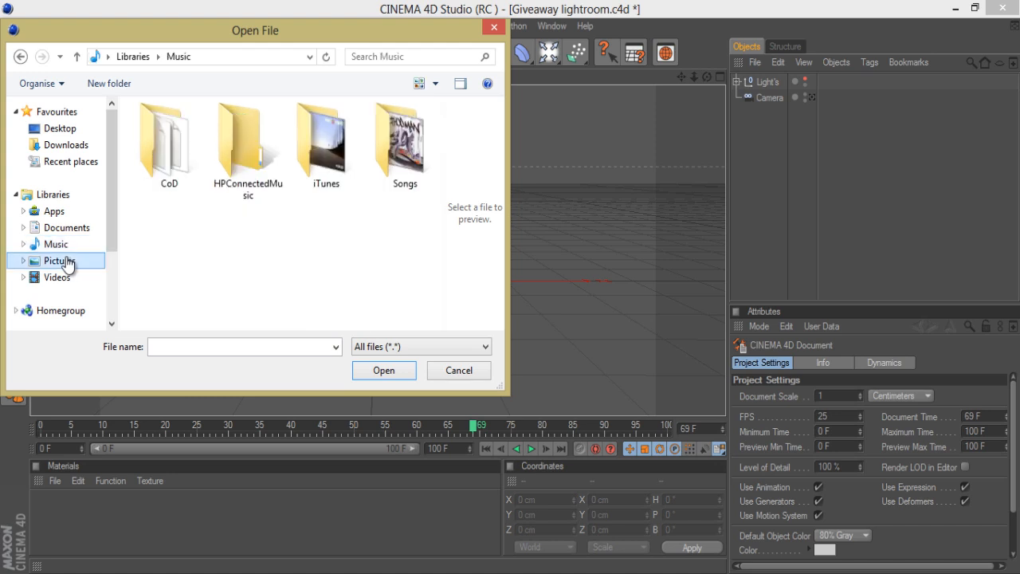
# Browse in the Open File dialog to the AI Files folder inside Documents > GFX Packs
pyautogui.click(68, 260)
pyautogui.click(72, 220)
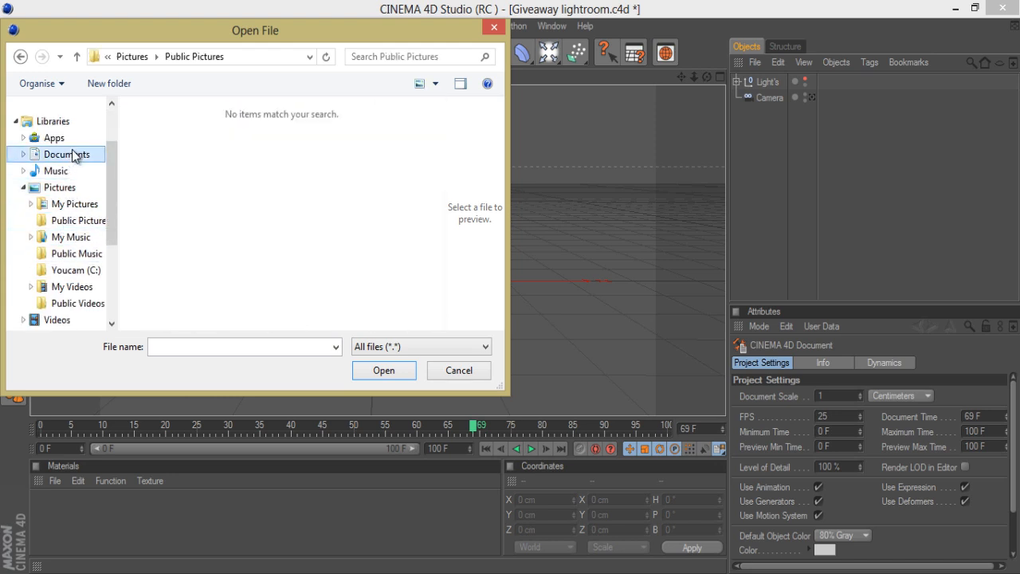
pyautogui.click(72, 153)
pyautogui.doubleClick(205, 229)
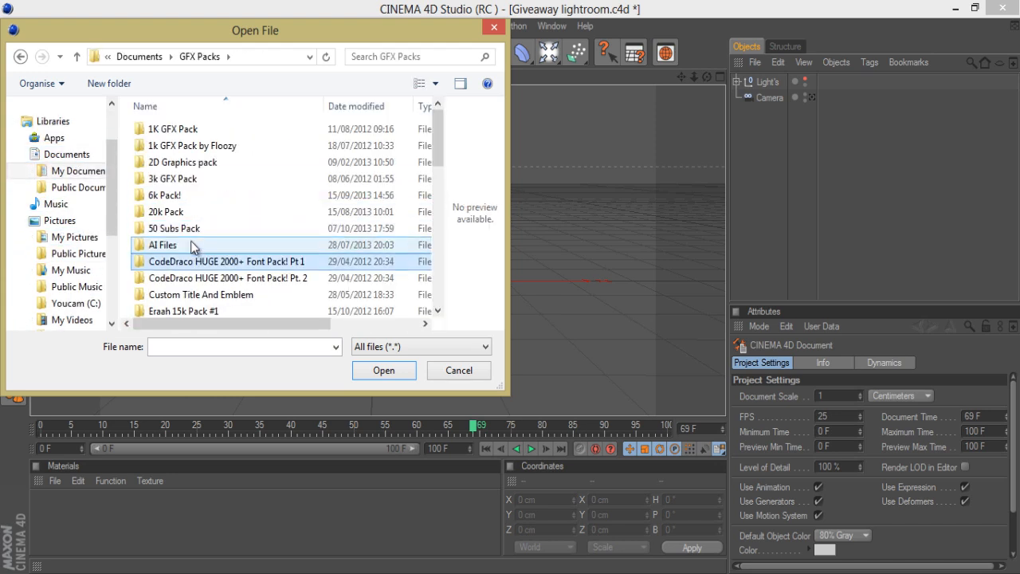
pyautogui.doubleClick(190, 241)
# Import the Illustrator file SynergyPS3 at scale 1 centimetre with connected splines
pyautogui.click(210, 182)
pyautogui.scroll(-7, 209, 187)
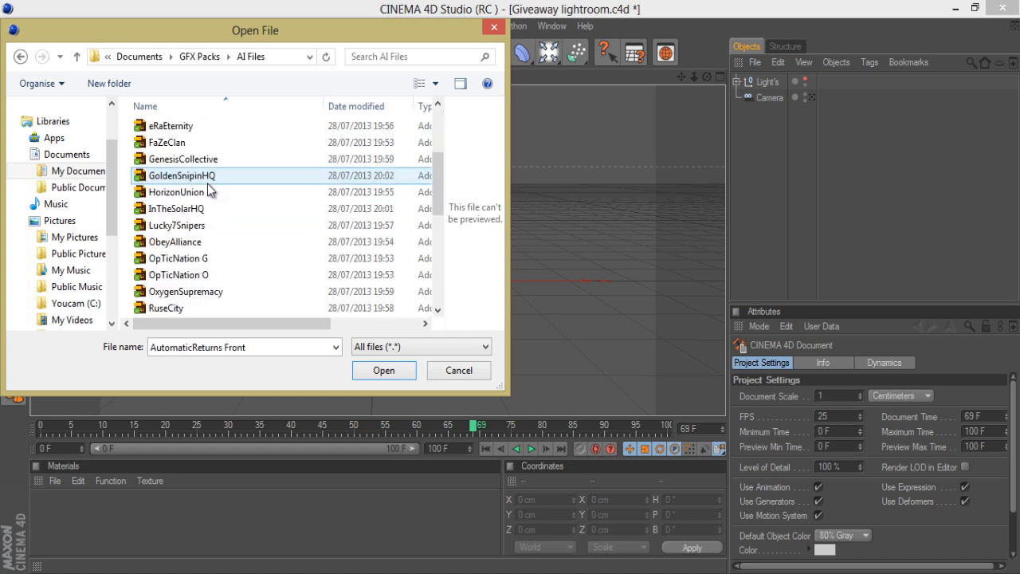
pyautogui.click(194, 192)
pyautogui.press('Down')
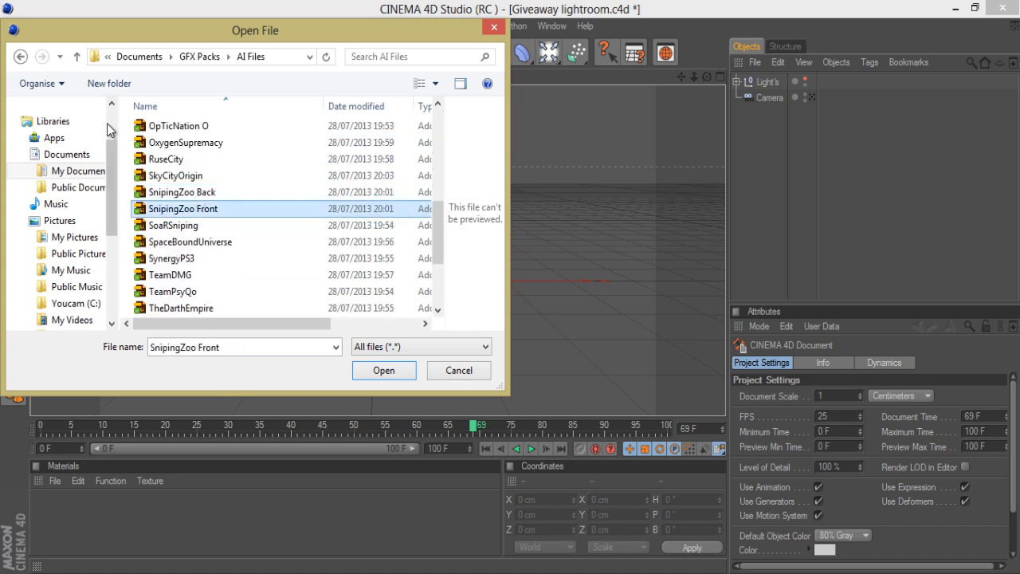
pyautogui.press('Down')
pyautogui.press('Down')
pyautogui.press('s')
pyautogui.press('s')
pyautogui.press('s')
pyautogui.press('s')
pyautogui.press('s')
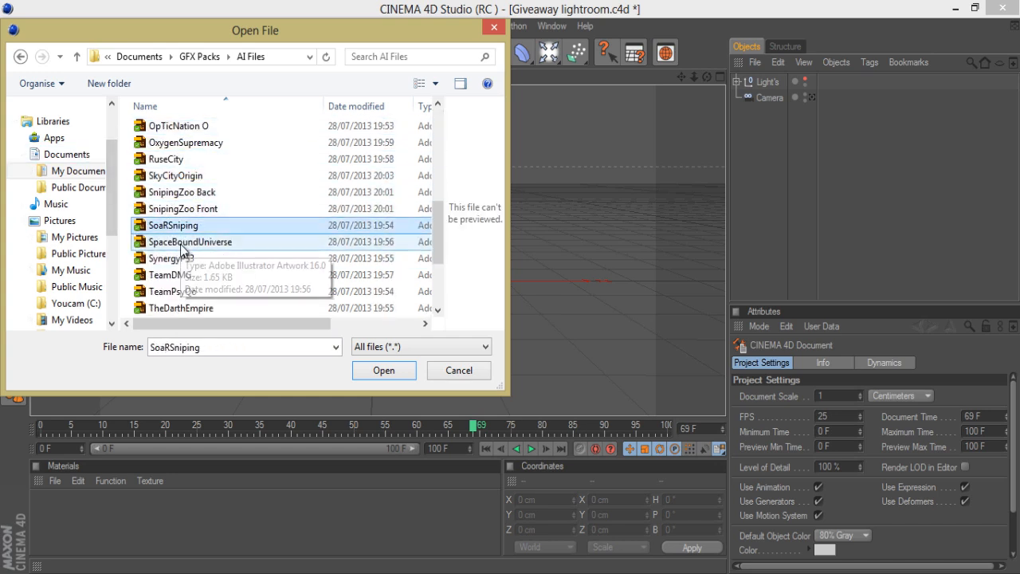
pyautogui.doubleClick(182, 258)
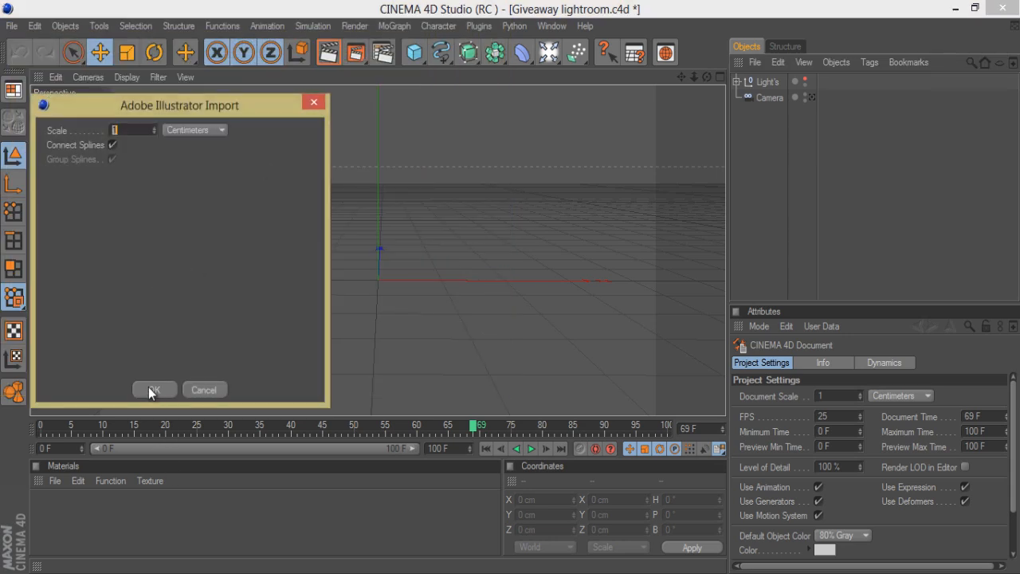
pyautogui.click(151, 390)
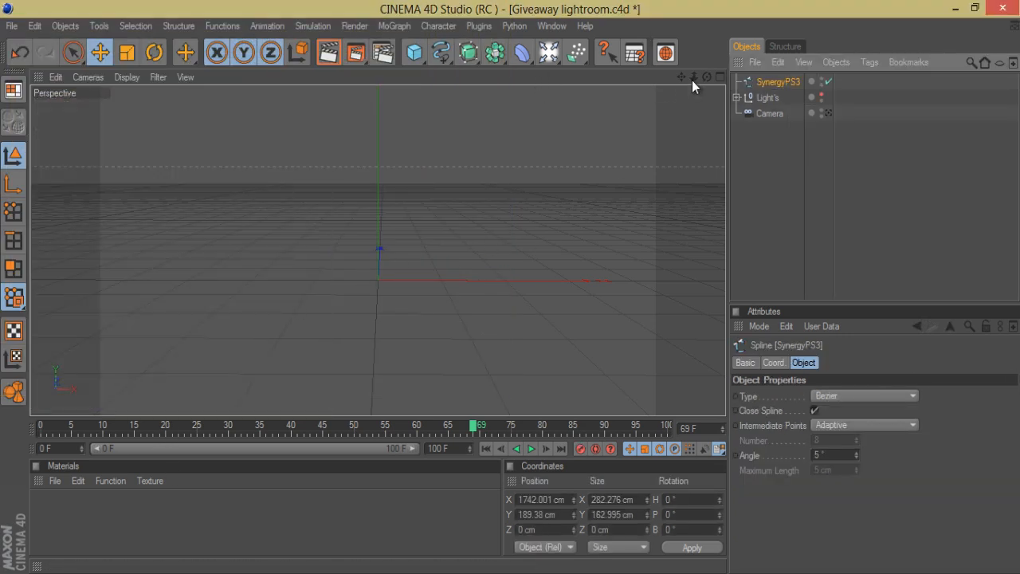
# Move the SynergyPS3 spline to about X 26 cm, Y 97 cm and Z -113 cm, above the floor grid
pyautogui.moveTo(693, 79)
pyautogui.mouseDown()
pyautogui.moveTo(496, 288)
pyautogui.moveTo(692, 78)
pyautogui.mouseUp()
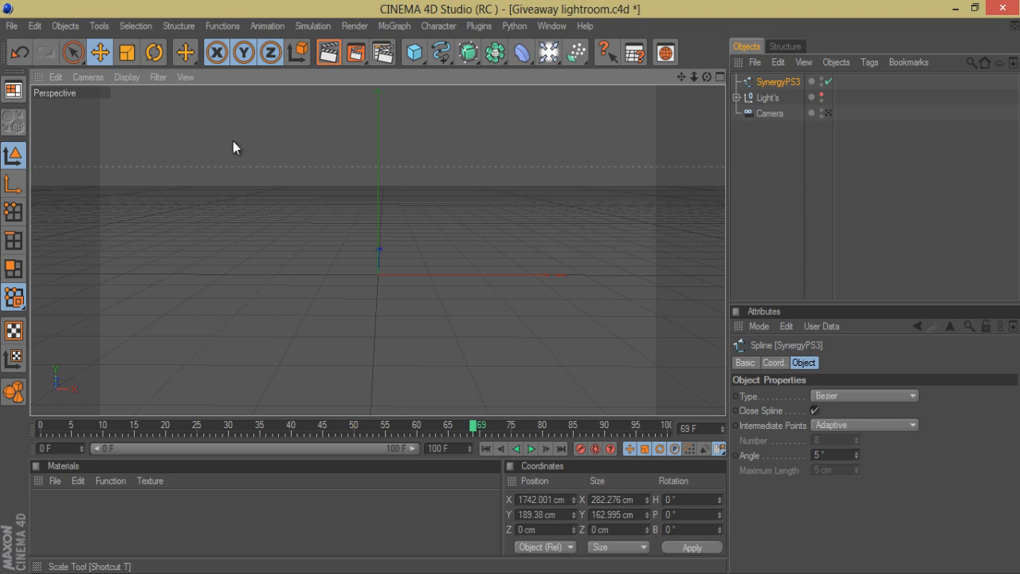
pyautogui.moveTo(232, 146); pyautogui.dragTo(661, 124)
pyautogui.click(785, 46)
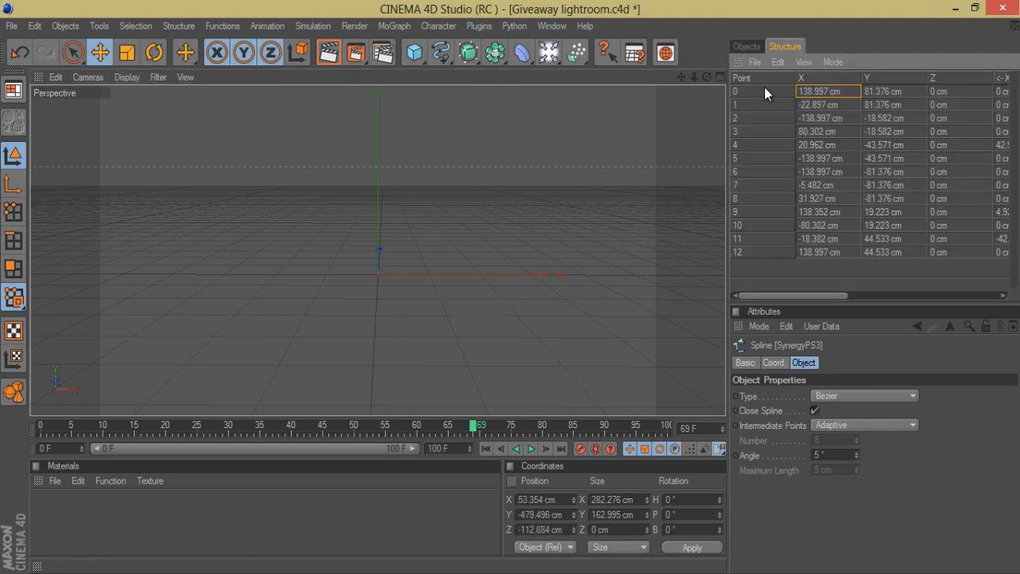
pyautogui.moveTo(398, 344); pyautogui.dragTo(394, 345)
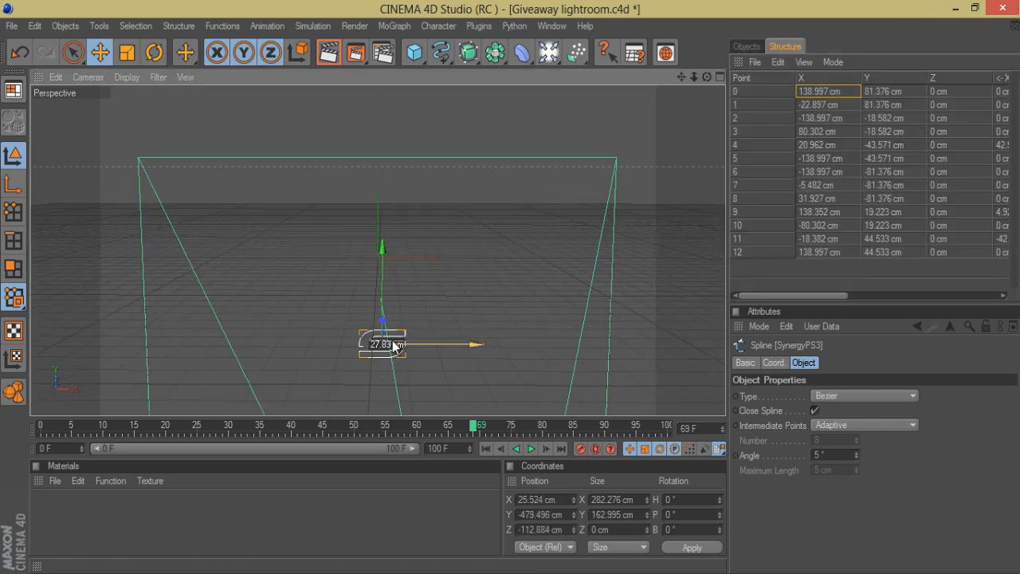
pyautogui.moveTo(383, 245); pyautogui.dragTo(383, 145)
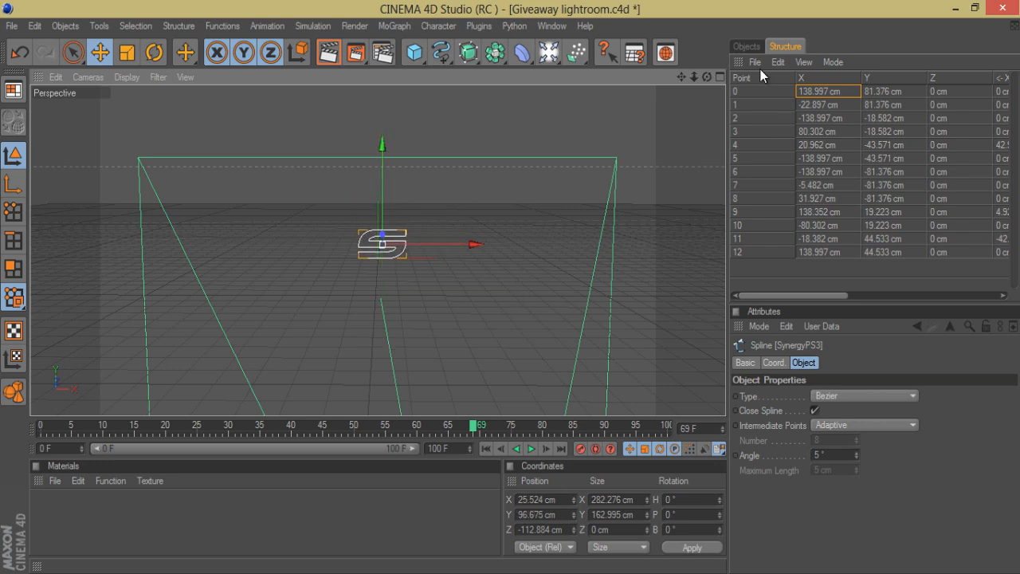
pyautogui.click(746, 46)
pyautogui.scroll(6, 454, 223)
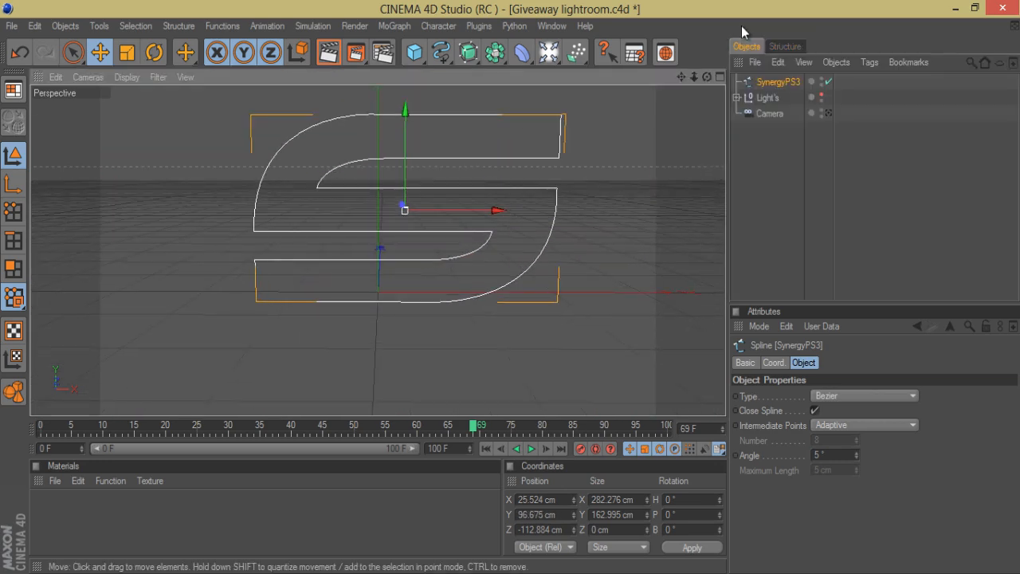
# Add an Extrude NURBS as the parent of the SynergyPS3 spline
pyautogui.moveTo(707, 77); pyautogui.dragTo(512, 287)
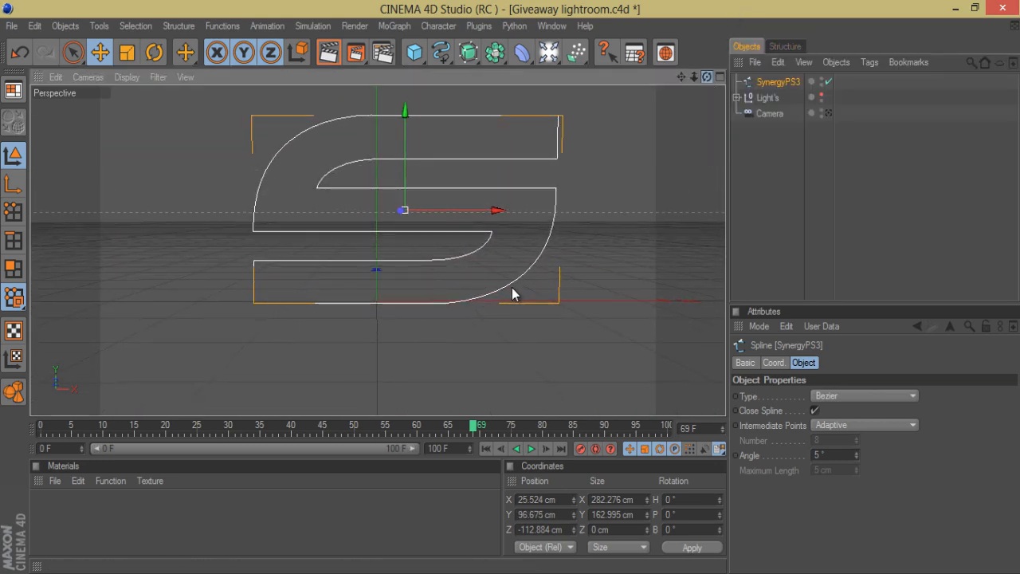
pyautogui.moveTo(683, 77); pyautogui.dragTo(506, 294)
pyautogui.click(775, 206)
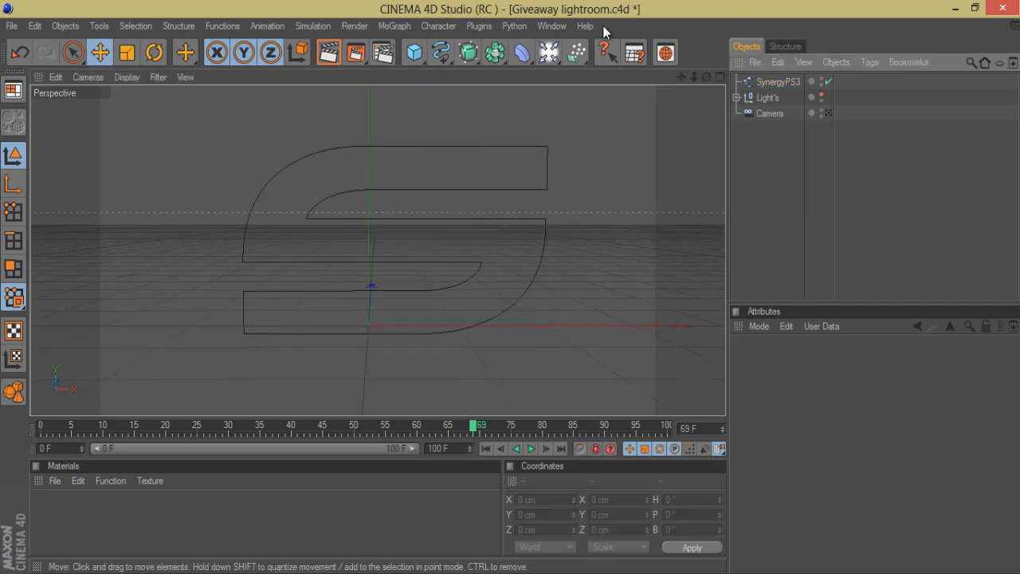
pyautogui.click(762, 82)
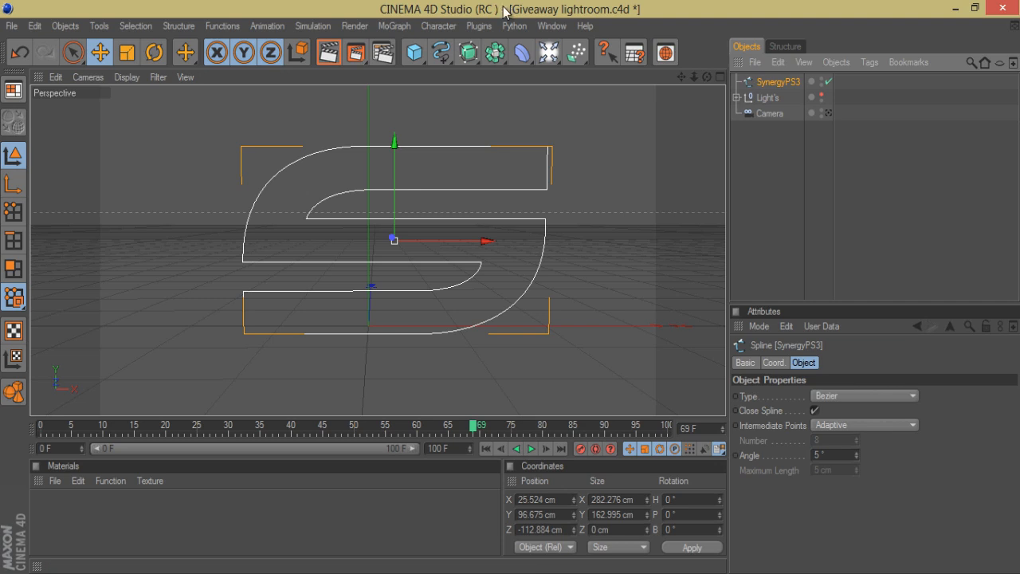
pyautogui.keyDown('alt'); pyautogui.moveTo(474, 59); pyautogui.dragTo(602, 73); pyautogui.keyUp('alt')
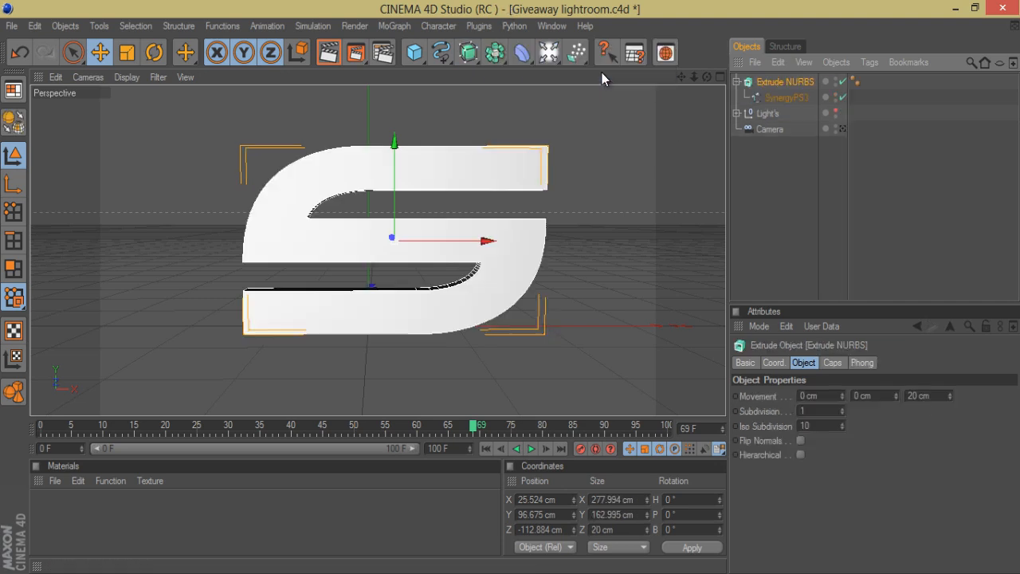
# Take the SynergyPS3 spline out of the Extrude NURBS and nest it inside again
pyautogui.moveTo(788, 98); pyautogui.dragTo(777, 133)
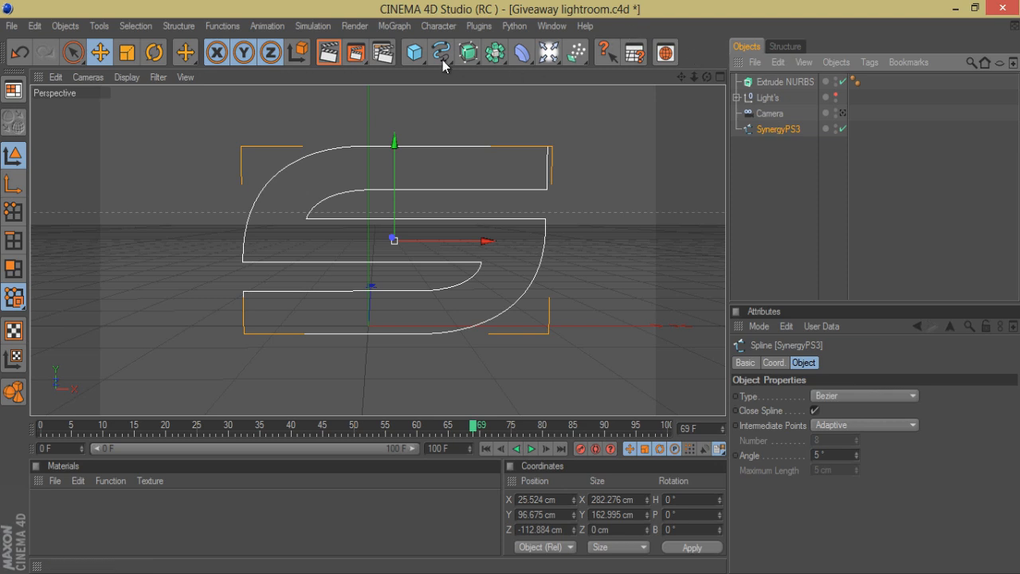
pyautogui.click(471, 54)
pyautogui.press('Delete')
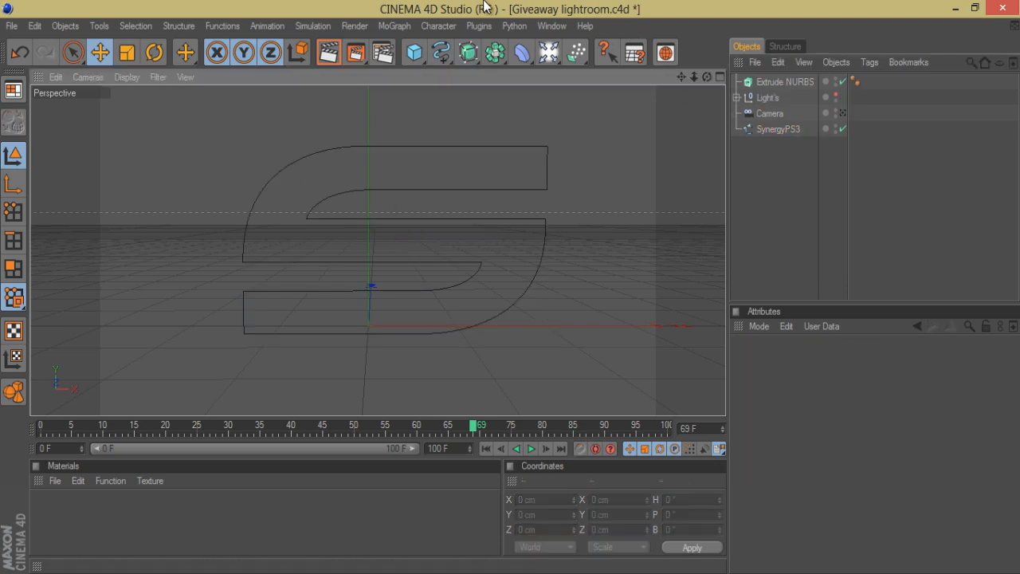
pyautogui.moveTo(469, 56); pyautogui.dragTo(770, 189)
pyautogui.moveTo(784, 129); pyautogui.dragTo(788, 80)
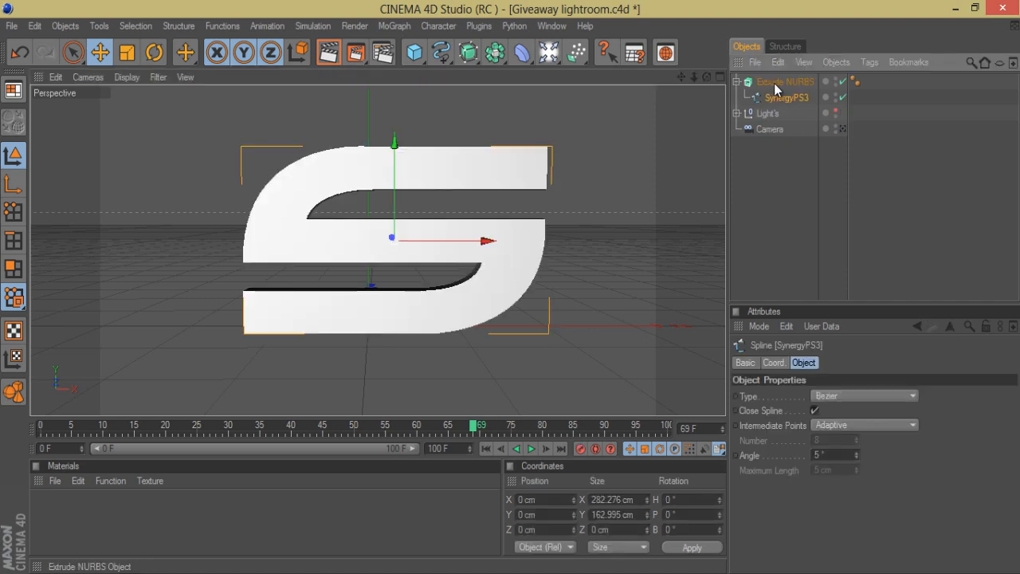
# Set the Extrude NURBS Z movement to 100 cm to deepen the logo
pyautogui.click(738, 82)
pyautogui.click(761, 83)
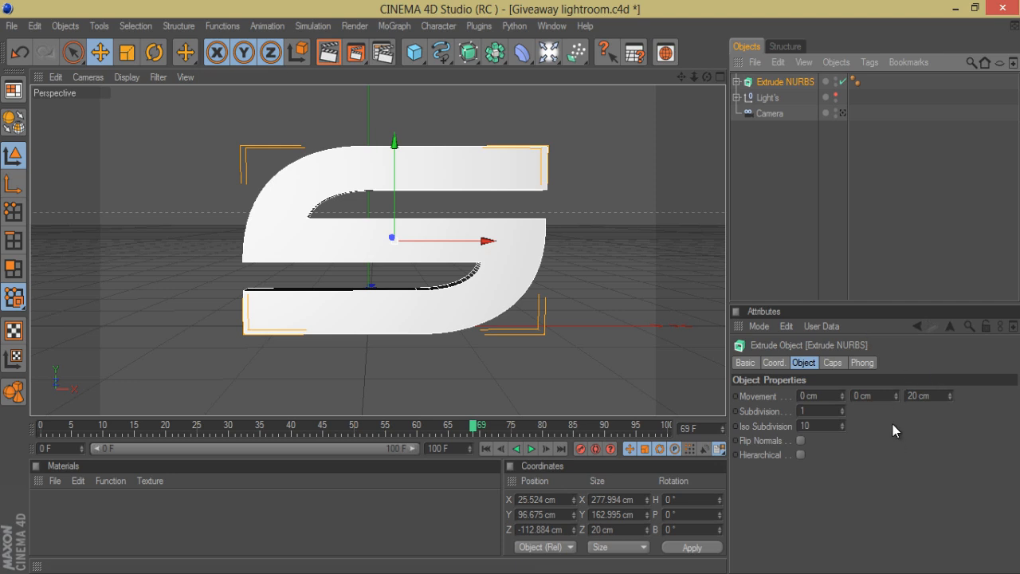
pyautogui.click(922, 395)
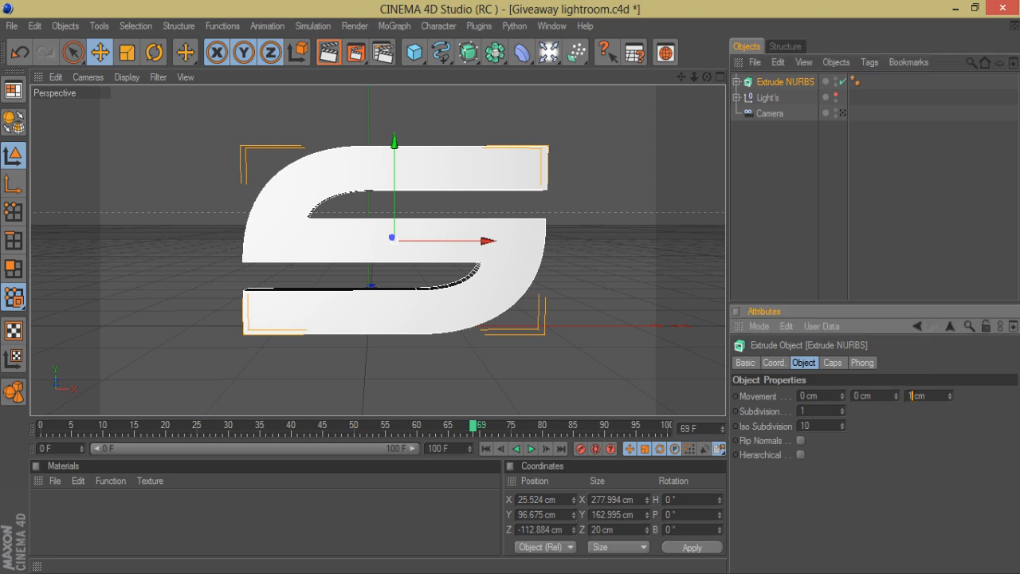
pyautogui.click(748, 237)
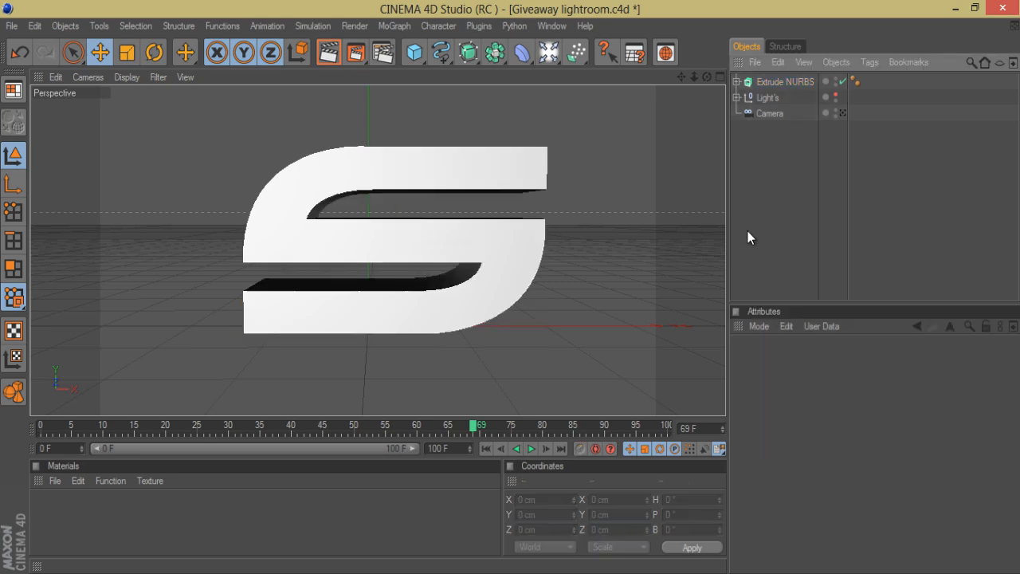
# Give the extruded logo Fillet Caps at start and end, each with 1 step and a 1 cm radius
pyautogui.click(770, 82)
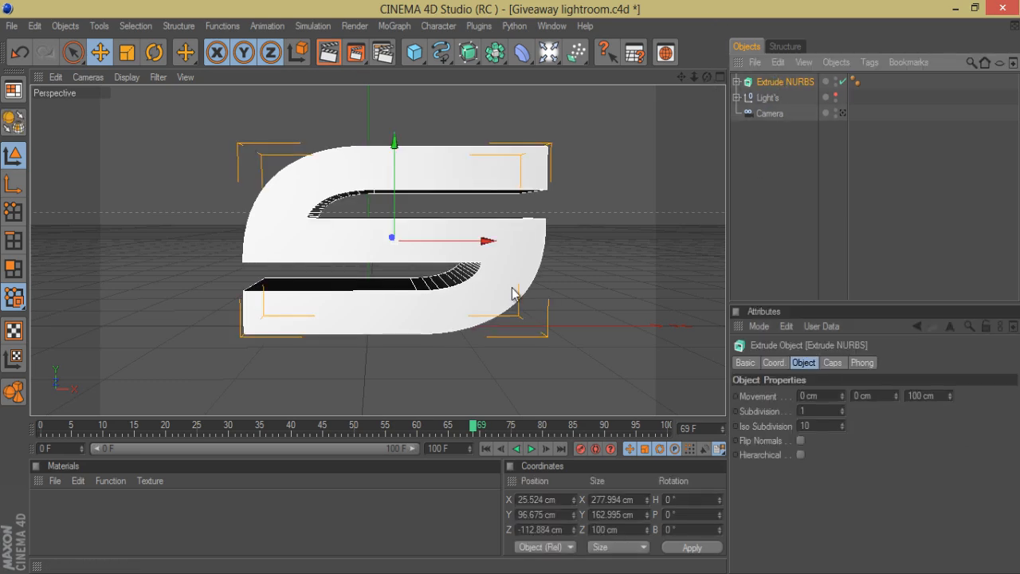
pyautogui.keyDown('alt'); pyautogui.moveTo(512, 291); pyautogui.dragTo(507, 290); pyautogui.keyUp('alt')
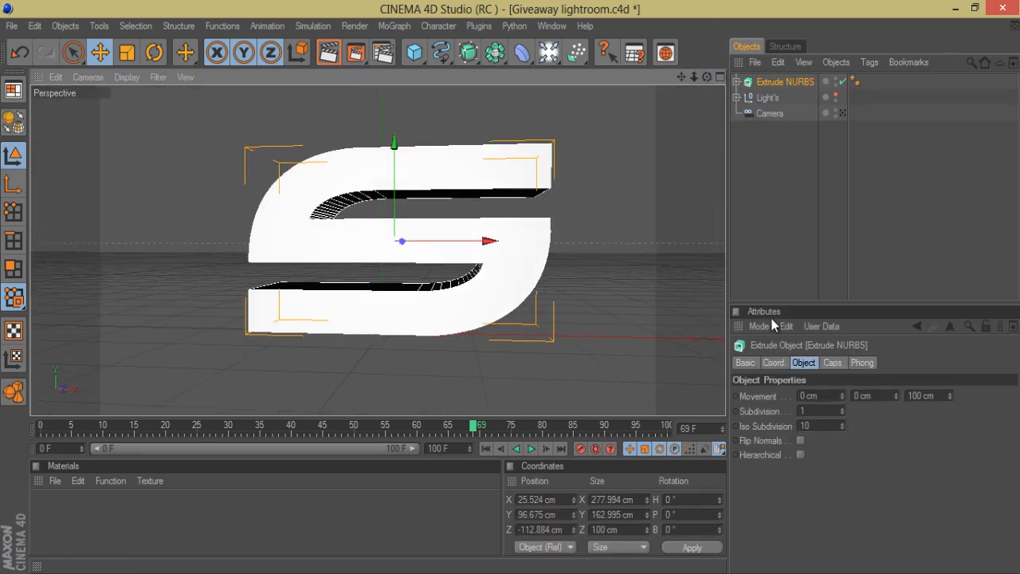
pyautogui.click(832, 363)
pyautogui.click(815, 399)
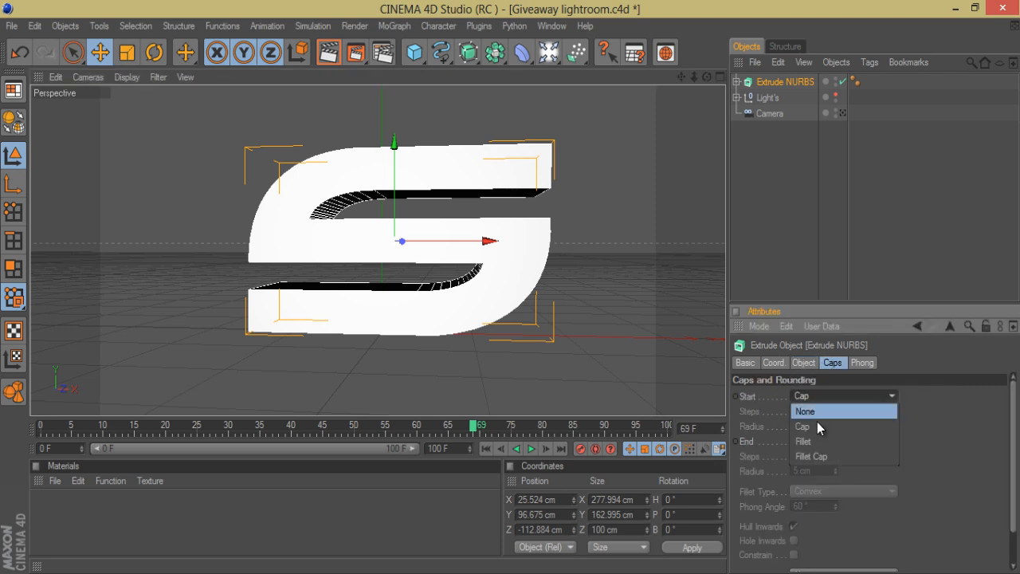
pyautogui.click(817, 447)
pyautogui.click(817, 446)
pyautogui.click(813, 498)
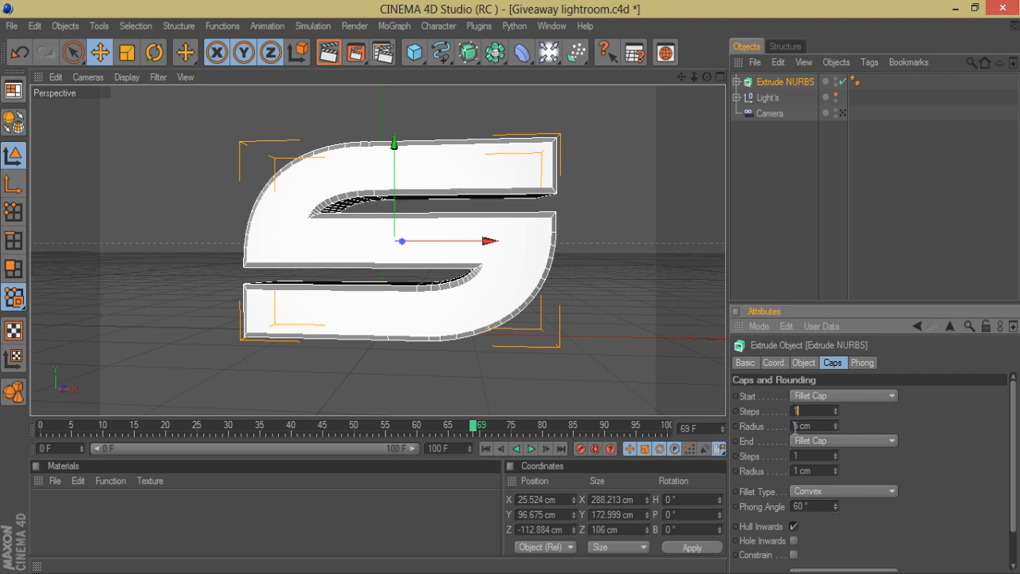
pyautogui.click(780, 269)
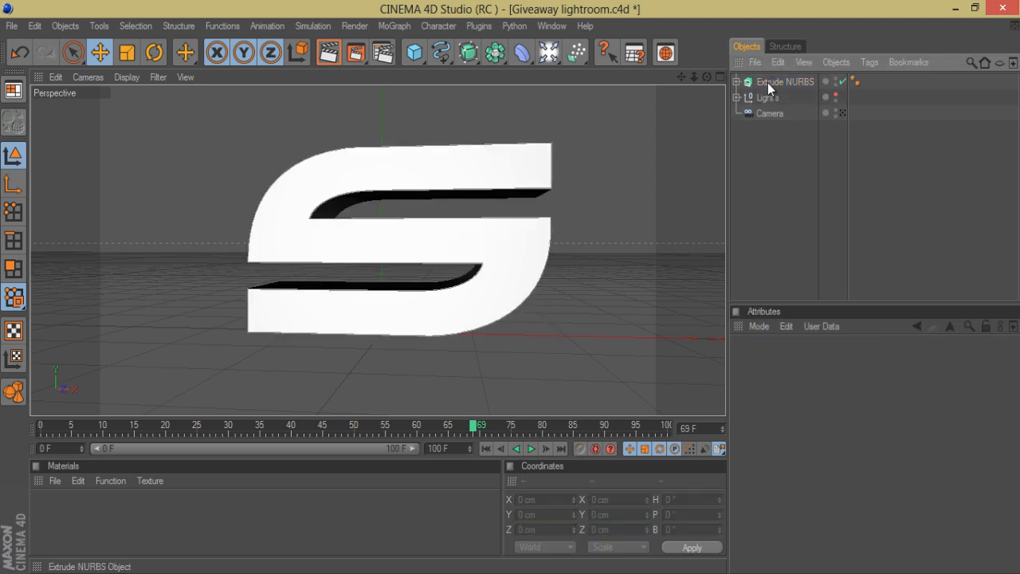
pyautogui.moveTo(706, 78); pyautogui.dragTo(510, 287)
pyautogui.click(748, 82)
pyautogui.moveTo(706, 76); pyautogui.dragTo(514, 294)
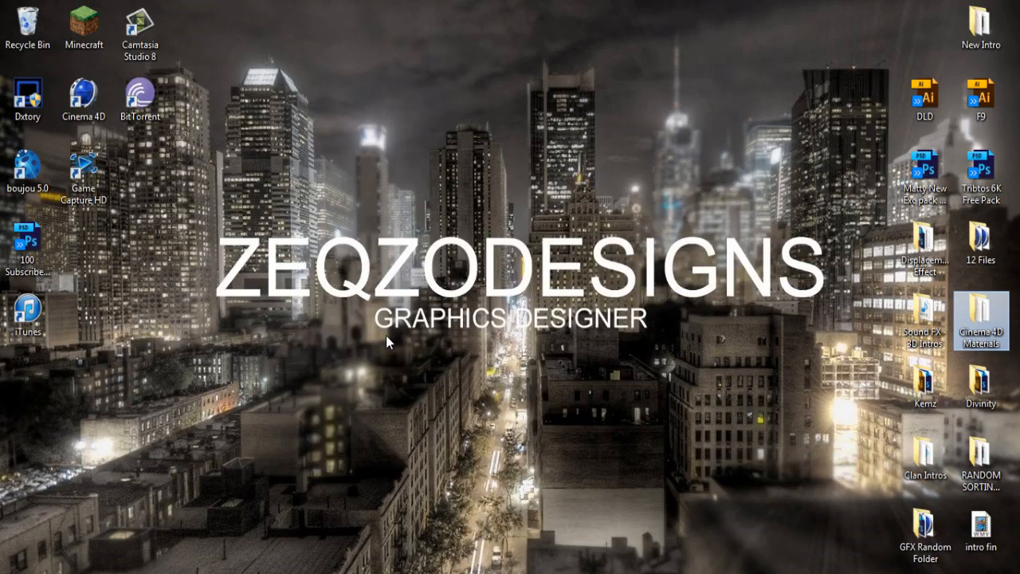
# Load NextGen Ex. SesOHQ materials.lib4d from the desktop folder Cinema 4D Materials into Cinema 4D's Content Browser
pyautogui.doubleClick(986, 335)
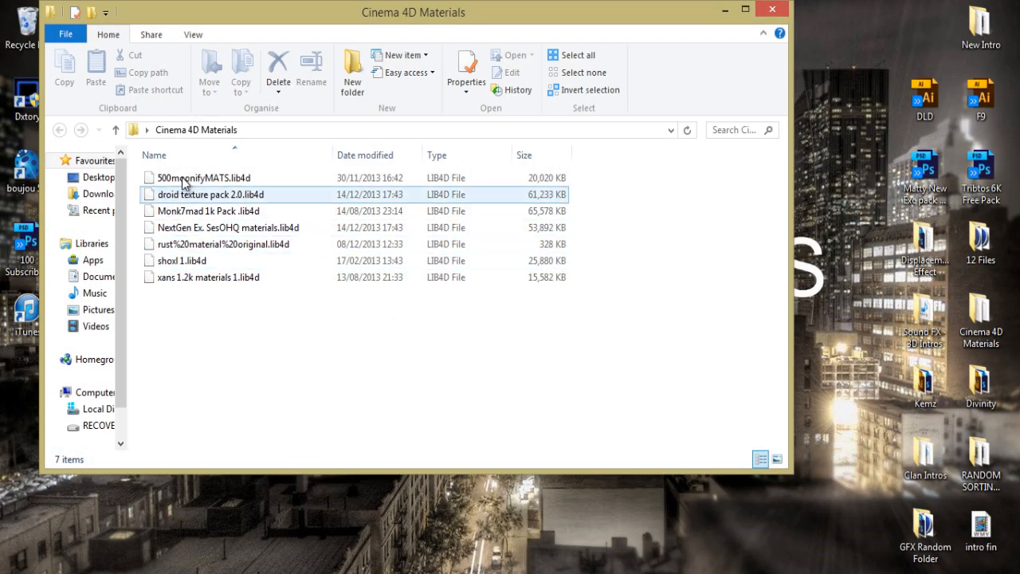
pyautogui.click(239, 228)
pyautogui.moveTo(239, 231); pyautogui.dragTo(203, 199)
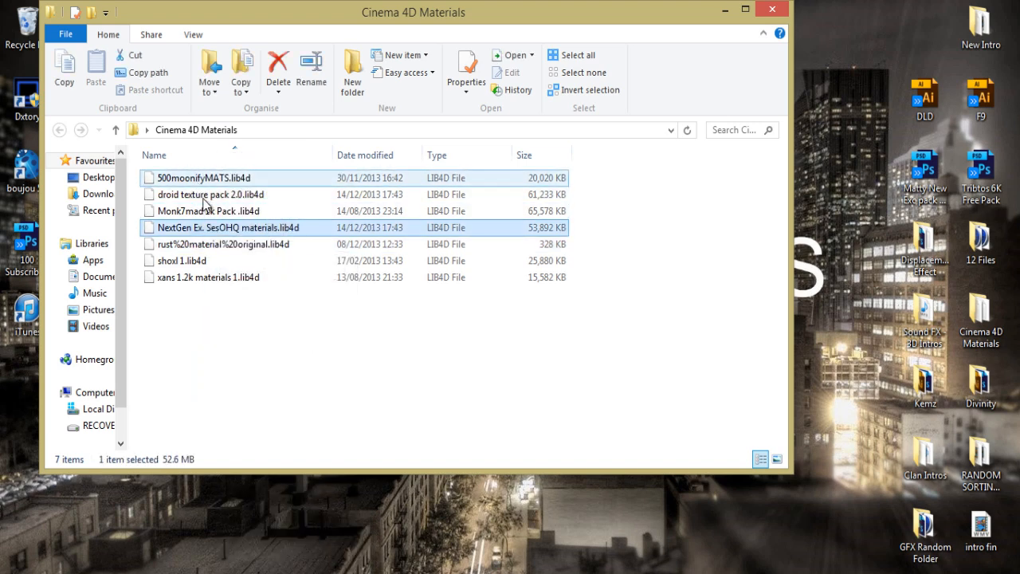
pyautogui.moveTo(250, 228); pyautogui.dragTo(411, 406)
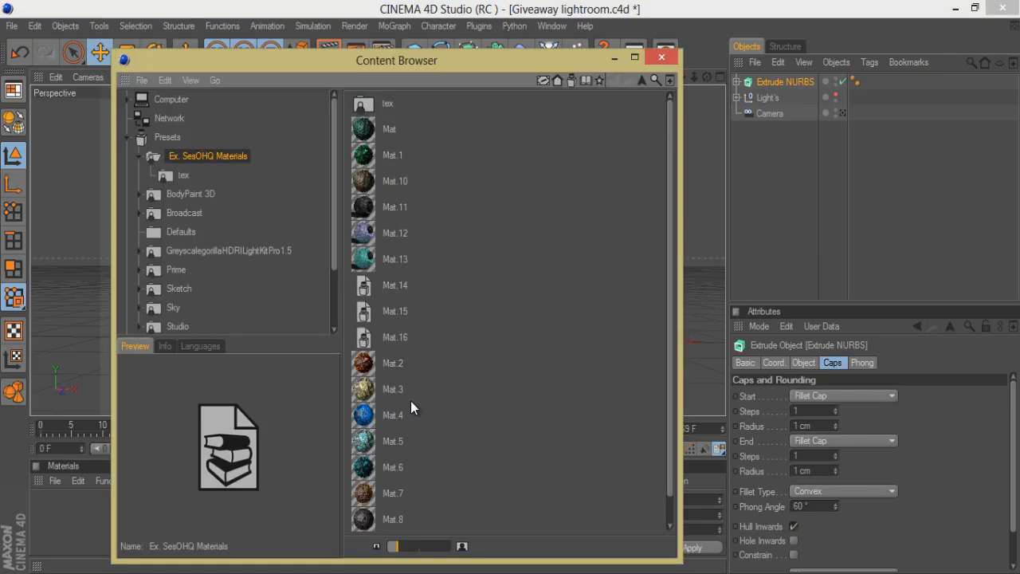
# Add the materials Mat.7 and Mat.8 from Ex. SesOHQ Materials to the scene and close the Content Browser
pyautogui.click(386, 190)
pyautogui.click(391, 493)
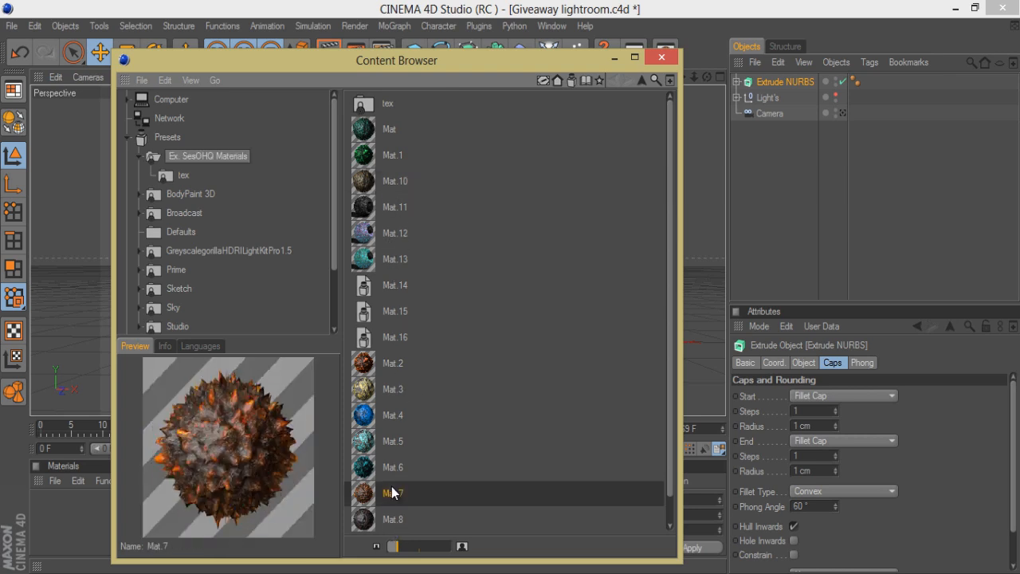
pyautogui.doubleClick(391, 494)
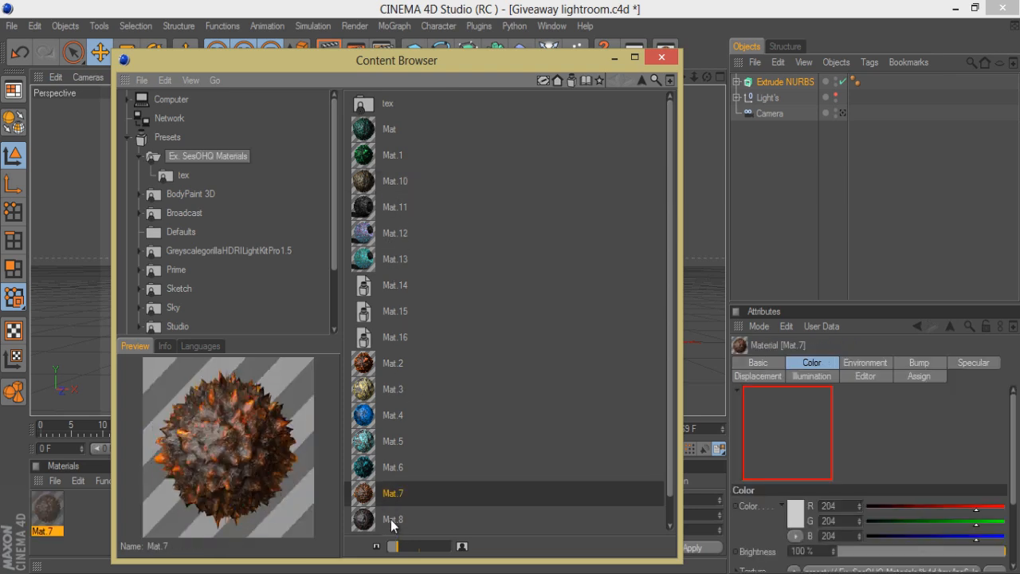
pyautogui.doubleClick(398, 519)
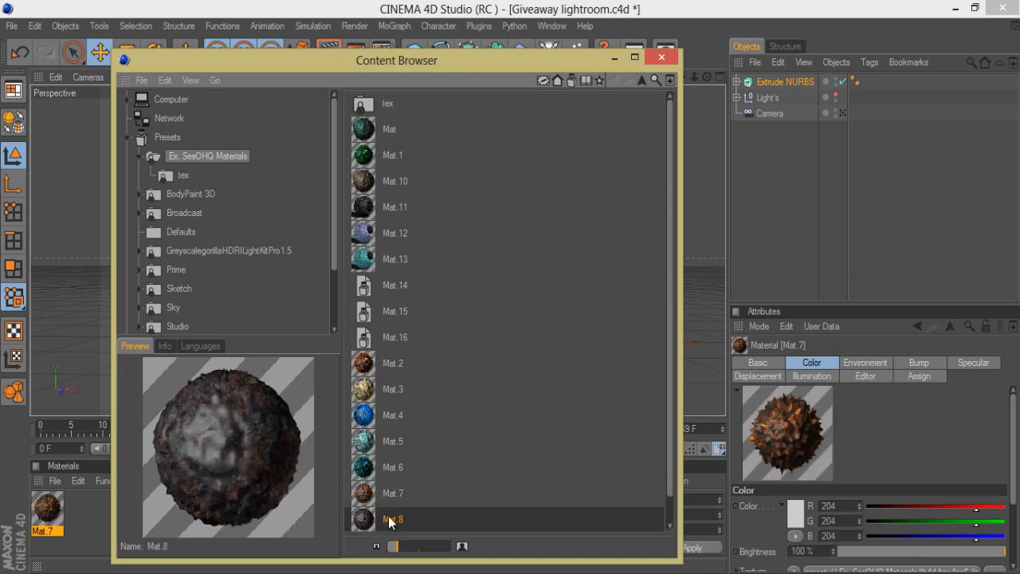
pyautogui.click(655, 56)
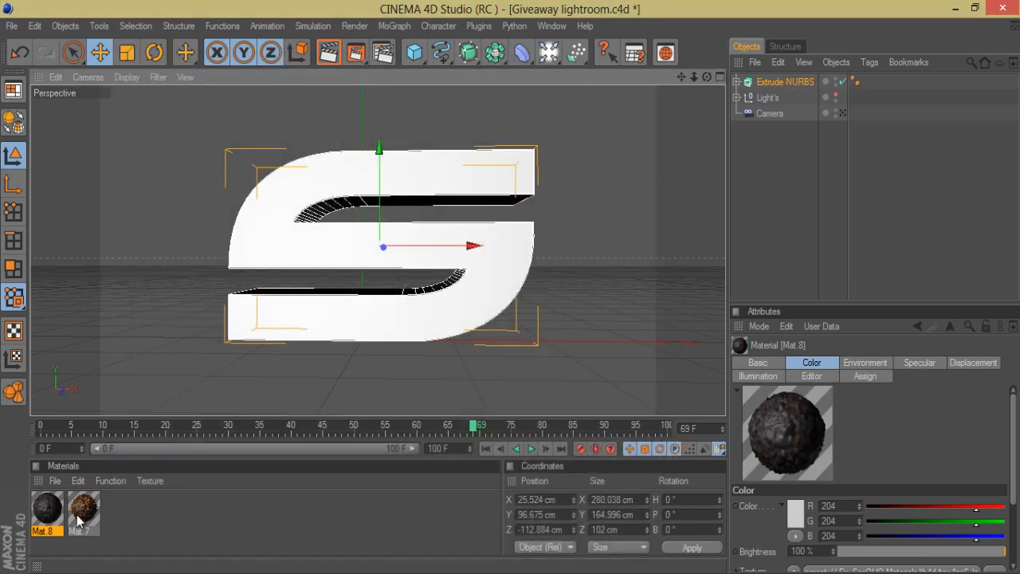
# Apply Mat.7 to the Extrude NURBS with Cubic projection and enable Seamless tiling
pyautogui.moveTo(78, 519); pyautogui.dragTo(777, 88)
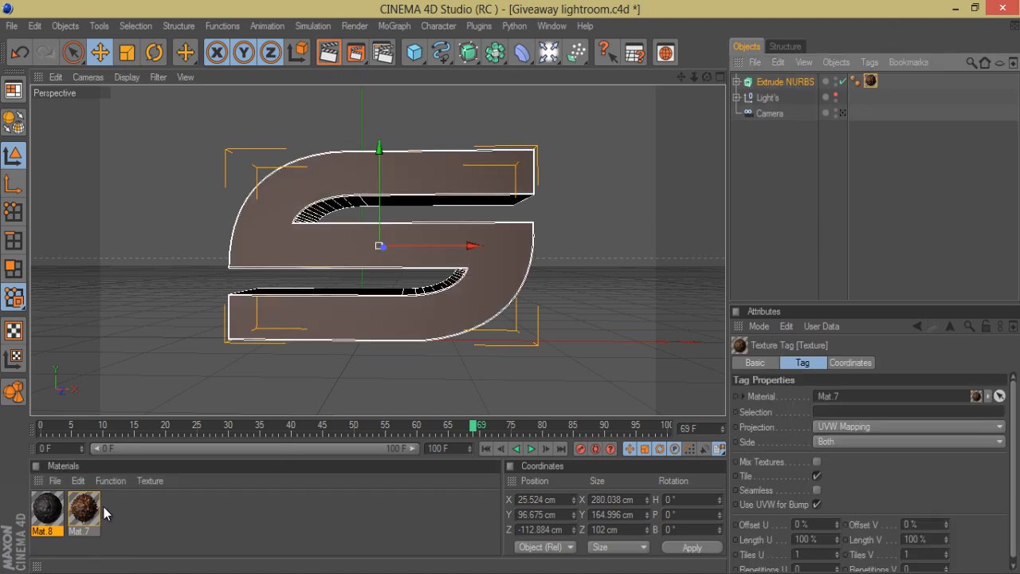
pyautogui.click(849, 428)
pyautogui.click(845, 482)
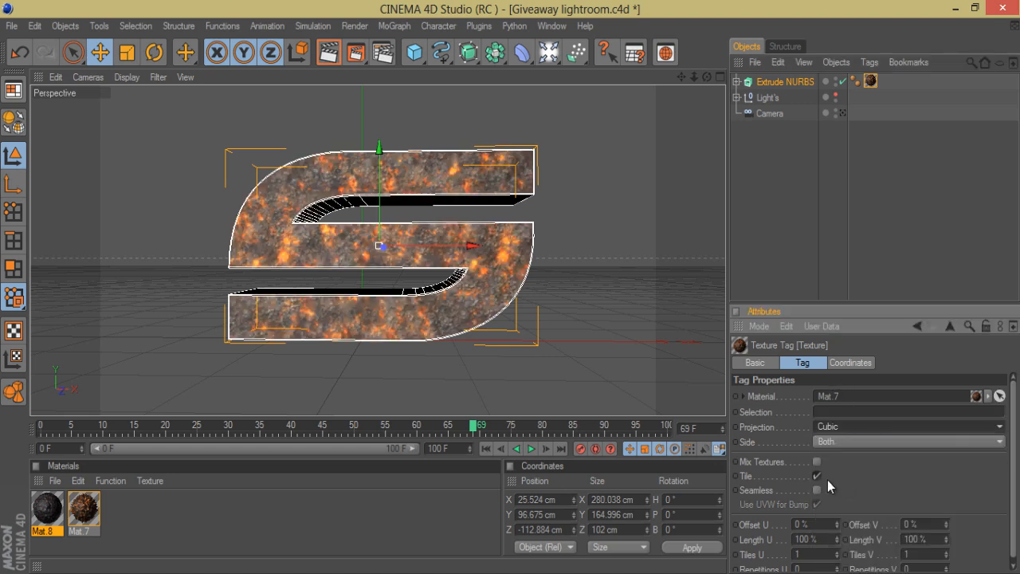
pyautogui.click(817, 491)
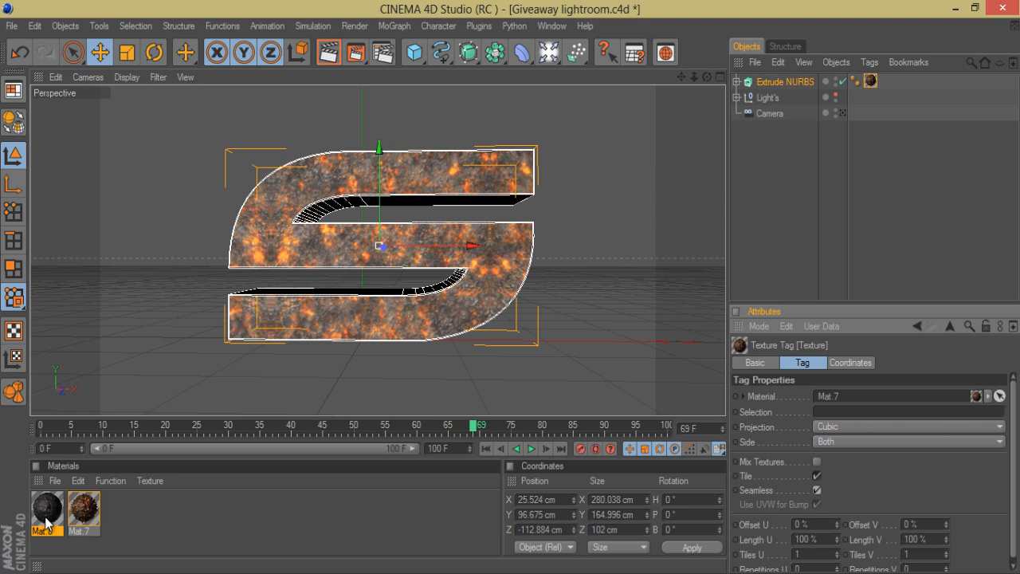
# Layer Mat.8 on the Extrude NURBS after Mat.7 and set its projection to Cubic
pyautogui.moveTo(46, 522); pyautogui.dragTo(110, 453)
pyautogui.moveTo(801, 83); pyautogui.dragTo(872, 89)
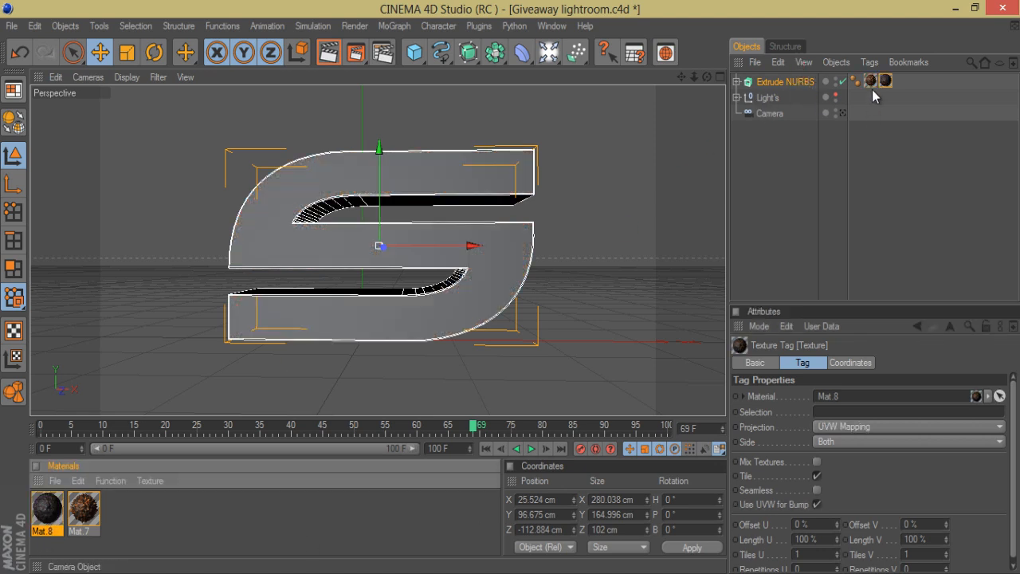
pyautogui.click(826, 428)
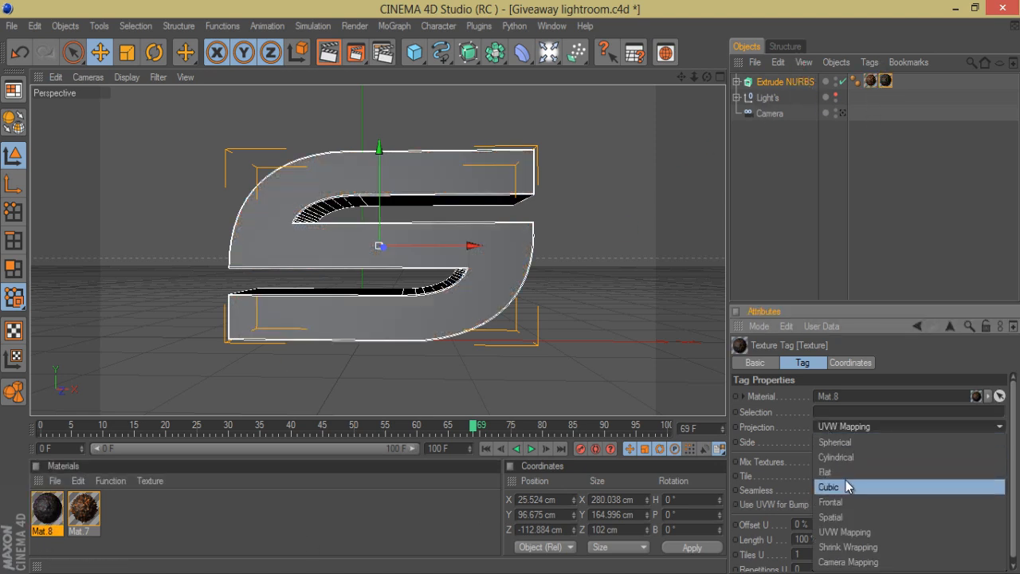
pyautogui.click(845, 479)
pyautogui.click(804, 249)
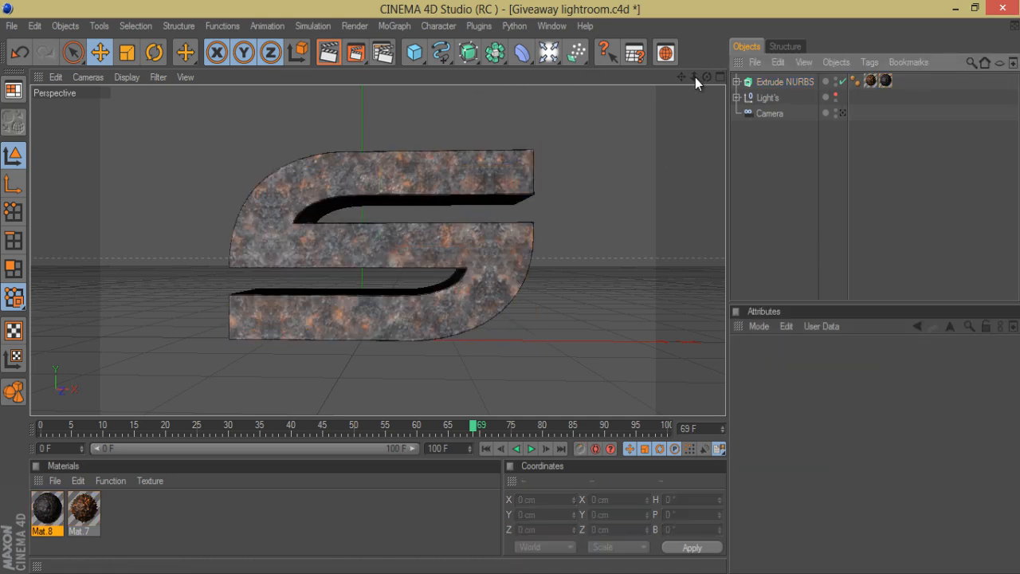
# Duplicate the Extrude NURBS and delete both material tags from the copy
pyautogui.moveTo(512, 286); pyautogui.dragTo(511, 288)
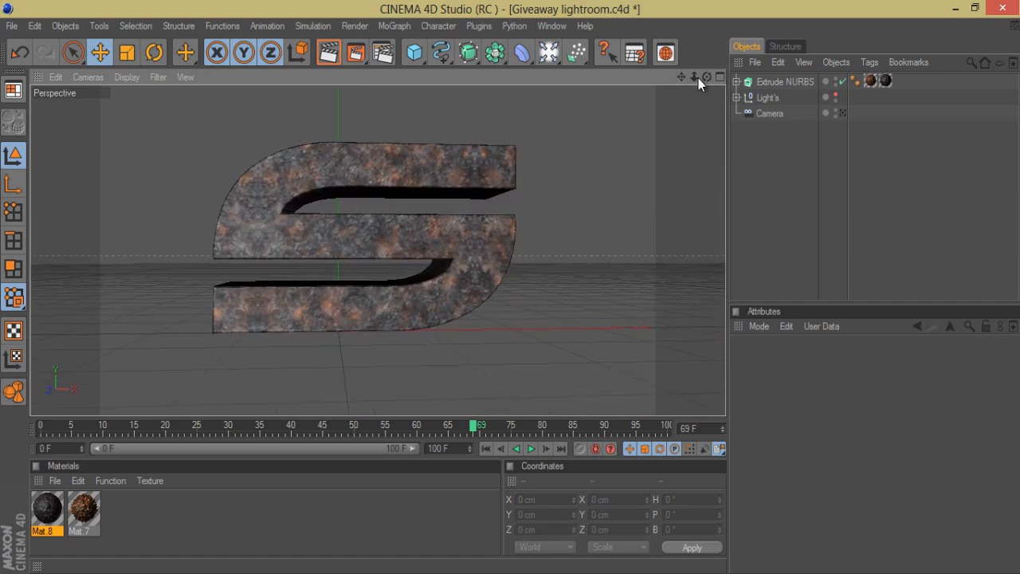
pyautogui.moveTo(698, 78); pyautogui.dragTo(511, 287)
pyautogui.click(785, 82)
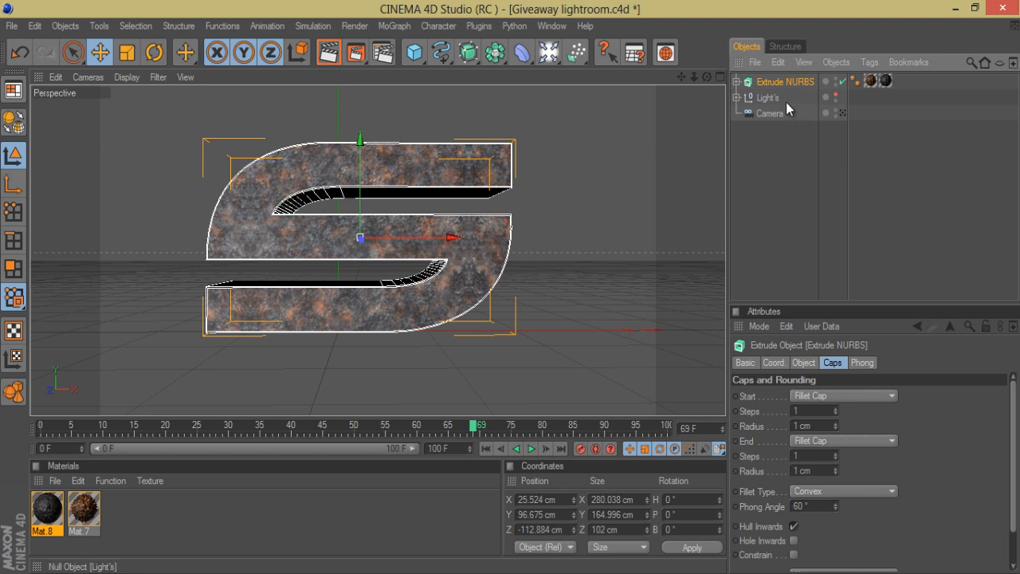
pyautogui.hotkey('ctrl', 'c')
pyautogui.hotkey('ctrl', 'v')
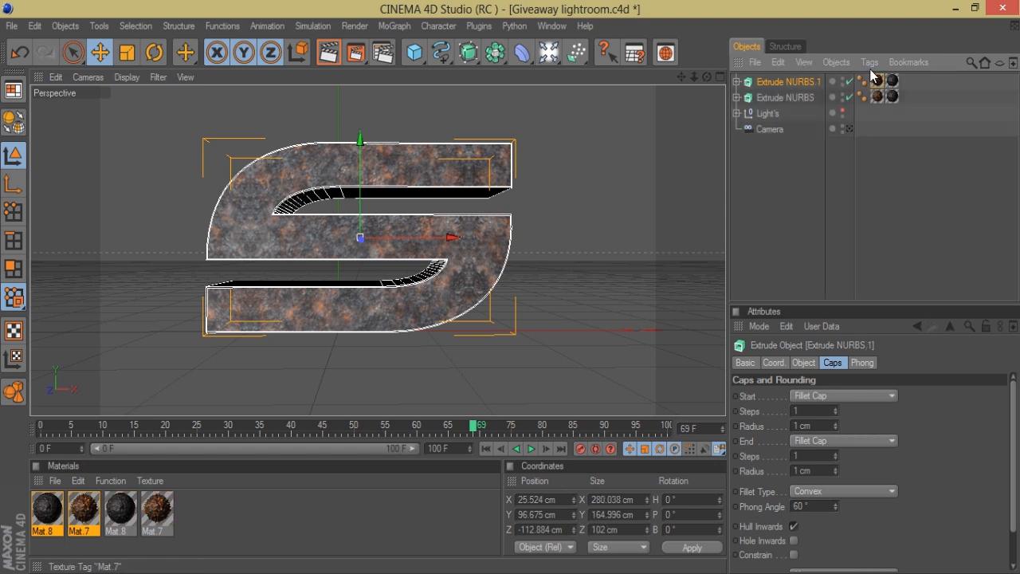
pyautogui.click(874, 85)
pyautogui.press('Delete')
pyautogui.click(878, 80)
pyautogui.press('Delete')
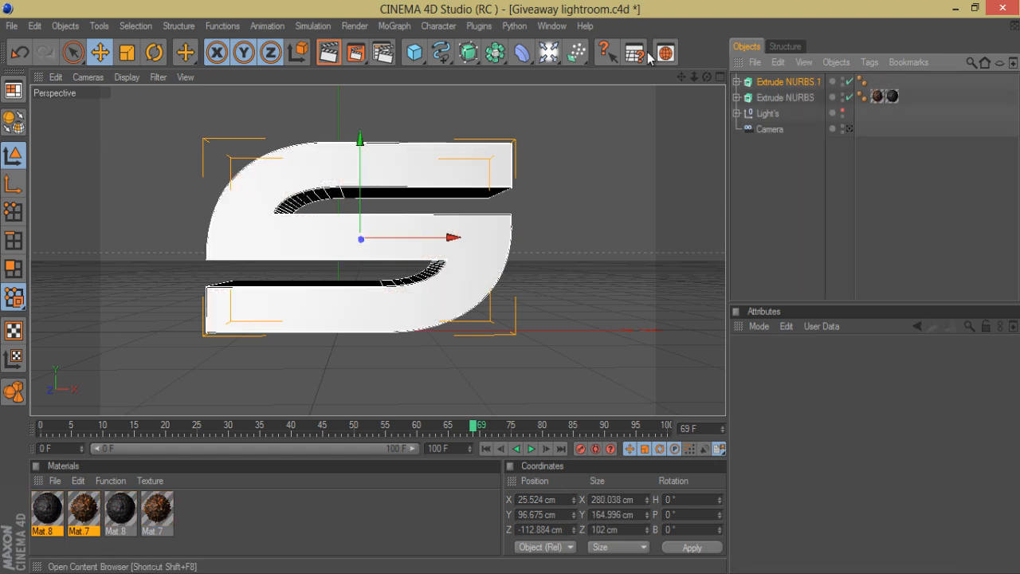
# Add an Atom Array and nest the untextured Extrude NURBS copy inside it
pyautogui.moveTo(494, 55); pyautogui.dragTo(512, 75)
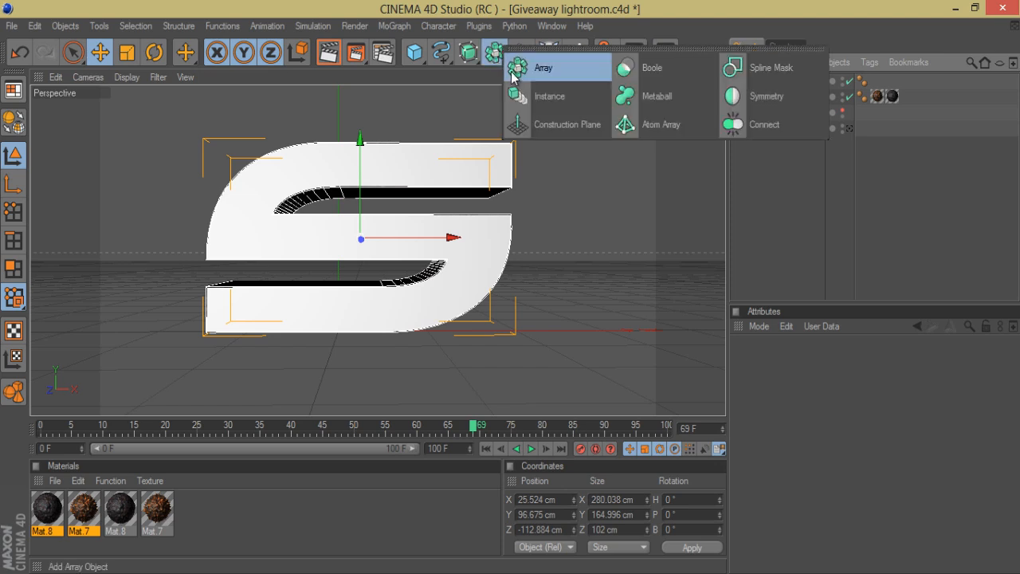
pyautogui.click(662, 124)
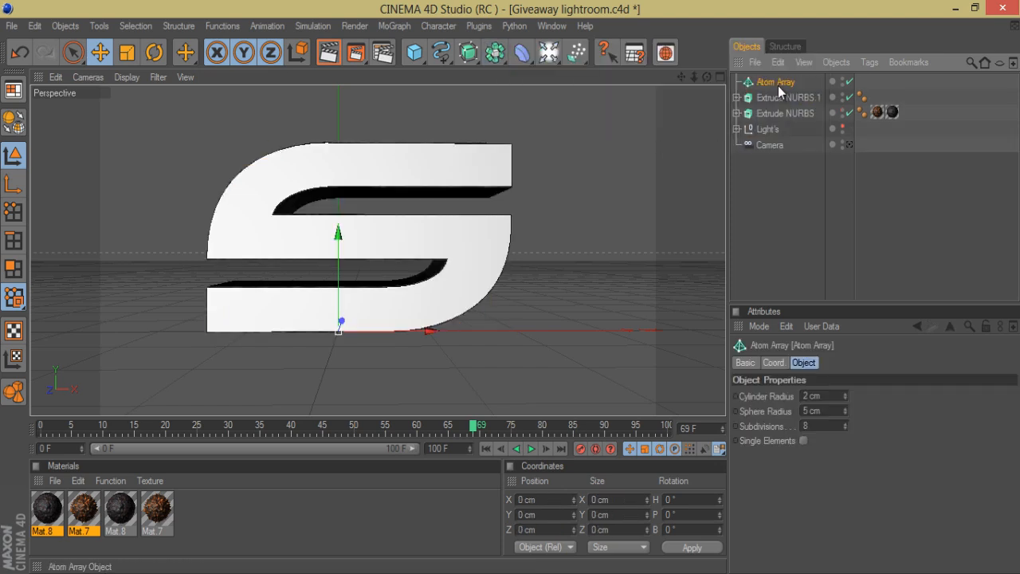
pyautogui.moveTo(778, 94); pyautogui.dragTo(780, 83)
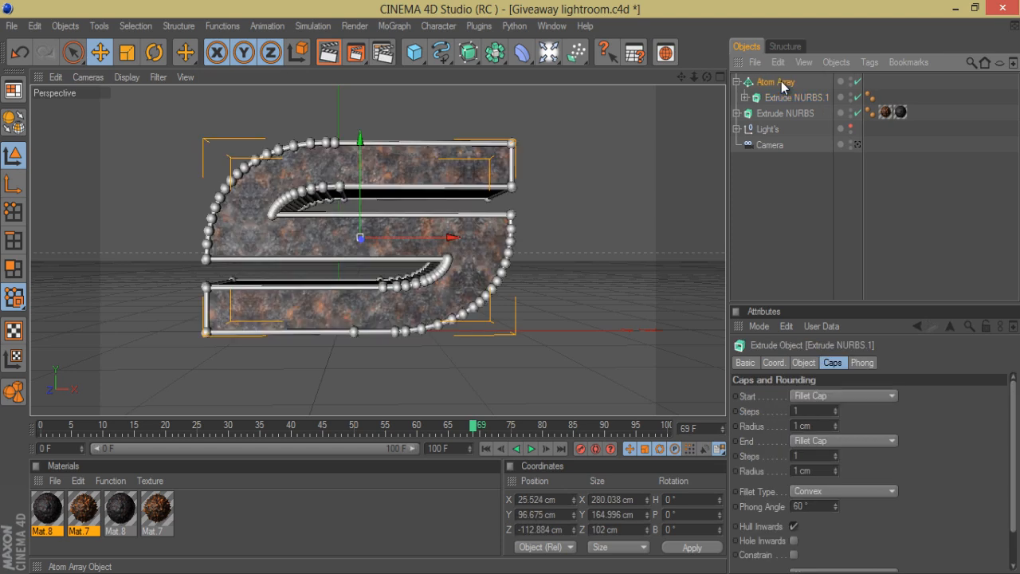
# Set the Atom Array's cylinder radius and sphere radius to 0.5 cm
pyautogui.click(807, 410)
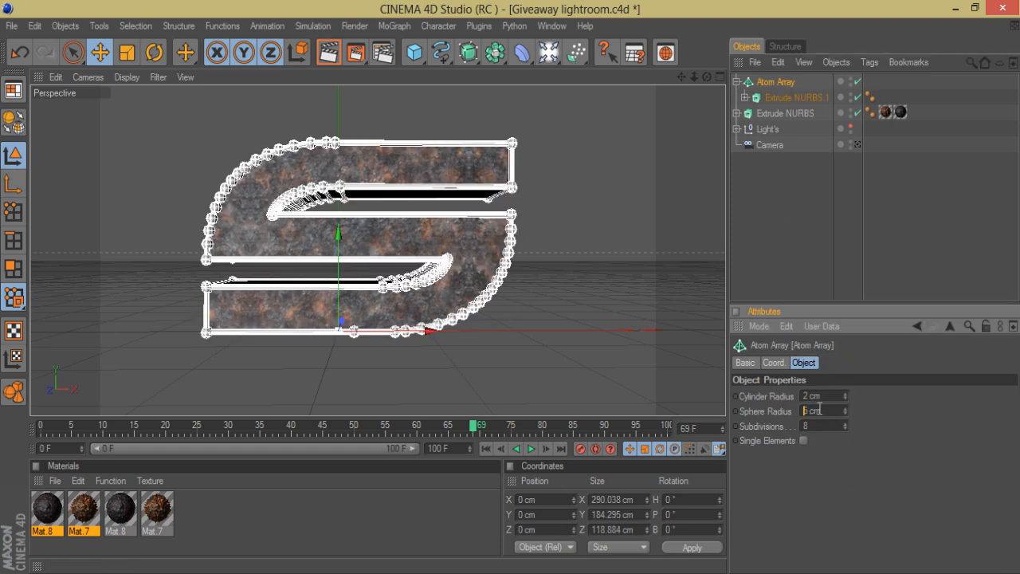
pyautogui.write('0.')
pyautogui.press('Return')
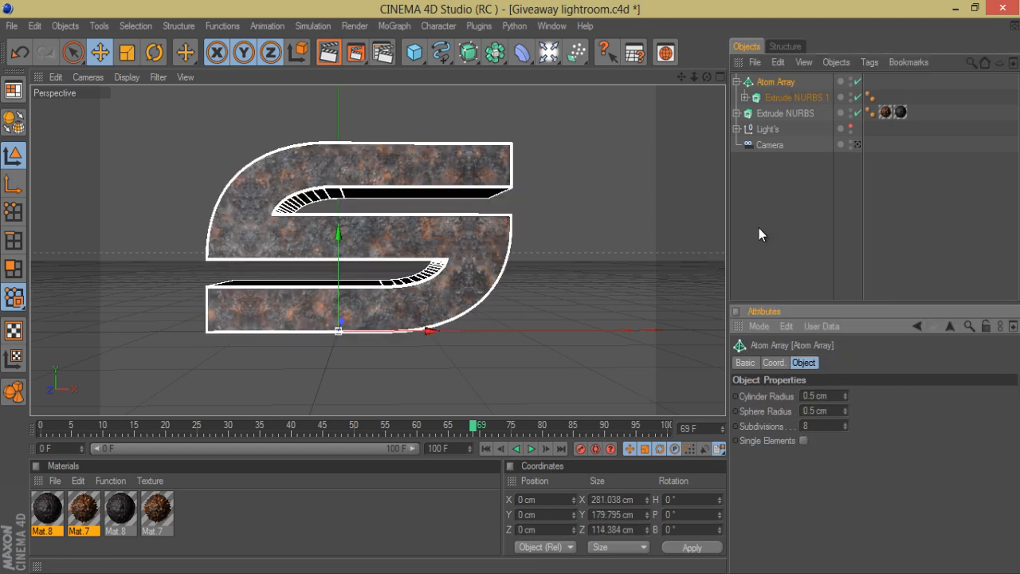
pyautogui.click(808, 211)
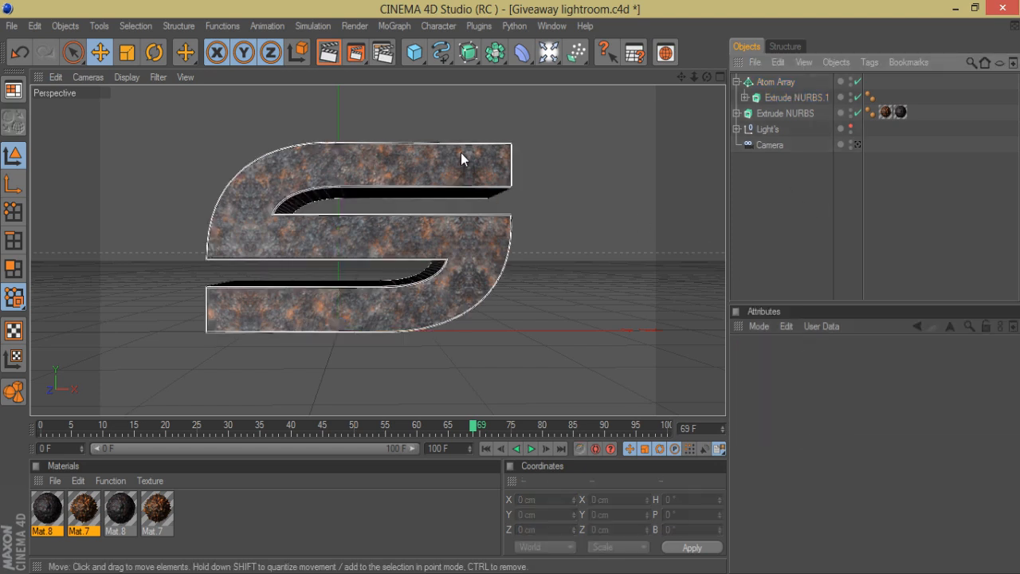
# Apply Mat.7 to the Atom Array with Cubic projection and Seamless enabled
pyautogui.click(761, 82)
pyautogui.click(736, 82)
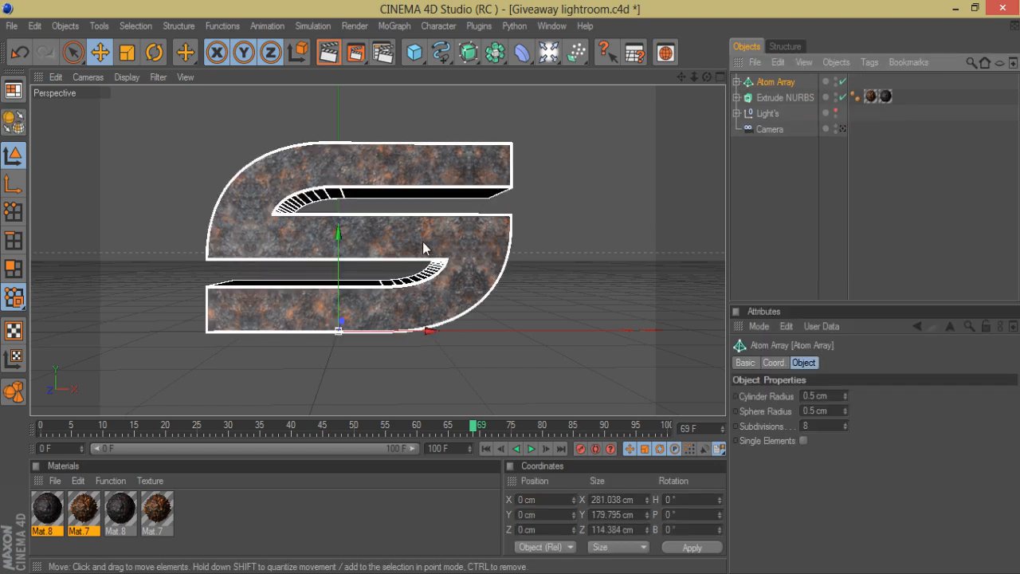
pyautogui.moveTo(156, 523); pyautogui.dragTo(657, 194)
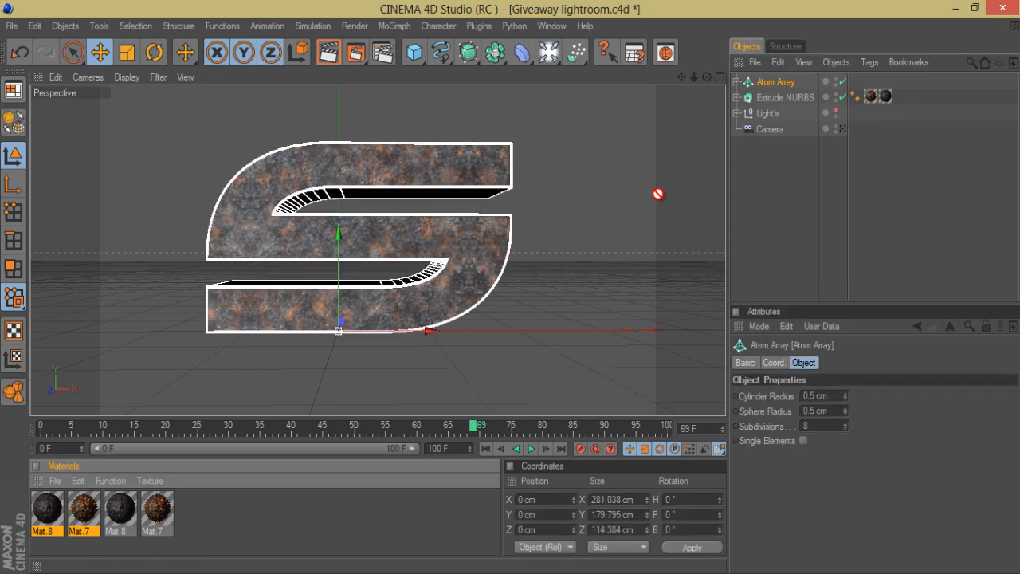
pyautogui.moveTo(789, 94); pyautogui.dragTo(782, 82)
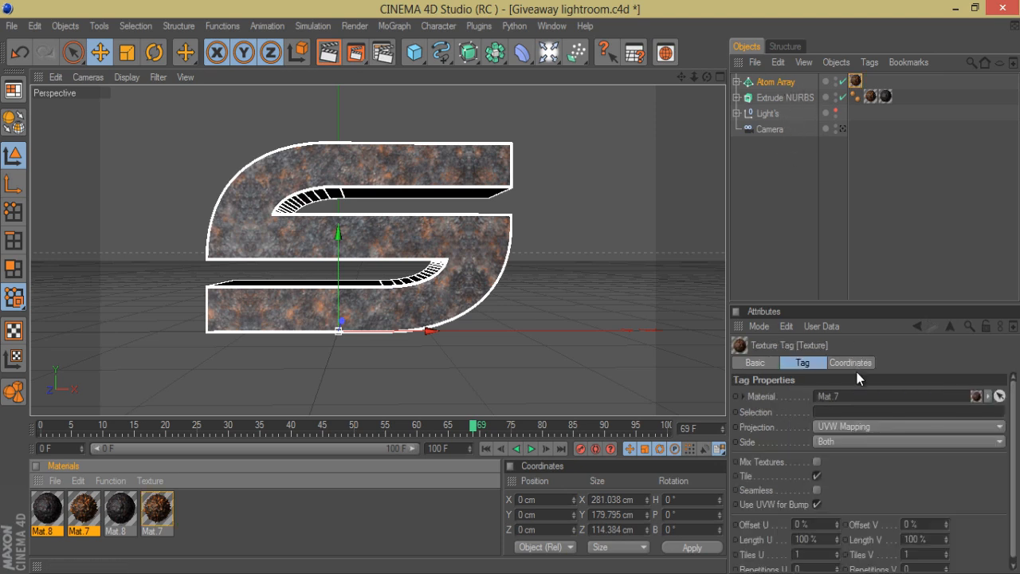
pyautogui.click(847, 429)
pyautogui.click(821, 488)
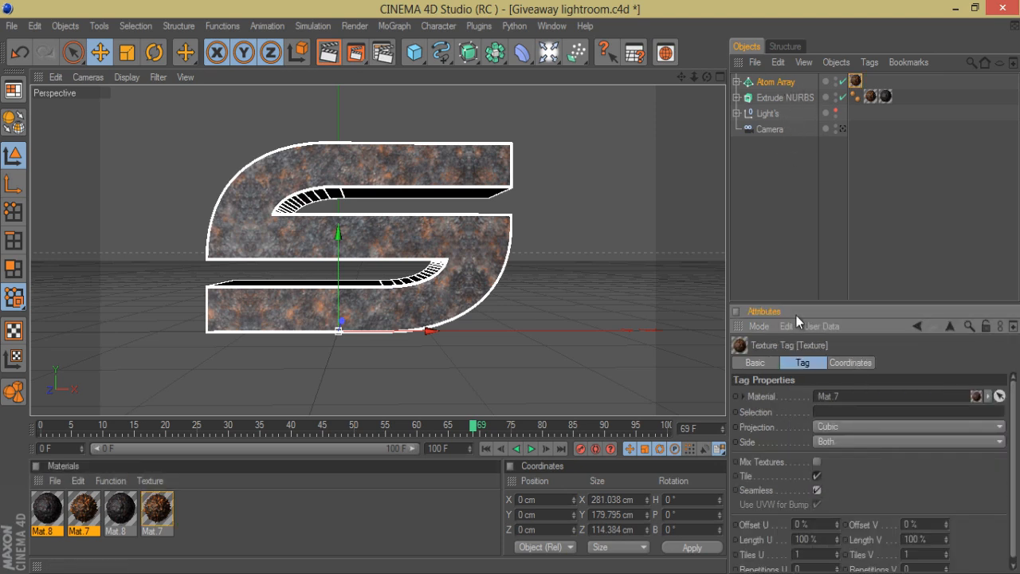
pyautogui.click(789, 200)
# Fracture the textured Extrude NURBS into 600 pieces at High quality with NitroBlast Main, and close the plugin window
pyautogui.click(780, 98)
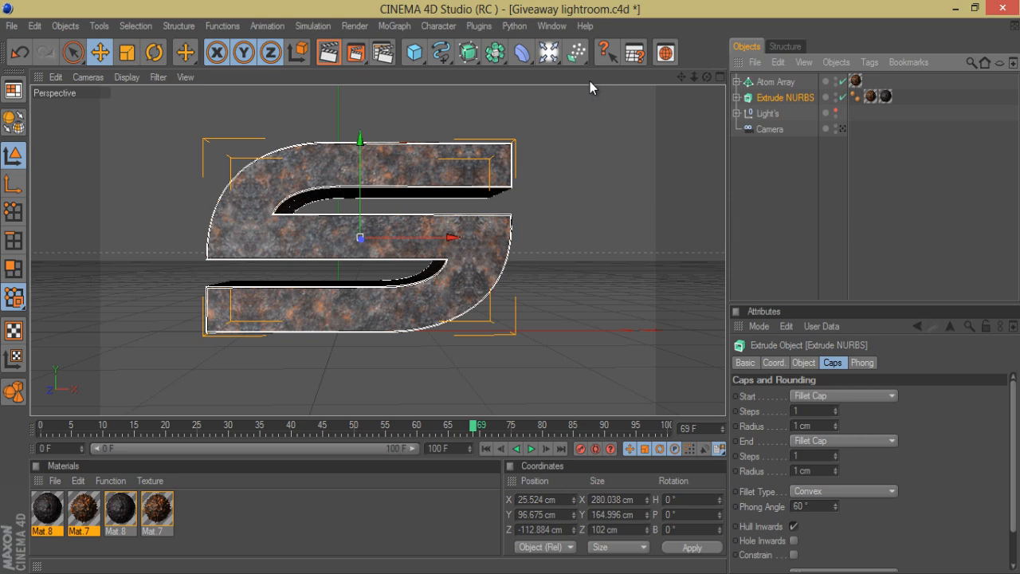
pyautogui.moveTo(682, 78); pyautogui.dragTo(515, 292)
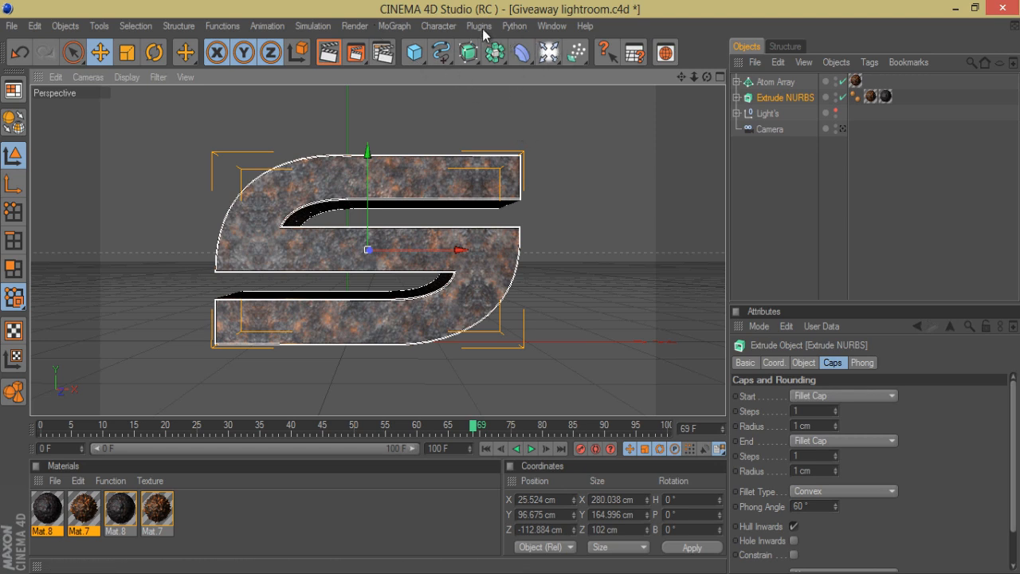
pyautogui.click(516, 27)
pyautogui.moveTo(557, 50)
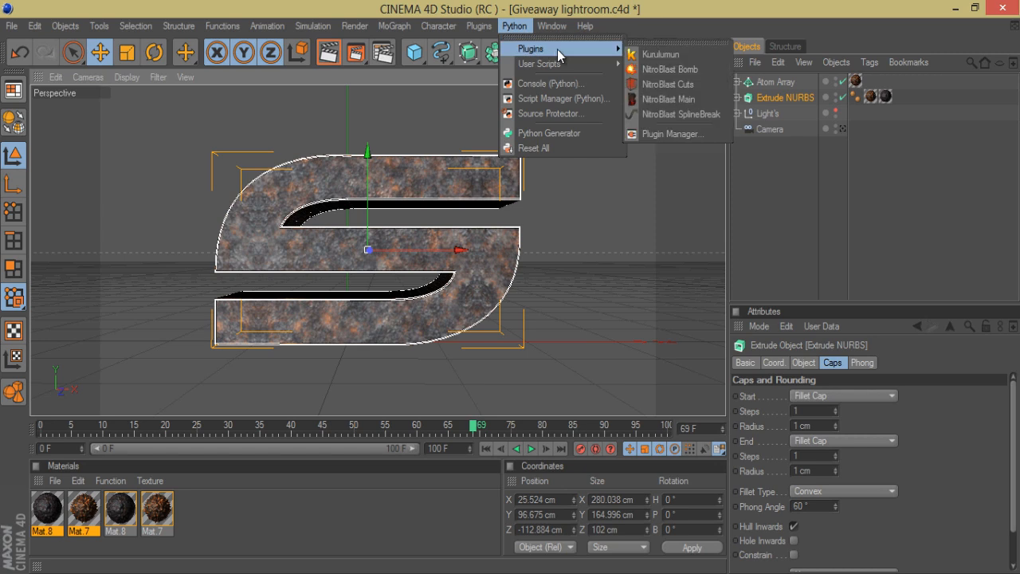
pyautogui.click(670, 101)
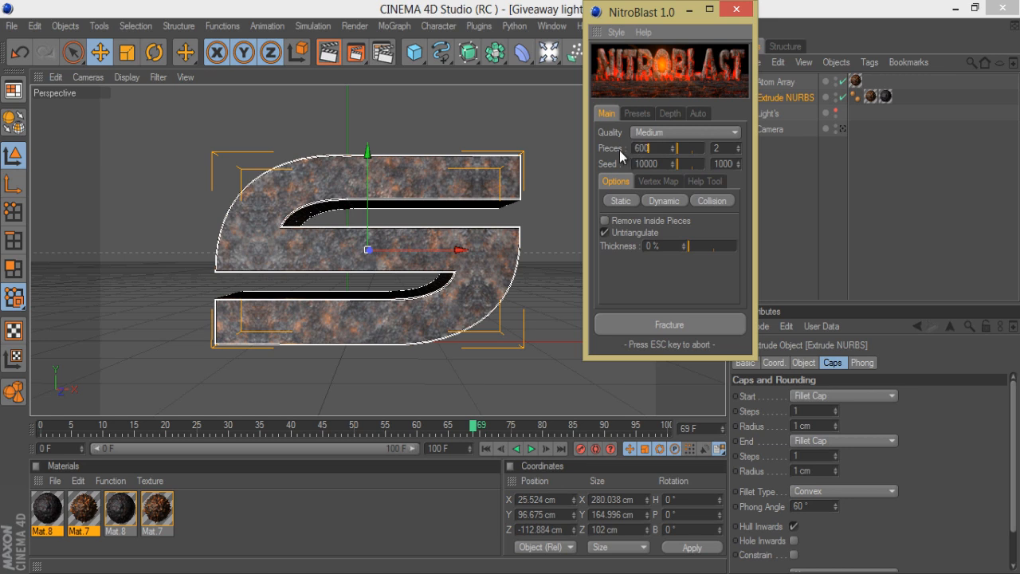
pyautogui.click(641, 128)
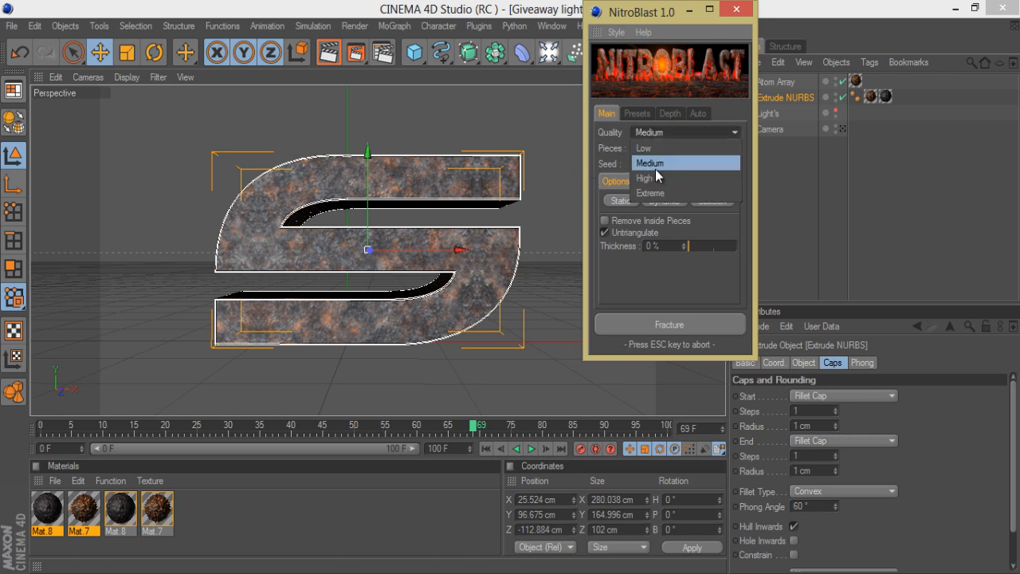
pyautogui.click(657, 176)
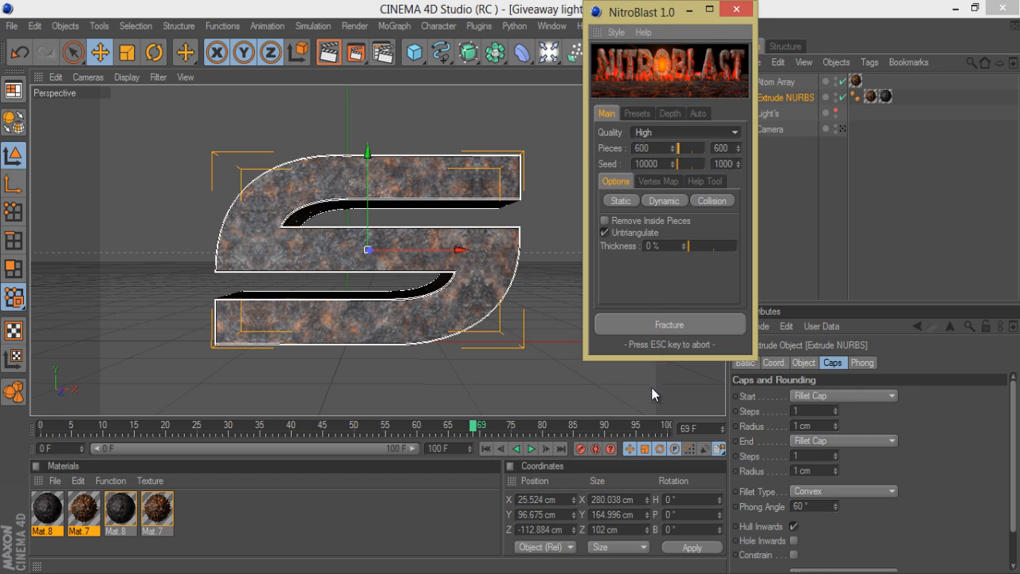
pyautogui.click(650, 327)
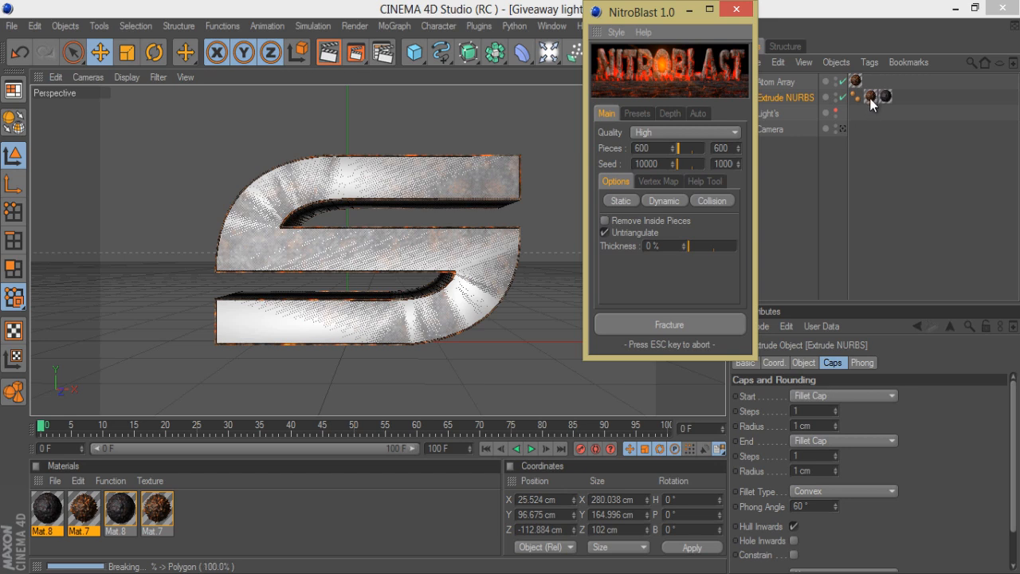
pyautogui.click(736, 9)
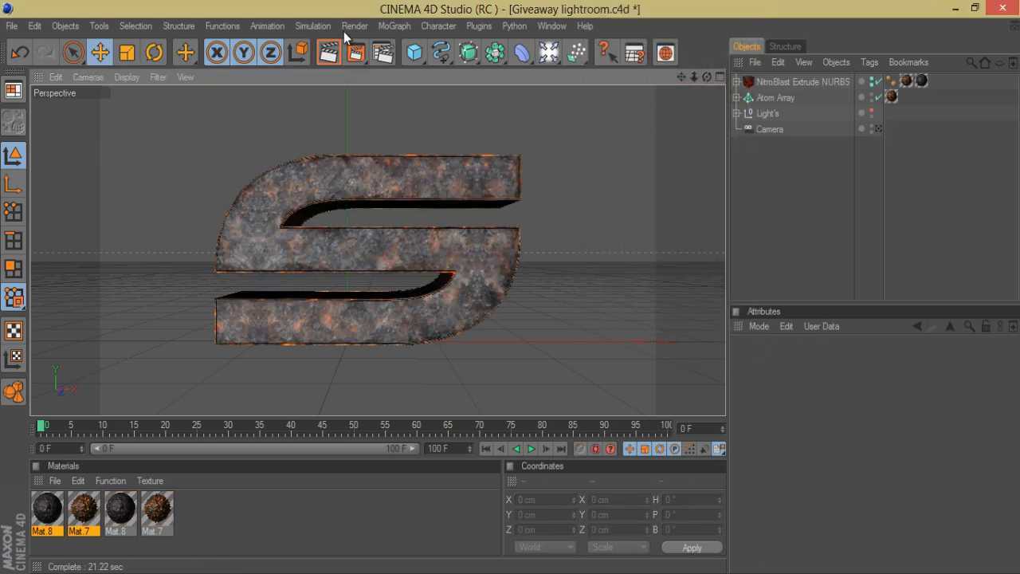
# Add a MoGraph Fracture object to the scene
pyautogui.click(924, 81)
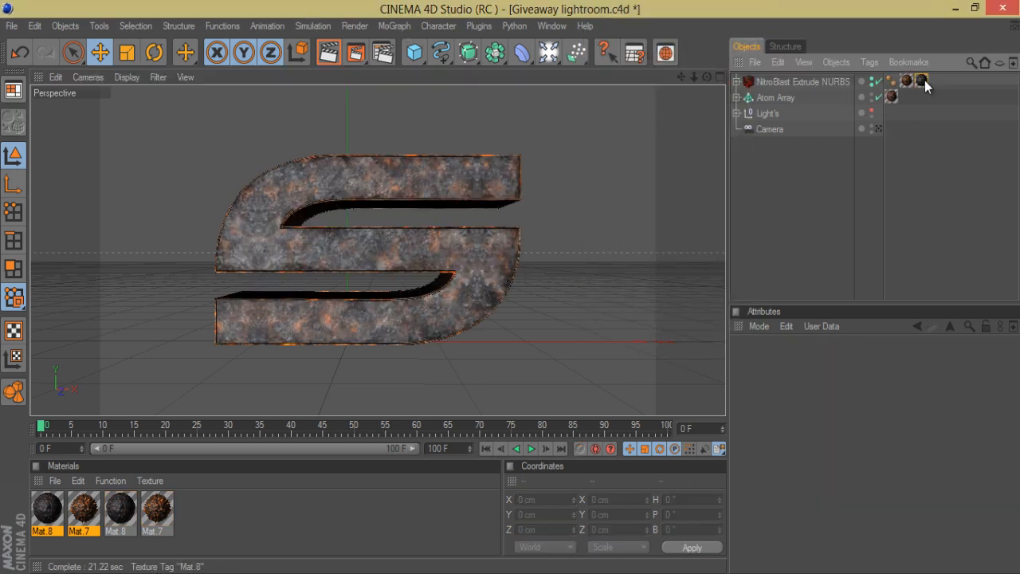
pyautogui.click(845, 174)
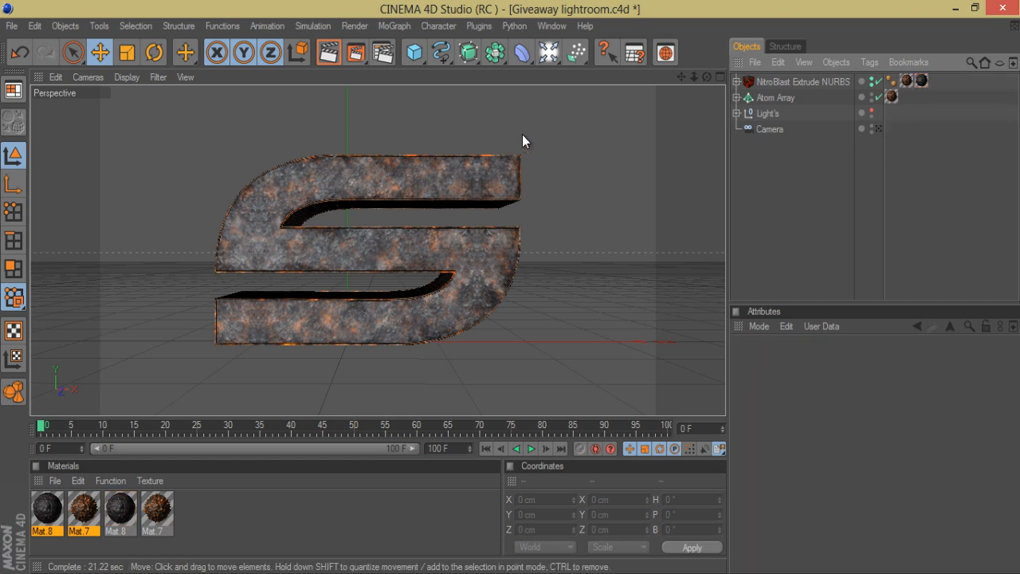
pyautogui.click(390, 27)
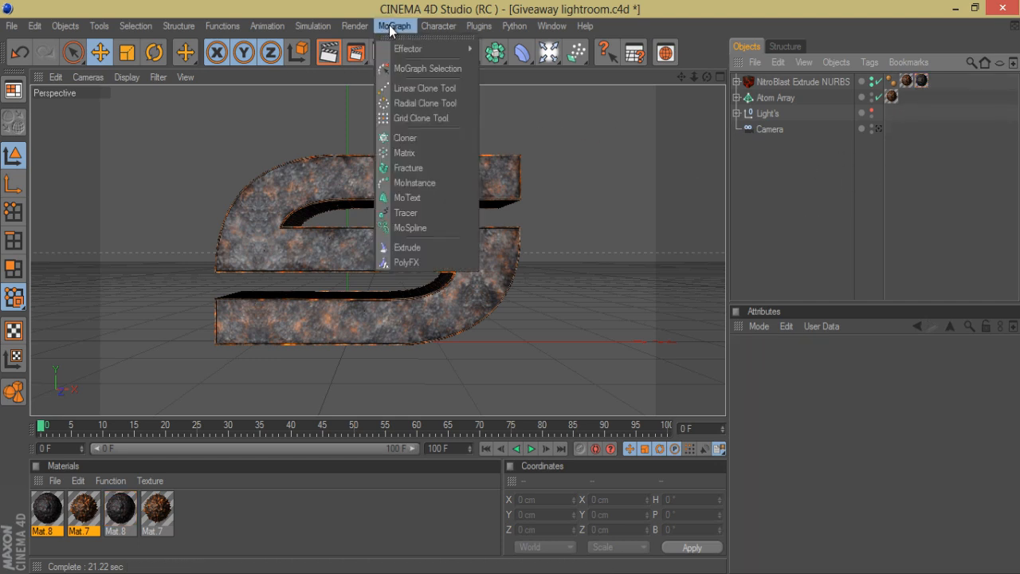
pyautogui.click(428, 167)
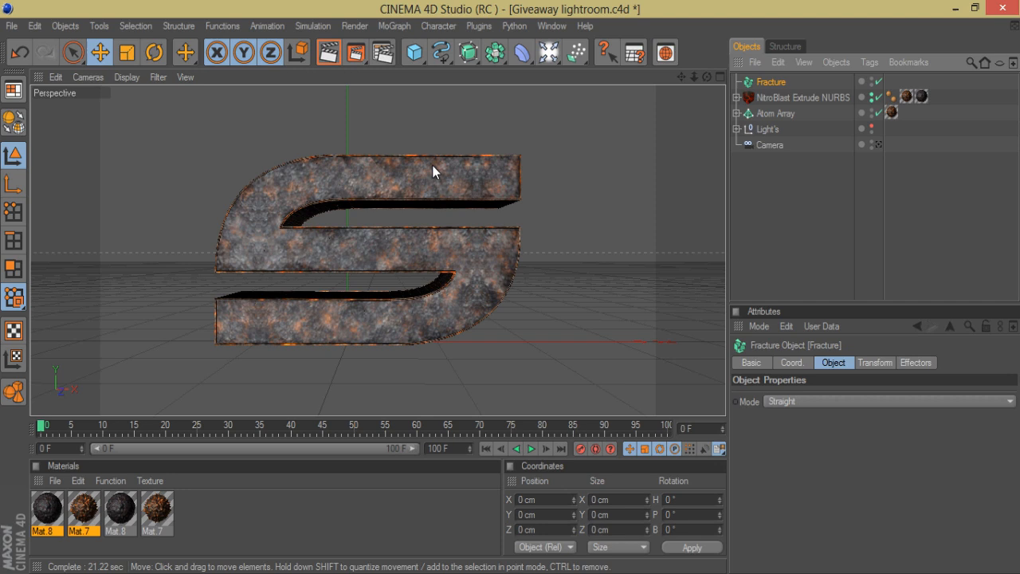
# Expand the NitroBlast hierarchy and select every piece in the Dynamic group, from Piece 0 to the last one
pyautogui.click(736, 97)
pyautogui.click(745, 113)
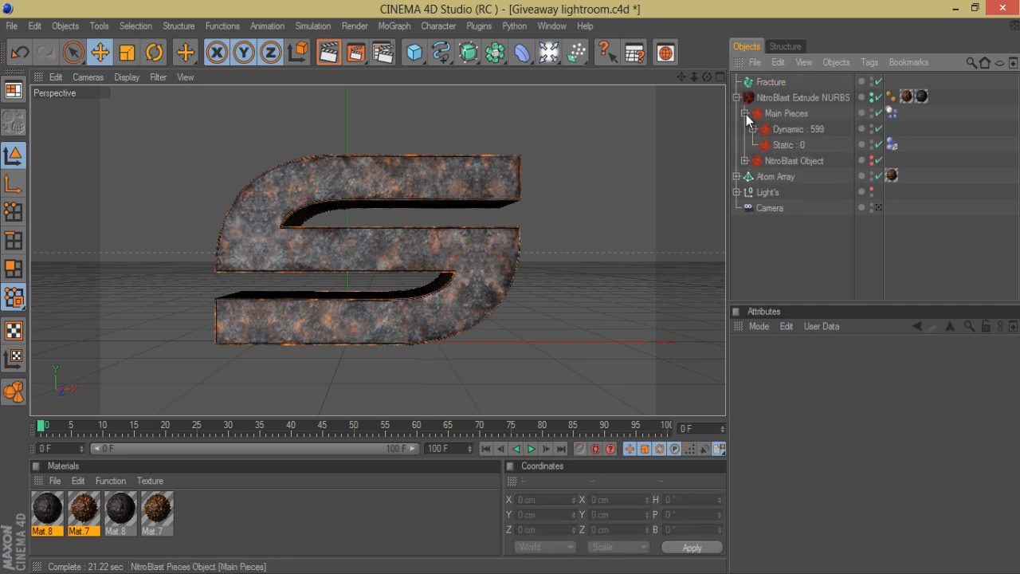
pyautogui.click(752, 128)
pyautogui.click(771, 144)
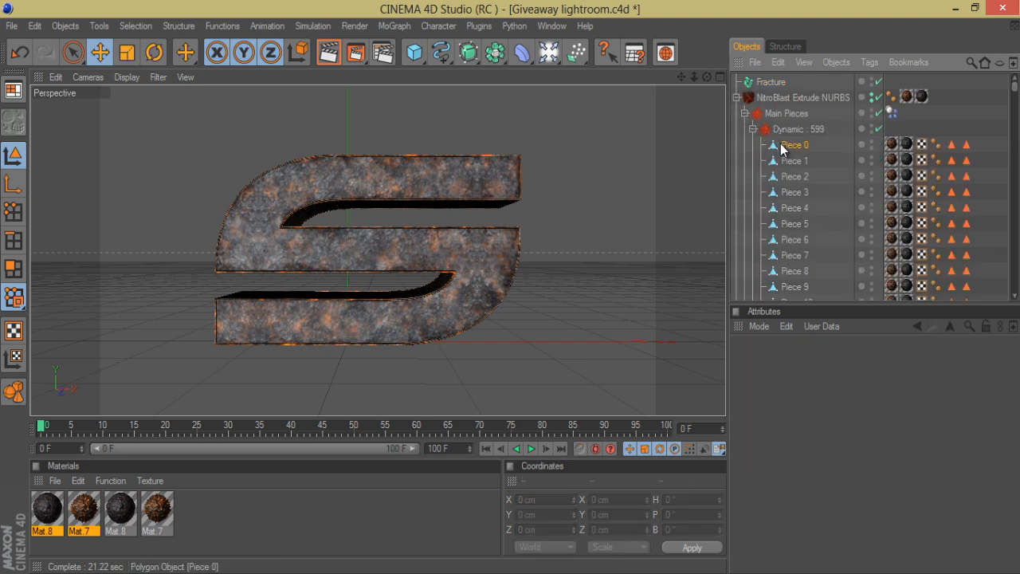
pyautogui.moveTo(1015, 102); pyautogui.dragTo(982, 58)
pyautogui.keyDown('shift'); pyautogui.click(796, 210); pyautogui.keyUp('shift')
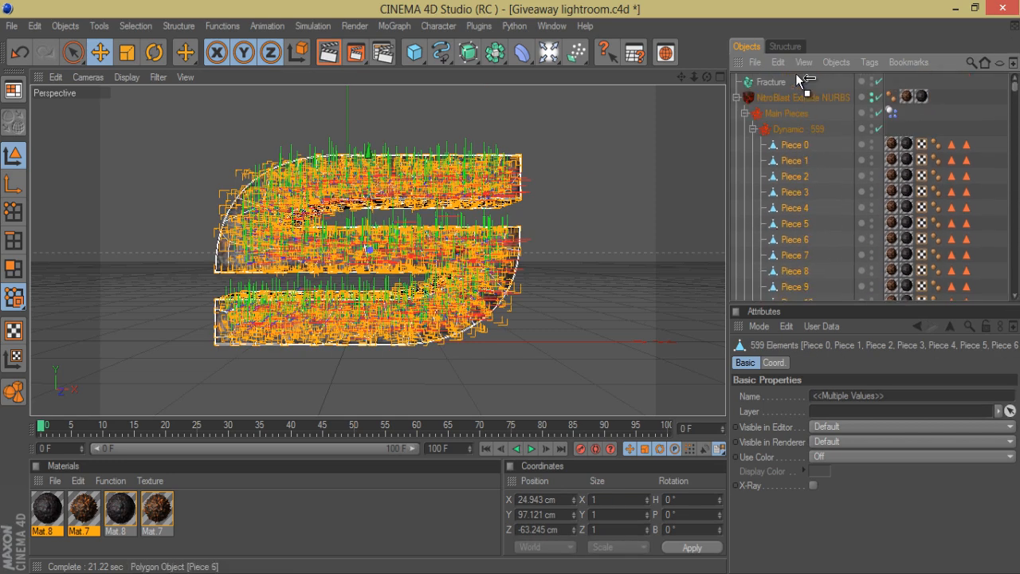
# Move the selected pieces into the Fracture object and delete the leftover NitroBlast Extrude NURBS group
pyautogui.moveTo(775, 83); pyautogui.dragTo(764, 80)
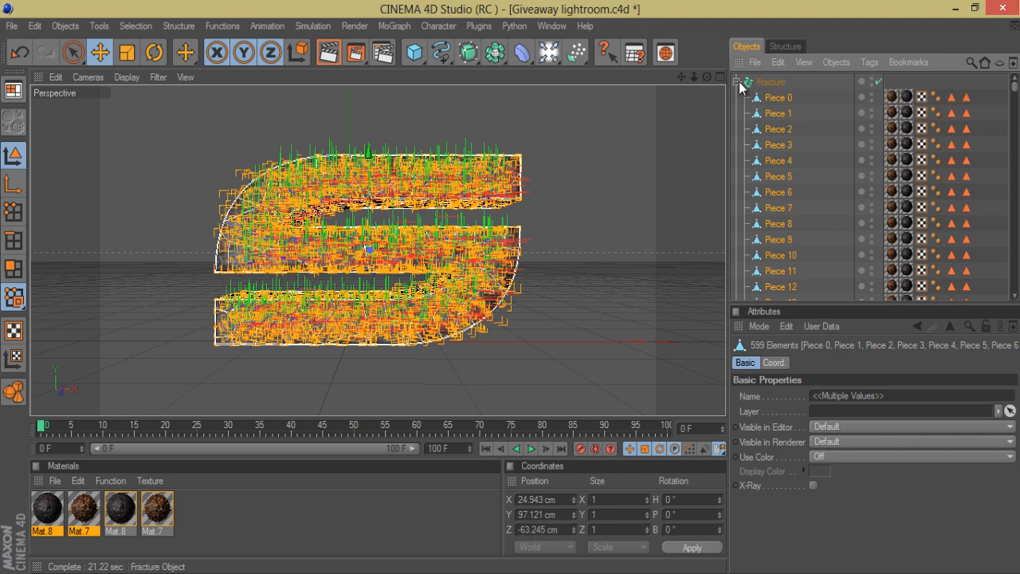
pyautogui.click(737, 83)
pyautogui.click(773, 102)
pyautogui.press('Delete')
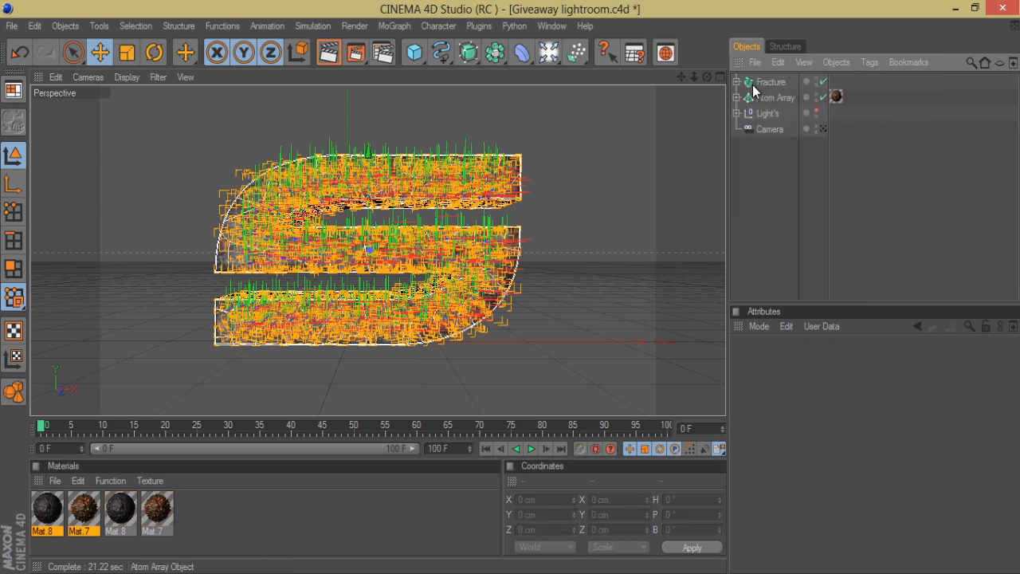
pyautogui.click(737, 82)
pyautogui.scroll(-20, 882, 192)
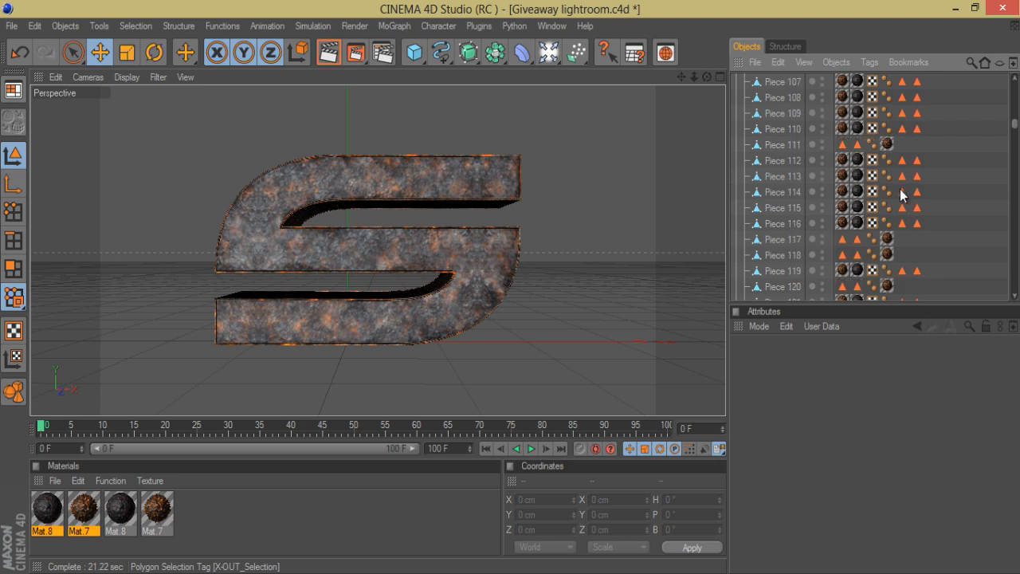
pyautogui.scroll(20, 893, 200)
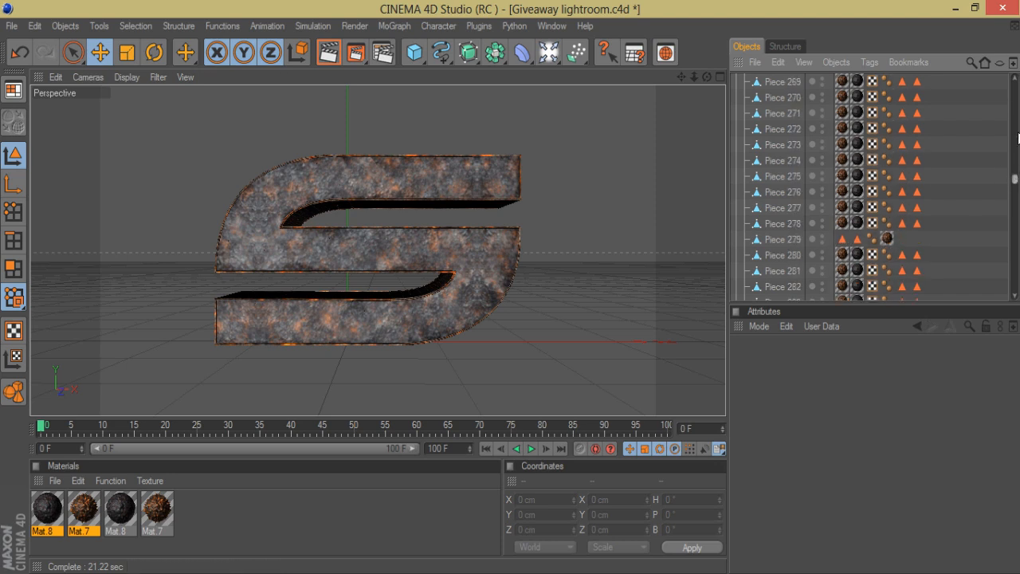
pyautogui.click(737, 82)
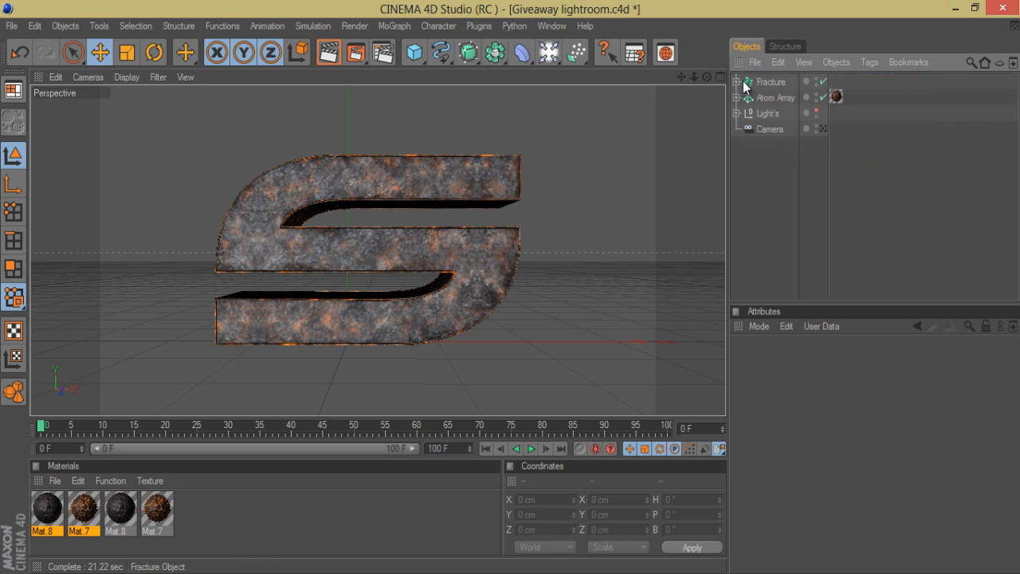
# Add a MoGraph Random effector to the Fracture object
pyautogui.click(749, 82)
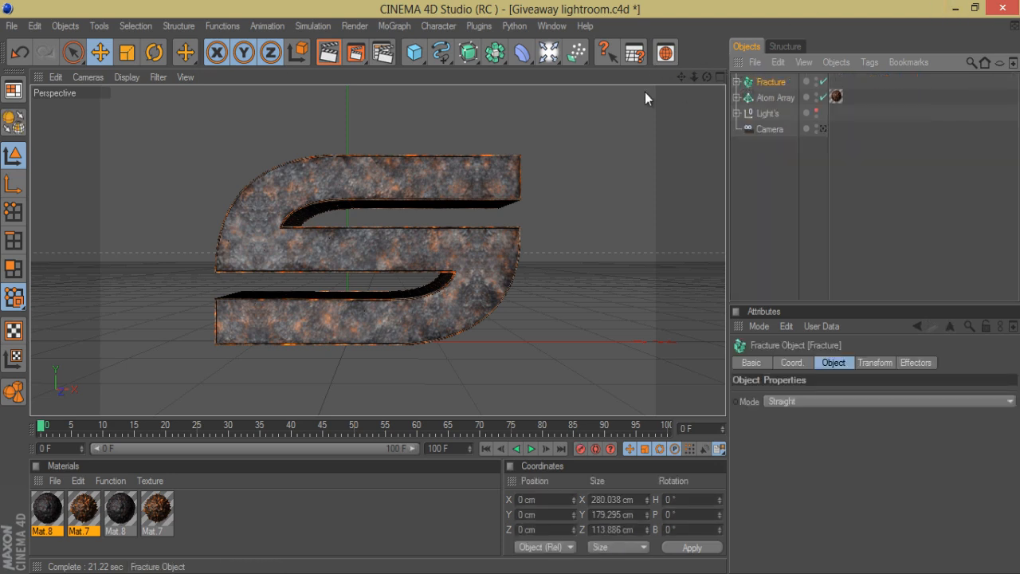
pyautogui.click(398, 26)
pyautogui.moveTo(432, 50)
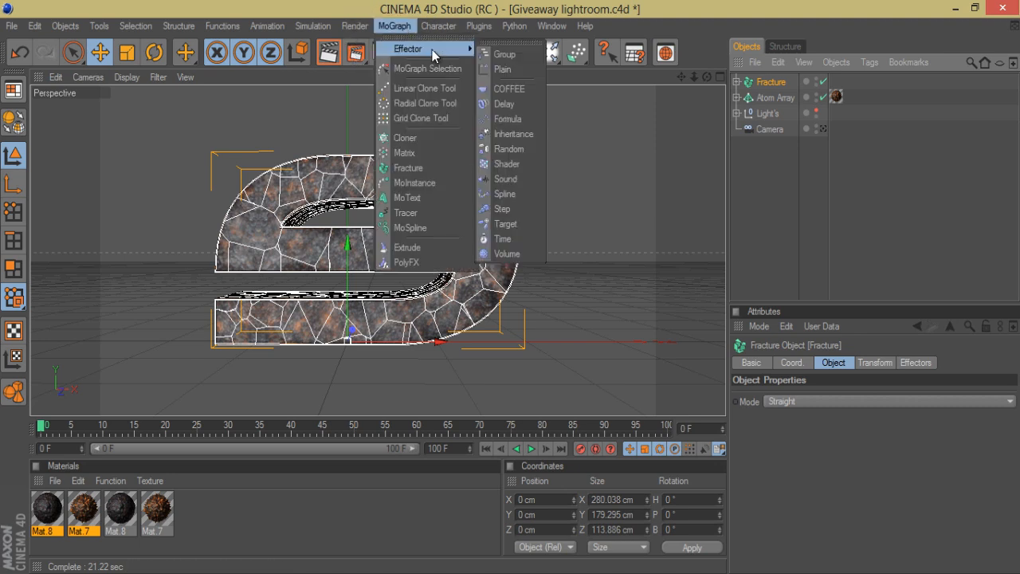
pyautogui.click(515, 148)
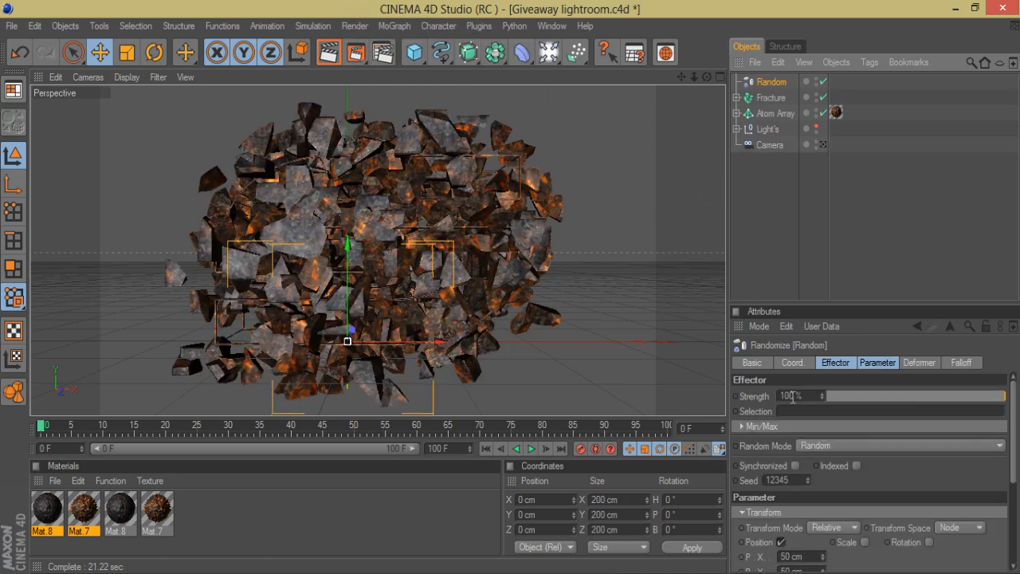
# Set the Random effector's Strength to 2%
pyautogui.doubleClick(791, 396)
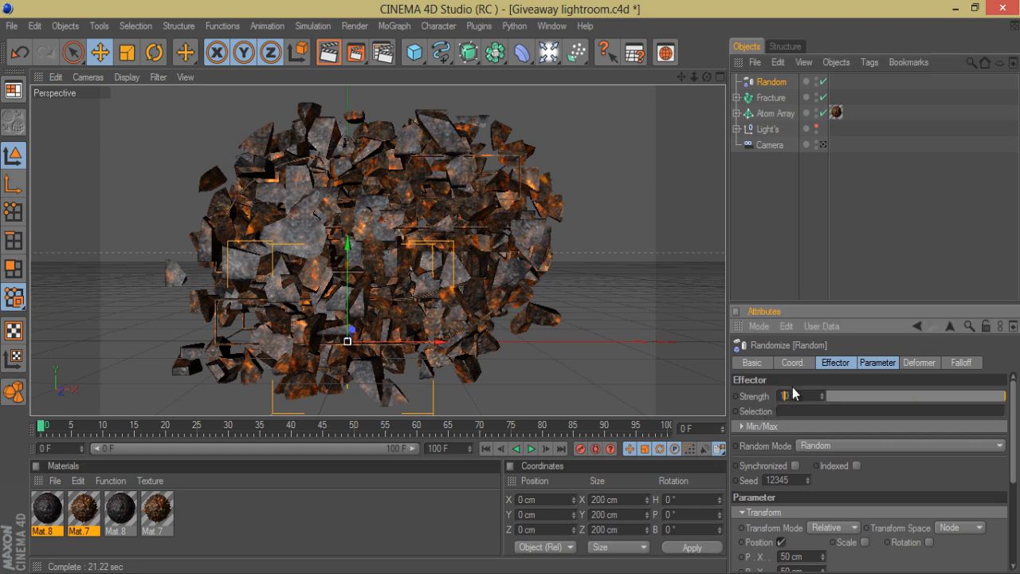
pyautogui.click(780, 266)
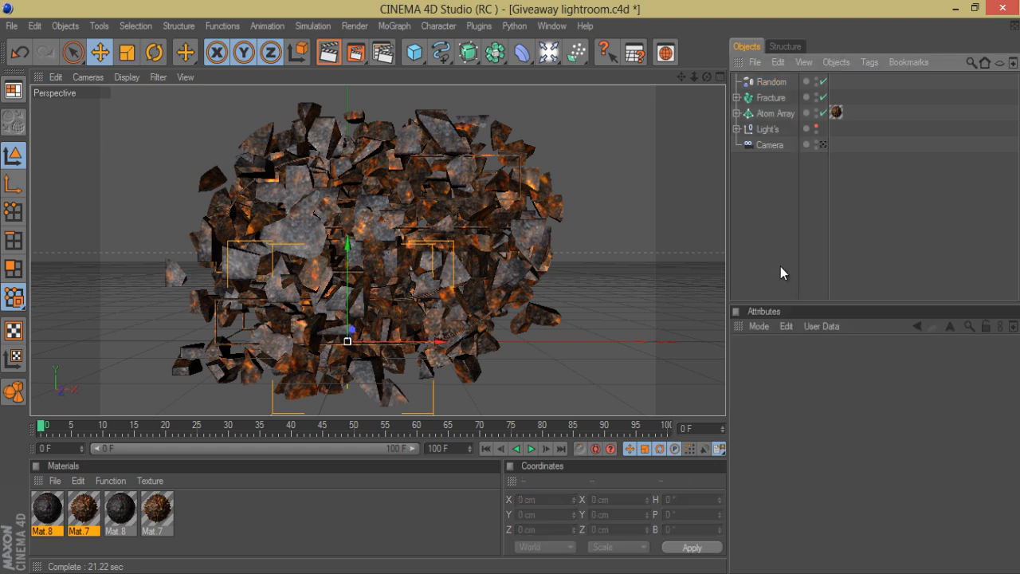
pyautogui.click(764, 83)
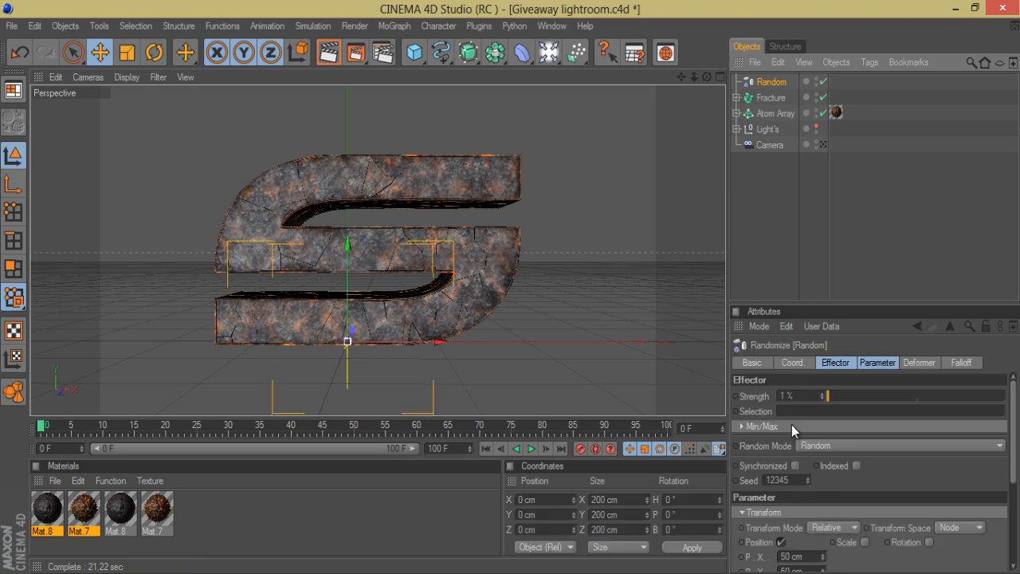
pyautogui.click(797, 396)
pyautogui.scroll(1, 797, 396)
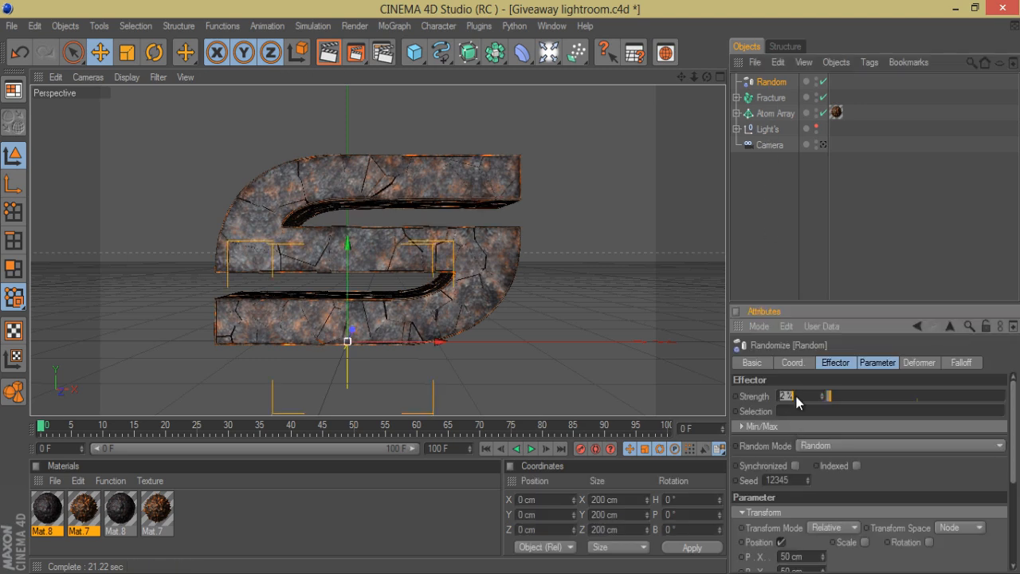
# Set the Random effector's position offsets to 62 cm in X, 70 cm in Y and 75 cm in Z
pyautogui.click(877, 362)
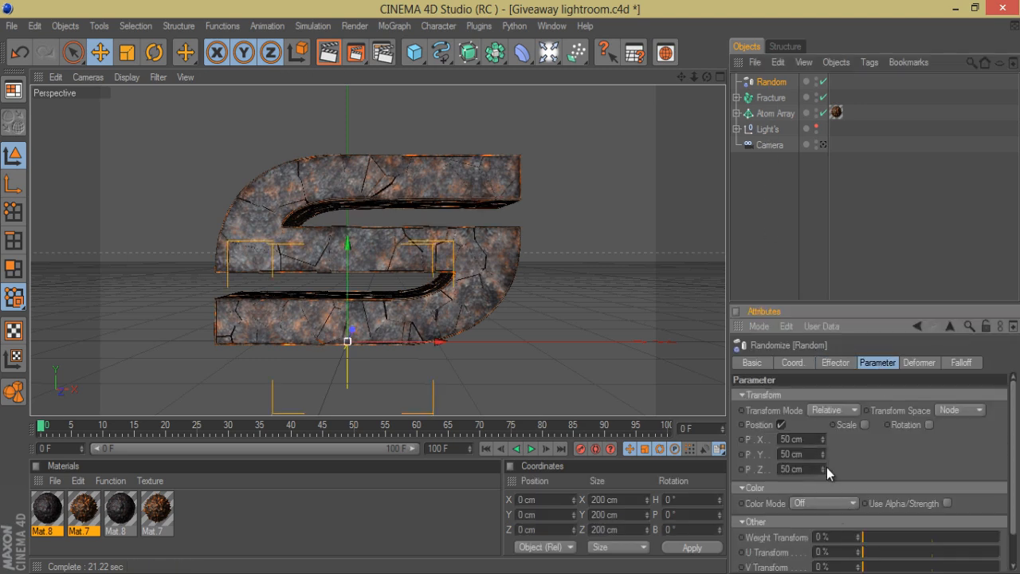
pyautogui.moveTo(823, 466); pyautogui.dragTo(825, 450)
pyautogui.click(823, 451)
pyautogui.moveTo(823, 454); pyautogui.dragTo(824, 424)
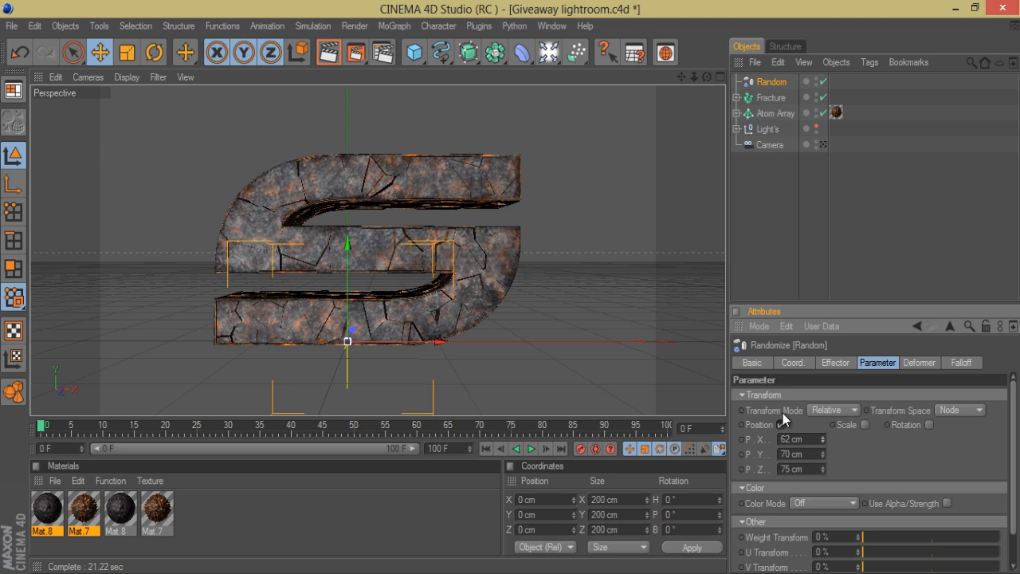
# Render the cracked logo in the perspective view, accepting the texture error dialog
pyautogui.click(784, 221)
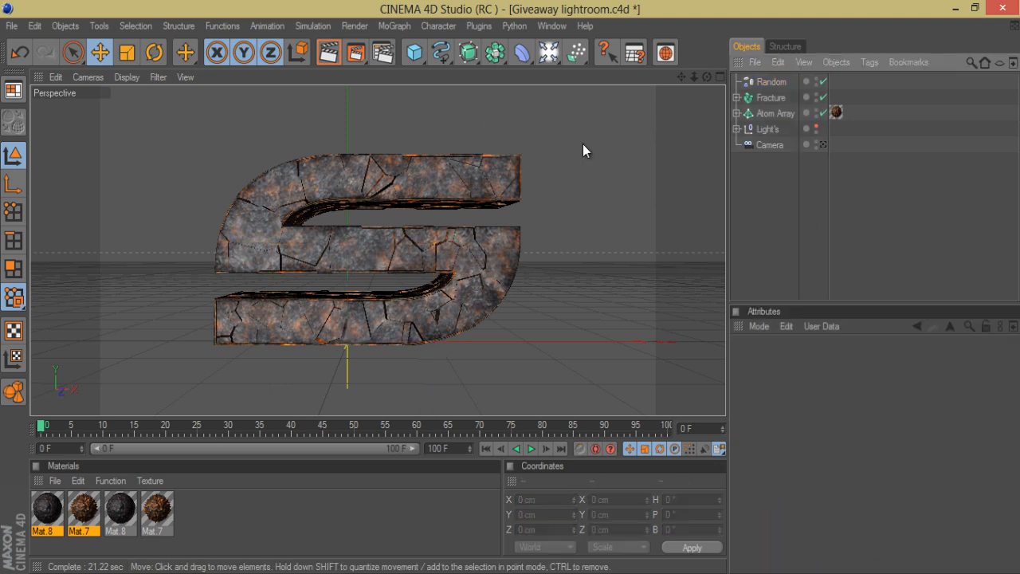
pyautogui.click(339, 56)
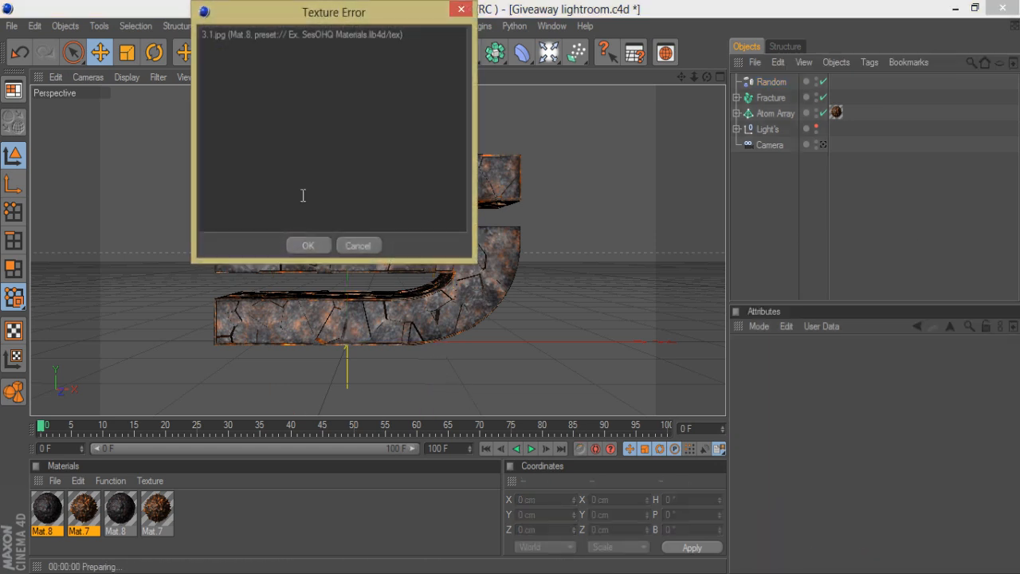
pyautogui.click(307, 245)
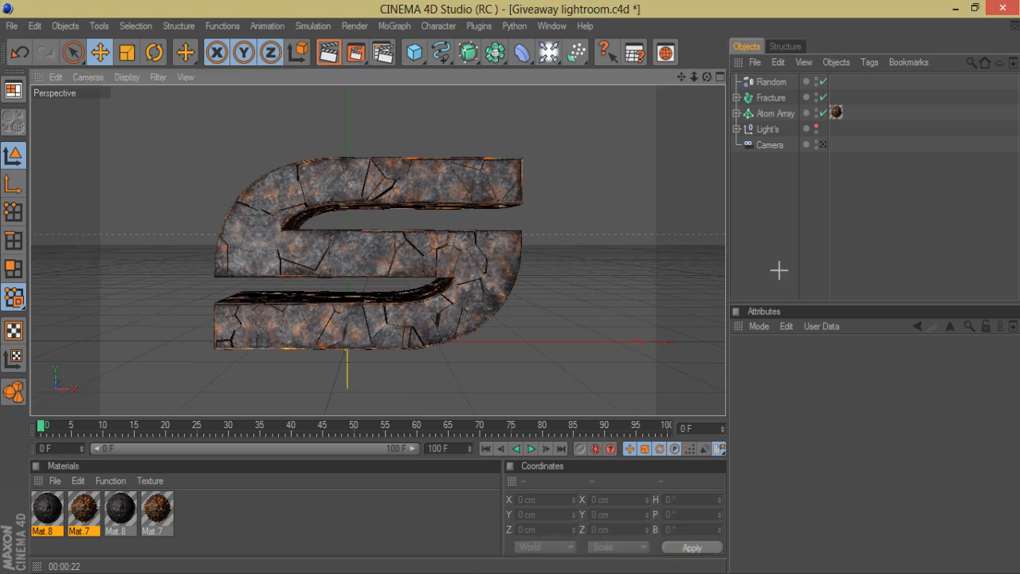
# Duplicate the Fracture object and add a second Random effector to the copy
pyautogui.click(768, 98)
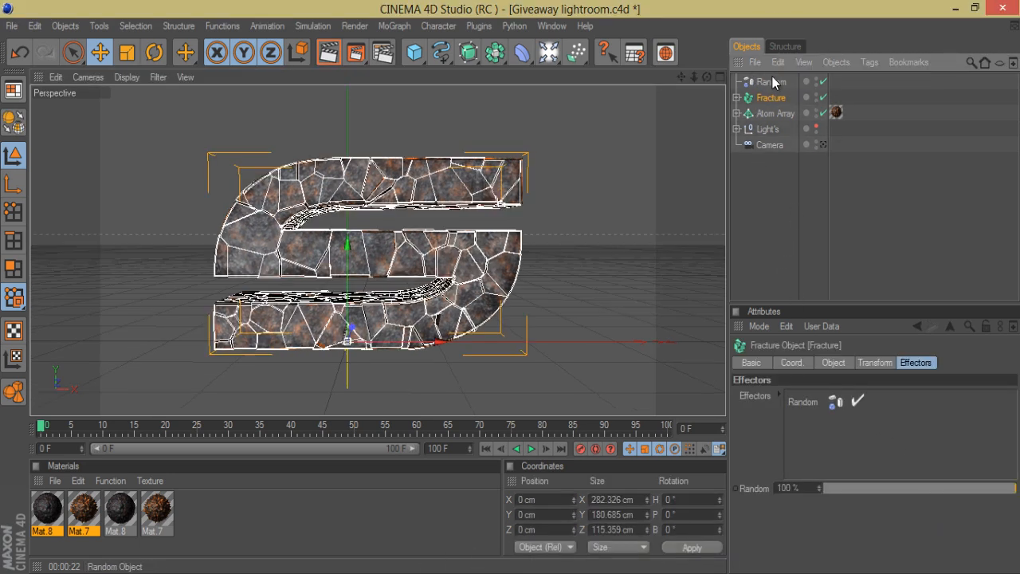
pyautogui.hotkey('ctrl', 'c')
pyautogui.hotkey('ctrl', 'v')
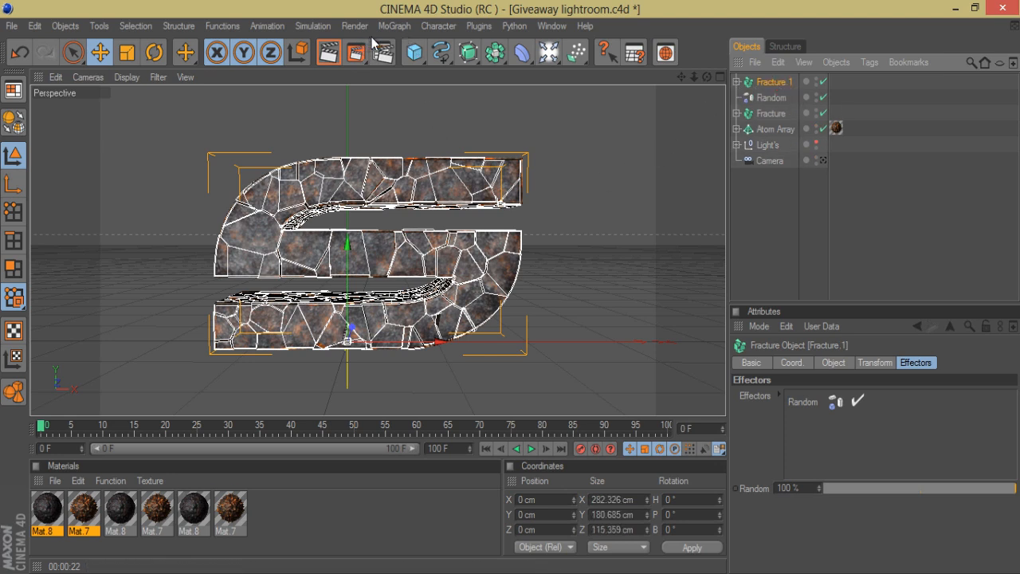
pyautogui.click(394, 26)
pyautogui.moveTo(462, 48)
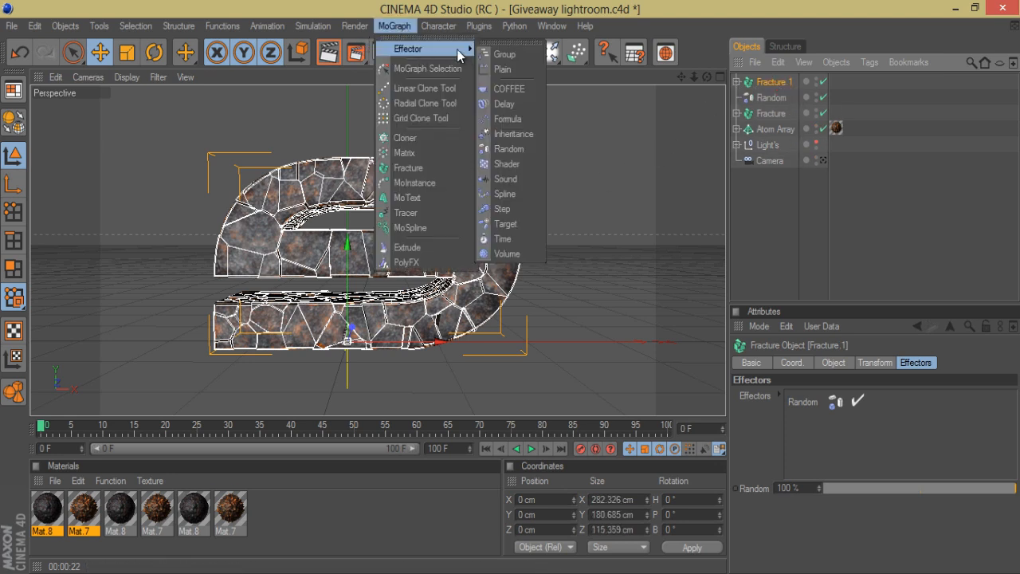
pyautogui.click(514, 149)
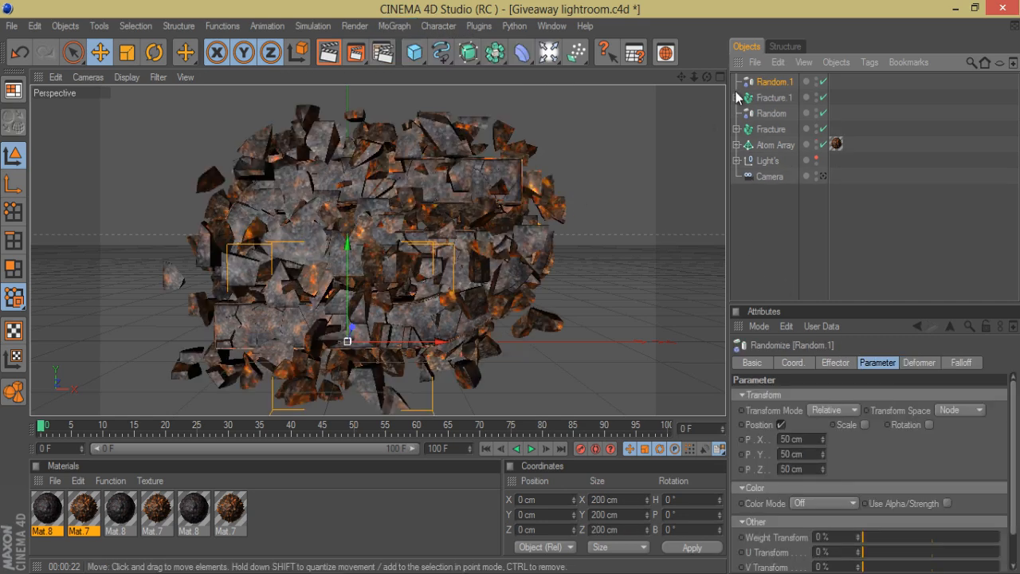
# Move the duplicated Fracture object about 60 cm back along Z, behind the original logo
pyautogui.moveTo(513, 288)
pyautogui.keyDown('alt'); pyautogui.mouseDown()
pyautogui.moveTo(601, 303)
pyautogui.moveTo(515, 287)
pyautogui.mouseUp(); pyautogui.keyUp('alt')
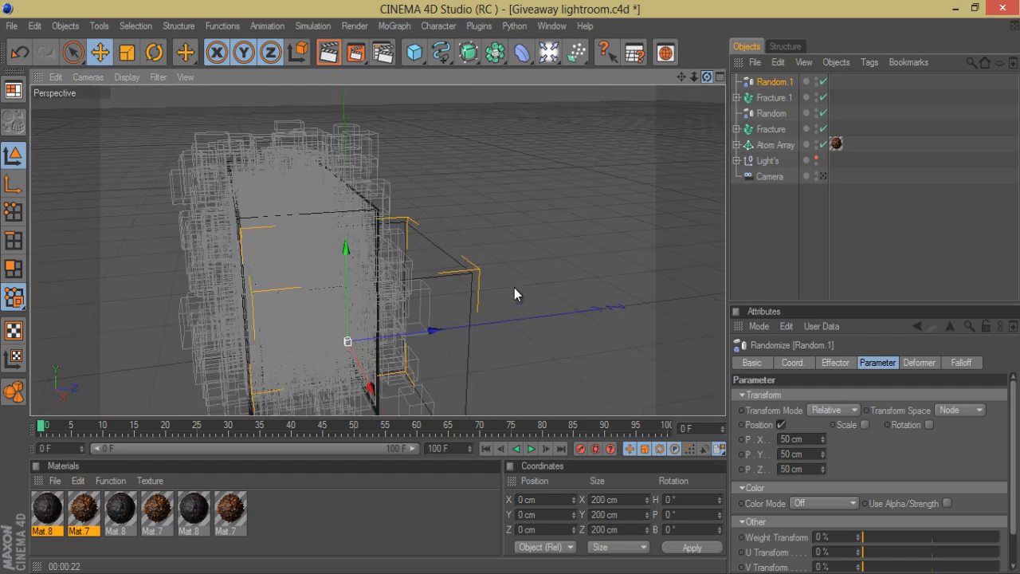
pyautogui.click(772, 98)
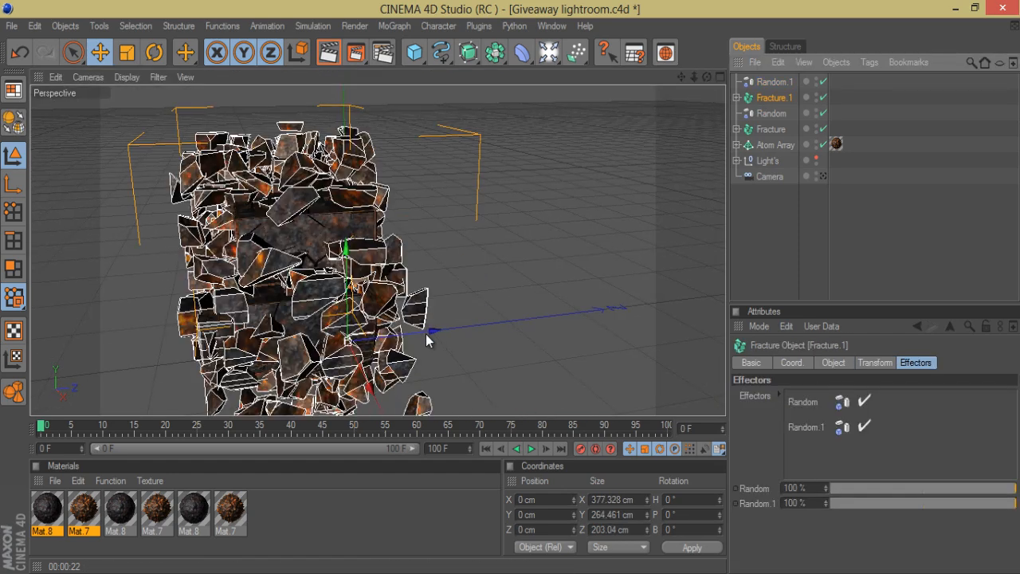
pyautogui.moveTo(512, 286); pyautogui.dragTo(517, 239)
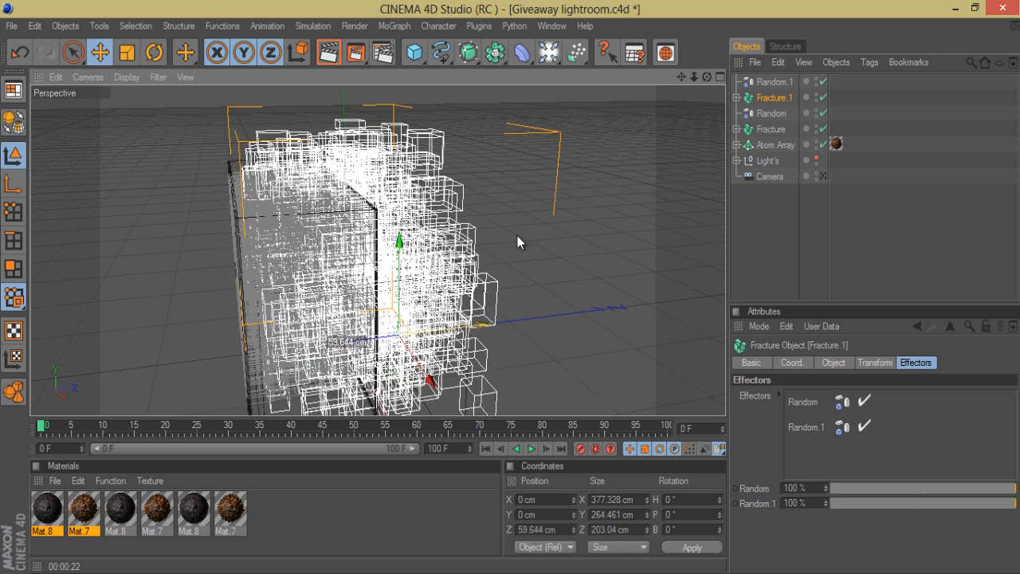
# Reduce the Strength of the Random.1 effector to 54% and check the scattered pieces from the front
pyautogui.click(775, 82)
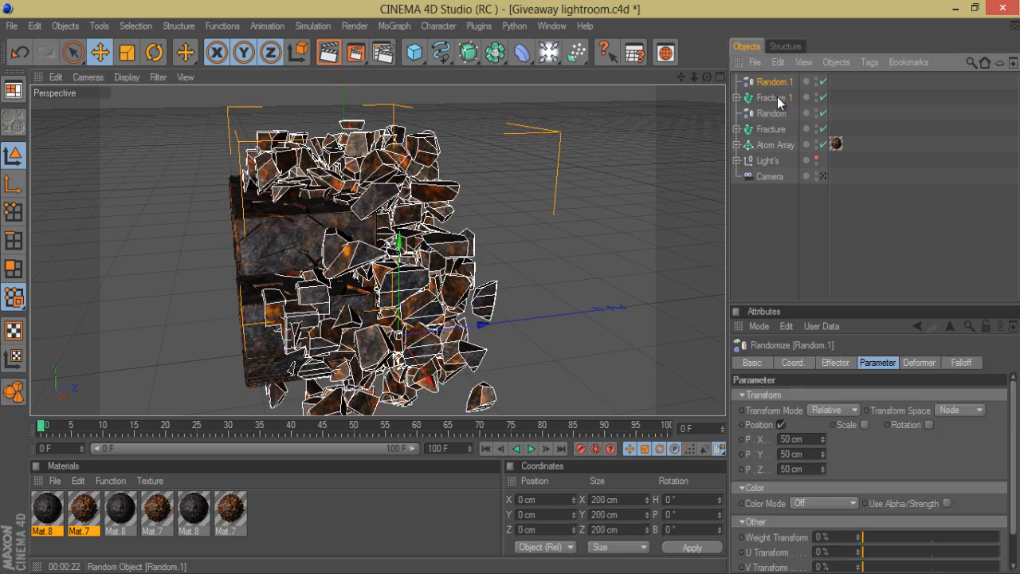
pyautogui.click(838, 364)
pyautogui.moveTo(861, 396); pyautogui.dragTo(930, 396)
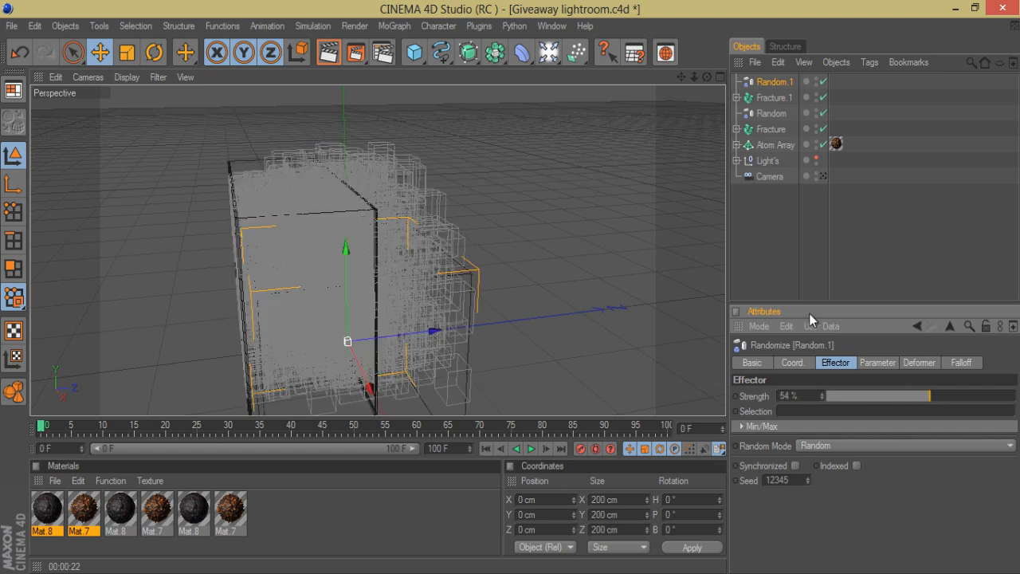
pyautogui.moveTo(706, 78); pyautogui.dragTo(512, 289)
pyautogui.click(767, 229)
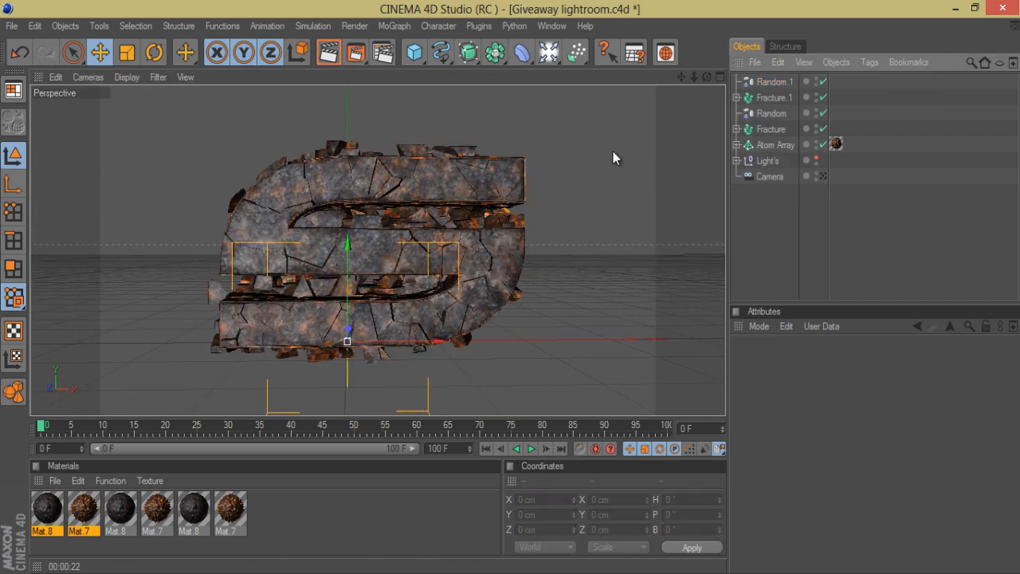
# Place Fracture.1 inside a new Atom Array with a 2 cm cylinder radius and adjust its sphere radius
pyautogui.moveTo(707, 76); pyautogui.dragTo(512, 288)
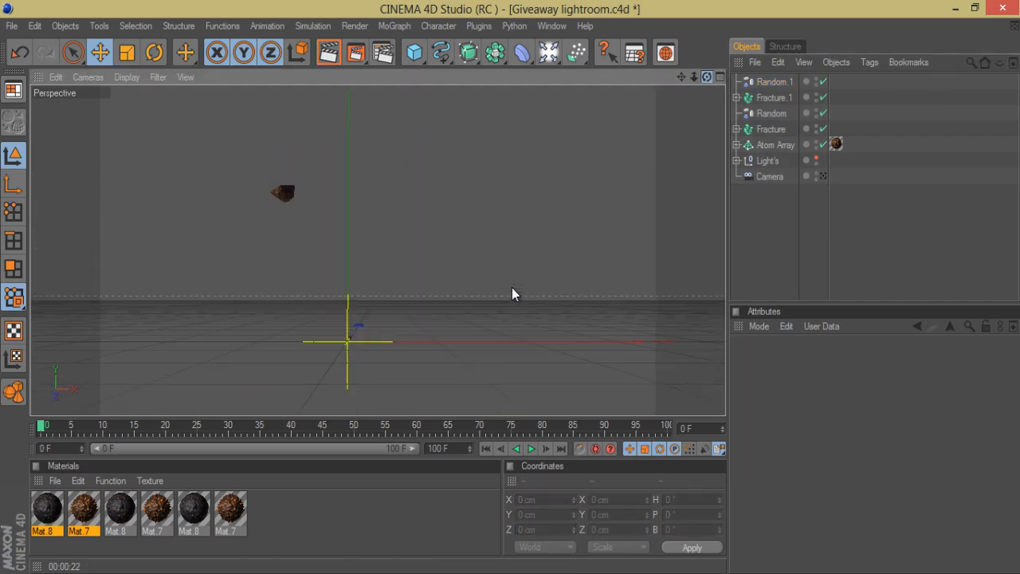
pyautogui.click(737, 97)
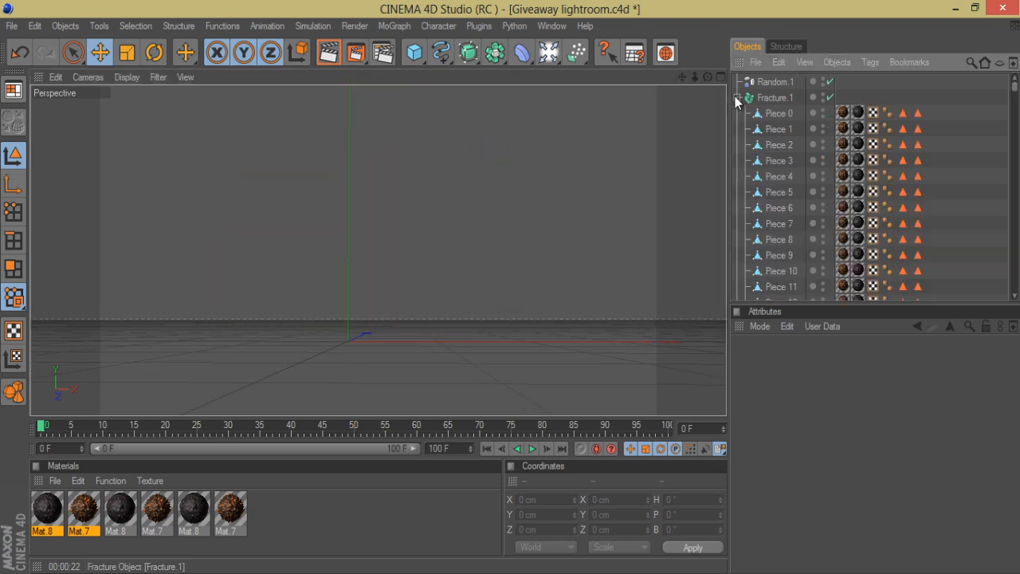
pyautogui.click(737, 97)
pyautogui.click(775, 97)
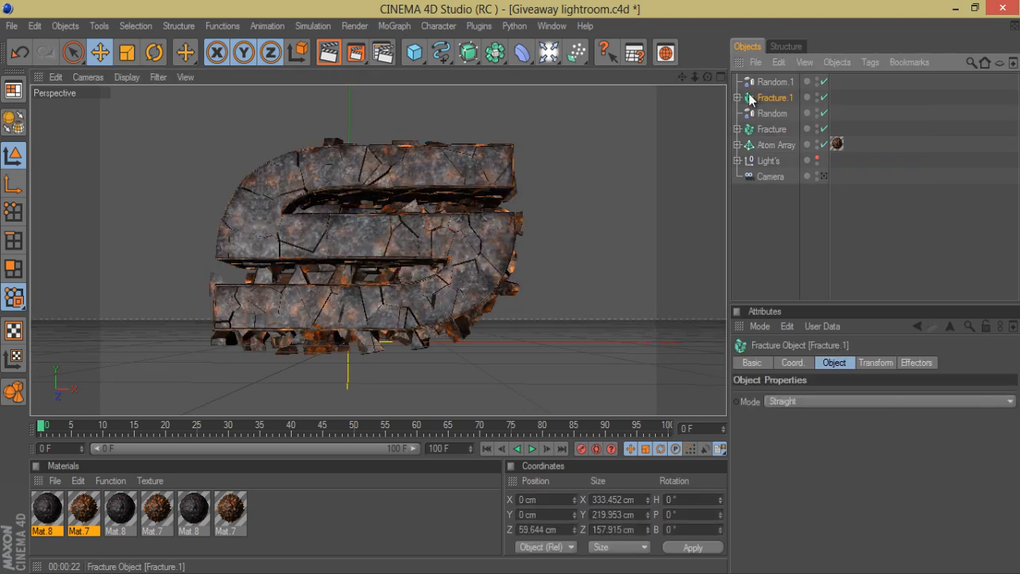
pyautogui.keyDown('alt'); pyautogui.moveTo(507, 61); pyautogui.dragTo(674, 117); pyautogui.keyUp('alt')
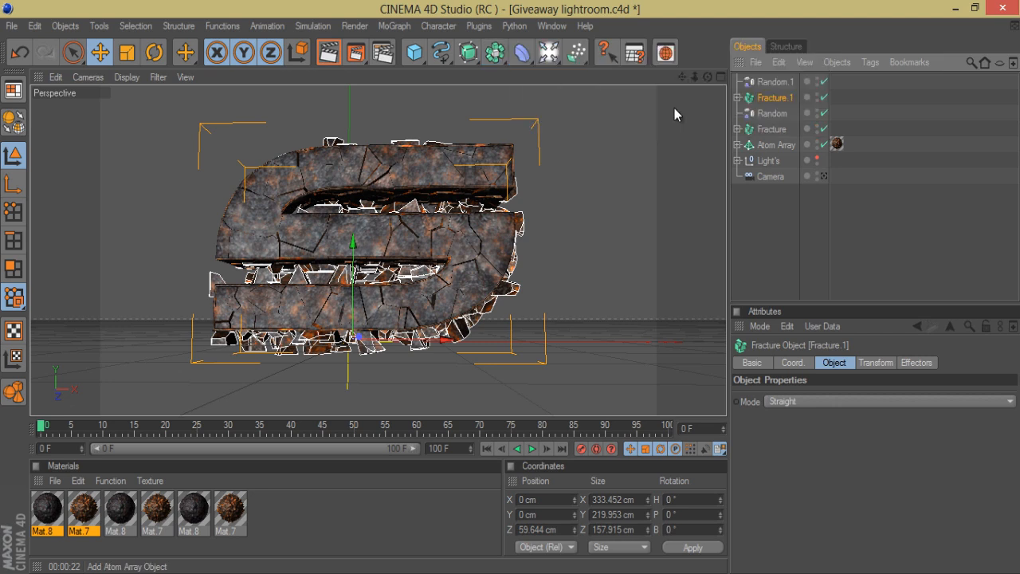
pyautogui.click(804, 409)
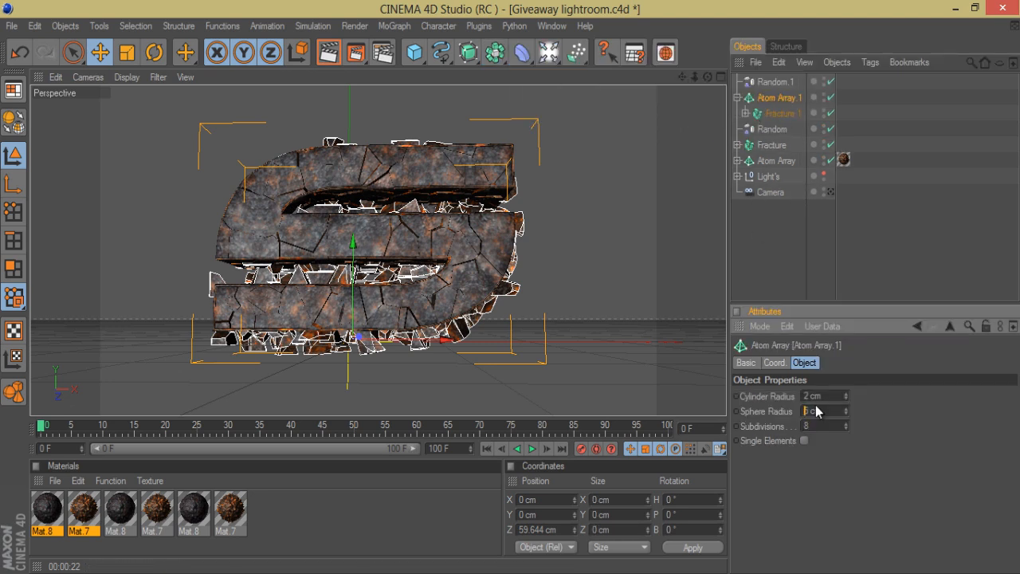
pyautogui.click(771, 255)
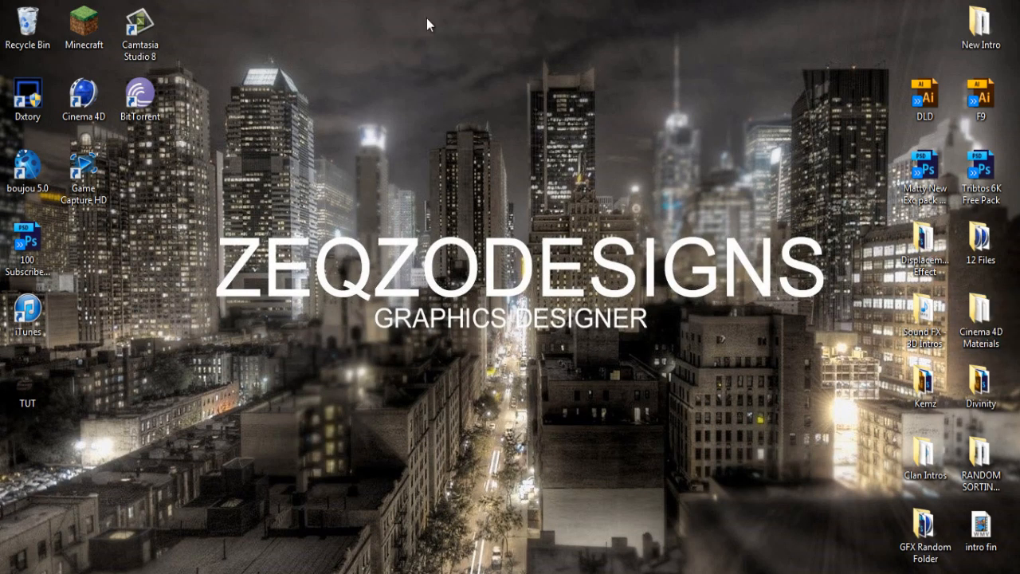
# Switch to Photoshop and place the TUT render from the desktop into MY GFX Pack.psd at 100% scale
pyautogui.click(39, 394)
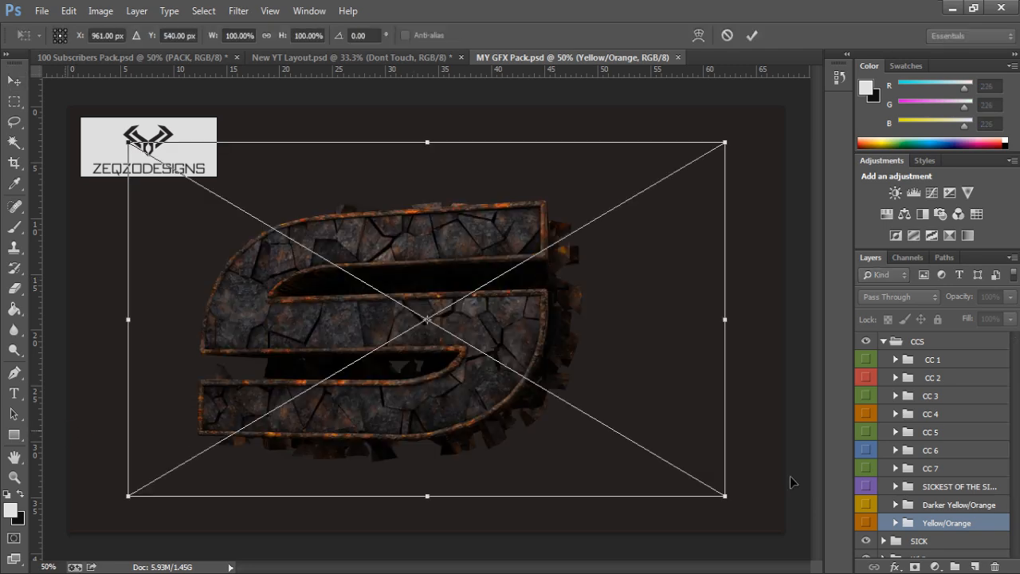
pyautogui.click(752, 35)
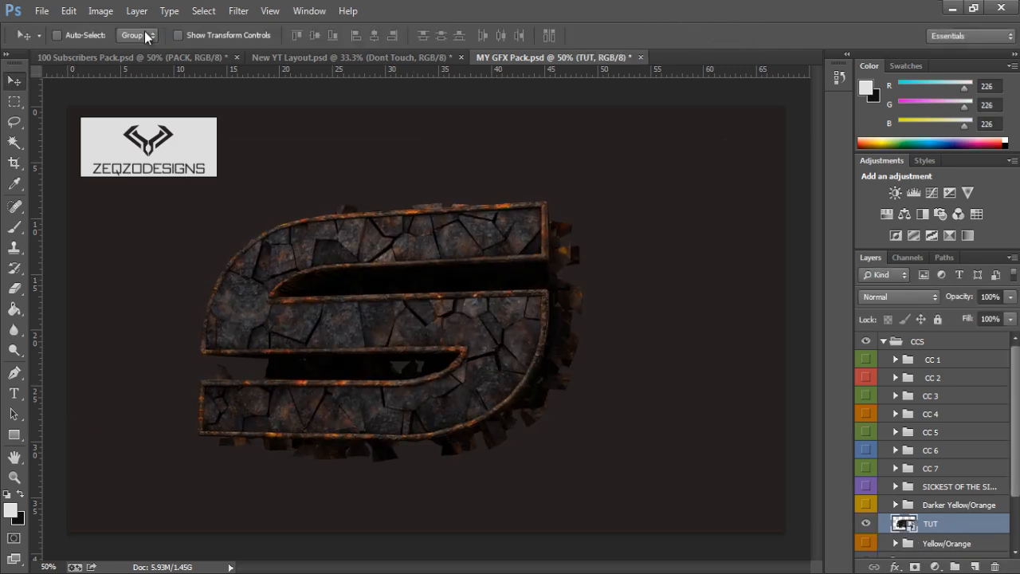
# In MY GFX Pack.psd, shift the TUT logo slightly right and down and move its layer below the Yellow/Orange group
pyautogui.click(149, 57)
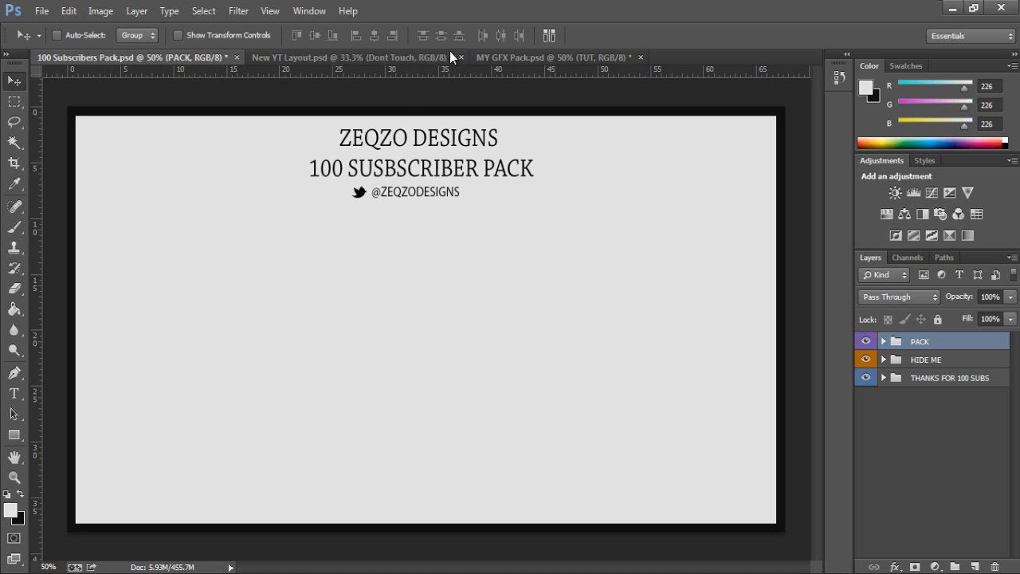
pyautogui.click(547, 59)
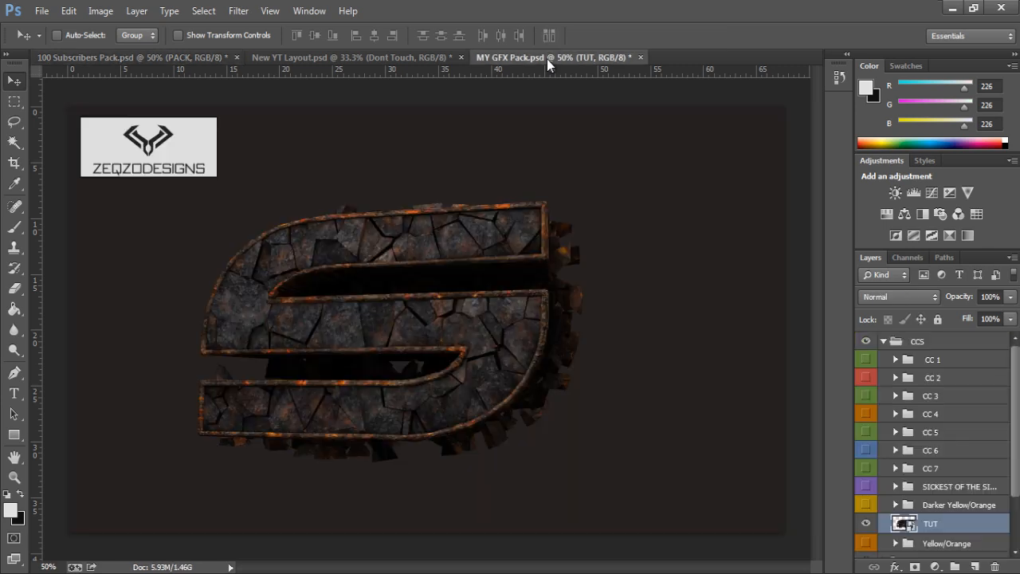
pyautogui.moveTo(494, 345); pyautogui.dragTo(520, 354)
pyautogui.scroll(-2, 1018, 420)
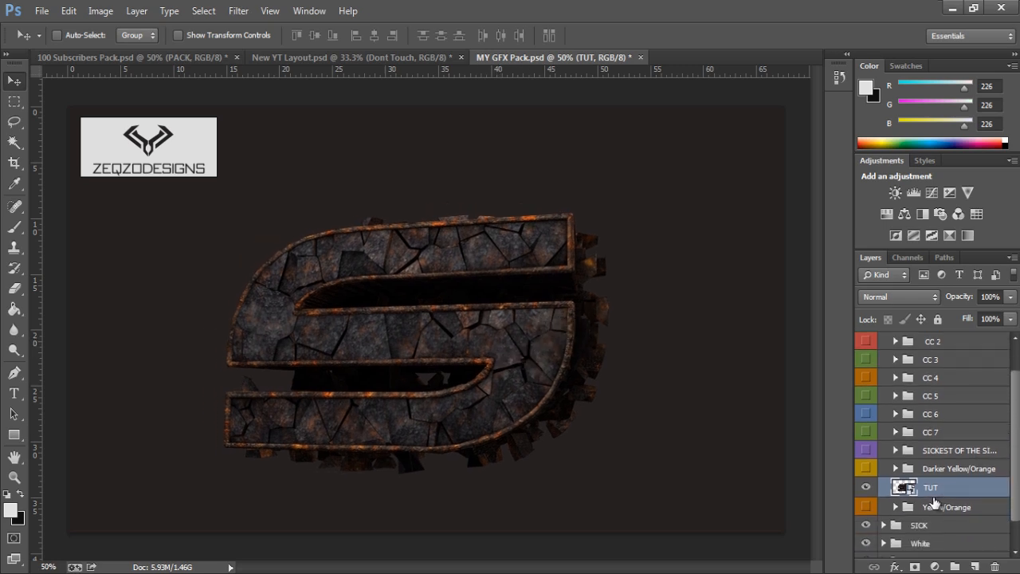
pyautogui.moveTo(930, 488); pyautogui.dragTo(933, 514)
pyautogui.scroll(2, 983, 479)
pyautogui.scroll(1, 983, 479)
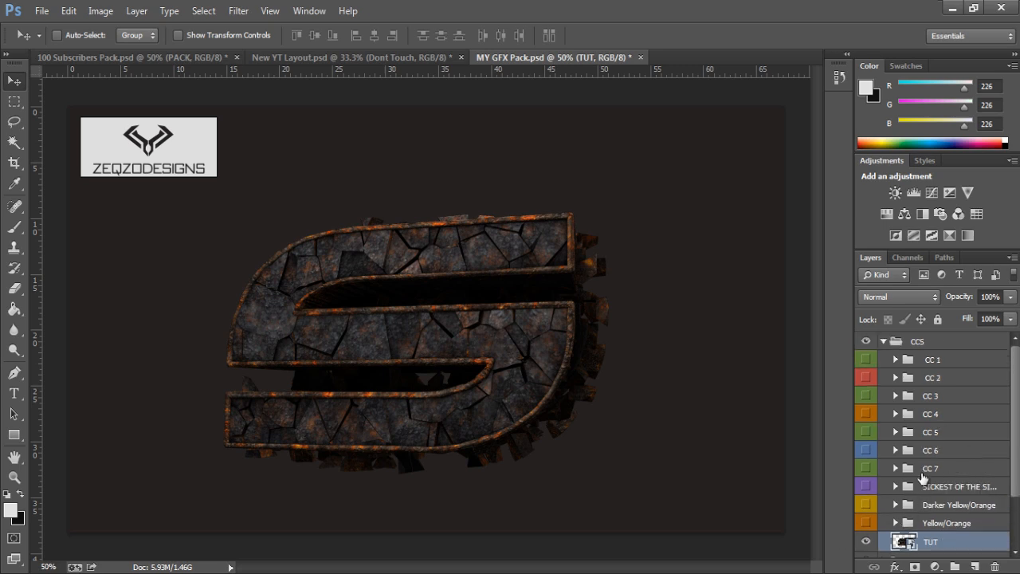
# Preview the CC 1, CC 2 and CC 3 color groups on the logo one at a time, hiding each again
pyautogui.click(869, 361)
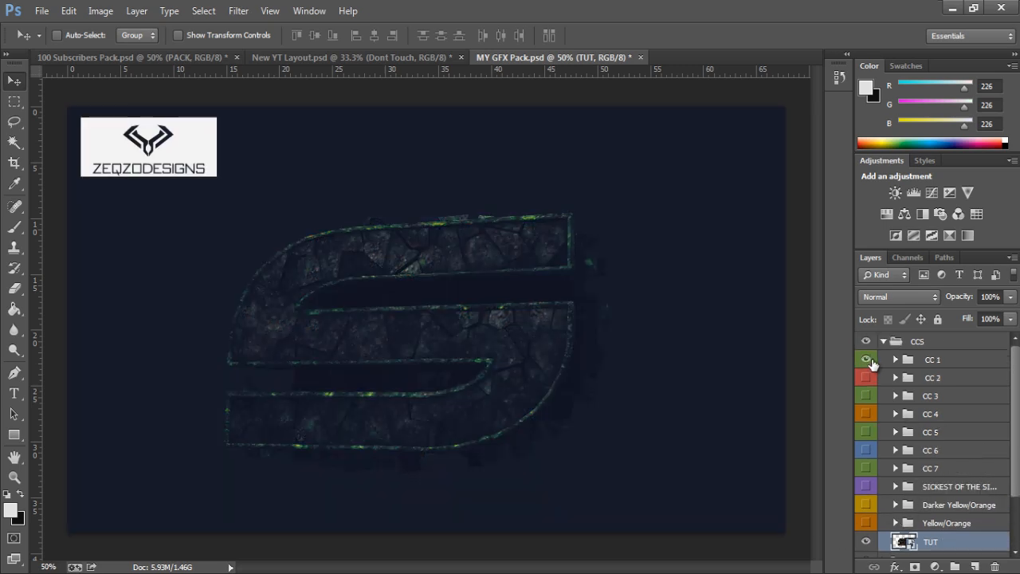
pyautogui.click(869, 361)
pyautogui.click(870, 379)
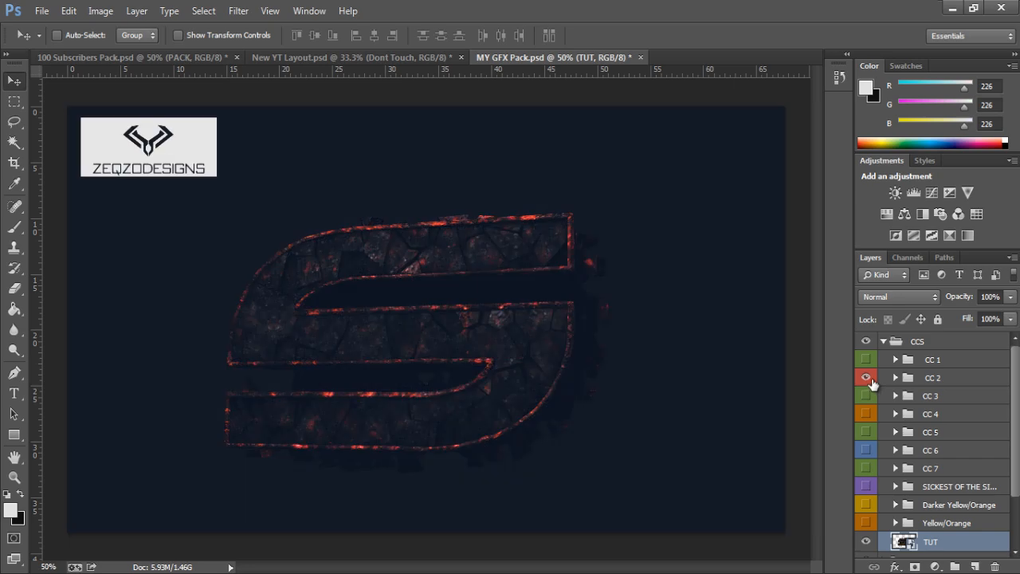
pyautogui.click(866, 380)
pyautogui.click(867, 396)
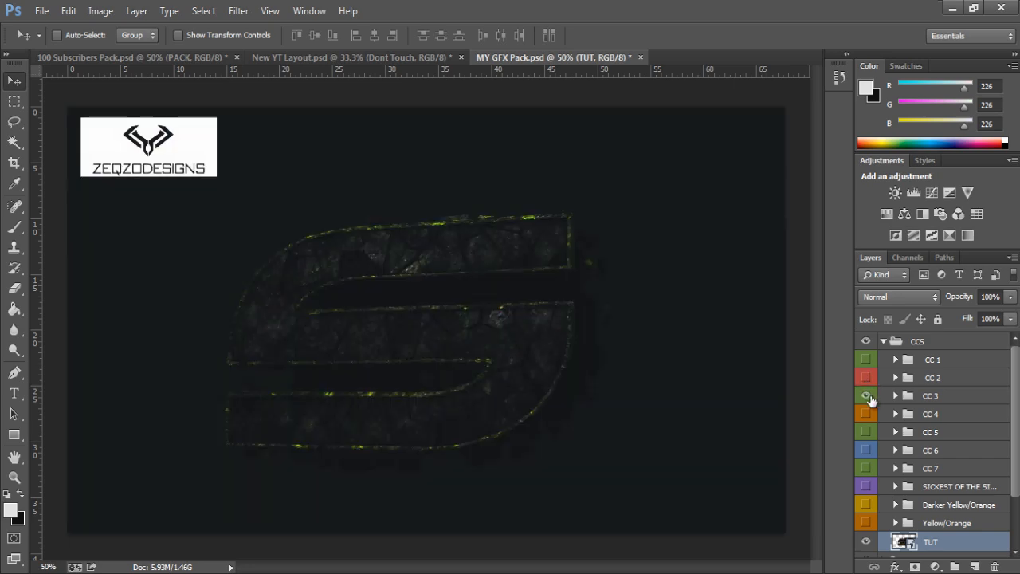
pyautogui.click(870, 397)
# Show the CC 4 color group and reposition it so its blue tint covers the whole logo
pyautogui.click(870, 414)
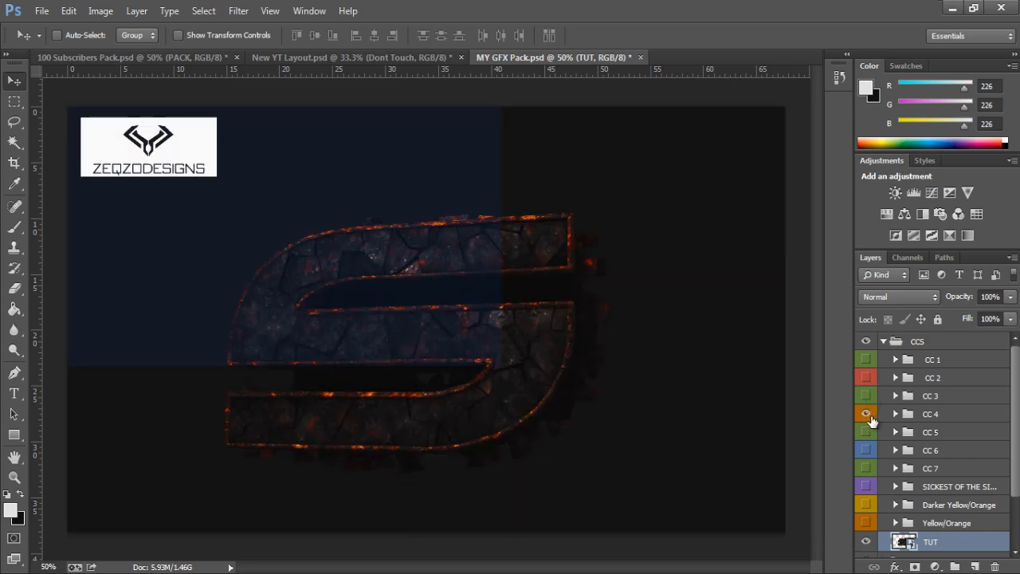
pyautogui.click(907, 417)
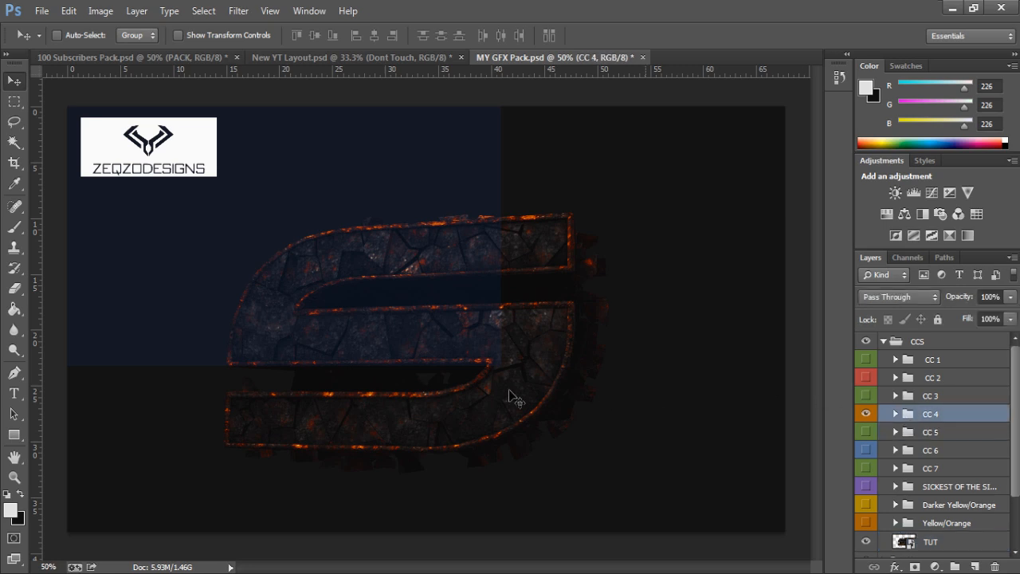
pyautogui.moveTo(440, 494); pyautogui.dragTo(791, 475)
pyautogui.moveTo(491, 399); pyautogui.dragTo(542, 401)
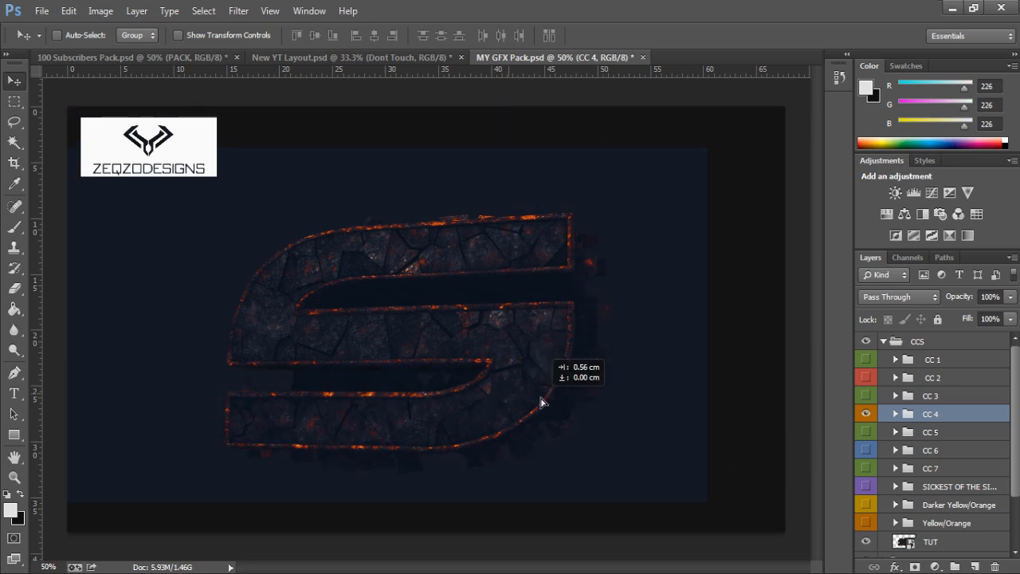
# Hide CC 4 and preview the CC 5, CC 6 and CC 7 color groups on the logo one at a time
pyautogui.click(866, 413)
pyautogui.click(866, 432)
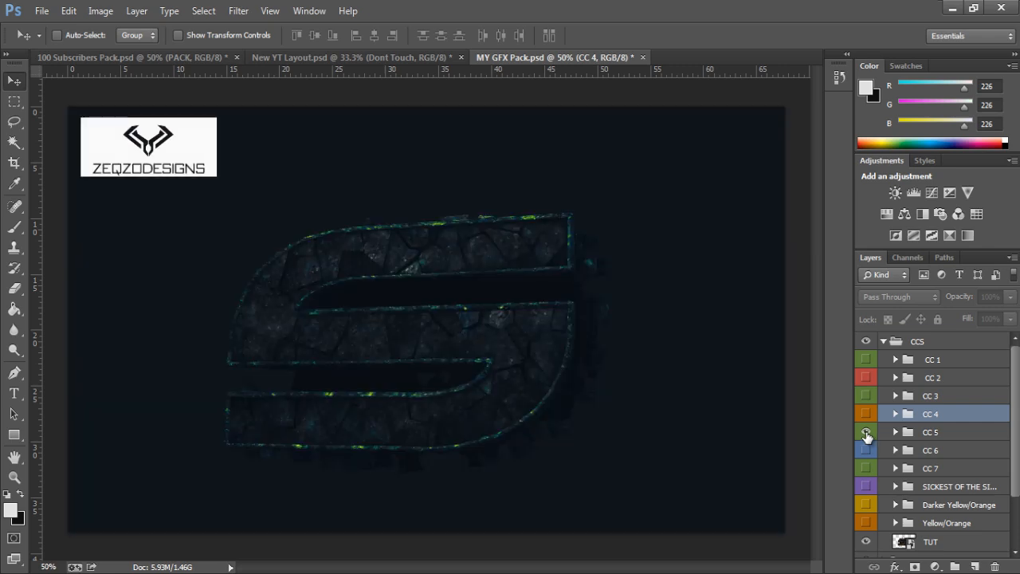
pyautogui.click(913, 439)
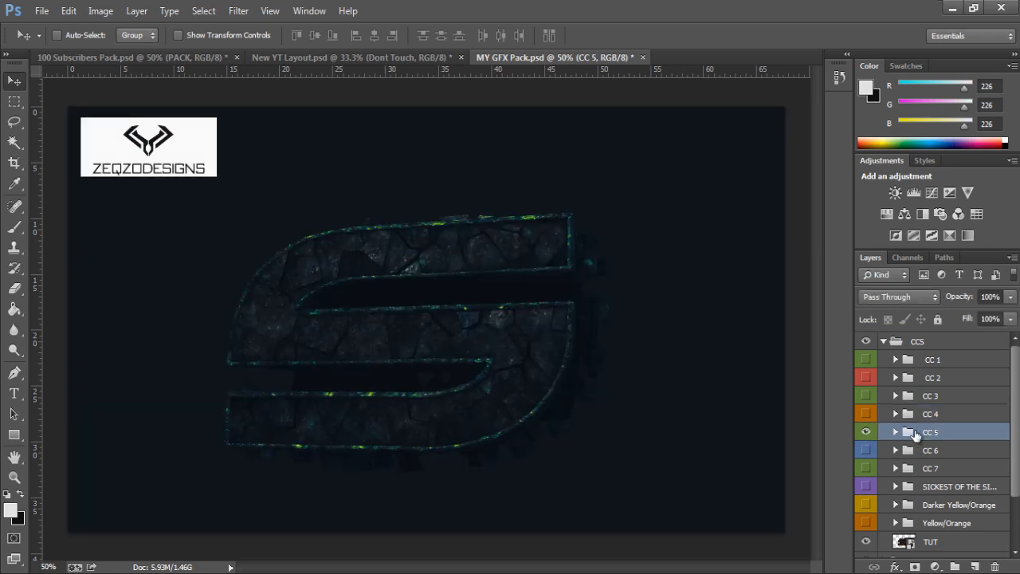
pyautogui.click(866, 432)
pyautogui.click(865, 450)
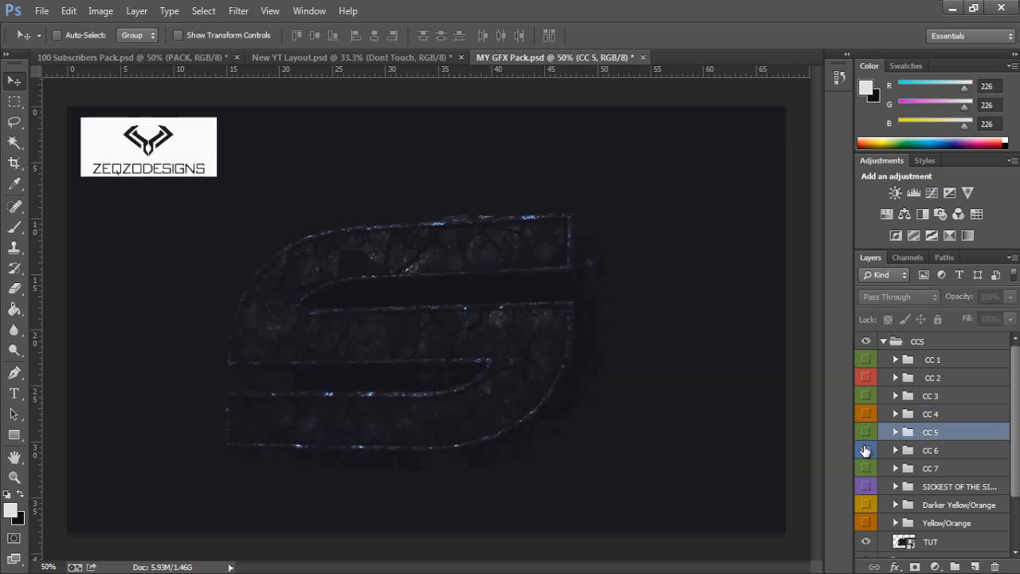
pyautogui.click(865, 450)
pyautogui.click(865, 469)
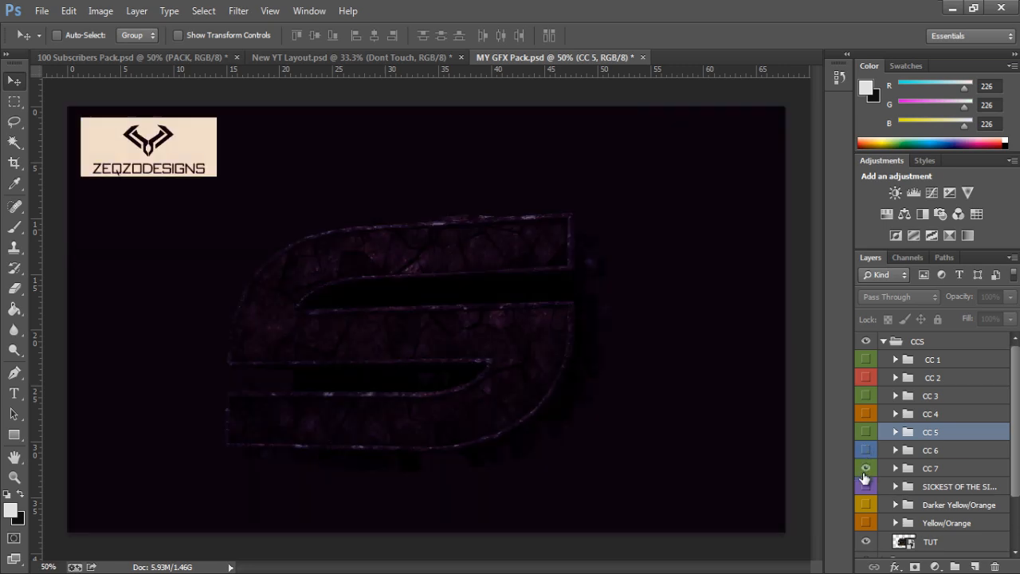
pyautogui.click(865, 470)
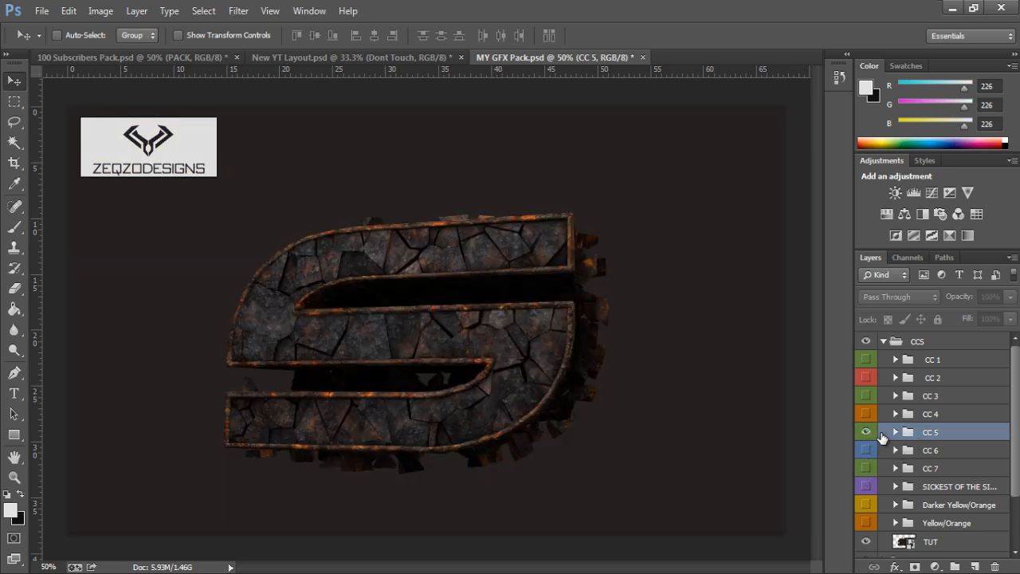
# Show the CC 5 group, copy it into New YT Layout.psd and place it between the Dont Touch and BG groups
pyautogui.click(866, 432)
pyautogui.moveTo(587, 371); pyautogui.dragTo(444, 344)
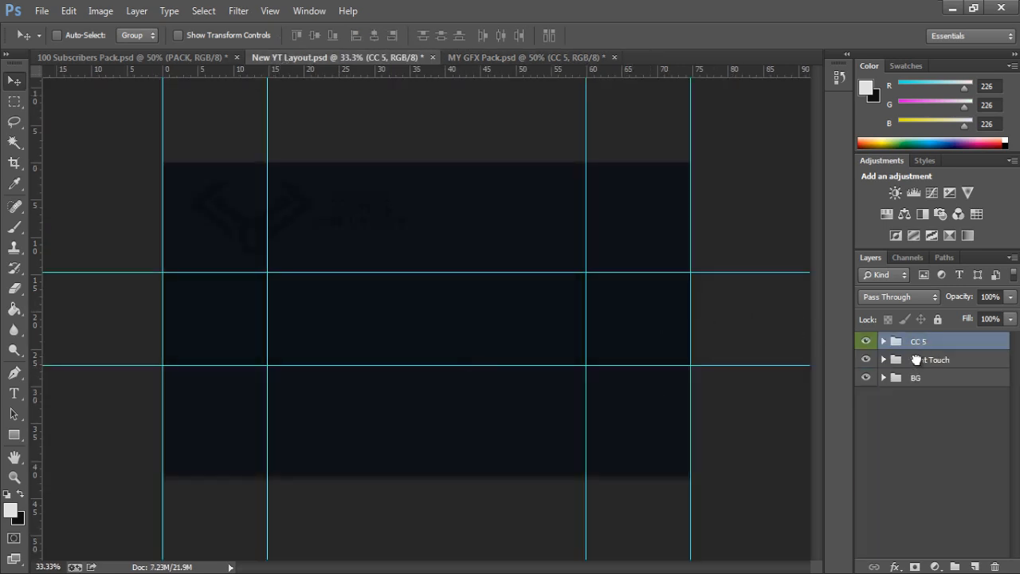
pyautogui.moveTo(916, 359); pyautogui.dragTo(919, 382)
pyautogui.click(961, 500)
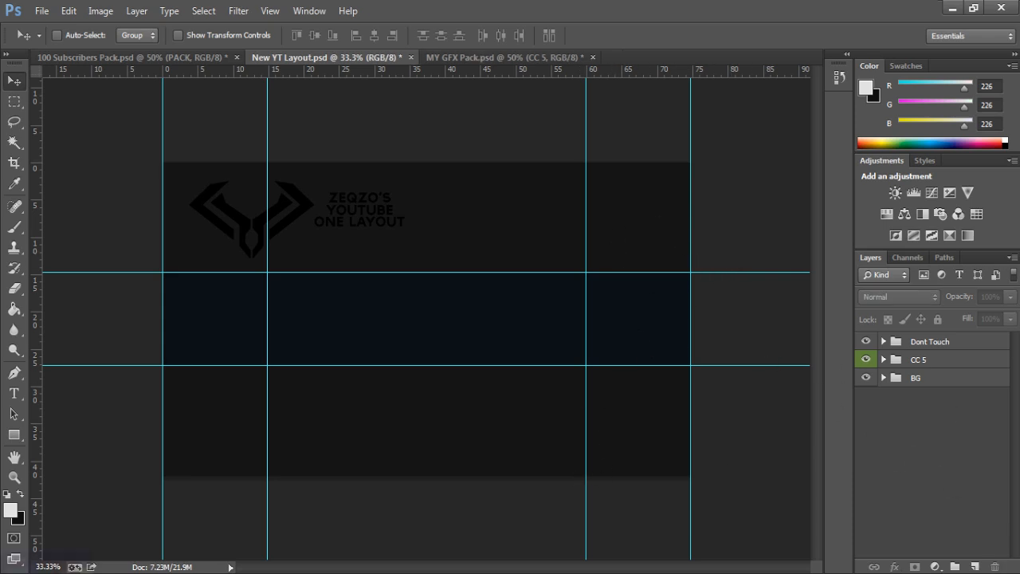
# Return to MY GFX Pack.psd, hide the CC 5 group, select the TUT layer and collapse the CCS group
pyautogui.click(498, 57)
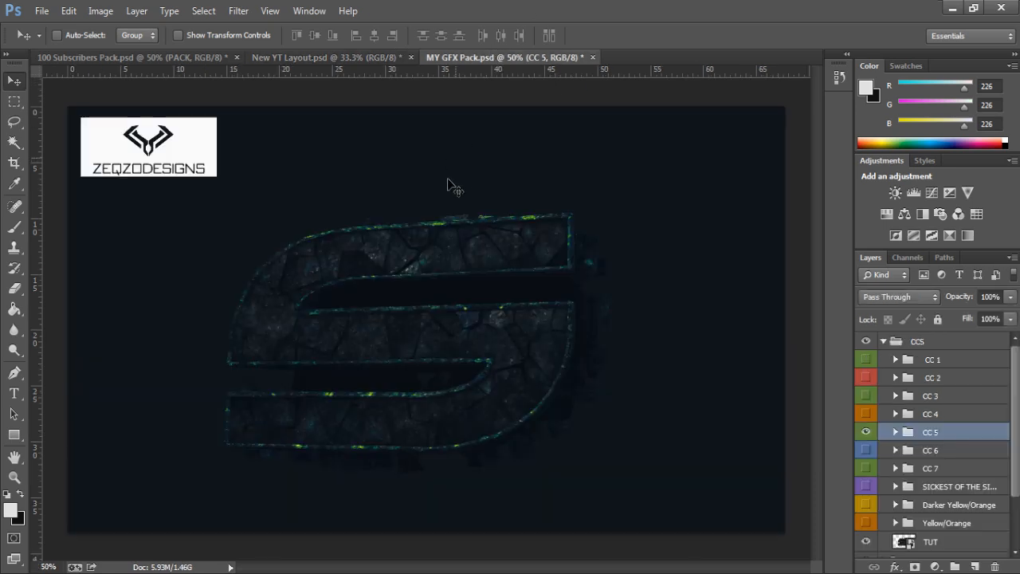
pyautogui.click(866, 430)
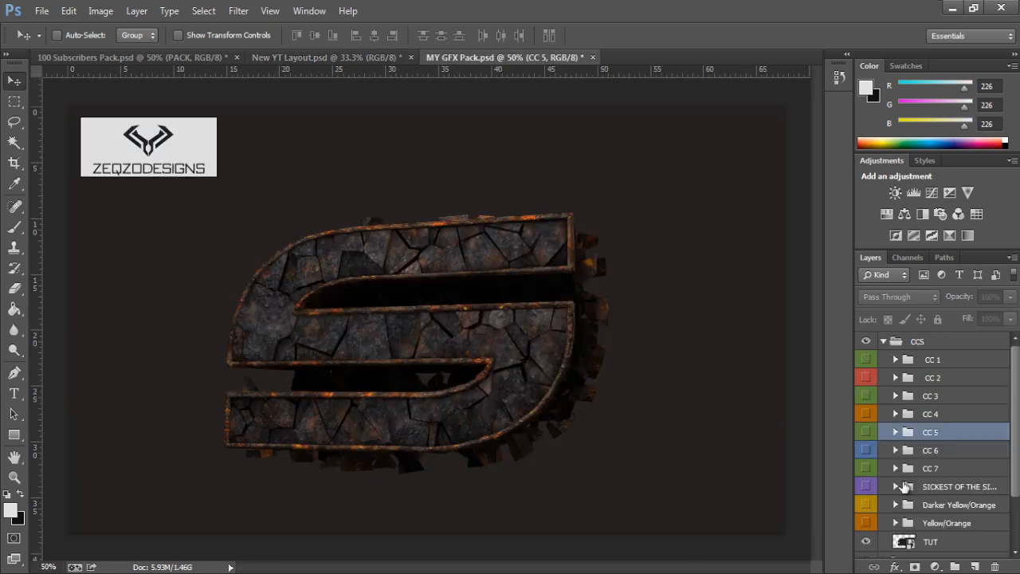
pyautogui.click(928, 542)
pyautogui.click(883, 342)
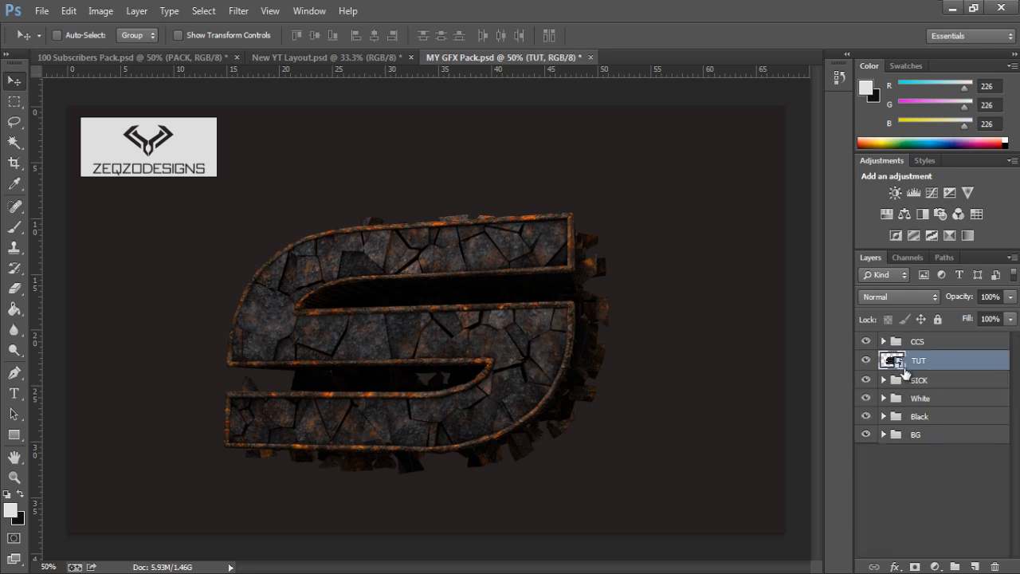
# Copy the TUT layer into 100 Subscribers Pack.psd and place it below the PACK group
pyautogui.click(170, 57)
pyautogui.moveTo(451, 326)
pyautogui.mouseDown()
pyautogui.moveTo(435, 326)
pyautogui.moveTo(450, 283)
pyautogui.moveTo(463, 310)
pyautogui.mouseUp()
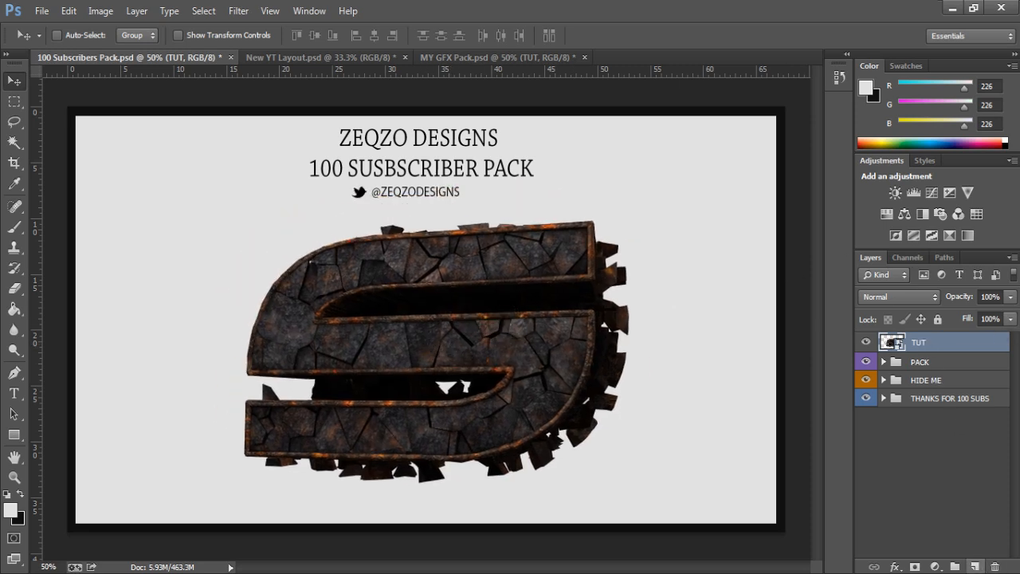
pyautogui.moveTo(899, 363); pyautogui.dragTo(895, 365)
# Expand PACK and its Textures group, hide texture 4 and preview textures 3, 9 and 10 over the logo
pyautogui.click(884, 341)
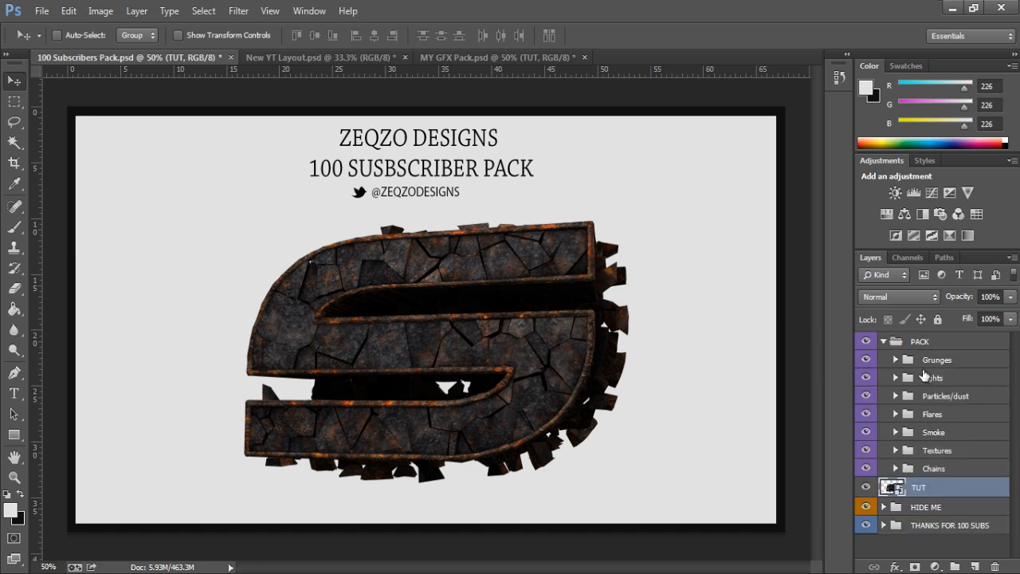
pyautogui.click(896, 450)
pyautogui.scroll(-4, 885, 454)
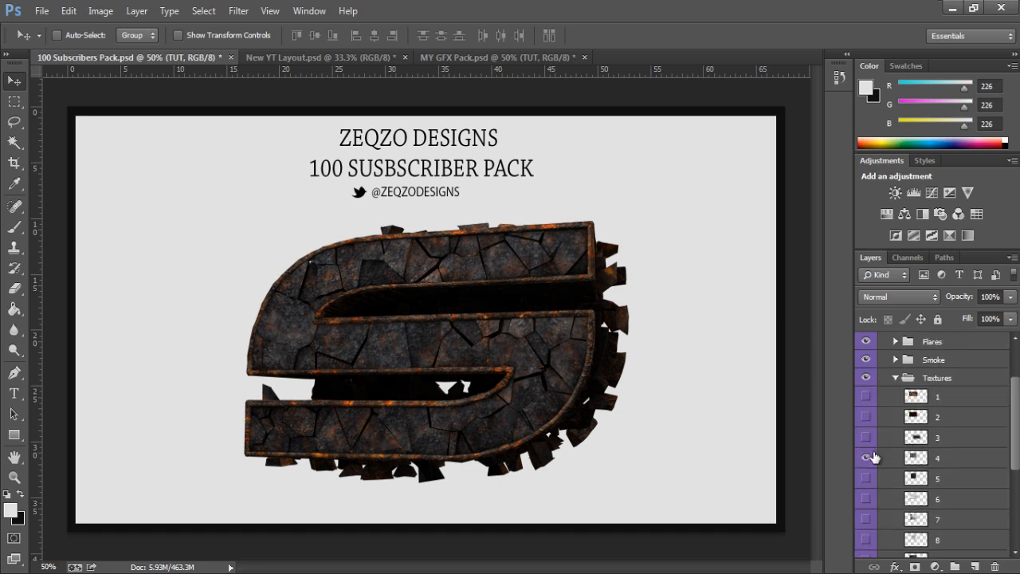
pyautogui.click(866, 456)
pyautogui.click(867, 437)
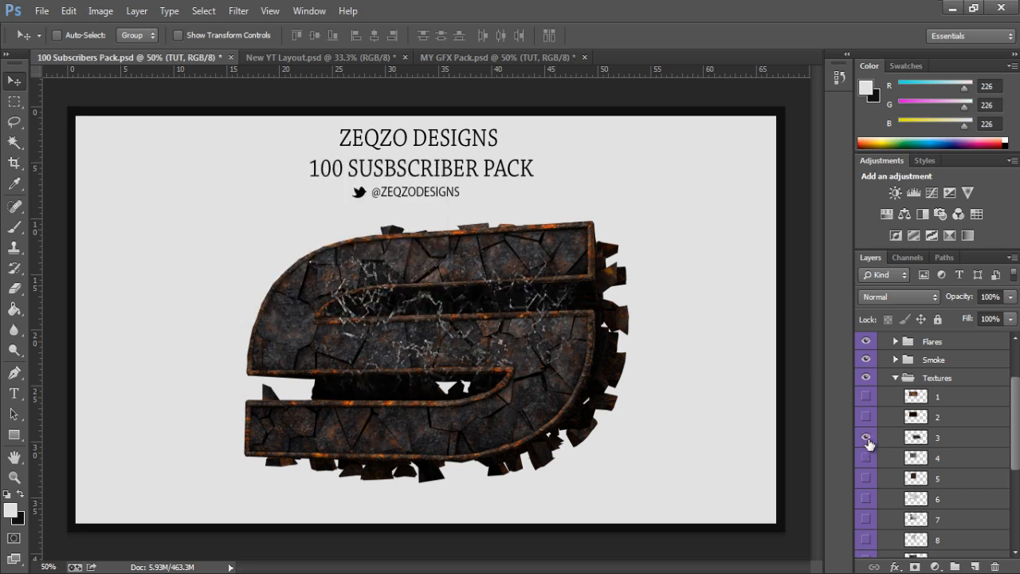
pyautogui.click(867, 437)
pyautogui.scroll(-3, 876, 434)
pyautogui.click(866, 469)
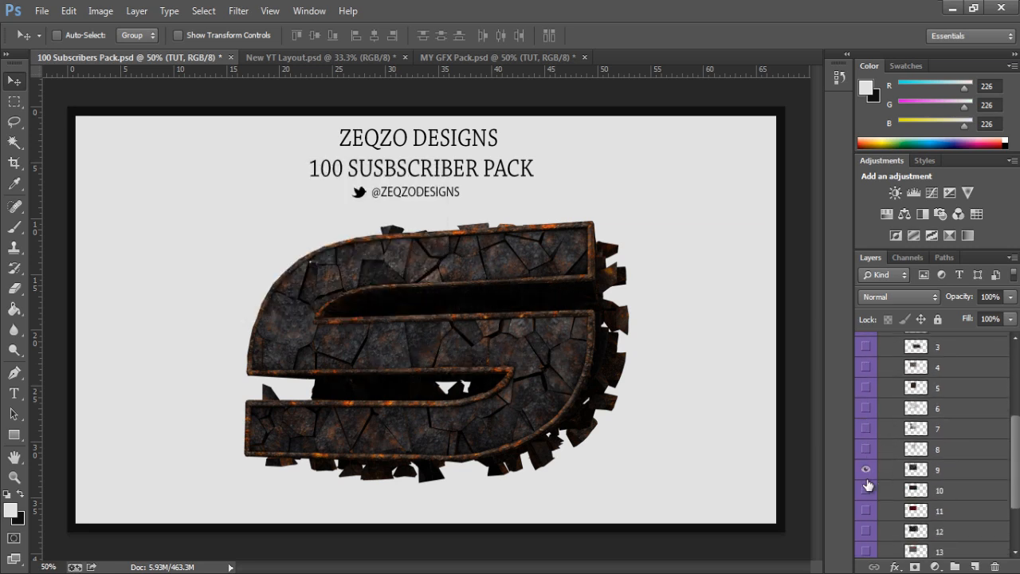
pyautogui.click(866, 471)
pyautogui.click(867, 491)
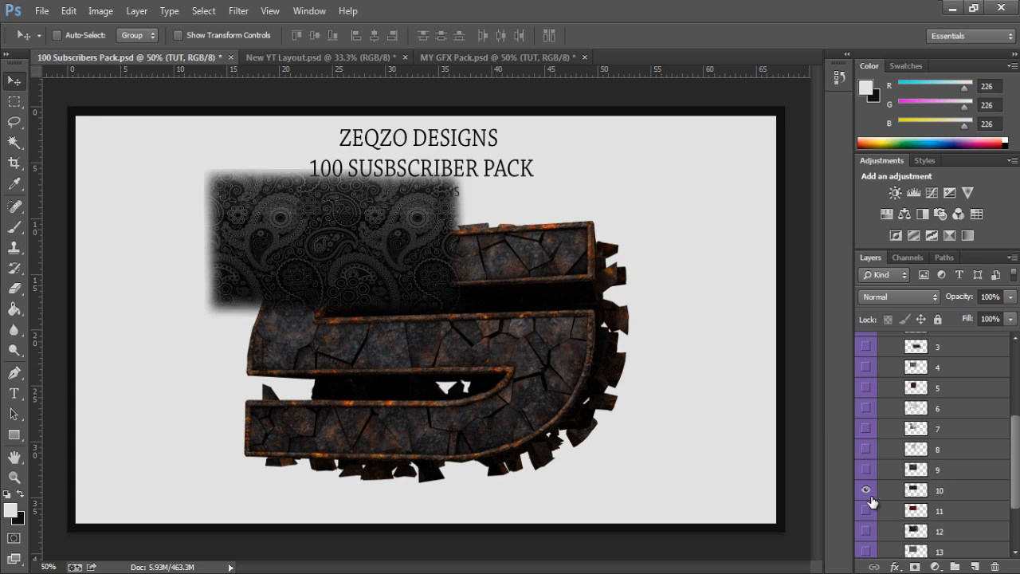
pyautogui.click(866, 491)
pyautogui.scroll(-3, 876, 499)
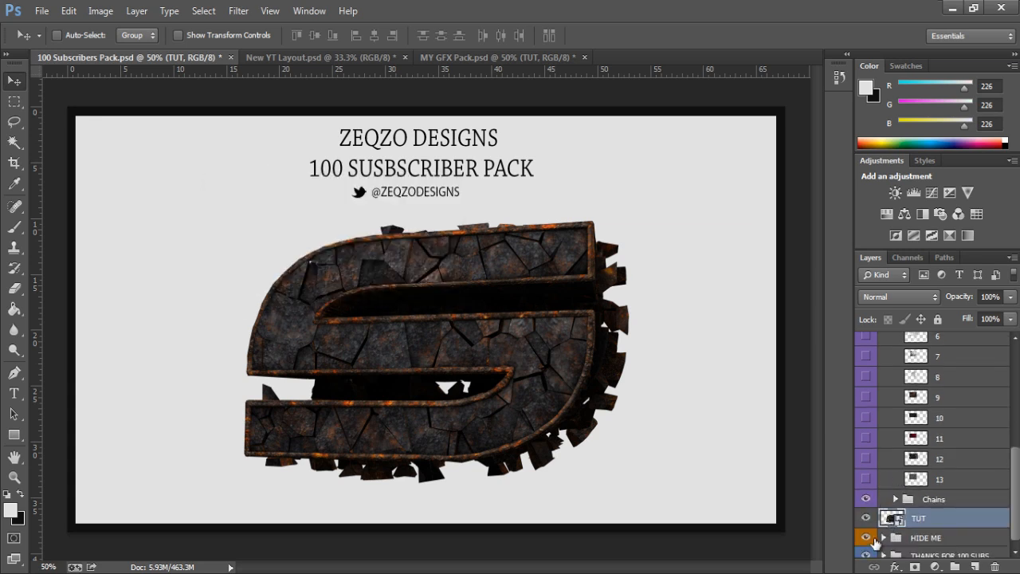
# Hide the HIDE ME group in 100 Subscribers Pack.psd and delete the TUT layer from MY GFX Pack.psd
pyautogui.click(868, 539)
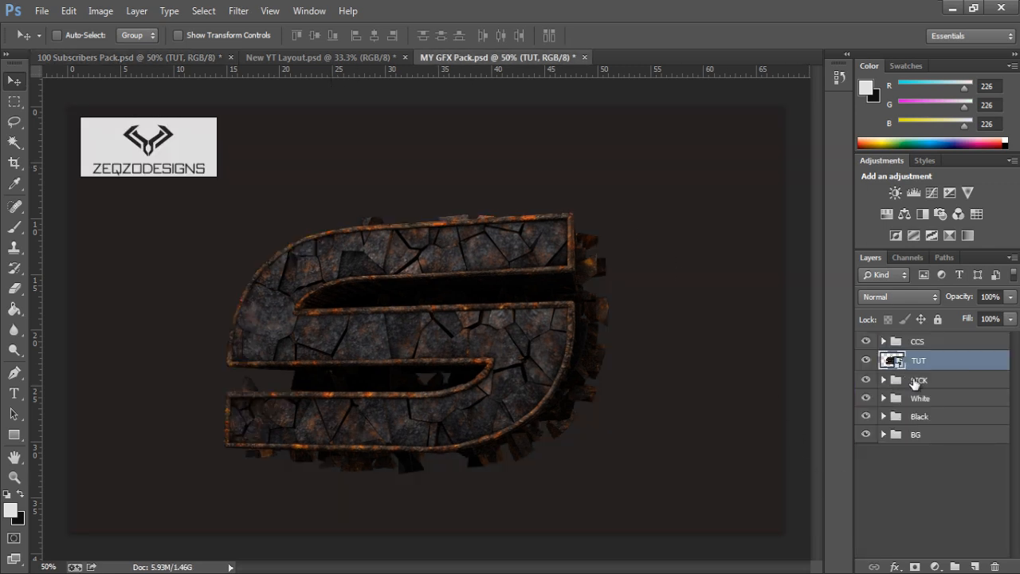
pyautogui.press('Delete')
# Copy the Rock layer from Black > 2 > Mats and Stocks into 100 Subscribers Pack.psd, placing it between texture 13 and Chains
pyautogui.click(877, 397)
pyautogui.click(883, 396)
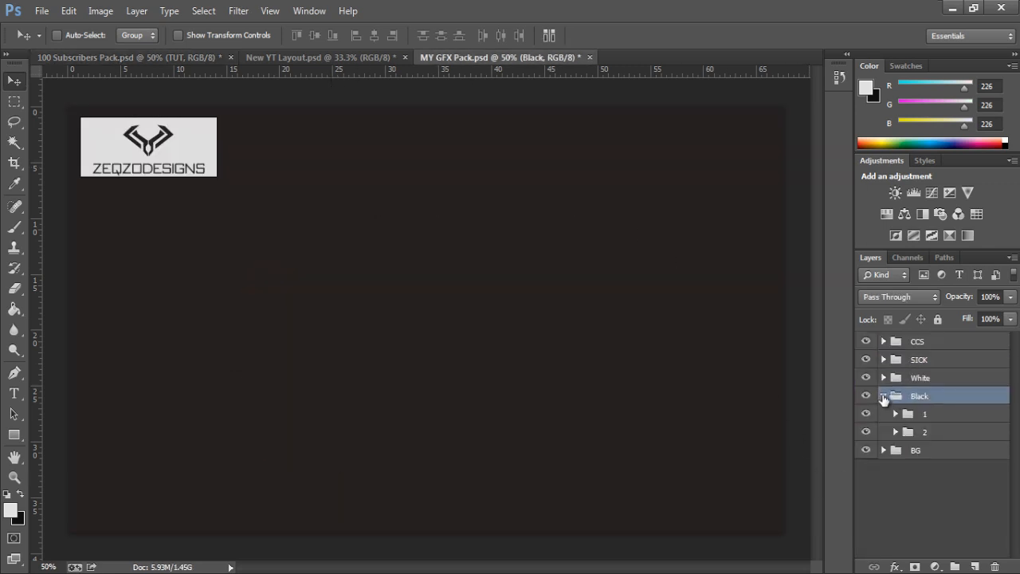
pyautogui.click(895, 432)
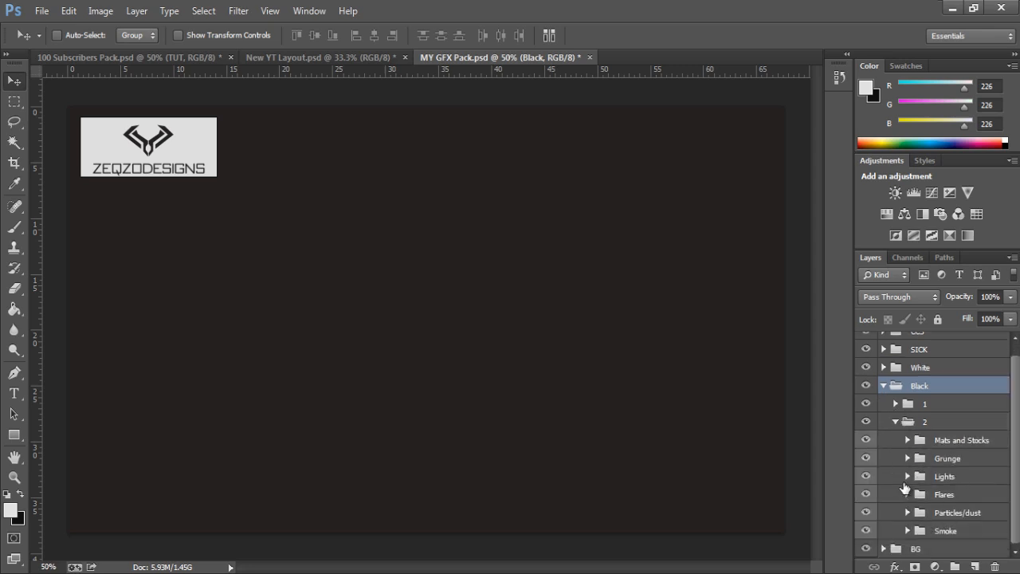
pyautogui.click(907, 441)
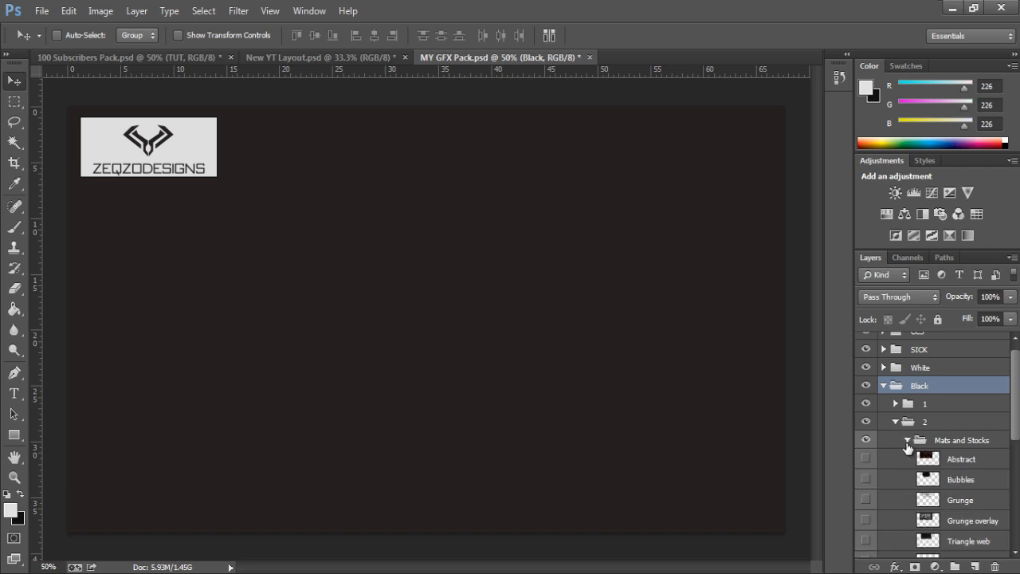
pyautogui.scroll(-2, 906, 449)
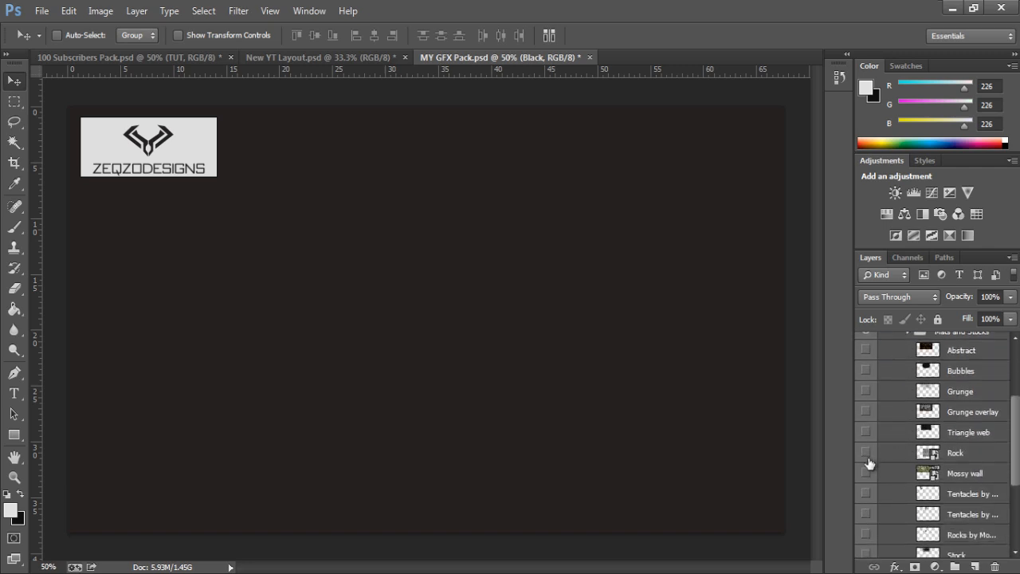
pyautogui.click(947, 463)
pyautogui.moveTo(518, 335); pyautogui.dragTo(466, 392)
pyautogui.moveTo(930, 545); pyautogui.dragTo(946, 527)
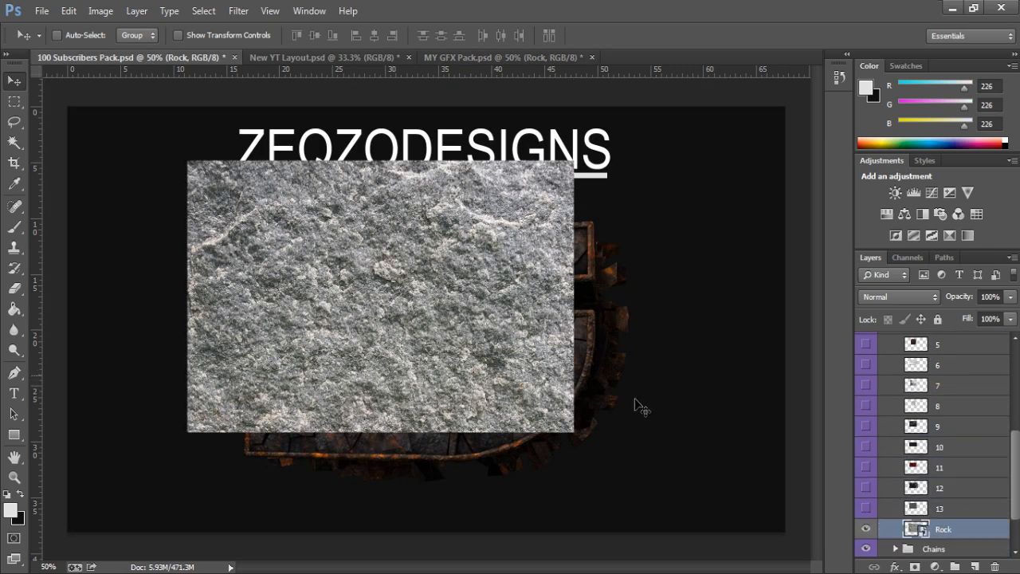
pyautogui.rightClick(936, 531)
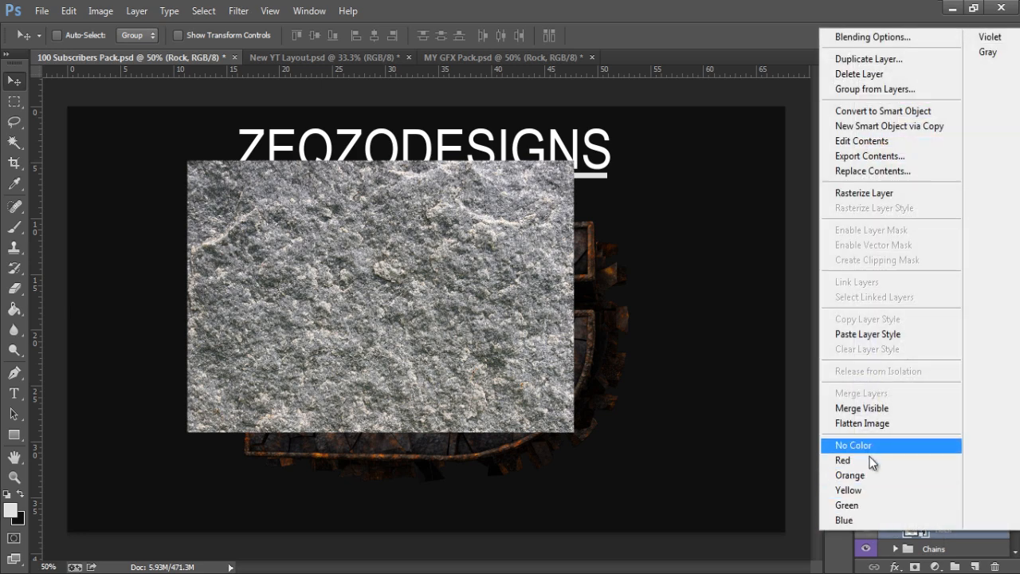
pyautogui.click(801, 223)
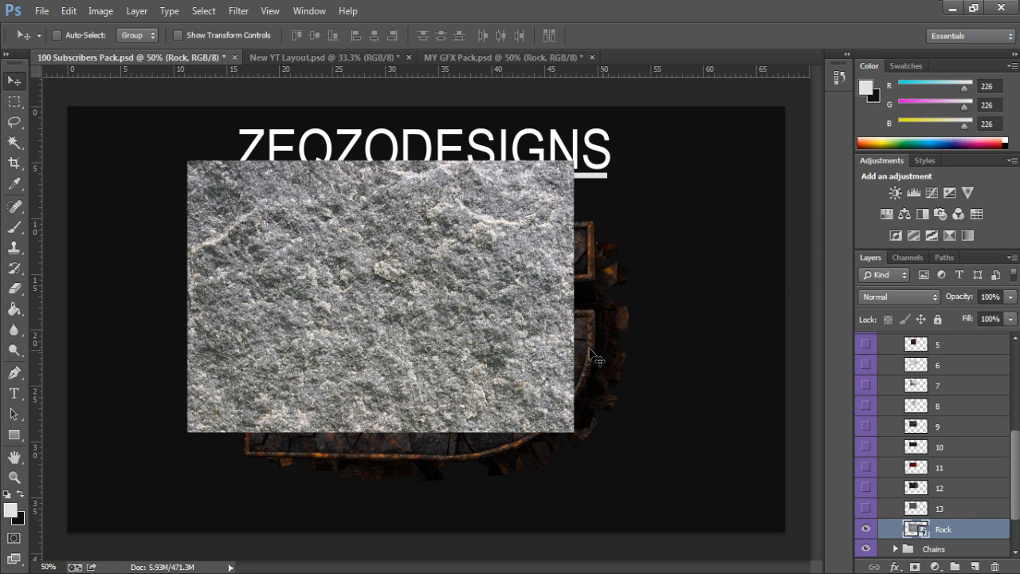
# Duplicate the Rock layer, place the copy directly above TUT outside the PACK group, and move it over the whole logo
pyautogui.hotkey('ctrl', 'j')
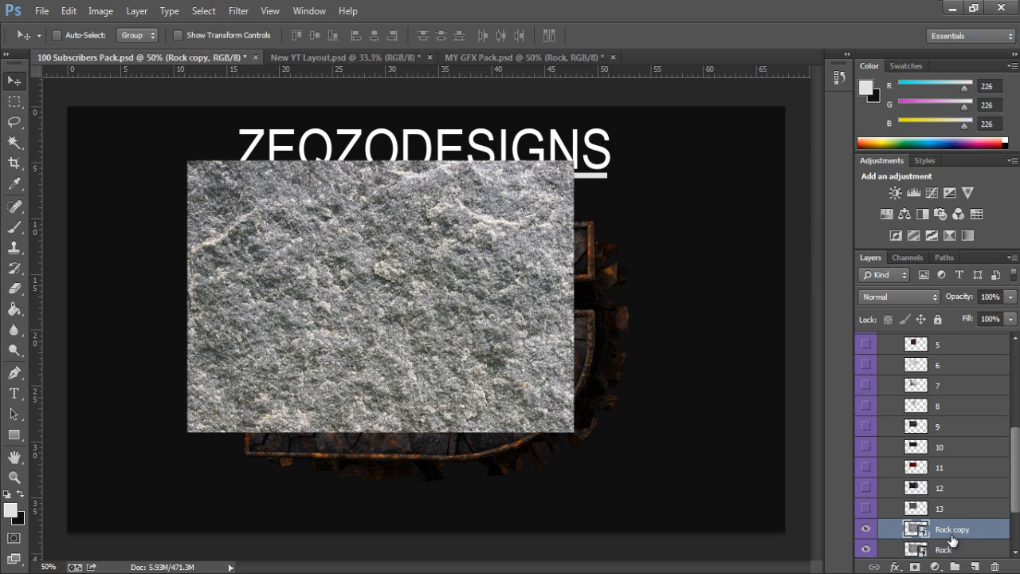
pyautogui.scroll(-2, 953, 541)
pyautogui.moveTo(946, 462); pyautogui.dragTo(945, 500)
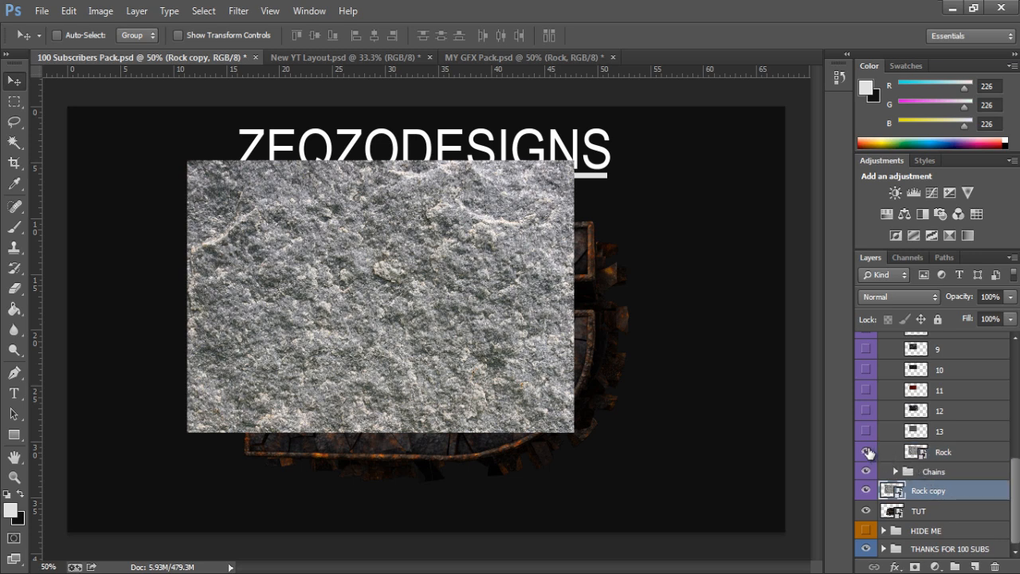
pyautogui.scroll(5, 876, 446)
pyautogui.click(894, 438)
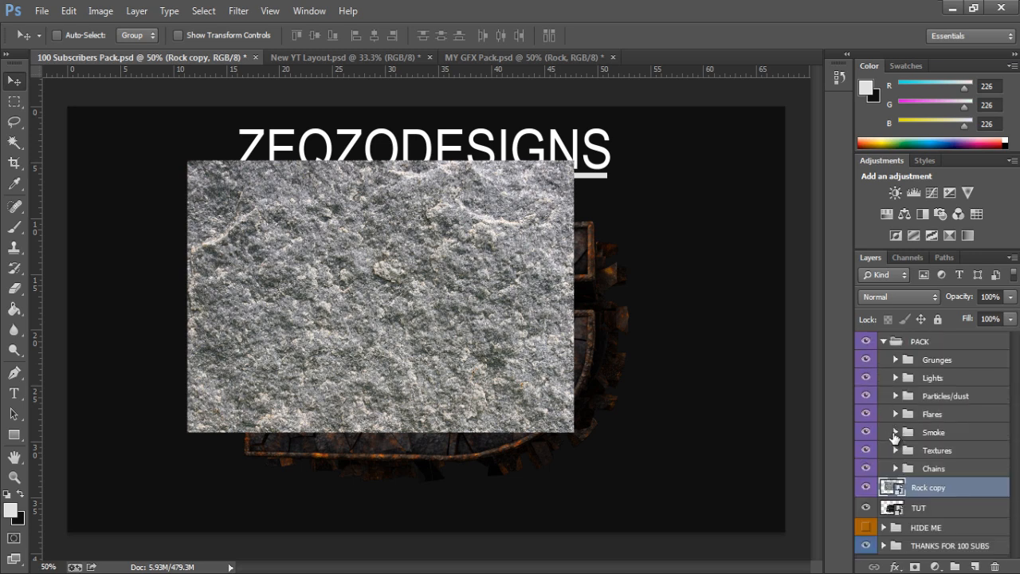
pyautogui.moveTo(486, 338); pyautogui.dragTo(542, 387)
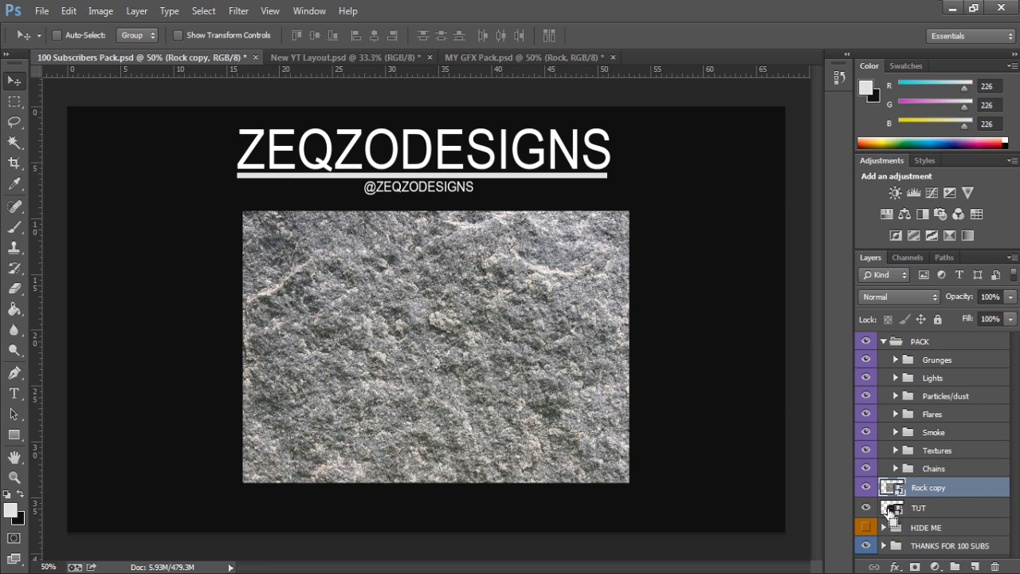
# Rasterize Rock copy and trim it to the outline of the TUT layer, deleting everything outside the logo
pyautogui.keyDown('ctrl'); pyautogui.click(894, 510); pyautogui.keyUp('ctrl')
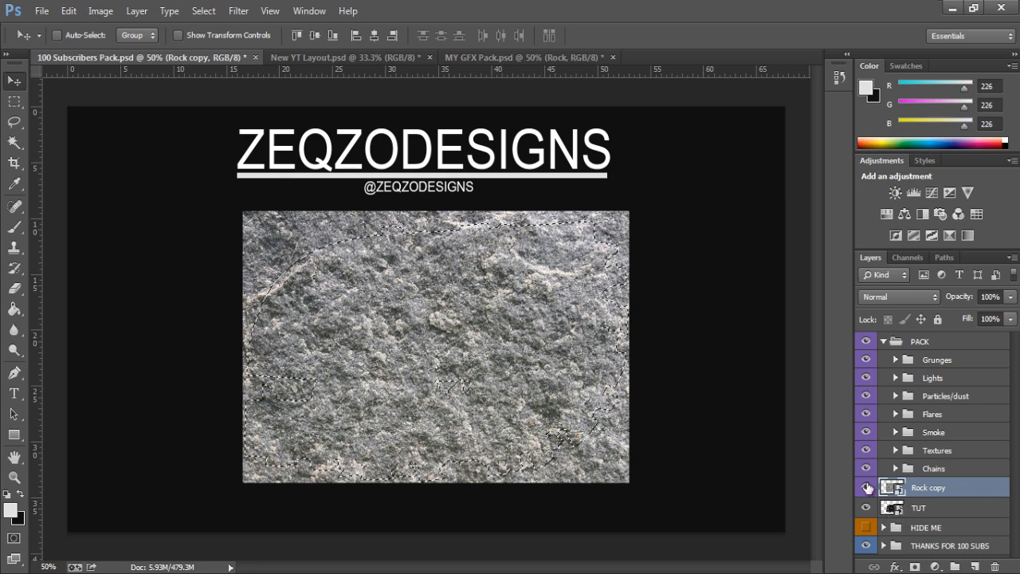
pyautogui.rightClick(941, 495)
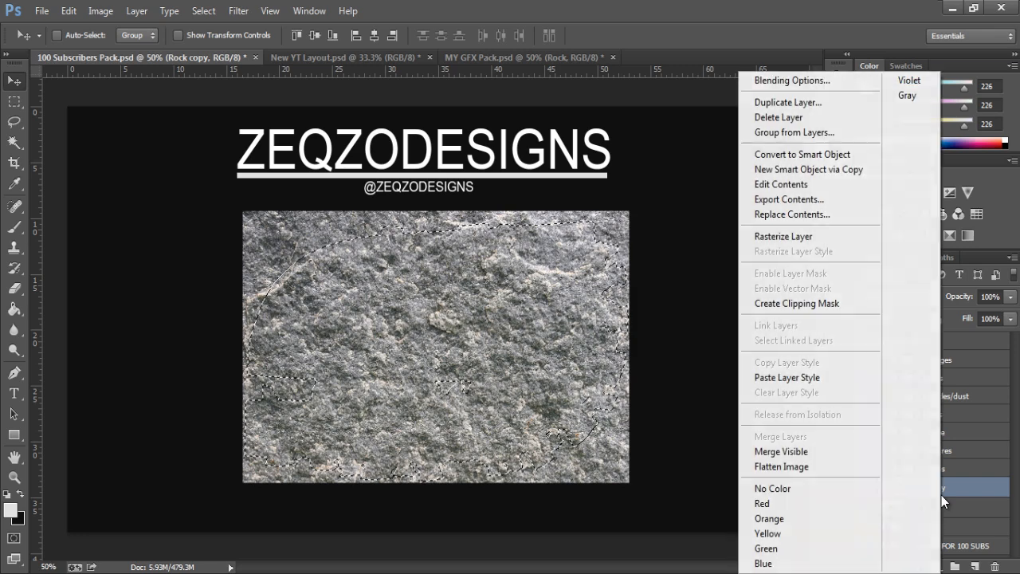
pyautogui.rightClick(947, 485)
pyautogui.click(818, 235)
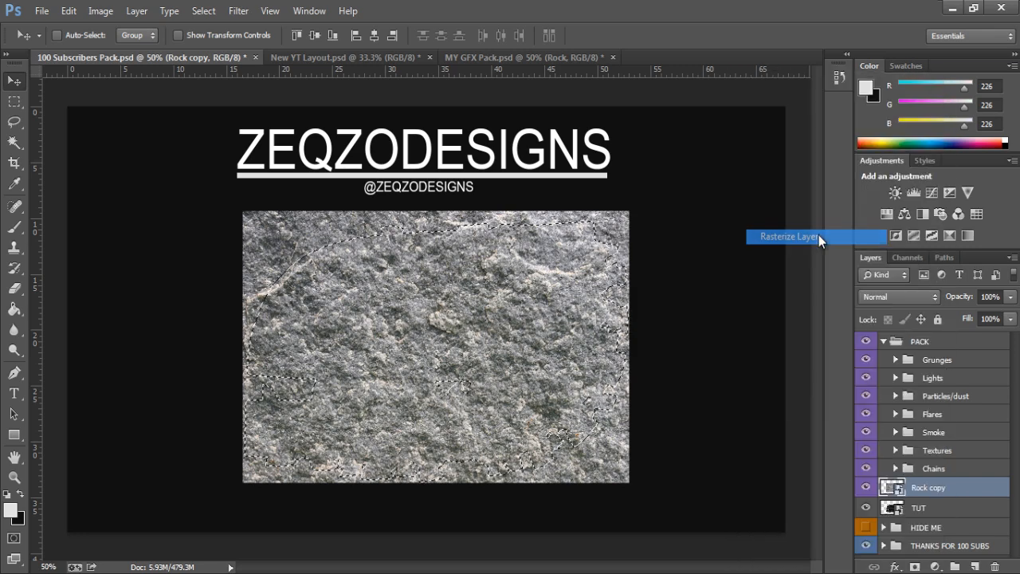
pyautogui.hotkey('ctrl', 'shift', 'i')
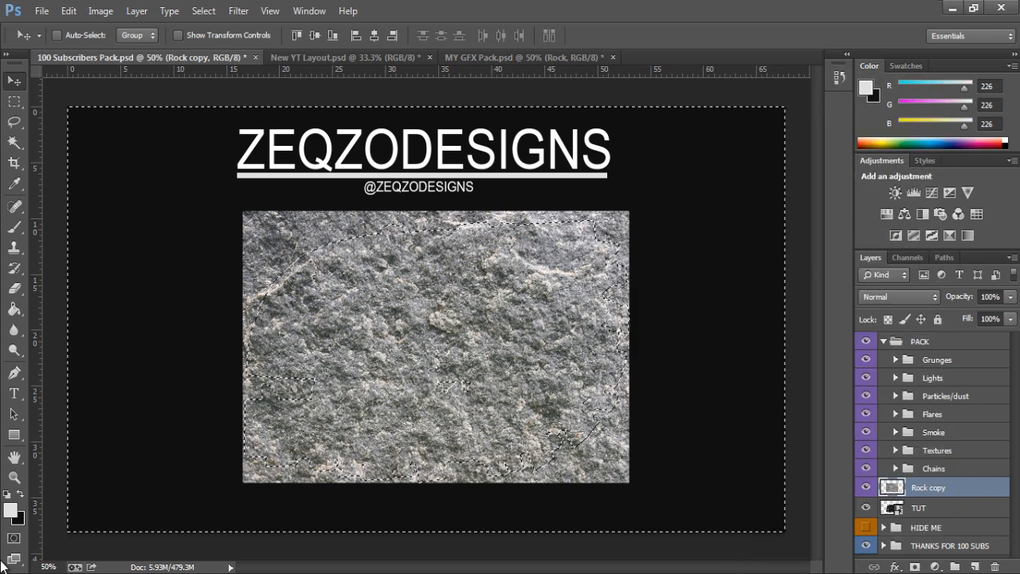
pyautogui.press('Delete')
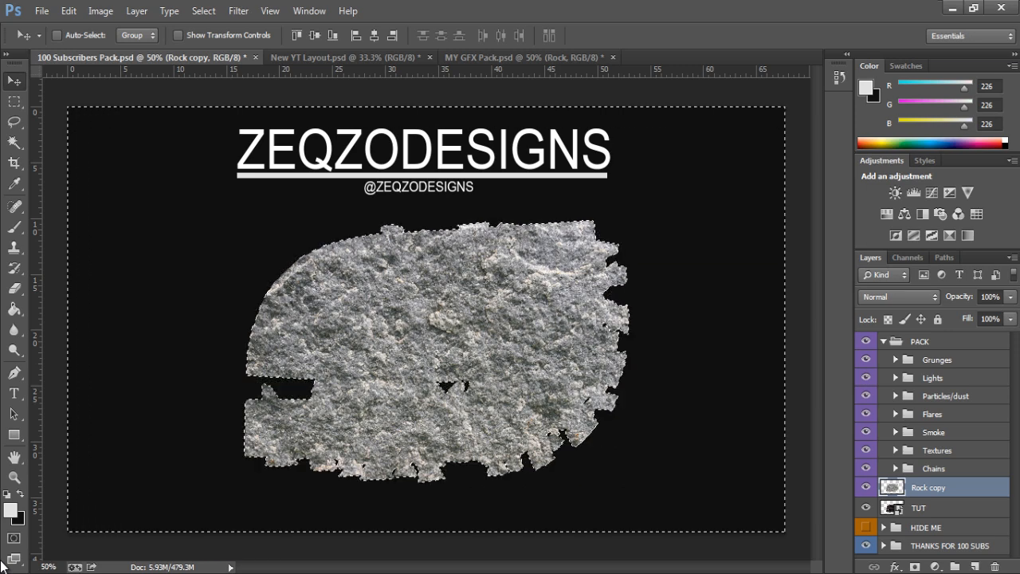
pyautogui.hotkey('ctrl', 'd')
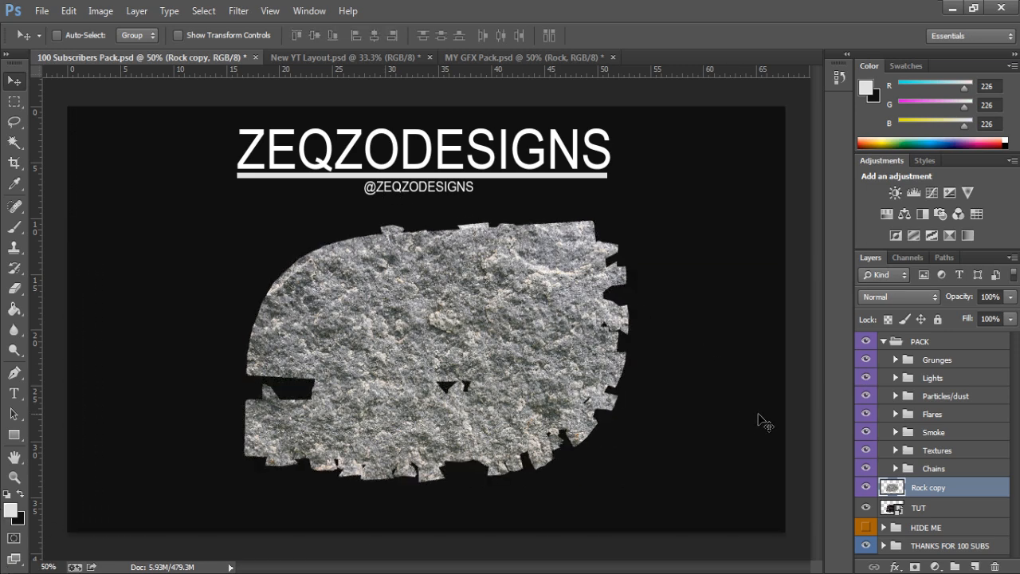
# Set Rock copy to Overlay blending at 63% opacity, comparing the logo with and without the texture
pyautogui.click(899, 300)
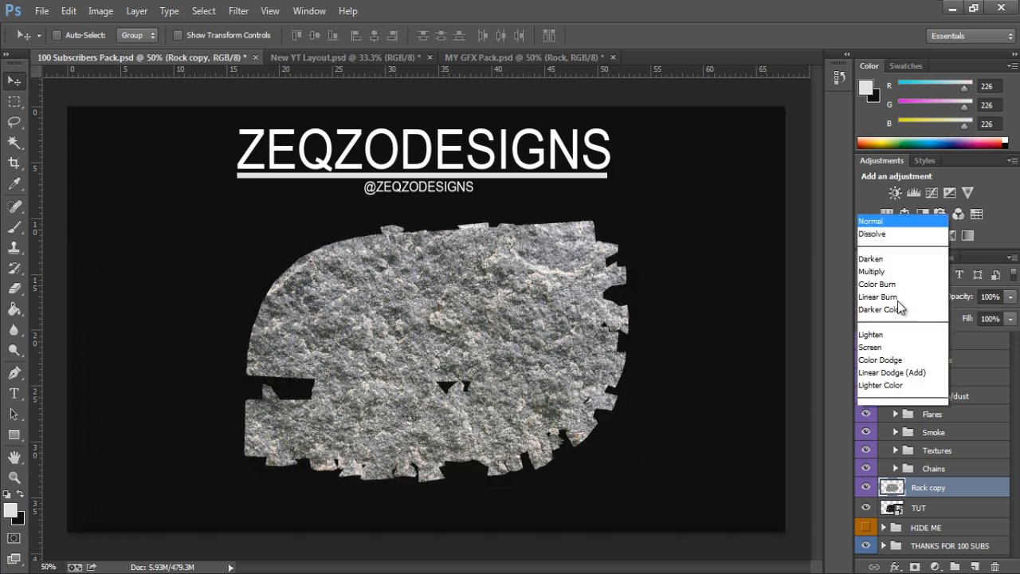
pyautogui.click(876, 191)
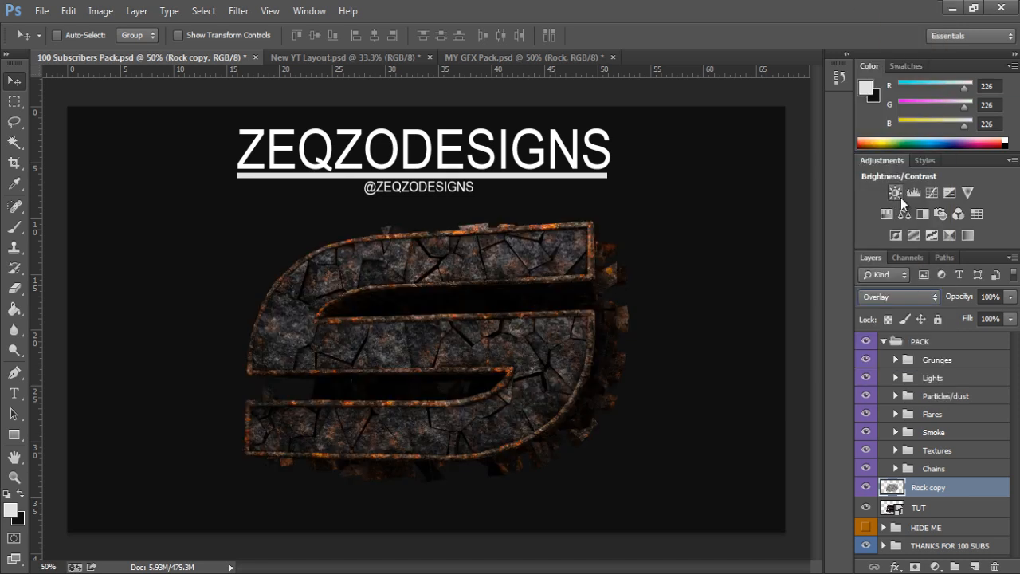
pyautogui.click(867, 487)
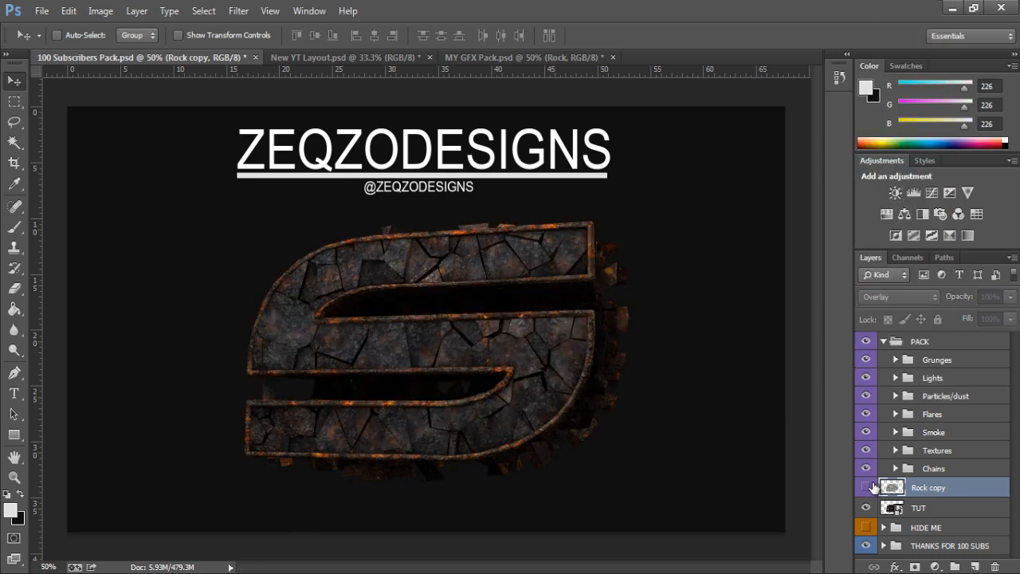
pyautogui.click(869, 487)
pyautogui.click(868, 487)
pyautogui.click(867, 487)
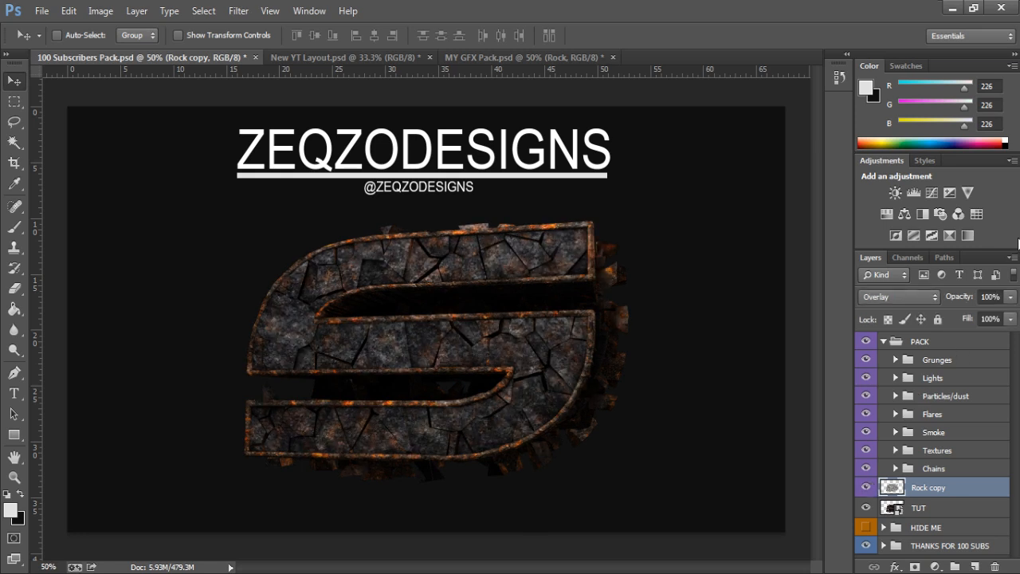
pyautogui.moveTo(962, 300)
pyautogui.mouseDown()
pyautogui.moveTo(943, 302)
pyautogui.moveTo(957, 299)
pyautogui.mouseUp()
# Hide Rock copy, duplicate the TUT layer and apply Glowing Edges with Edge Width 2, Edge Brightness 6 and Smoothness 5
pyautogui.click(915, 510)
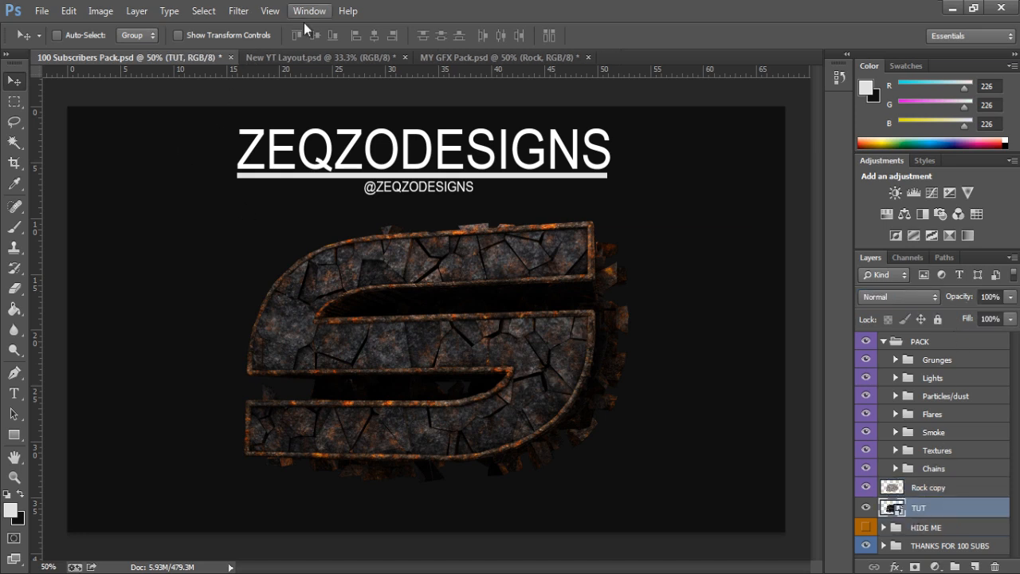
pyautogui.click(866, 486)
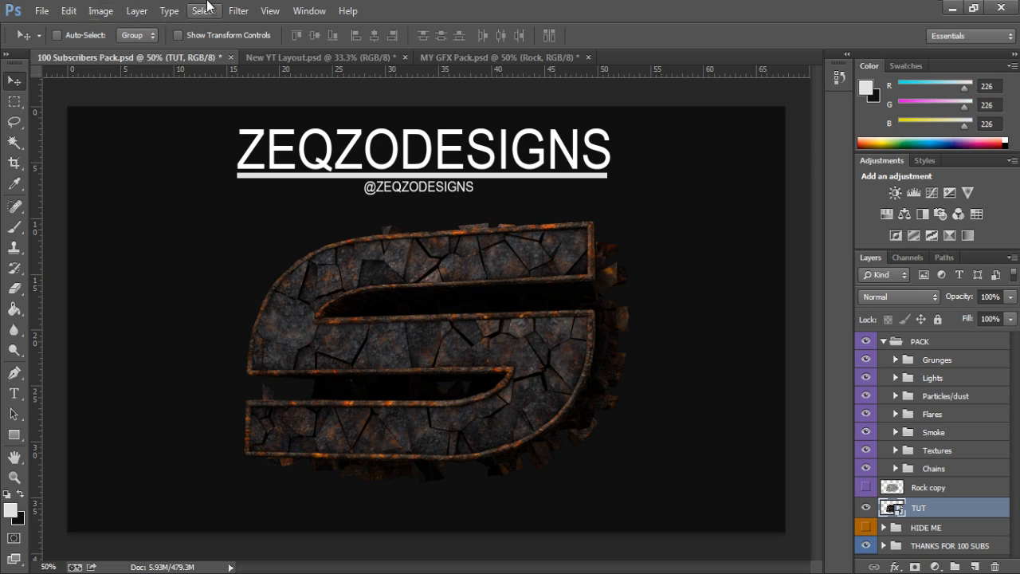
pyautogui.hotkey('ctrl', 'j')
pyautogui.click(250, 16)
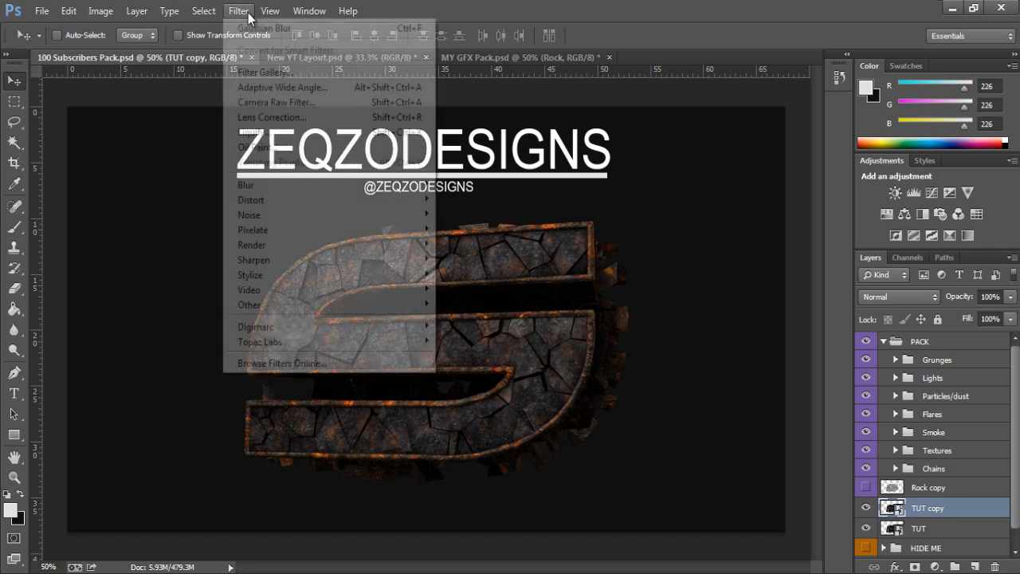
pyautogui.click(303, 73)
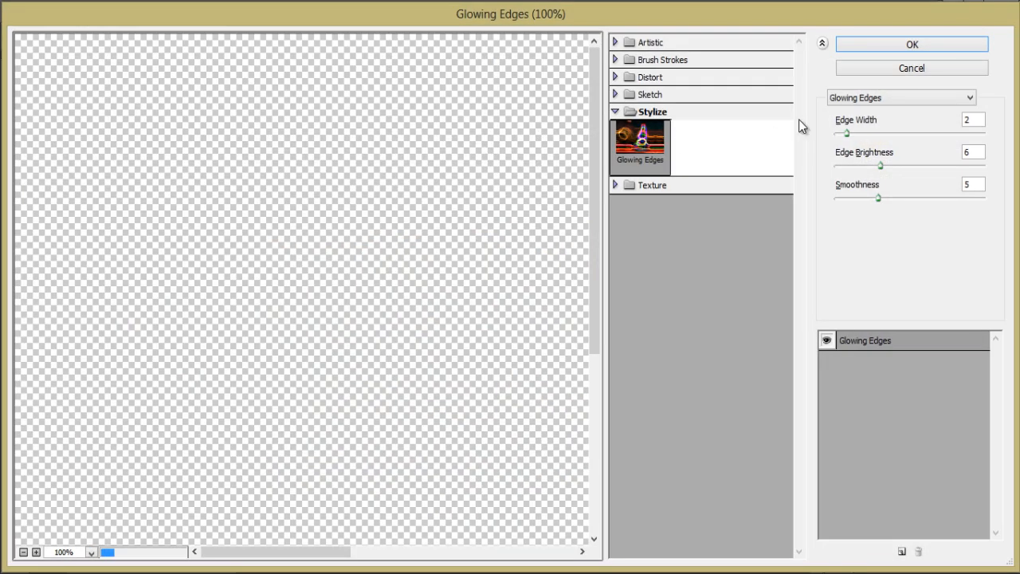
pyautogui.click(898, 49)
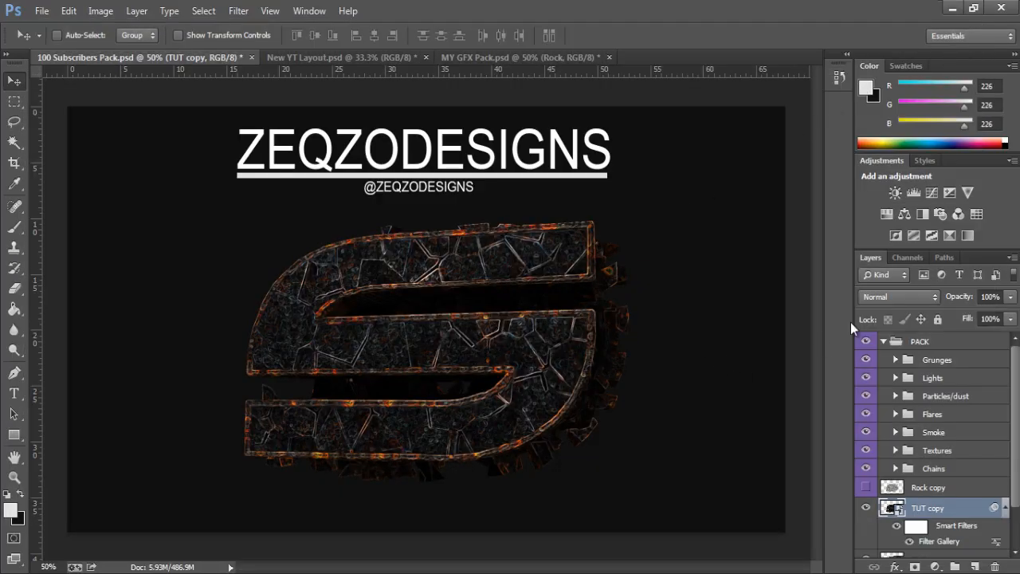
# Set TUT copy to Overlay blending at 34% opacity and show Rock copy again to compare the result
pyautogui.click(939, 296)
pyautogui.click(877, 195)
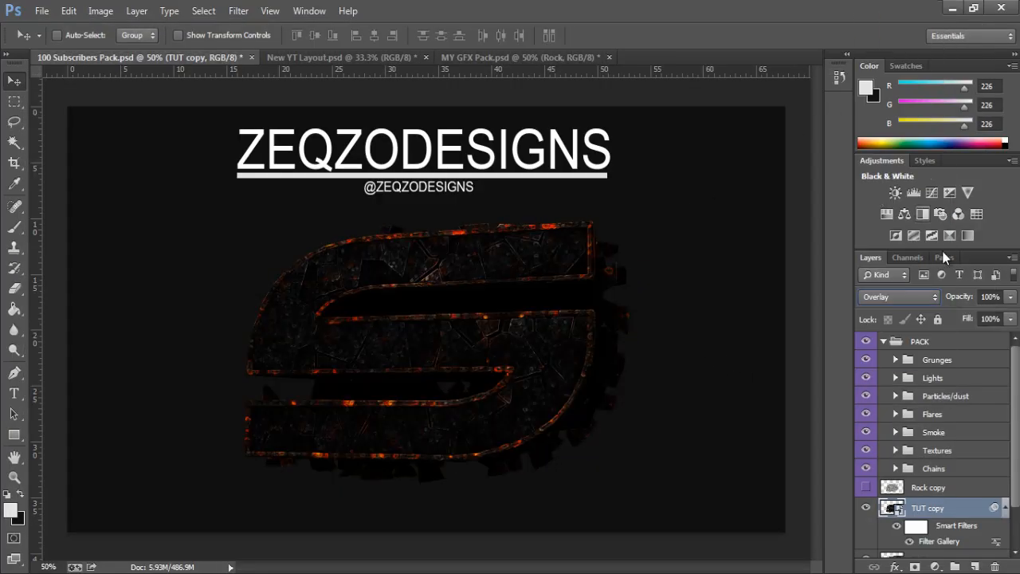
pyautogui.moveTo(963, 295); pyautogui.dragTo(946, 295)
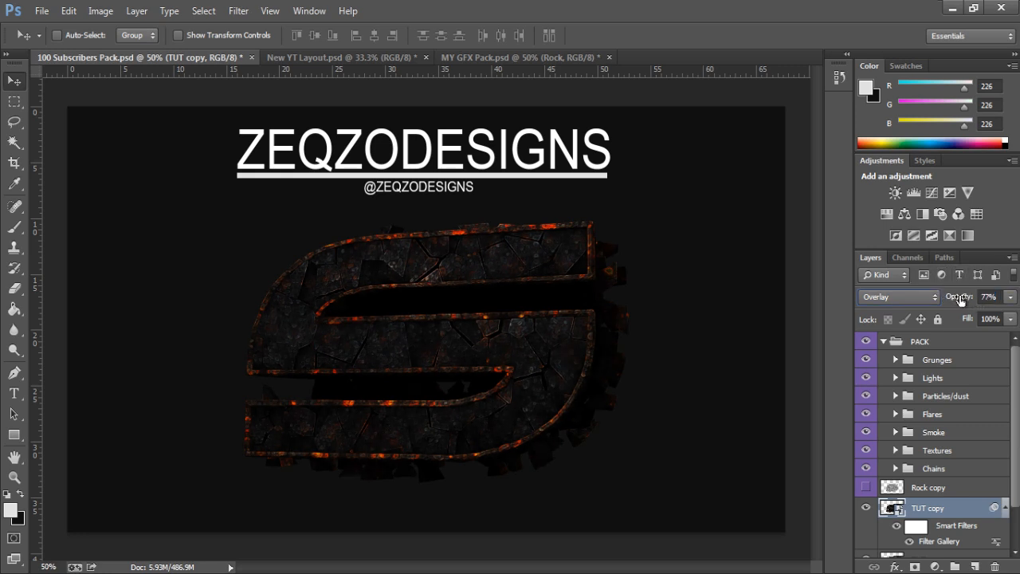
pyautogui.moveTo(959, 295); pyautogui.dragTo(948, 298)
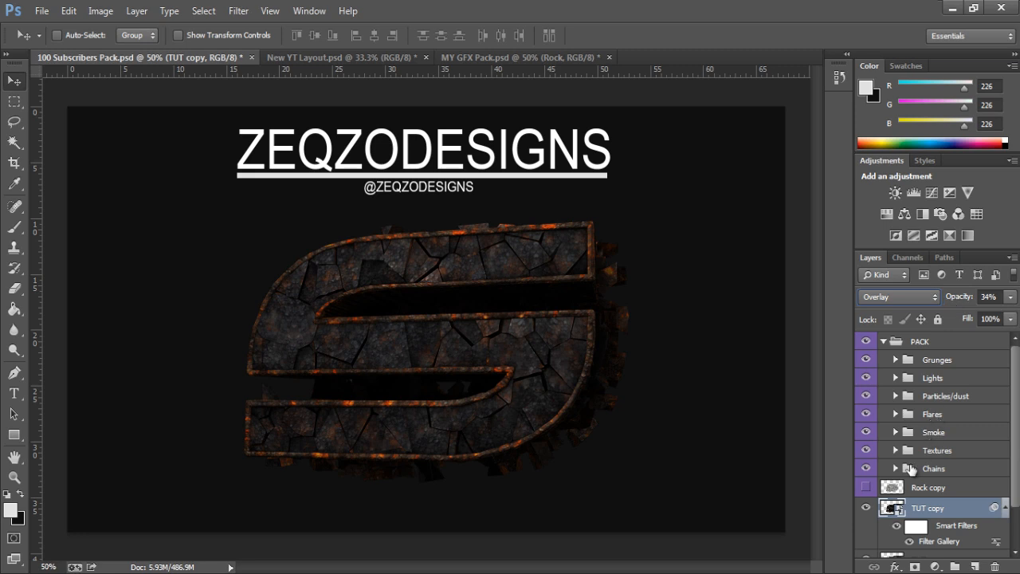
pyautogui.click(866, 486)
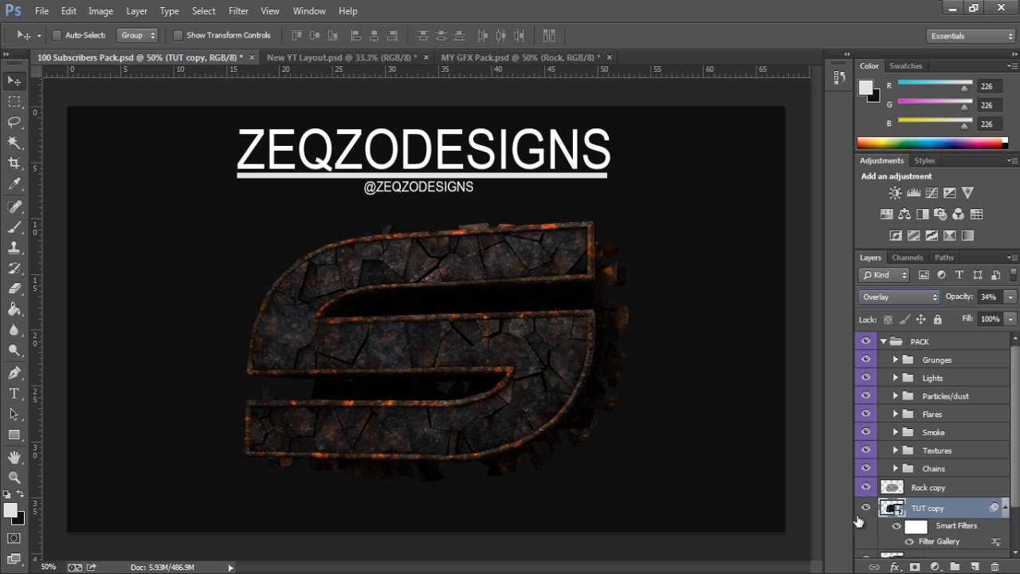
pyautogui.click(863, 511)
pyautogui.click(863, 512)
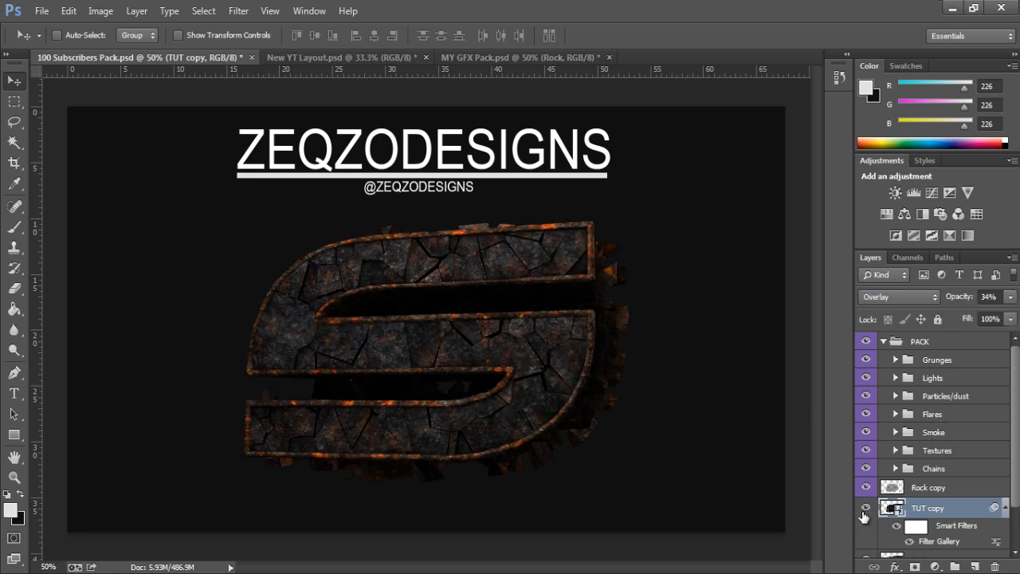
# Merge the Rock copy, TUT copy and TUT layers into a single layer
pyautogui.click(1004, 507)
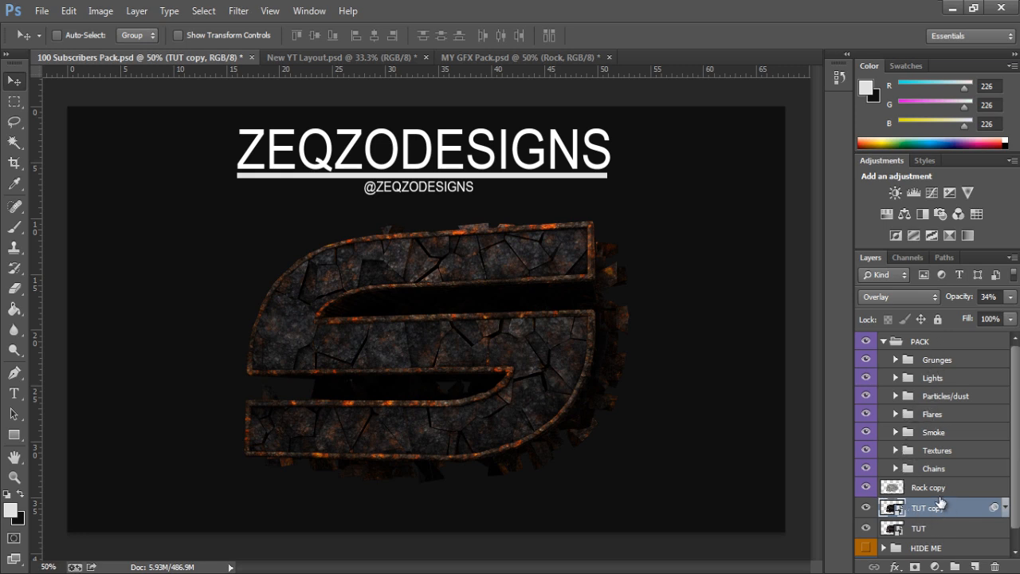
pyautogui.click(938, 487)
pyautogui.keyDown('shift'); pyautogui.click(924, 528); pyautogui.keyUp('shift')
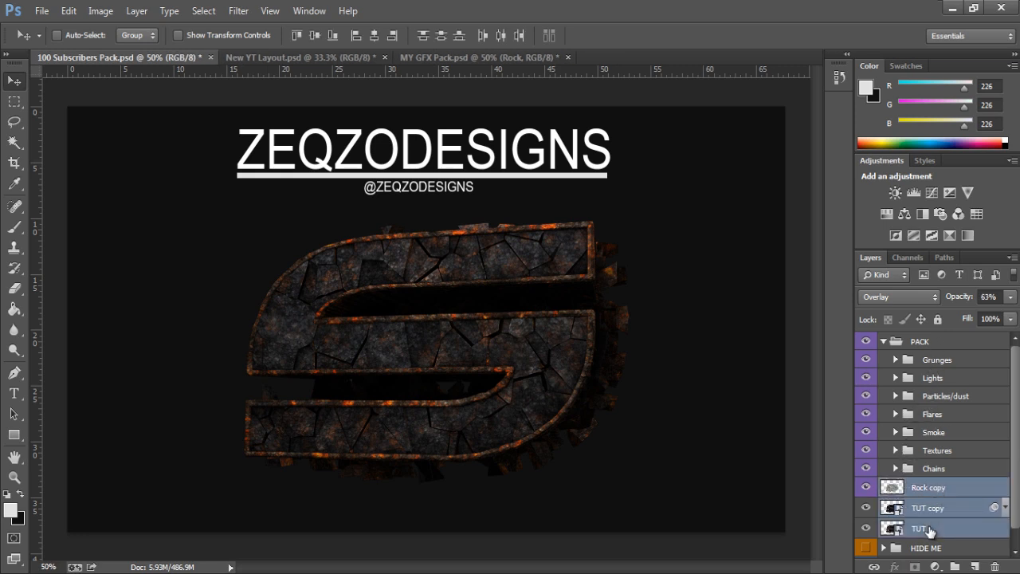
pyautogui.hotkey('ctrl', 'e')
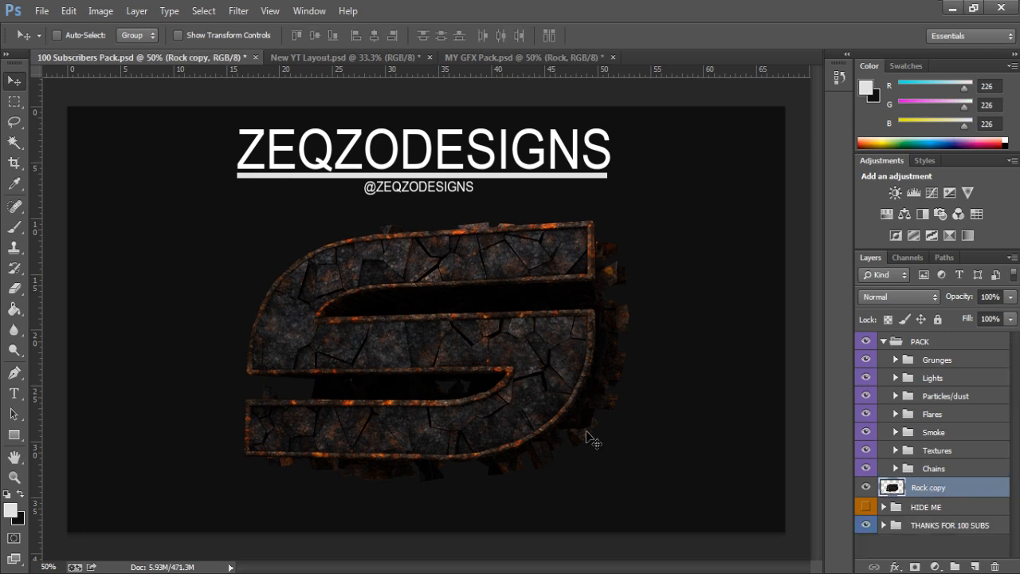
# Copy the merged logo into New YT Layout.psd and place its layer between the CC 5 and BG groups
pyautogui.moveTo(512, 349); pyautogui.dragTo(455, 334)
pyautogui.hotkey('ctrl', '+')
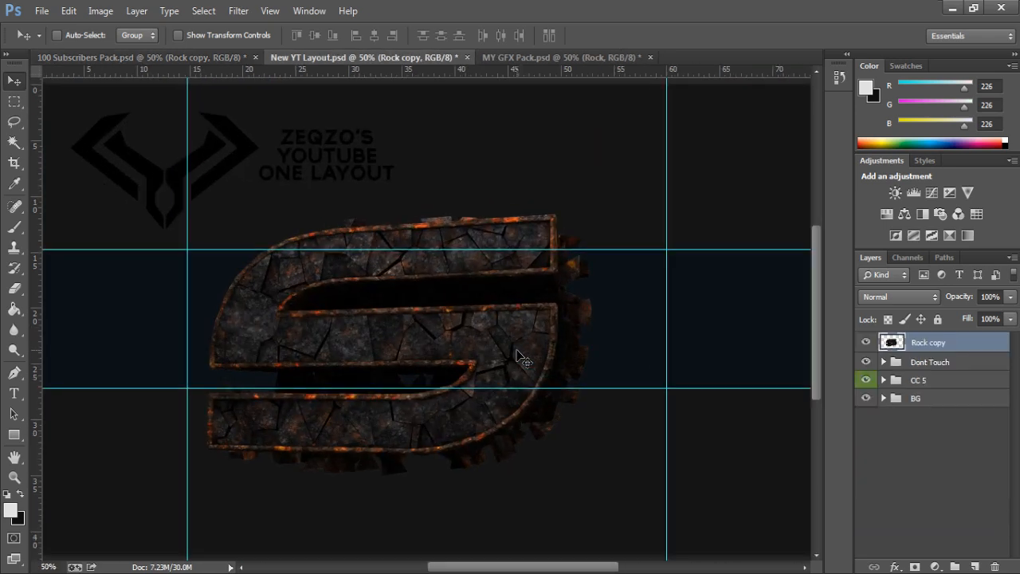
pyautogui.moveTo(928, 338); pyautogui.dragTo(928, 394)
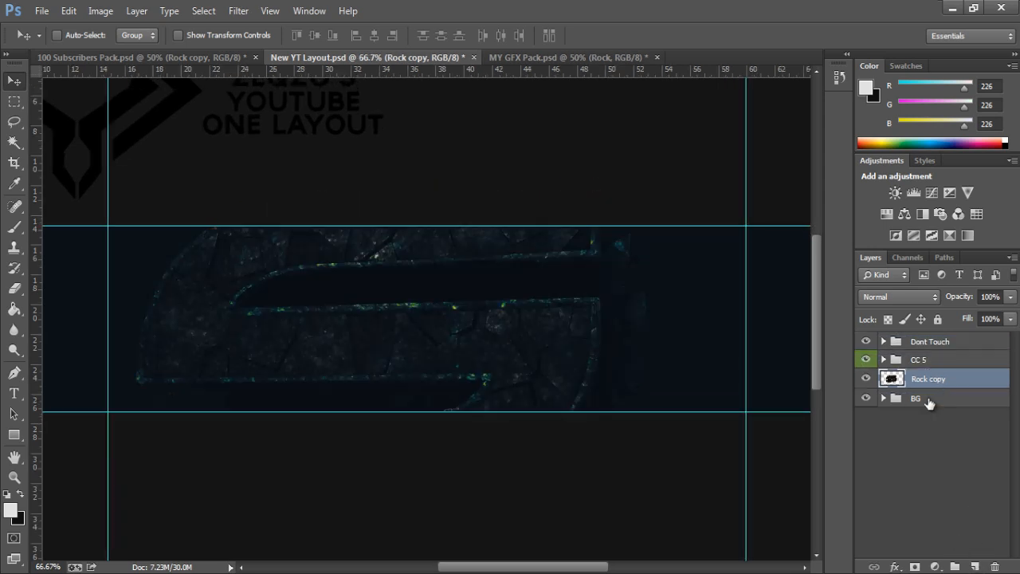
# Create a layer group named BG below CC 5 and put the Rock copy layer inside it
pyautogui.click(953, 567)
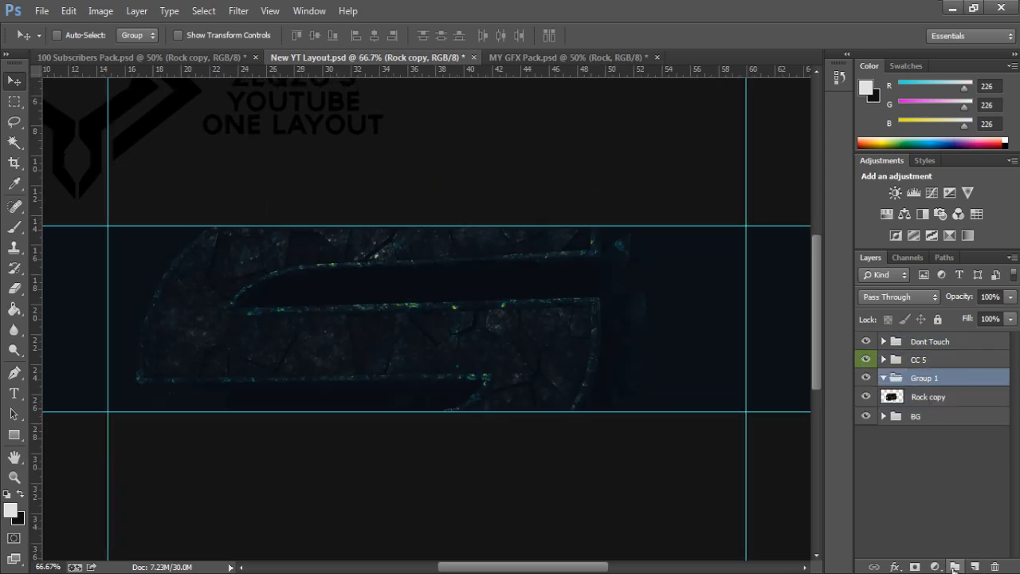
pyautogui.doubleClick(927, 378)
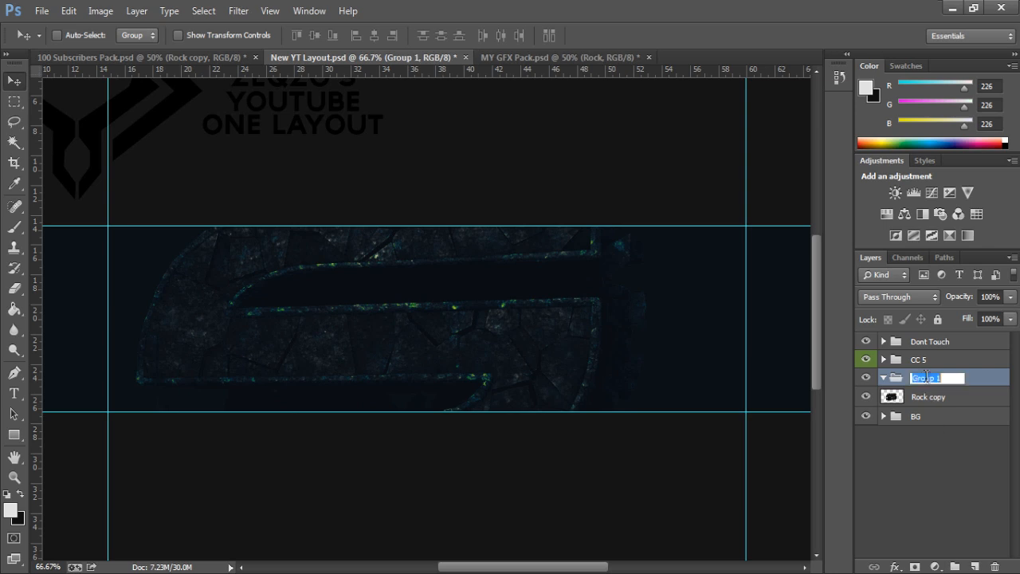
pyautogui.write('BG')
pyautogui.press('Return')
pyautogui.moveTo(906, 412); pyautogui.dragTo(908, 380)
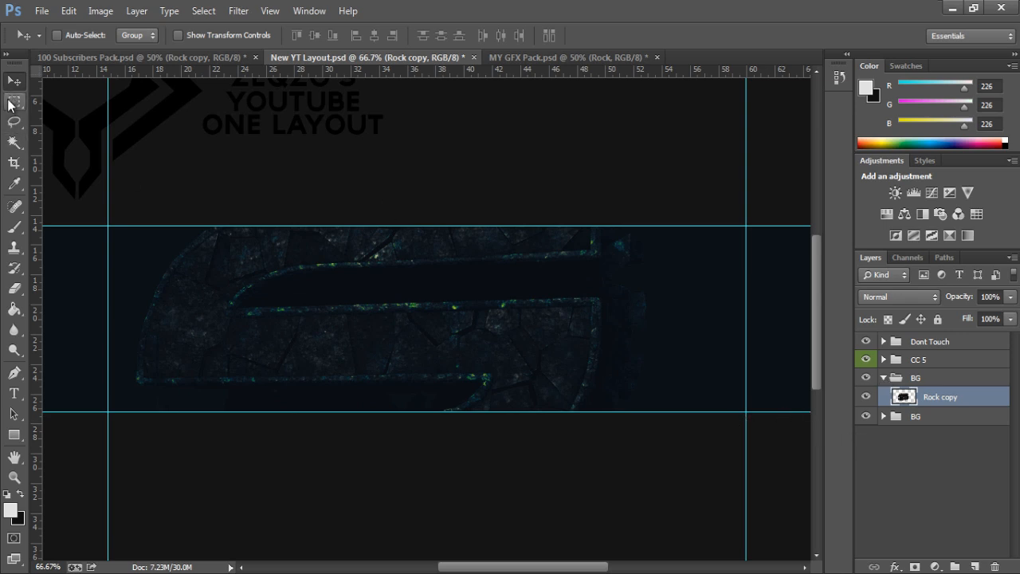
# Scale the Rock copy logo proportionally to about 54% and centre it between the horizontal guides in the banner area
pyautogui.hotkey('ctrl', 't')
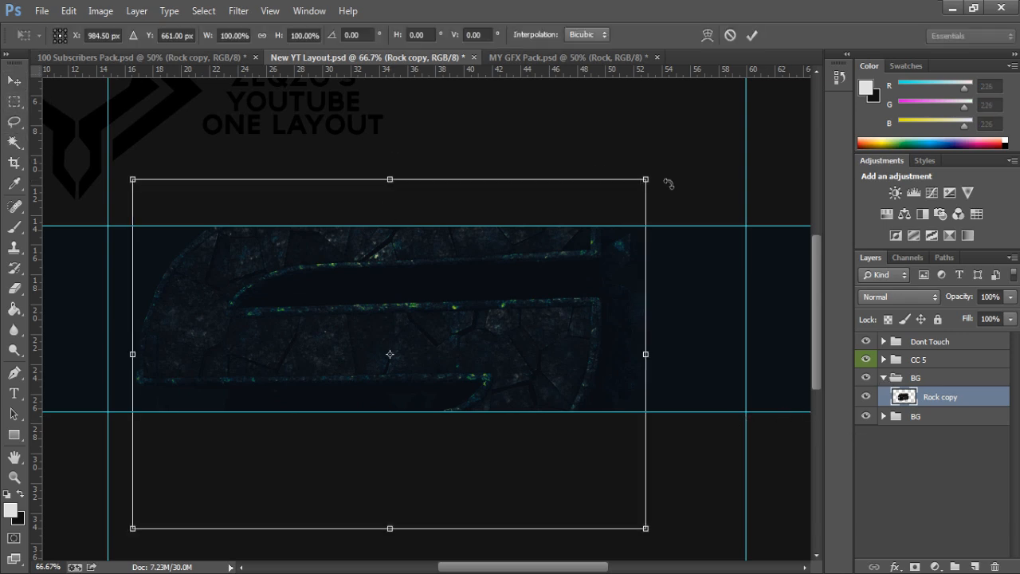
pyautogui.moveTo(537, 249); pyautogui.dragTo(528, 259)
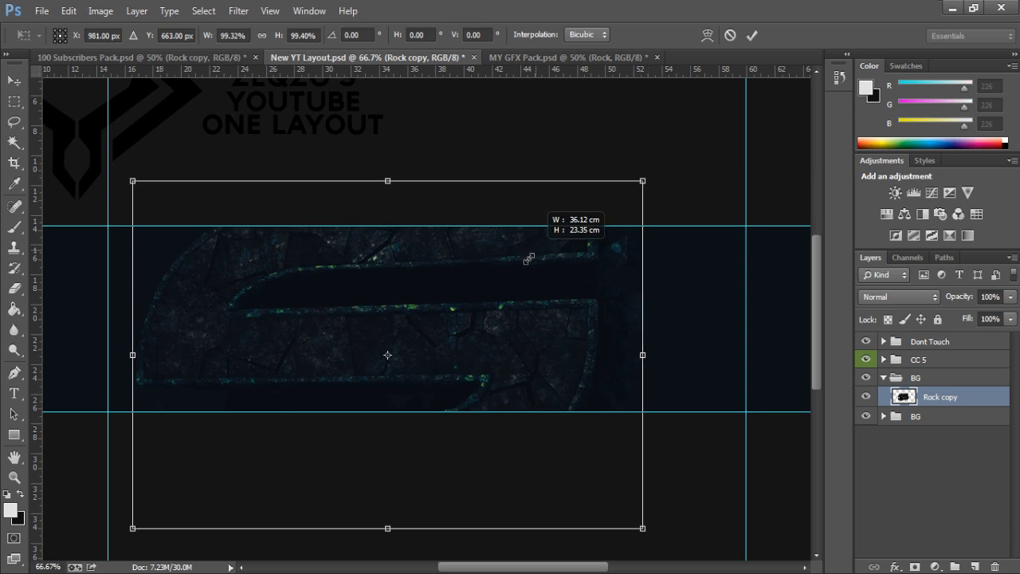
pyautogui.moveTo(489, 308); pyautogui.dragTo(484, 311)
pyautogui.keyDown('shift'); pyautogui.moveTo(483, 312); pyautogui.dragTo(481, 313); pyautogui.keyUp('shift')
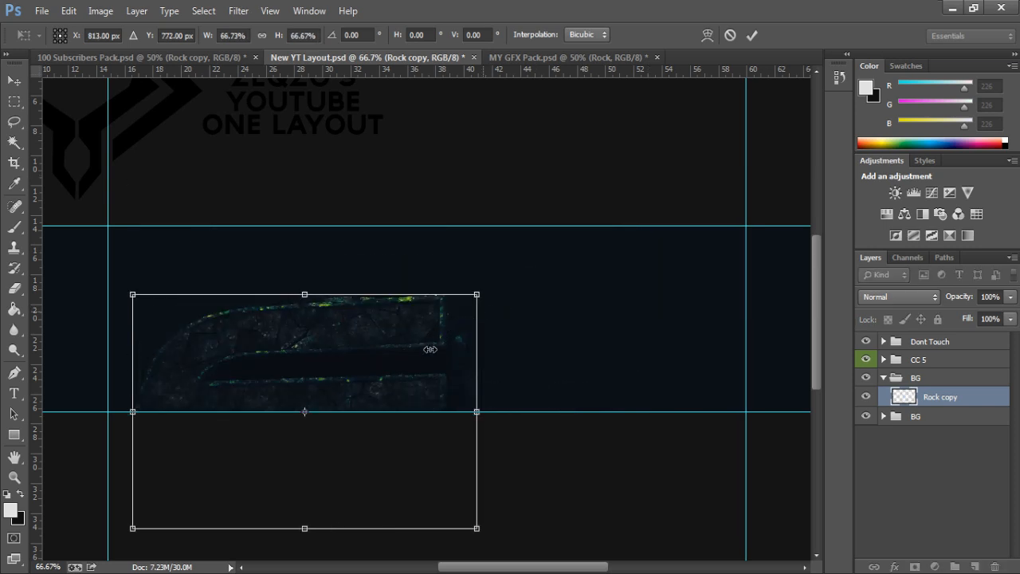
pyautogui.moveTo(560, 287); pyautogui.dragTo(560, 287)
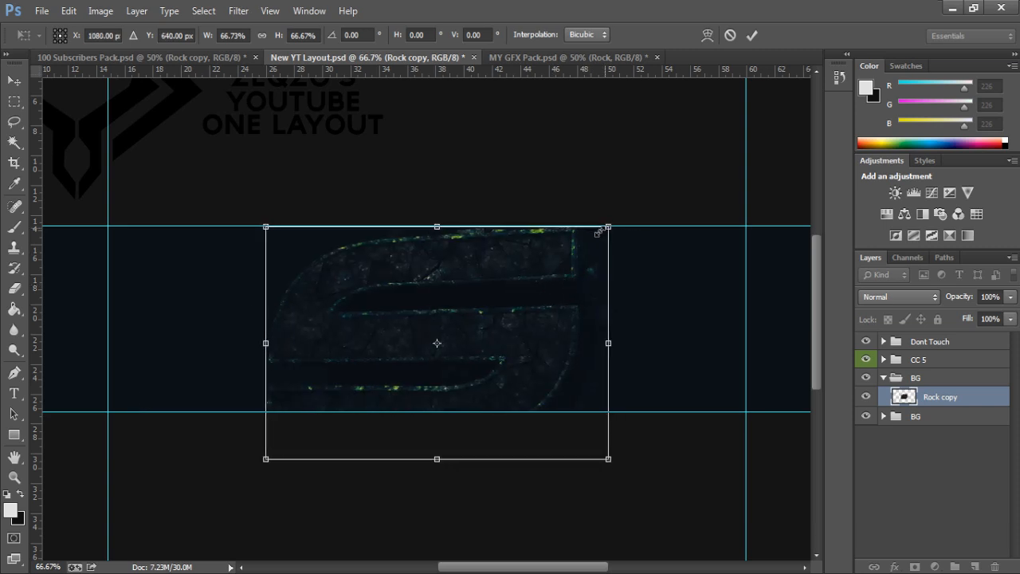
pyautogui.moveTo(607, 226); pyautogui.dragTo(552, 263)
pyautogui.moveTo(525, 307); pyautogui.dragTo(557, 245)
pyautogui.moveTo(536, 284); pyautogui.dragTo(537, 282)
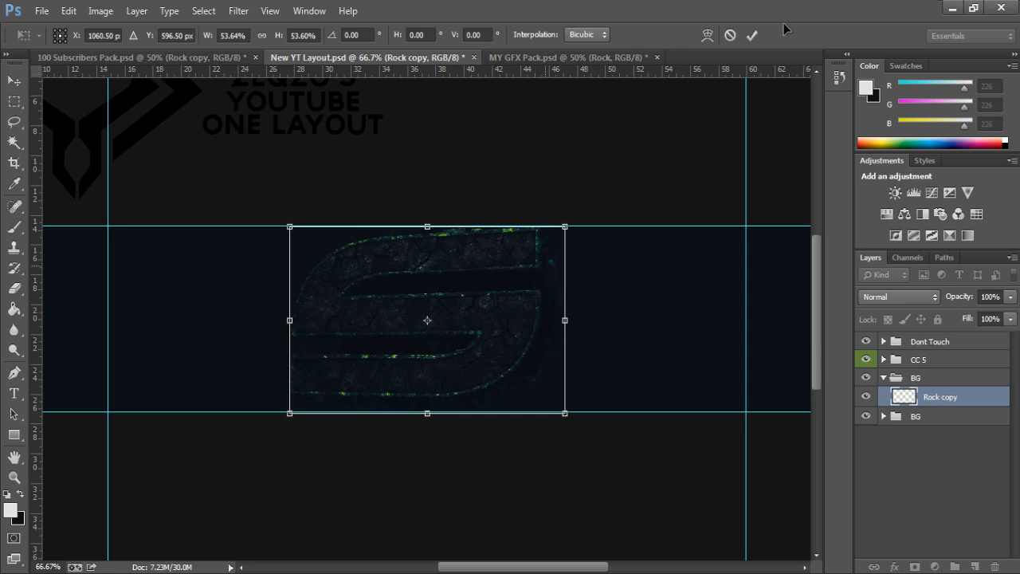
pyautogui.click(749, 41)
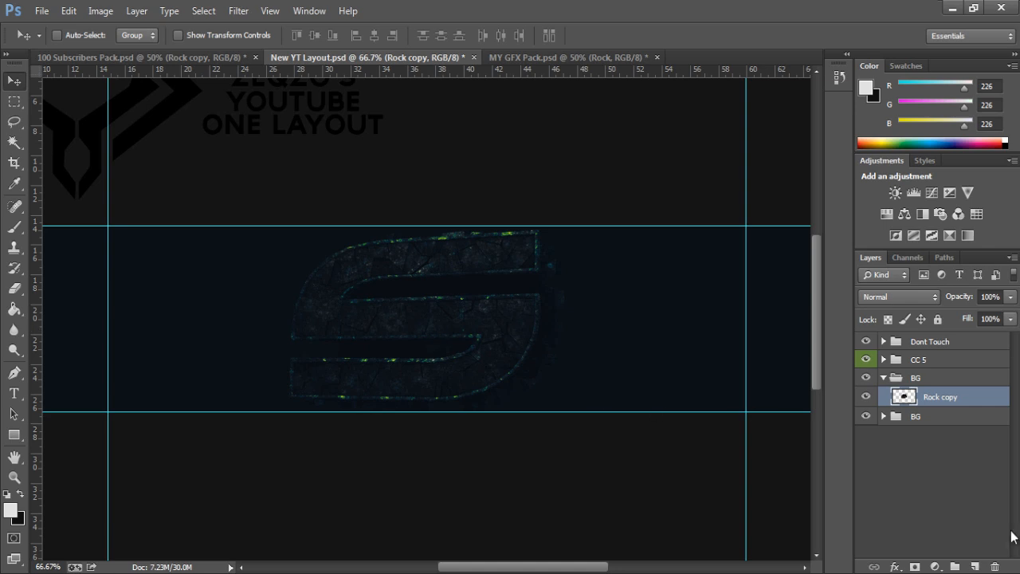
# Create a new layer above Rock copy and set the soft brush to 78 px
pyautogui.click(974, 566)
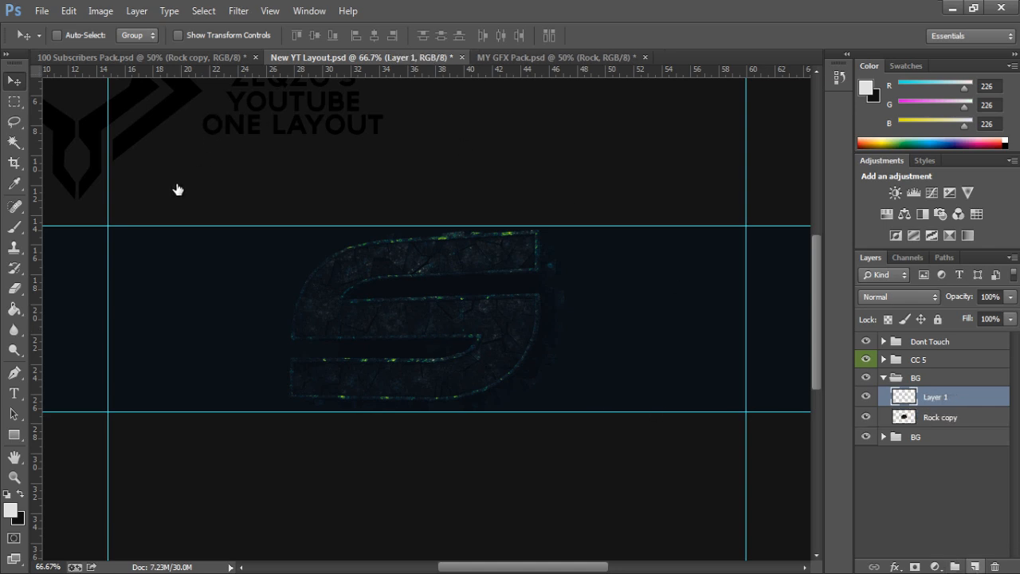
pyautogui.click(14, 227)
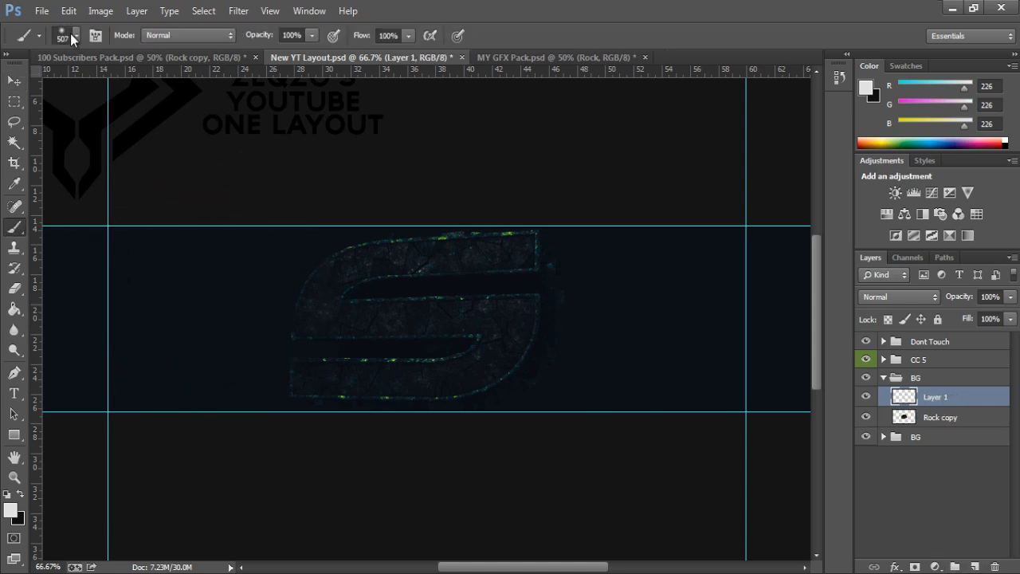
pyautogui.rightClick(103, 95)
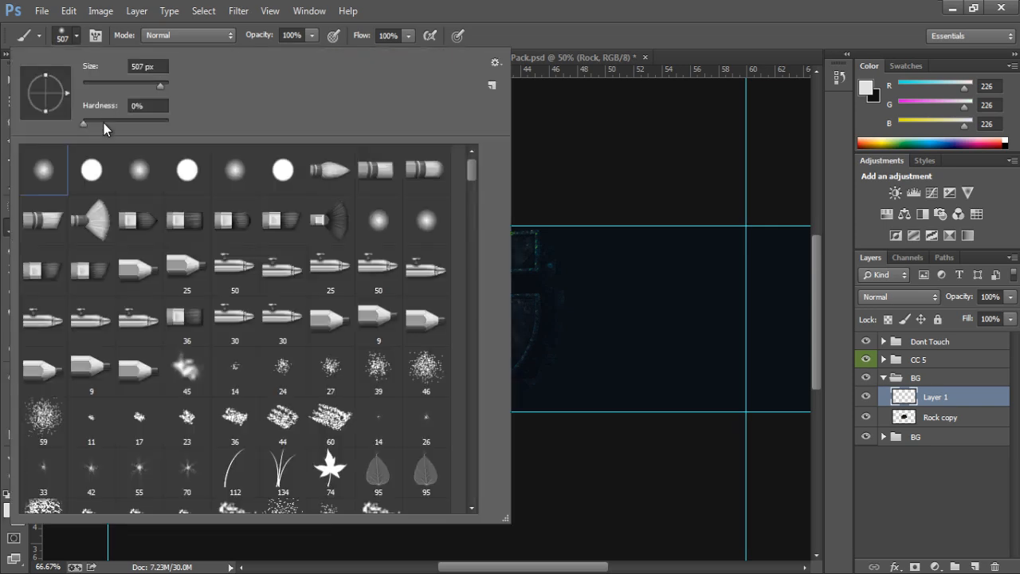
pyautogui.click(130, 83)
pyautogui.press('Return')
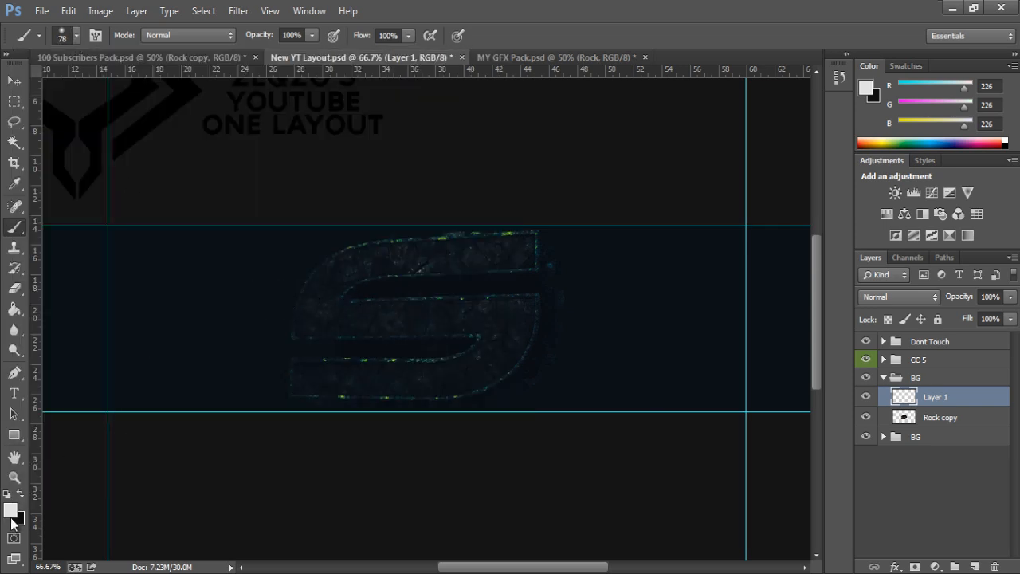
# Paint a soft light-grey stroke over the whole S shape on Layer 1, undoing the unsatisfactory strokes
pyautogui.moveTo(526, 250)
pyautogui.mouseDown()
pyautogui.moveTo(375, 269)
pyautogui.moveTo(330, 300)
pyautogui.moveTo(415, 324)
pyautogui.moveTo(510, 318)
pyautogui.moveTo(486, 341)
pyautogui.mouseUp()
pyautogui.hotkey('ctrl', 'z')
pyautogui.click(521, 249)
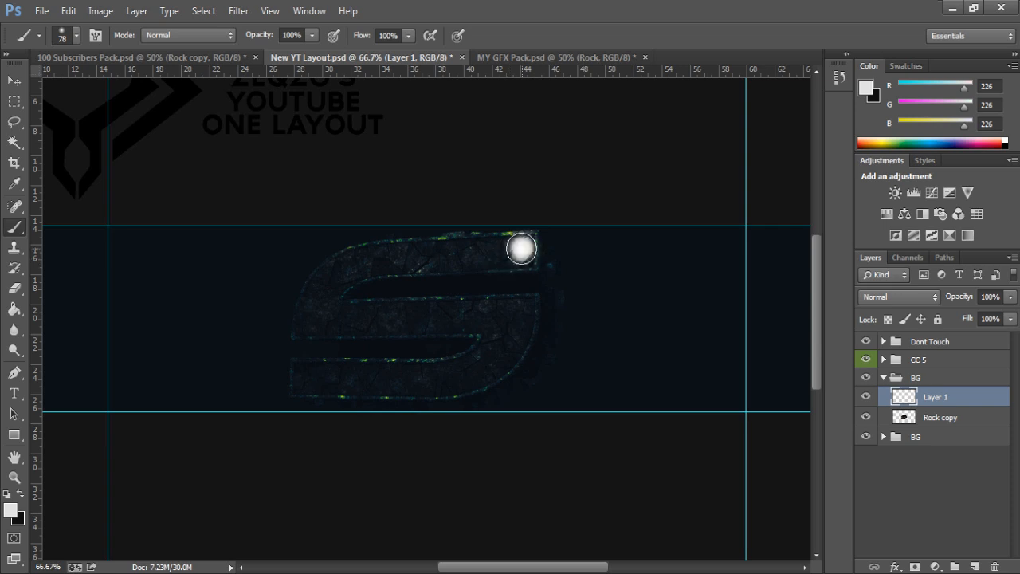
pyautogui.moveTo(521, 249); pyautogui.dragTo(430, 267)
pyautogui.hotkey('ctrl', 'z')
pyautogui.click(510, 252)
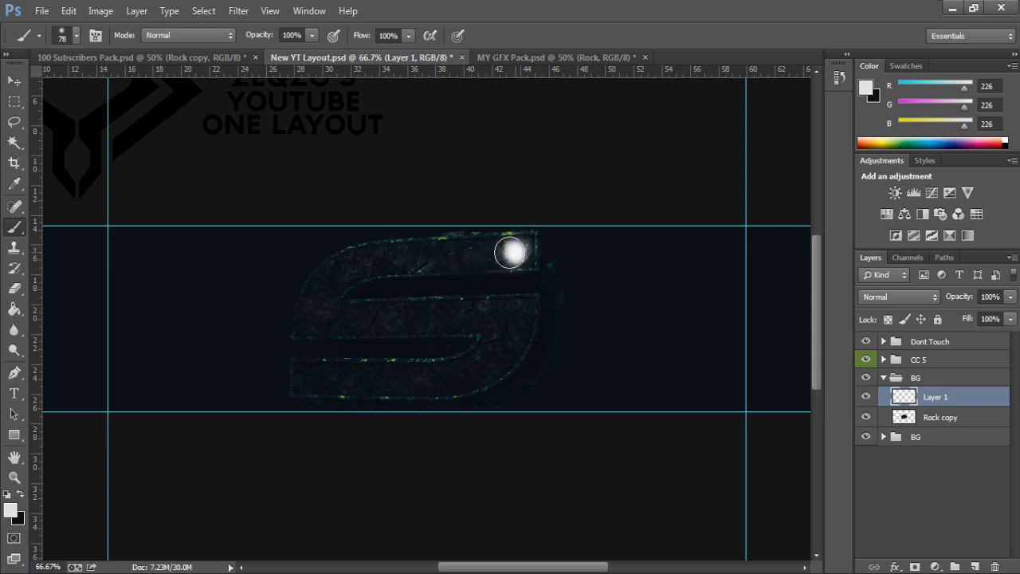
pyautogui.moveTo(510, 253)
pyautogui.mouseDown()
pyautogui.moveTo(418, 251)
pyautogui.moveTo(339, 273)
pyautogui.moveTo(320, 335)
pyautogui.moveTo(346, 320)
pyautogui.moveTo(522, 314)
pyautogui.moveTo(471, 369)
pyautogui.moveTo(410, 387)
pyautogui.moveTo(294, 378)
pyautogui.mouseUp()
# Set Layer 1 to Overlay blending at 72% opacity
pyautogui.click(900, 296)
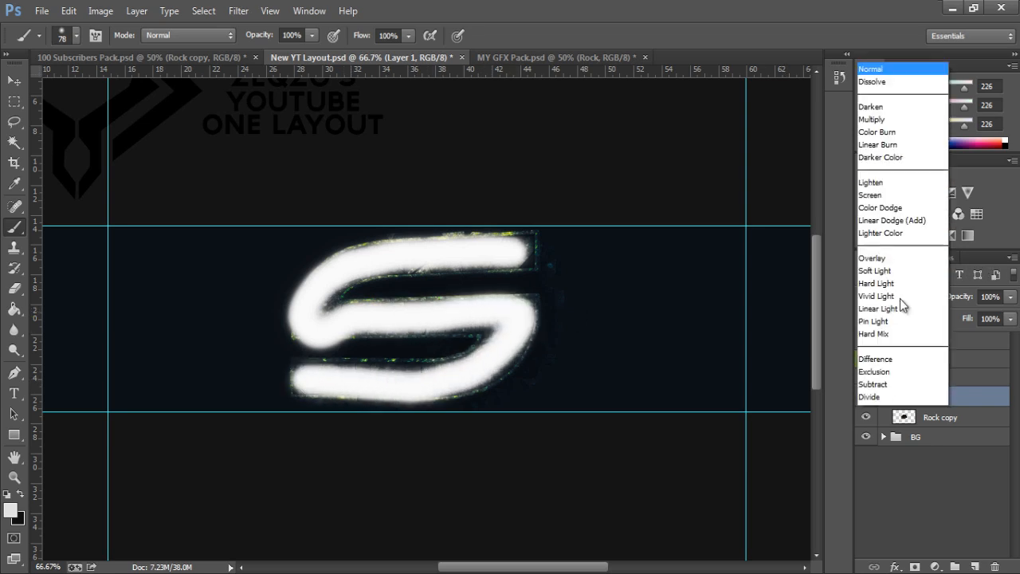
pyautogui.click(900, 196)
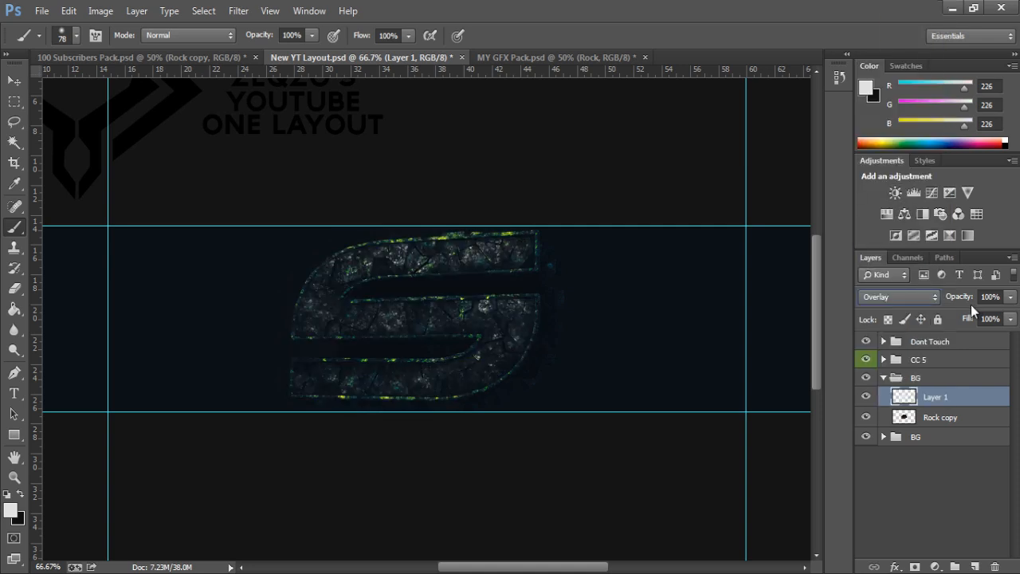
pyautogui.moveTo(960, 303); pyautogui.dragTo(936, 304)
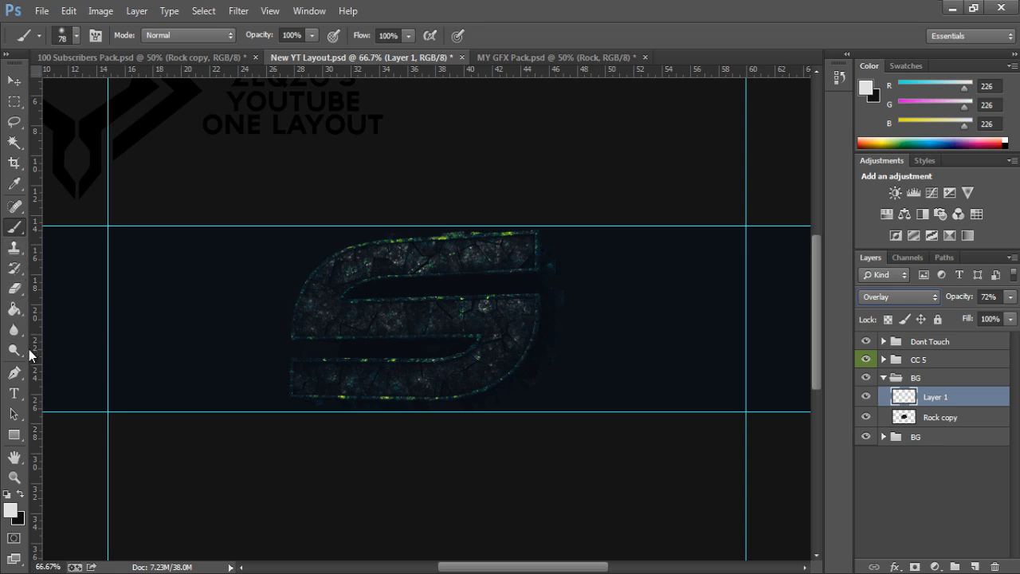
# Erase parts of Layer 1's highlight over the S with a soft 41 px eraser
pyautogui.click(14, 288)
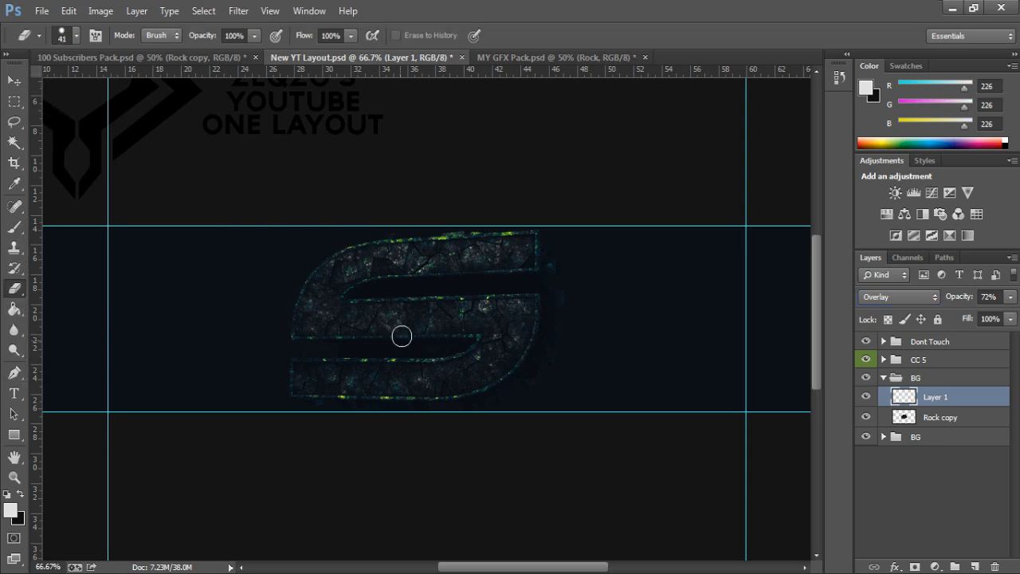
pyautogui.moveTo(400, 323); pyautogui.dragTo(480, 321)
pyautogui.click(69, 36)
pyautogui.click(65, 37)
pyautogui.rightClick(450, 517)
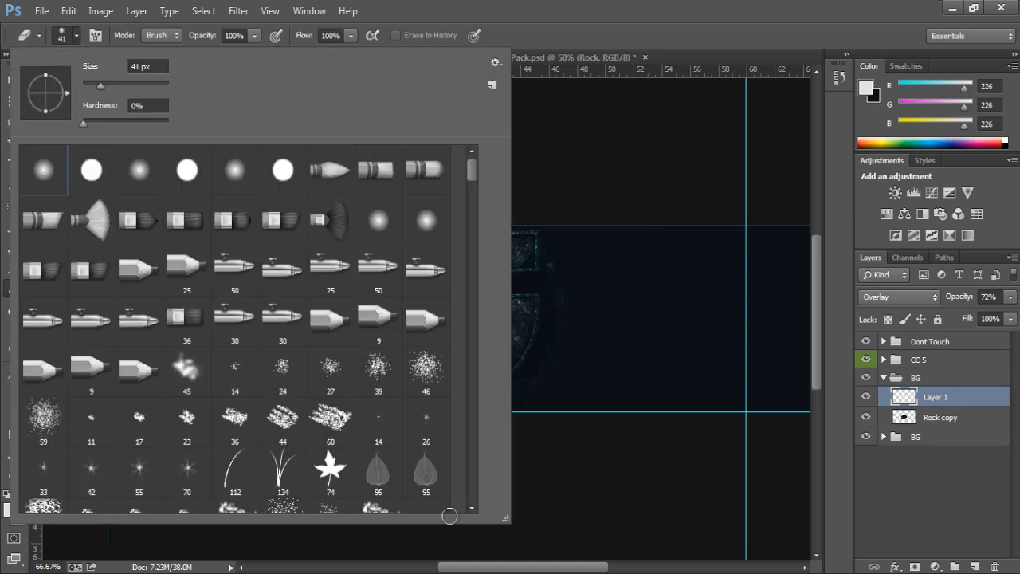
pyautogui.click(74, 38)
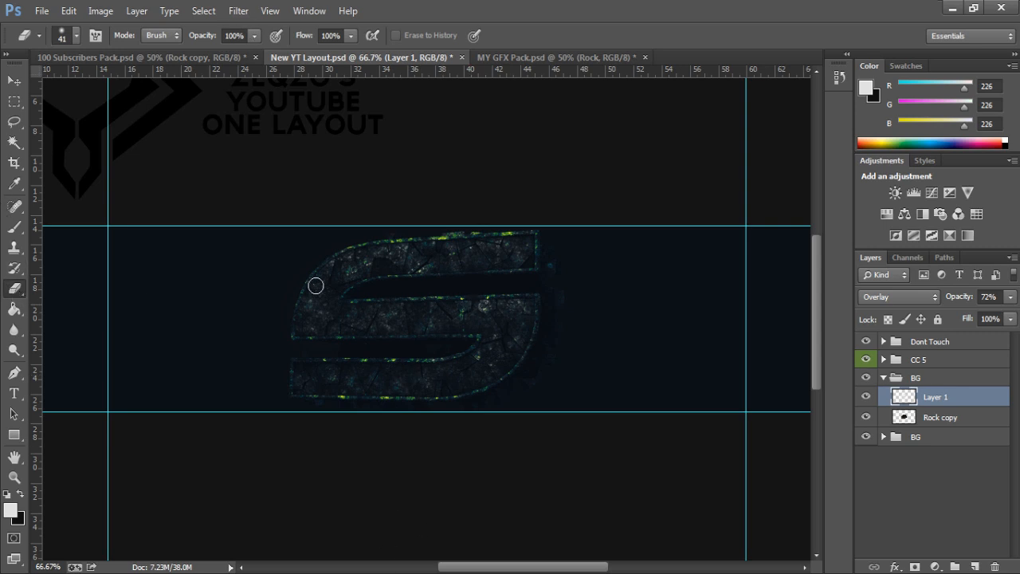
# Duplicate the Rock copy layer and place the duplicate beneath the original in the layer stack
pyautogui.click(926, 417)
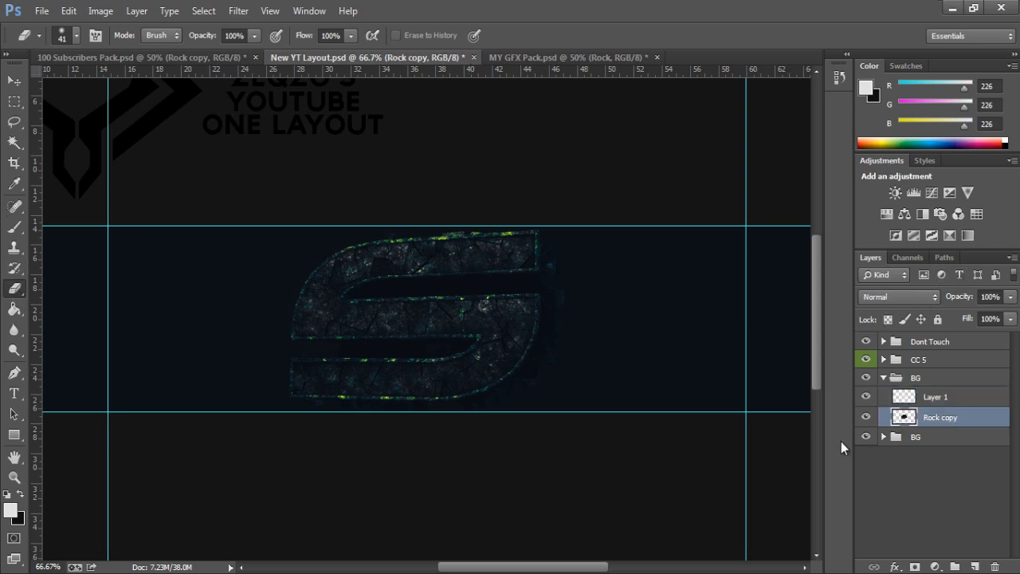
pyautogui.click(18, 83)
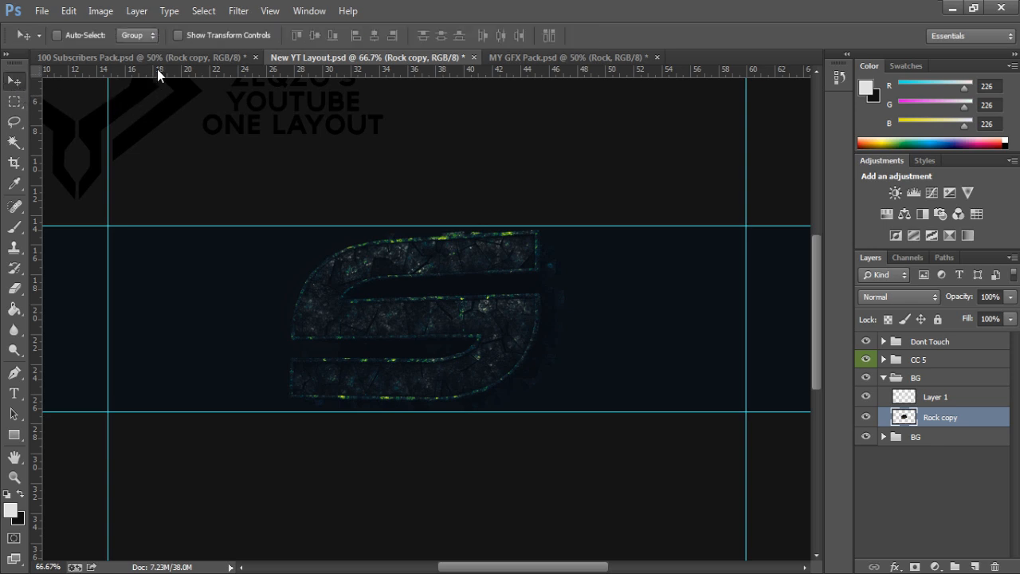
pyautogui.hotkey('ctrl', 'j')
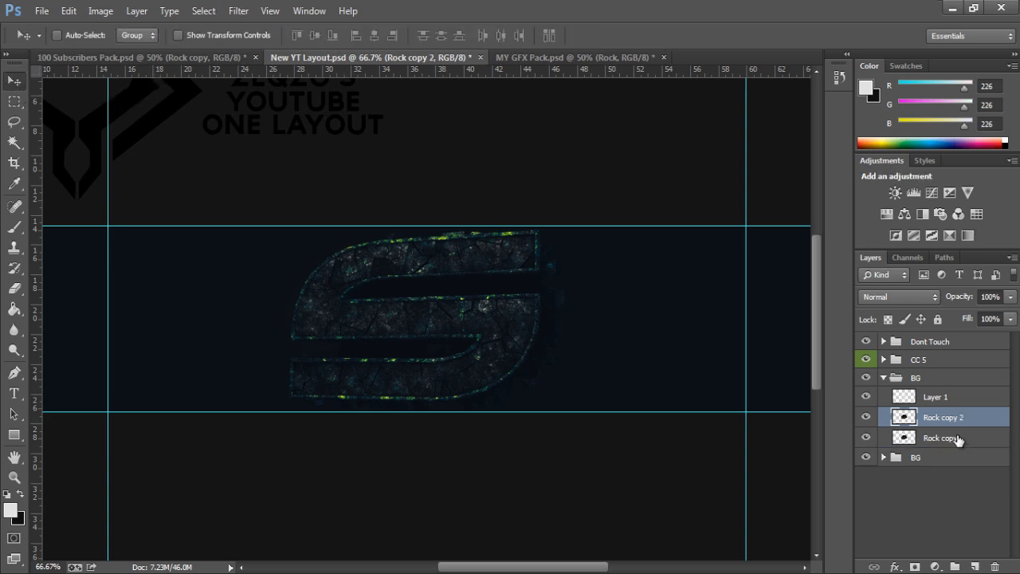
pyautogui.moveTo(956, 440); pyautogui.dragTo(876, 448)
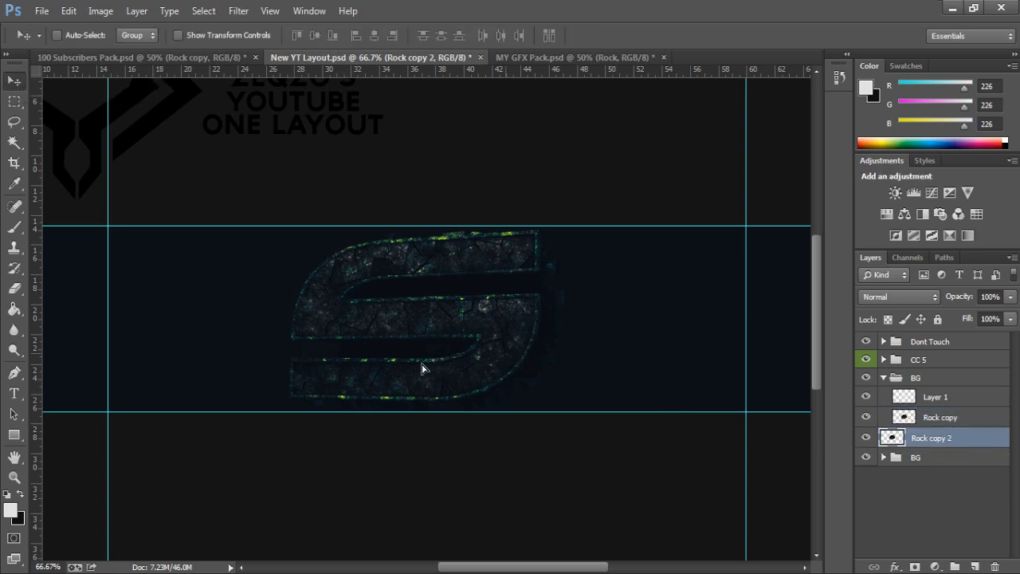
# Shift Rock copy 2 to the left behind the main logo and rotate it slightly counterclockwise
pyautogui.moveTo(422, 365); pyautogui.dragTo(415, 367)
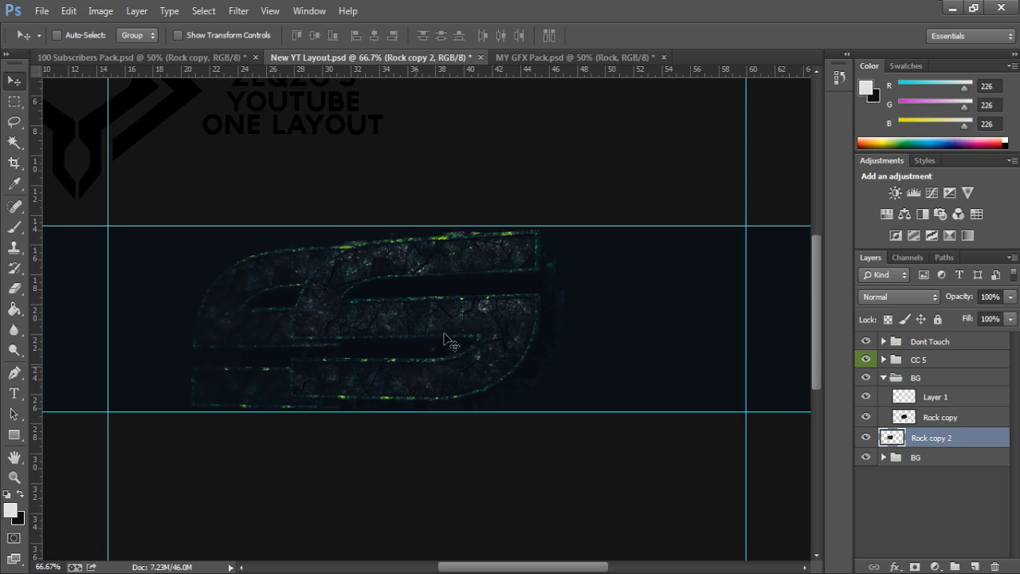
pyautogui.hotkey('ctrl', 't')
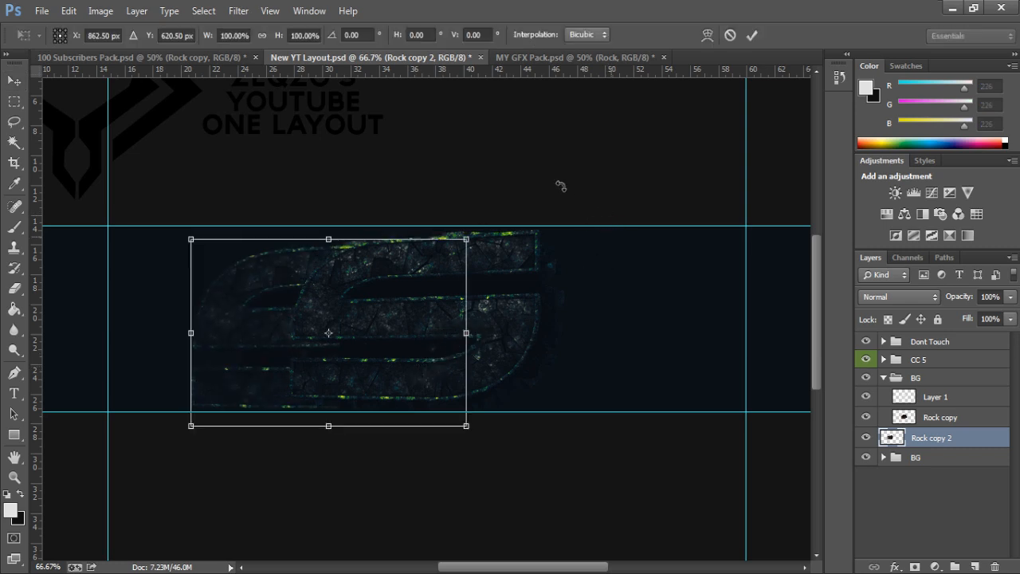
pyautogui.moveTo(561, 186); pyautogui.dragTo(559, 206)
pyautogui.press('Return')
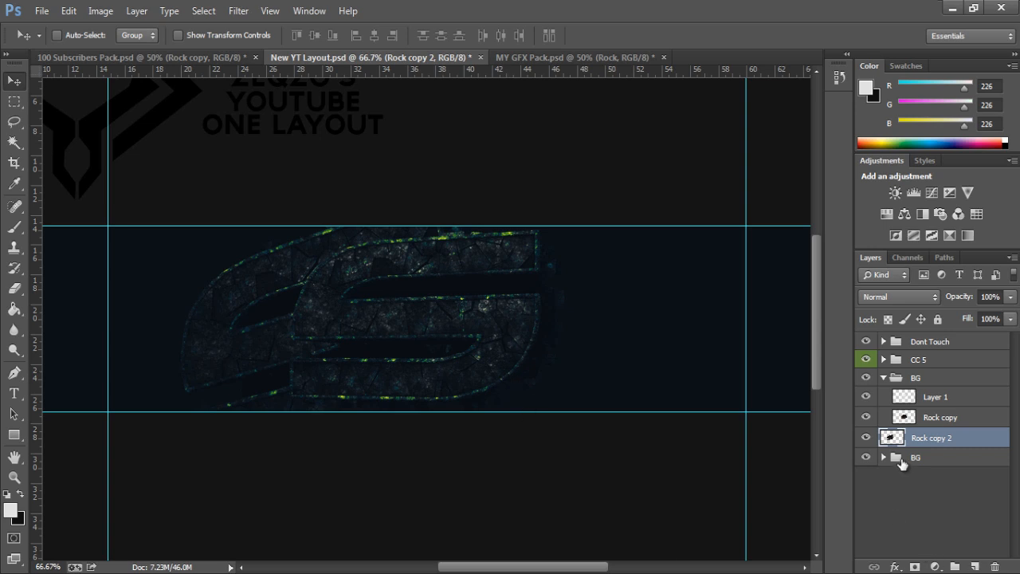
# Move Rock copy 2 into the upper BG group and set its opacity to 30%
pyautogui.moveTo(942, 438); pyautogui.dragTo(916, 437)
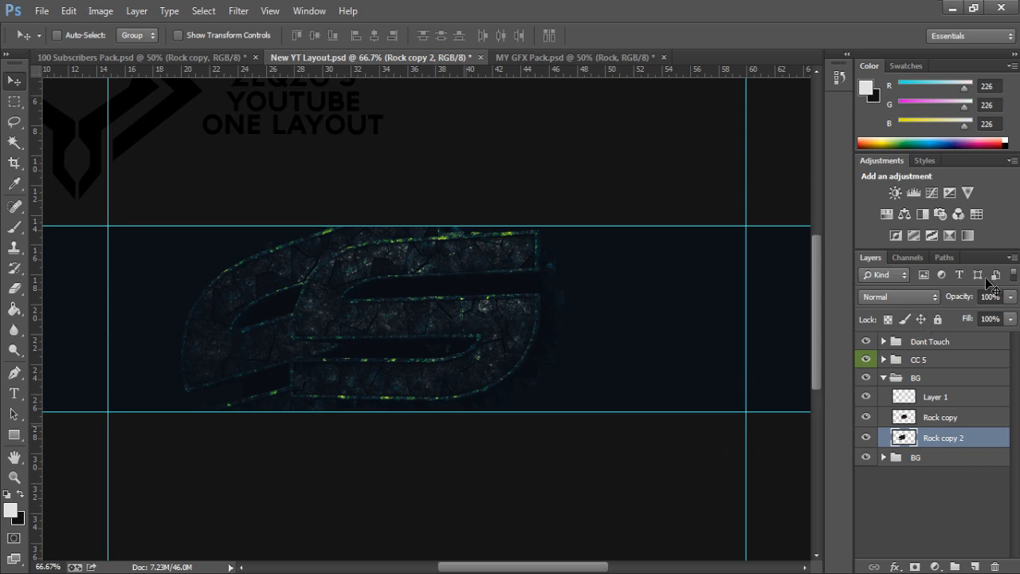
pyautogui.click(892, 298)
pyautogui.click(966, 302)
pyautogui.moveTo(964, 300)
pyautogui.mouseDown()
pyautogui.moveTo(932, 297)
pyautogui.moveTo(961, 296)
pyautogui.mouseUp()
pyautogui.click(956, 300)
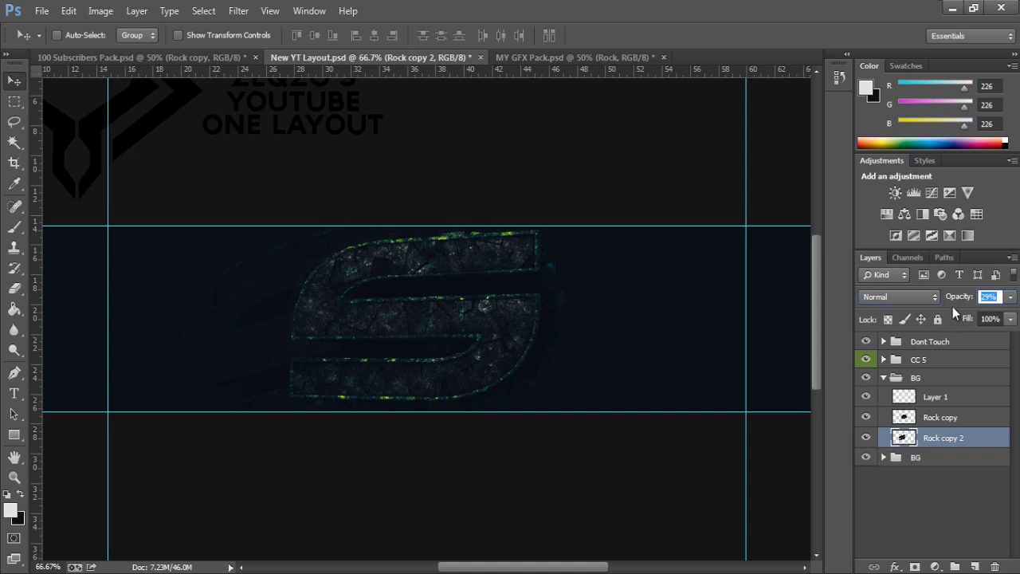
pyautogui.write('30')
pyautogui.press('Return')
# Duplicate the Rock copy 2 layer and flip the duplicate horizontally
pyautogui.hotkey('ctrl', 'j')
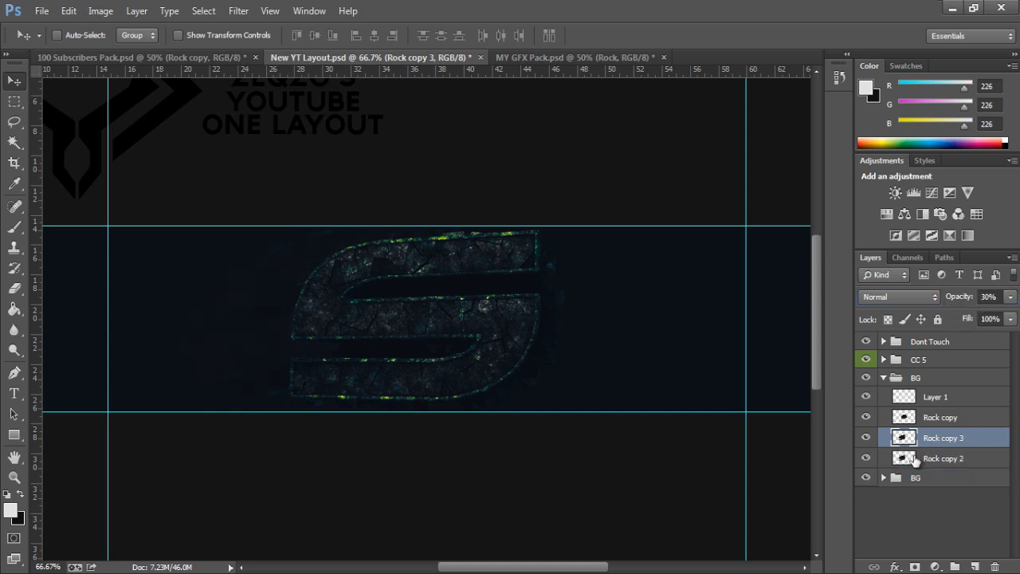
pyautogui.moveTo(394, 345); pyautogui.dragTo(235, 296)
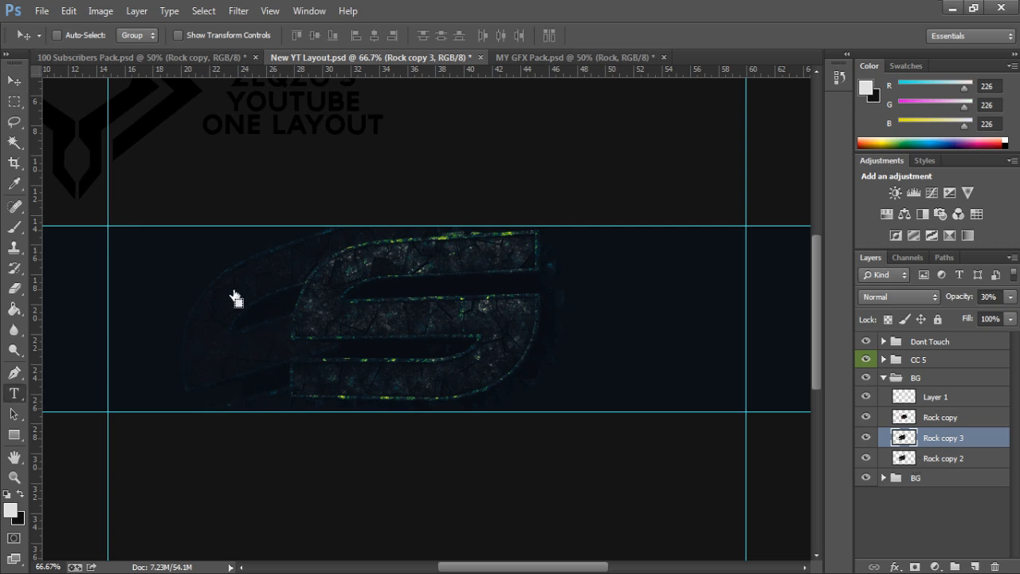
pyautogui.click(15, 80)
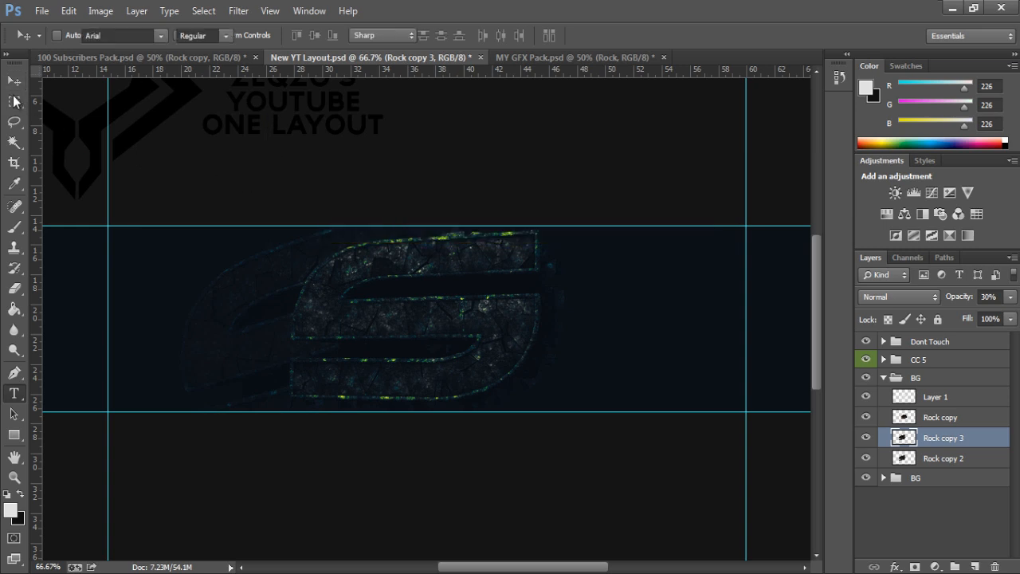
pyautogui.press('v')
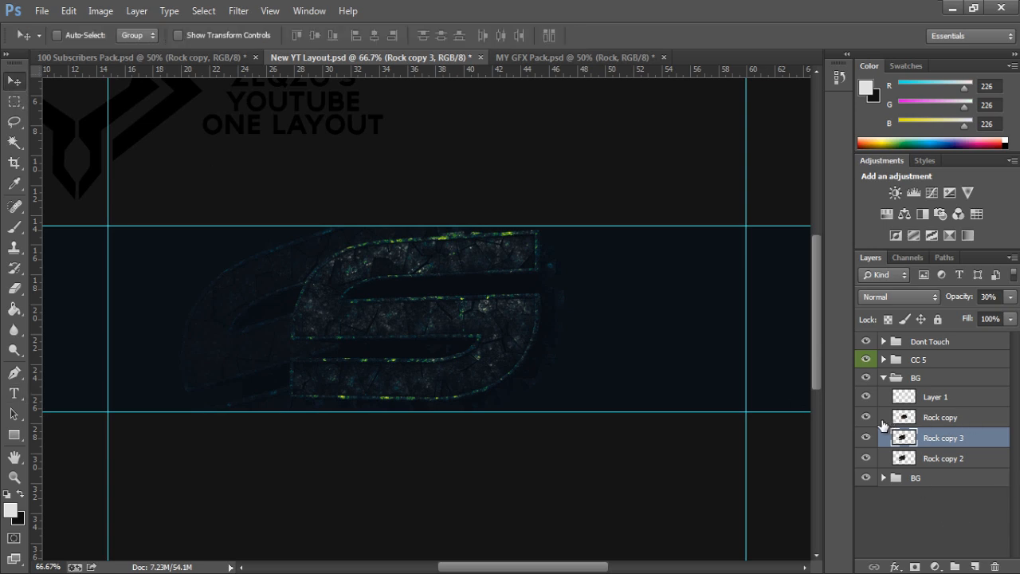
pyautogui.hotkey('ctrl', 't')
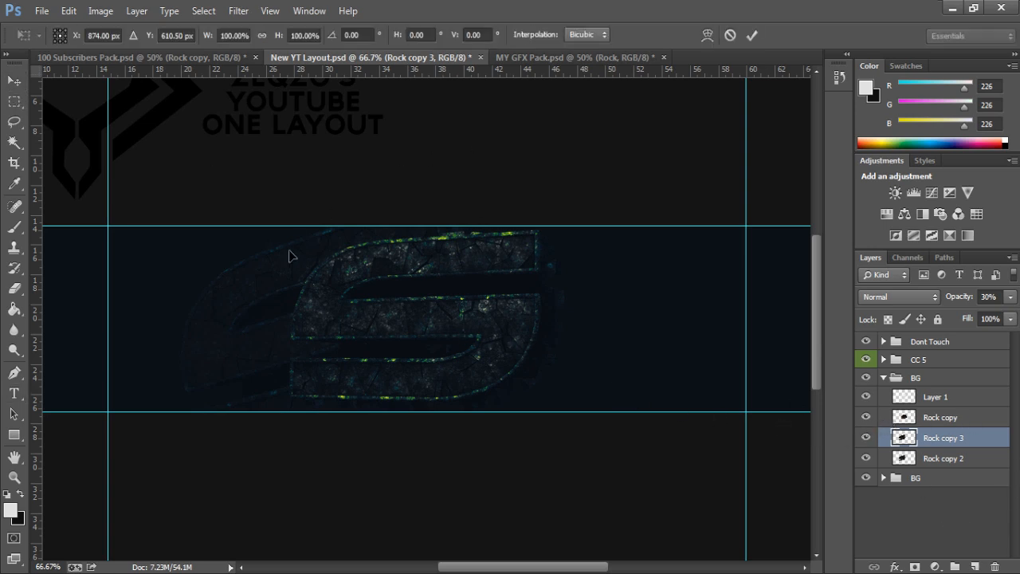
pyautogui.rightClick(311, 271)
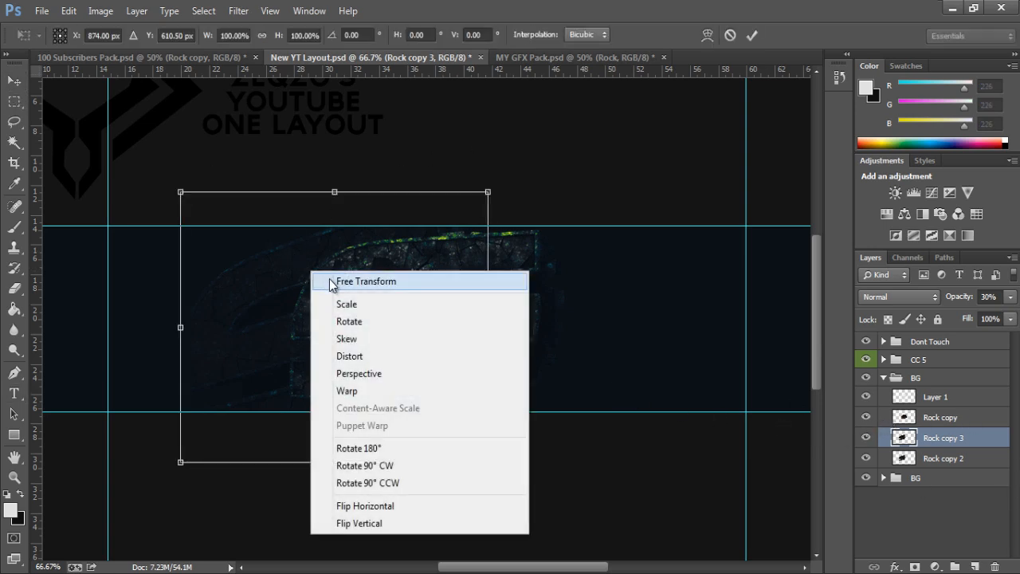
pyautogui.click(413, 504)
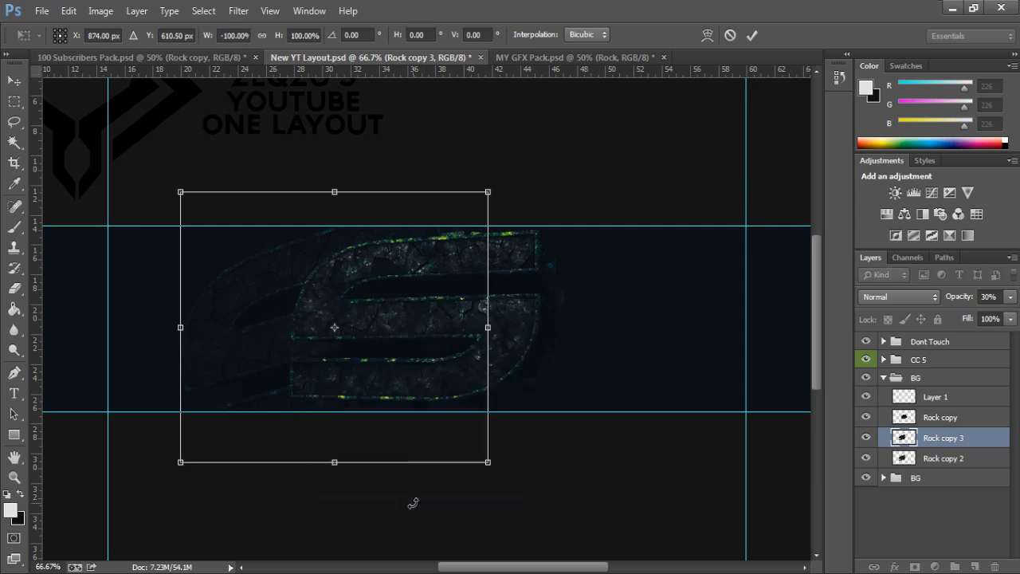
# Shift the flipped Rock copy 3 to the right behind the main logo, mirroring the faded copy on the left
pyautogui.click(319, 319)
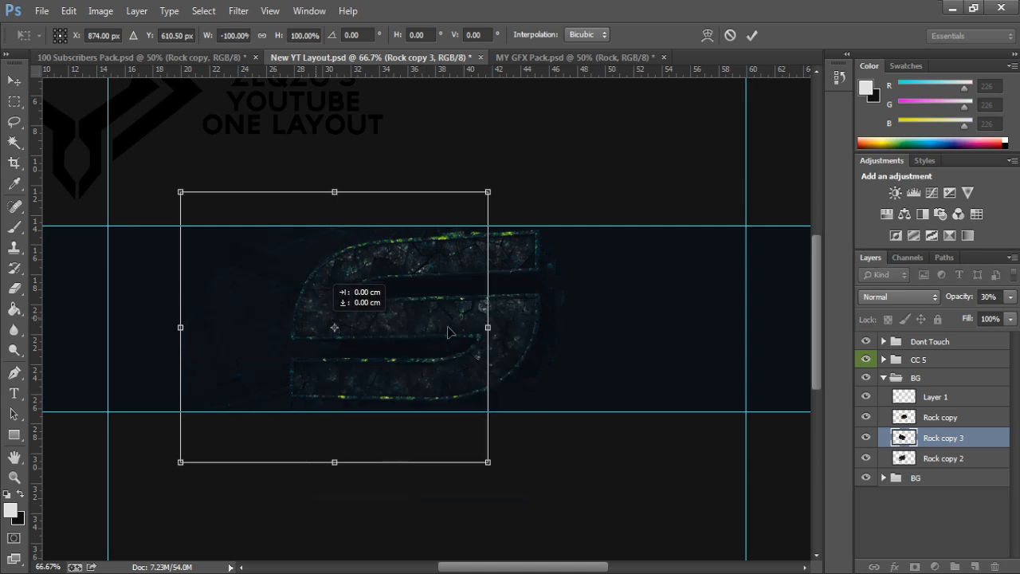
pyautogui.moveTo(503, 347); pyautogui.dragTo(536, 327)
pyautogui.moveTo(631, 359); pyautogui.dragTo(605, 366)
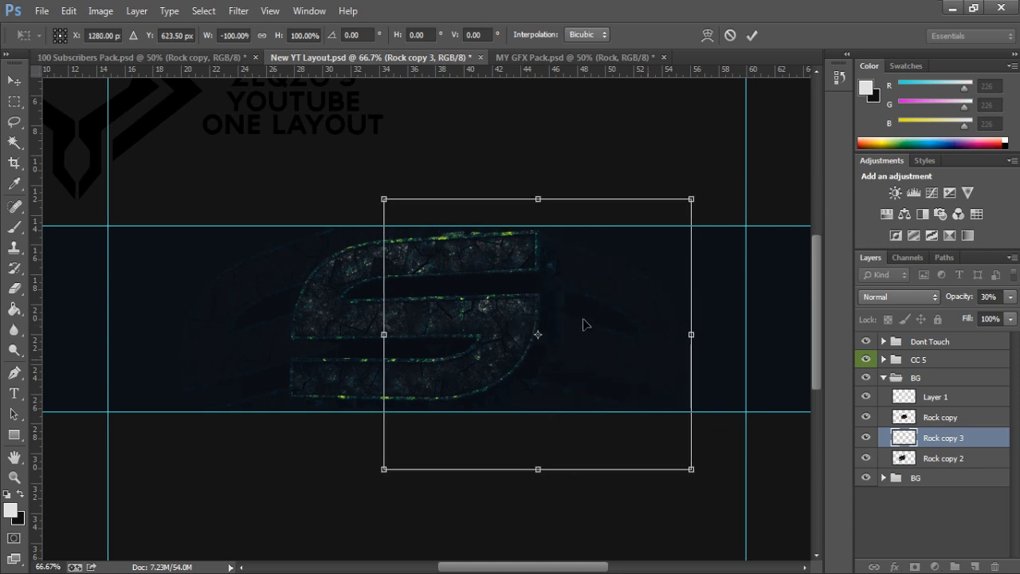
pyautogui.moveTo(586, 311); pyautogui.dragTo(585, 306)
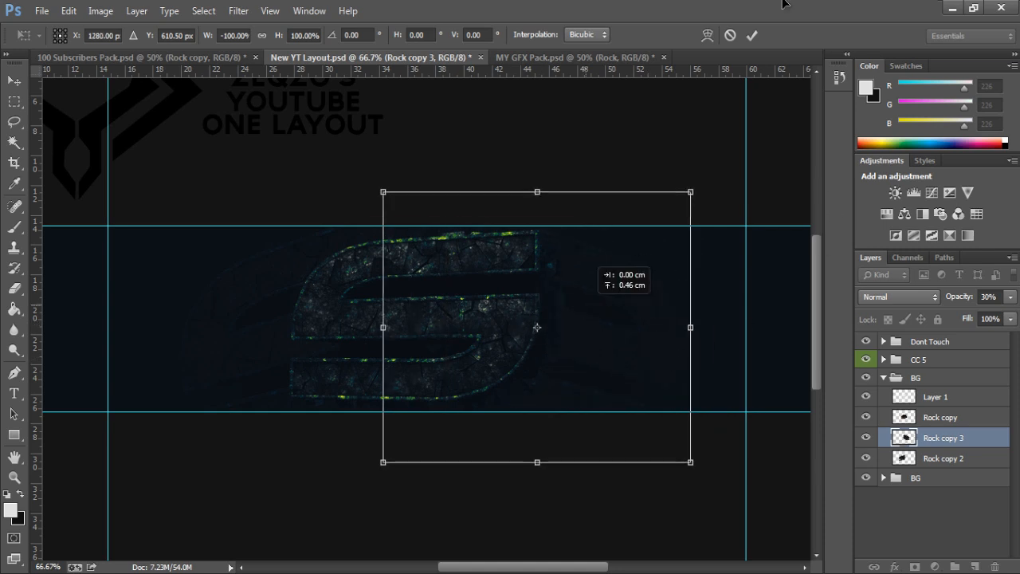
pyautogui.click(750, 35)
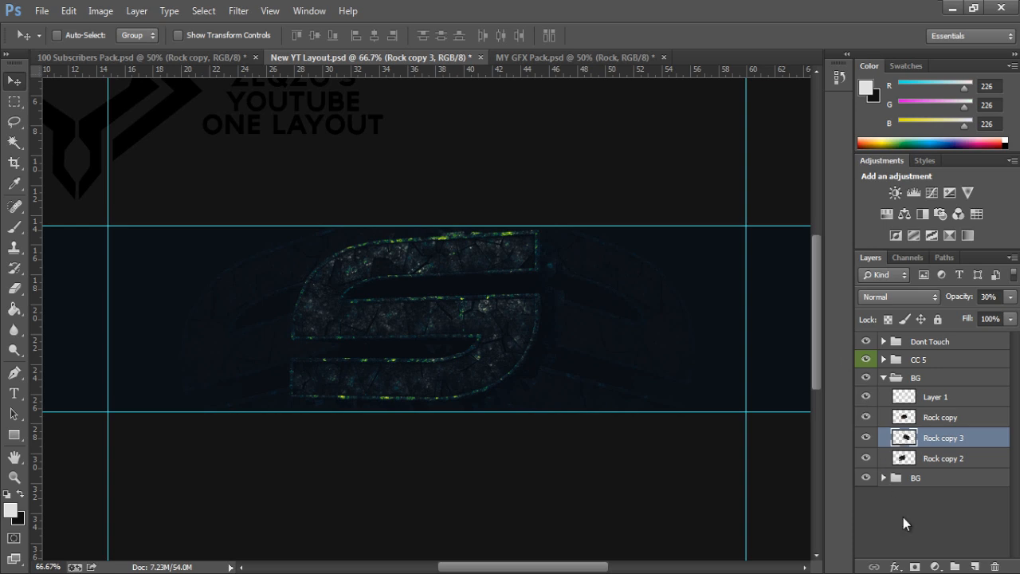
# Merge Rock copy 3 and Rock copy 2 into a single layer
pyautogui.keyDown('shift'); pyautogui.click(935, 459); pyautogui.keyUp('shift')
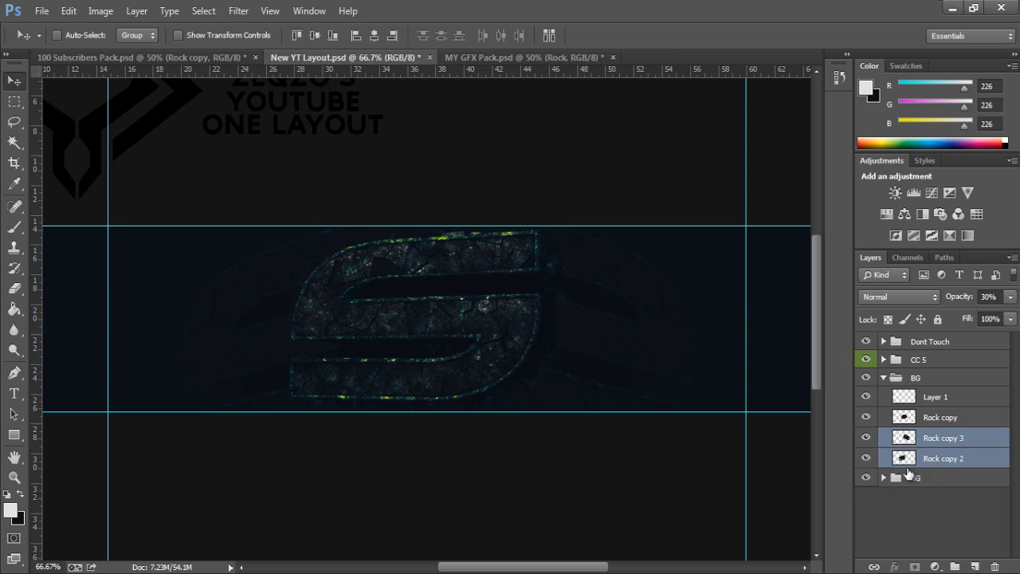
pyautogui.hotkey('ctrl', 'e')
pyautogui.click(939, 475)
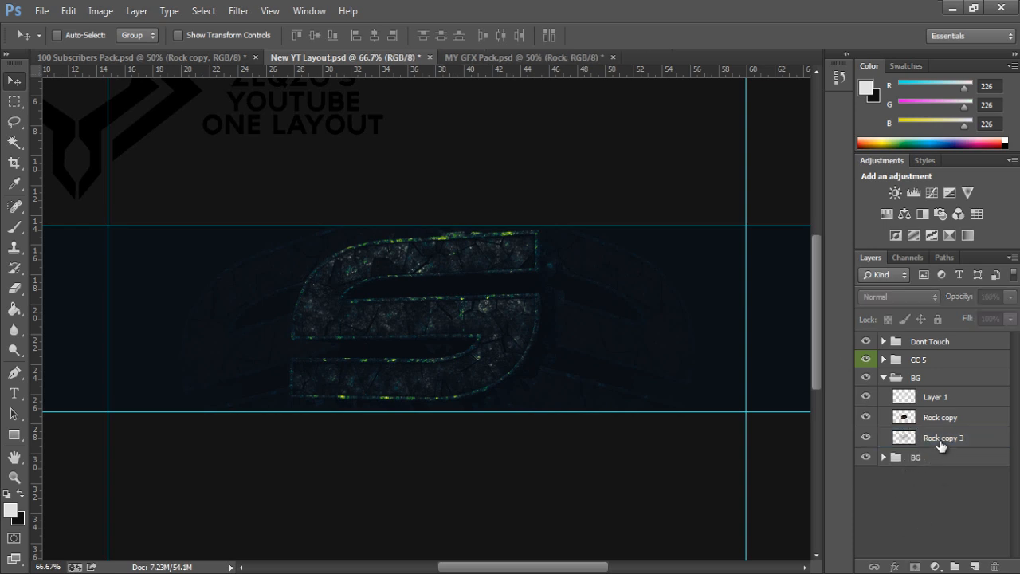
# Delete the Rock copy layer from 100 Subscribers Pack.psd and expand the Grunges group
pyautogui.moveTo(946, 420); pyautogui.dragTo(334, 128)
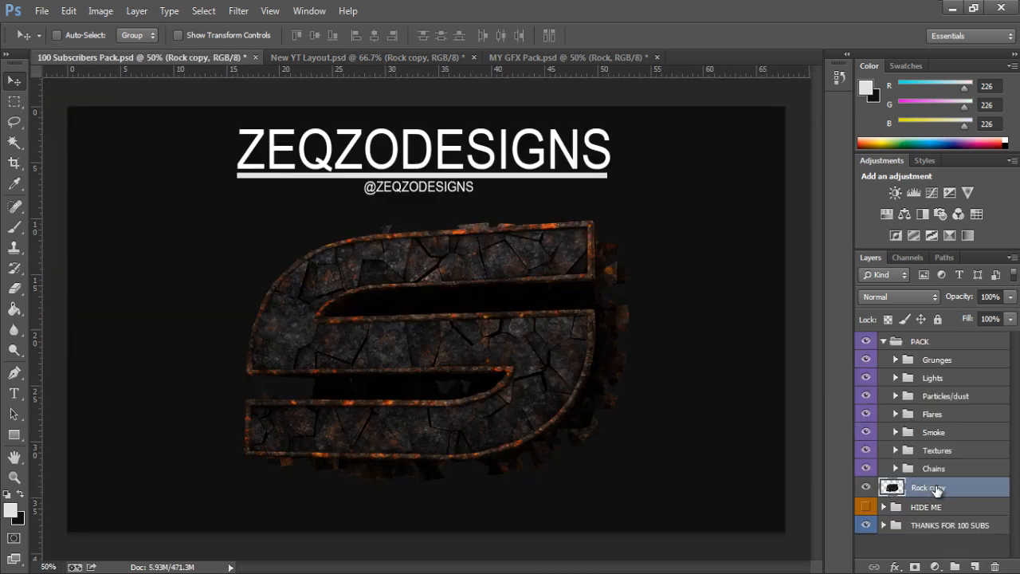
pyautogui.press('Delete')
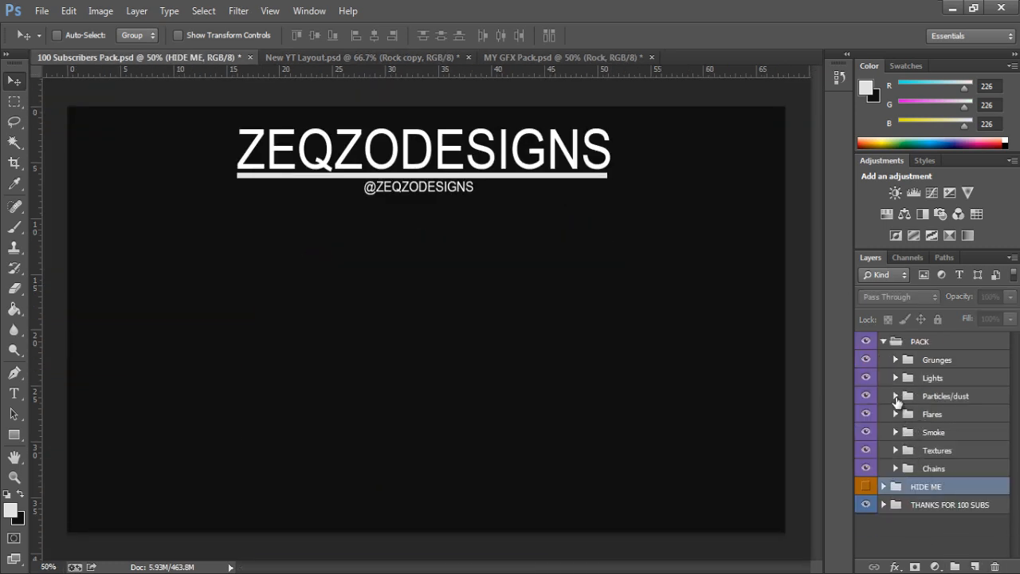
pyautogui.click(895, 362)
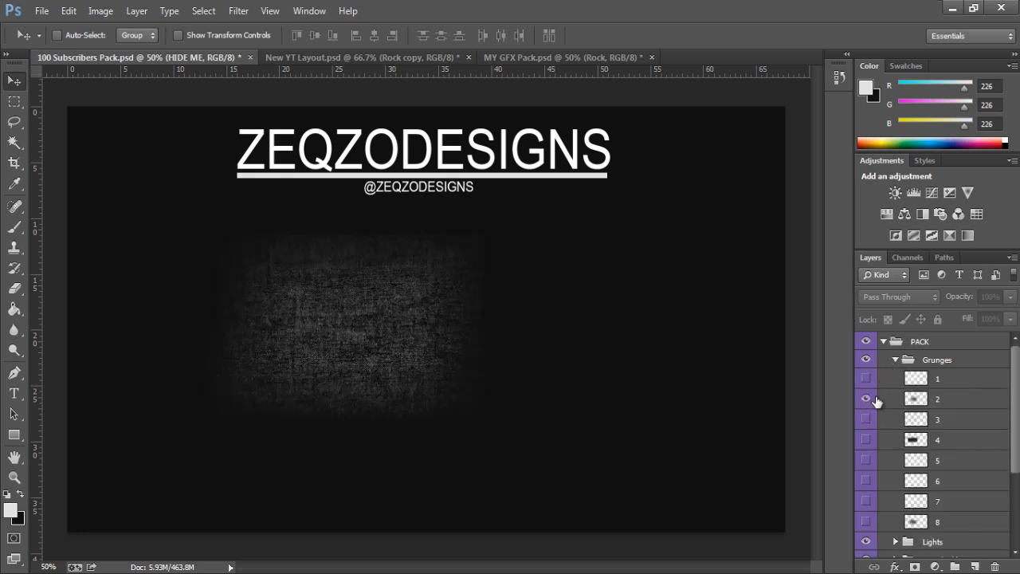
# Preview grunges 2 to 4 and copy grunge 4 into New YT Layout.psd
pyautogui.click(865, 398)
pyautogui.click(865, 399)
pyautogui.click(866, 419)
pyautogui.click(866, 420)
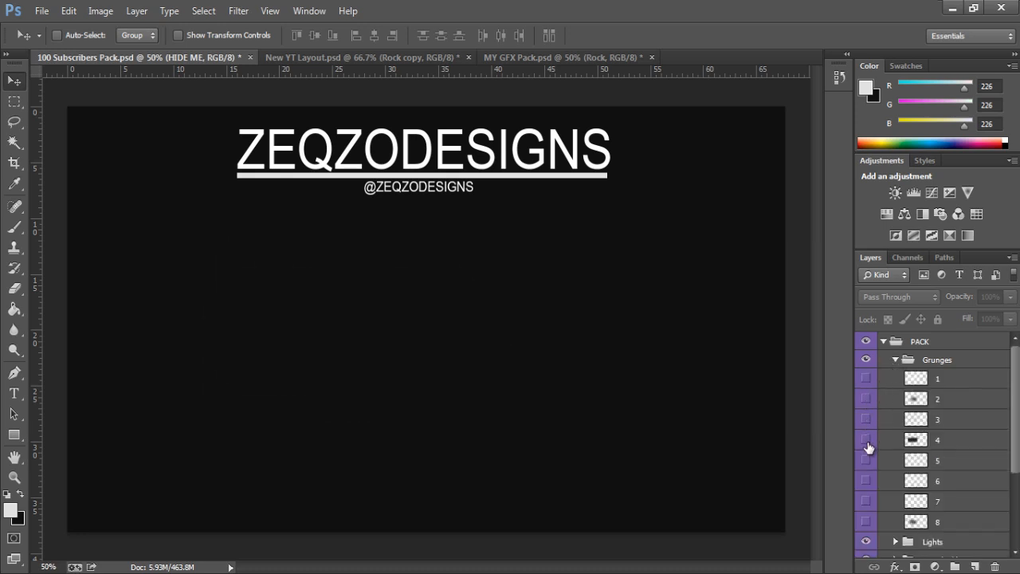
pyautogui.click(866, 439)
pyautogui.click(924, 451)
pyautogui.moveTo(638, 444); pyautogui.dragTo(386, 355)
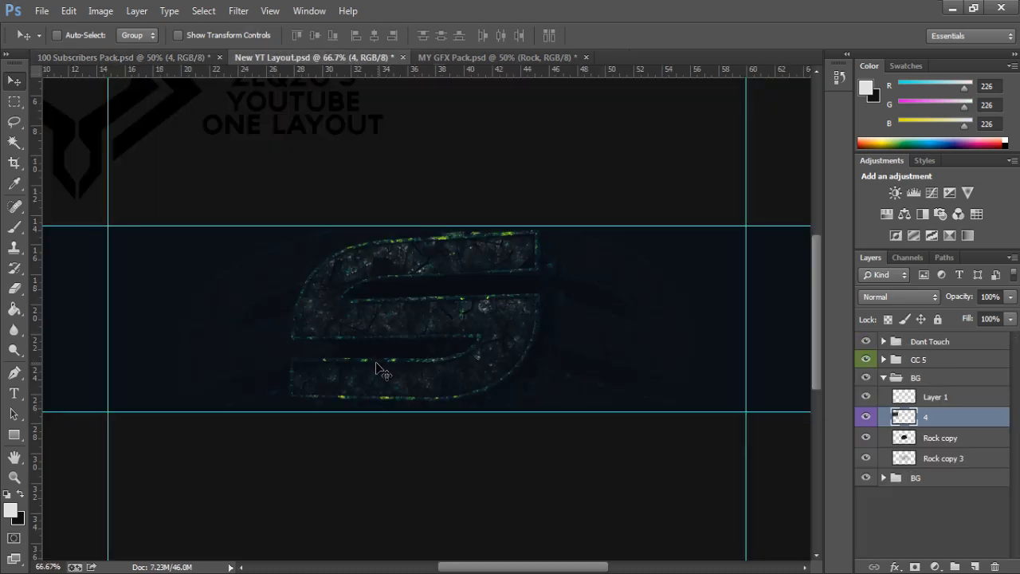
# Move layer 4 beneath Rock copy 3 and hide Layer 1, Rock copy and Rock copy 3
pyautogui.moveTo(943, 423); pyautogui.dragTo(952, 464)
pyautogui.click(866, 418)
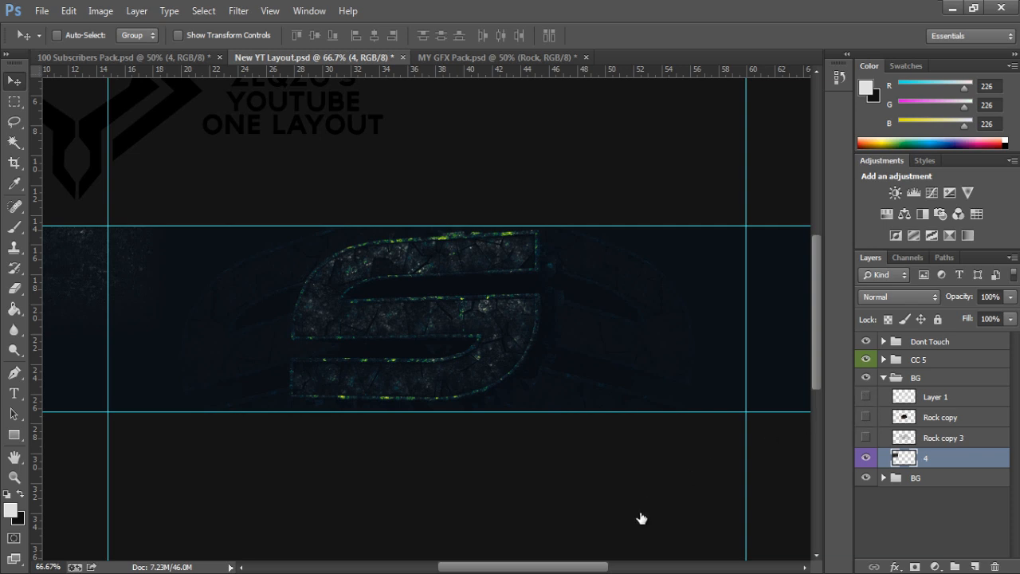
# Position grunge 4 at the banner's left end and duplicate it twice to the right to cover the full banner width
pyautogui.moveTo(595, 567); pyautogui.dragTo(522, 567)
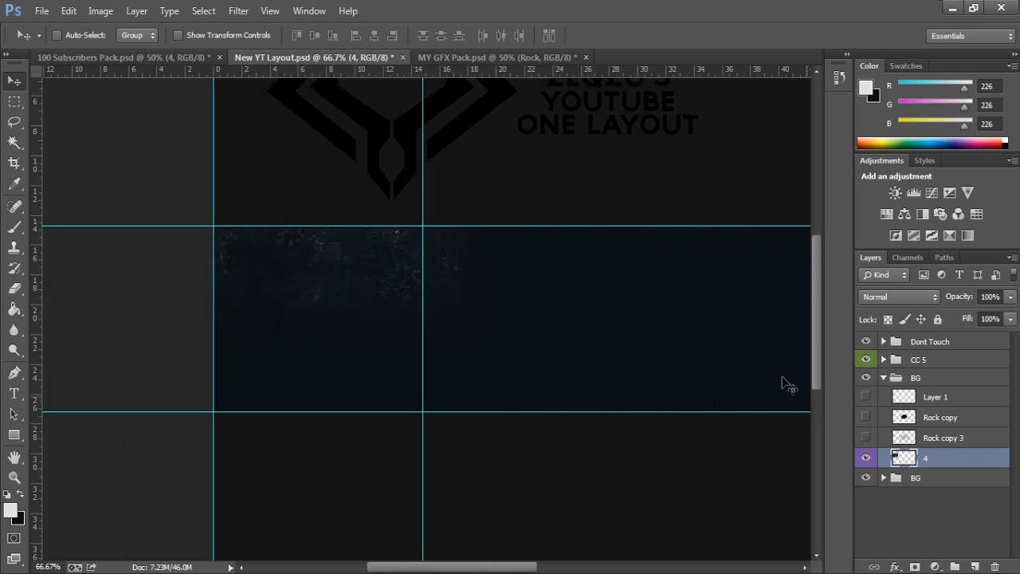
pyautogui.moveTo(498, 281); pyautogui.dragTo(512, 411)
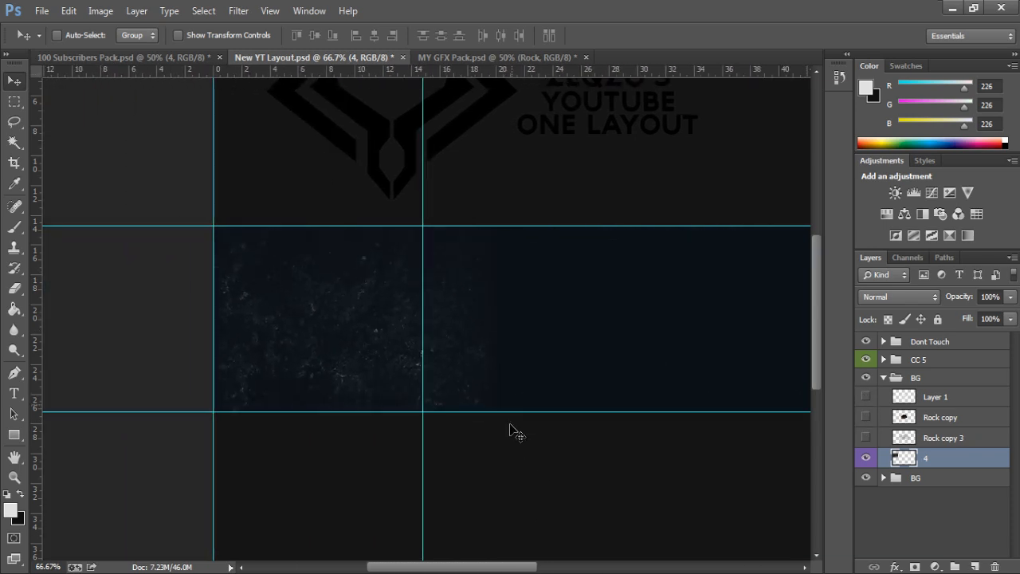
pyautogui.moveTo(513, 566); pyautogui.dragTo(559, 567)
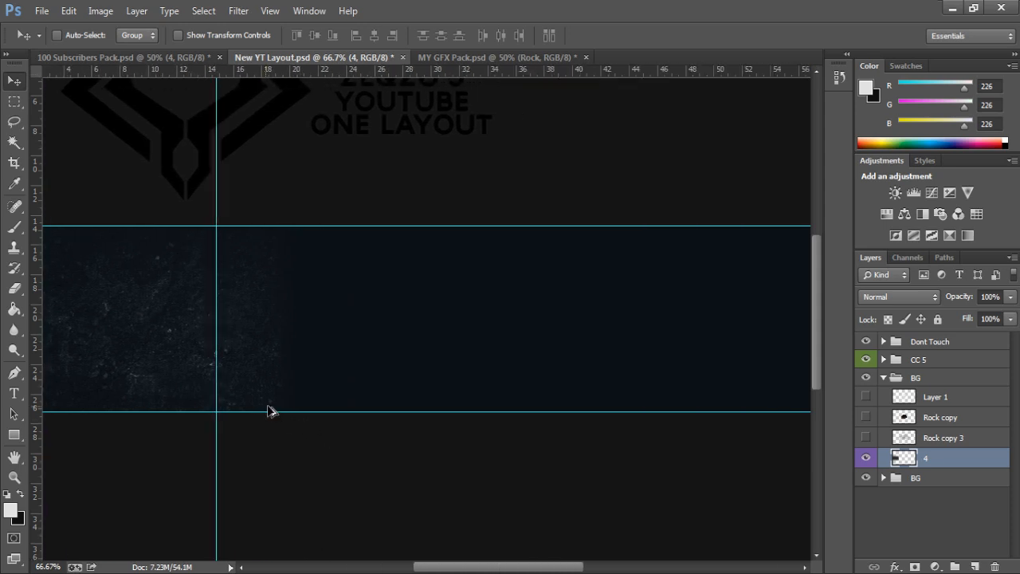
pyautogui.moveTo(267, 411); pyautogui.dragTo(731, 419)
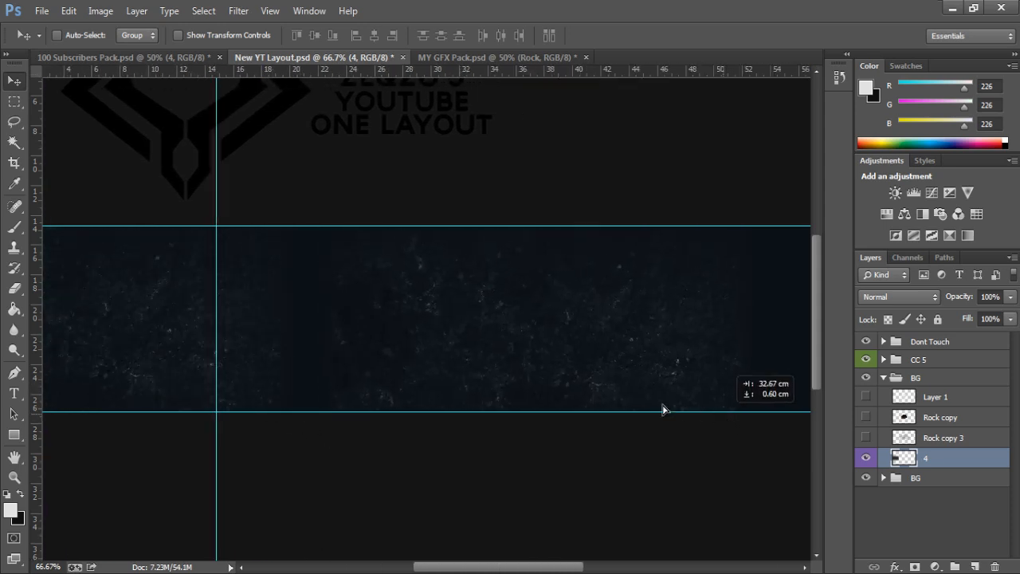
pyautogui.keyDown('alt'); pyautogui.moveTo(663, 405); pyautogui.dragTo(647, 410); pyautogui.keyUp('alt')
pyautogui.moveTo(548, 570); pyautogui.dragTo(645, 567)
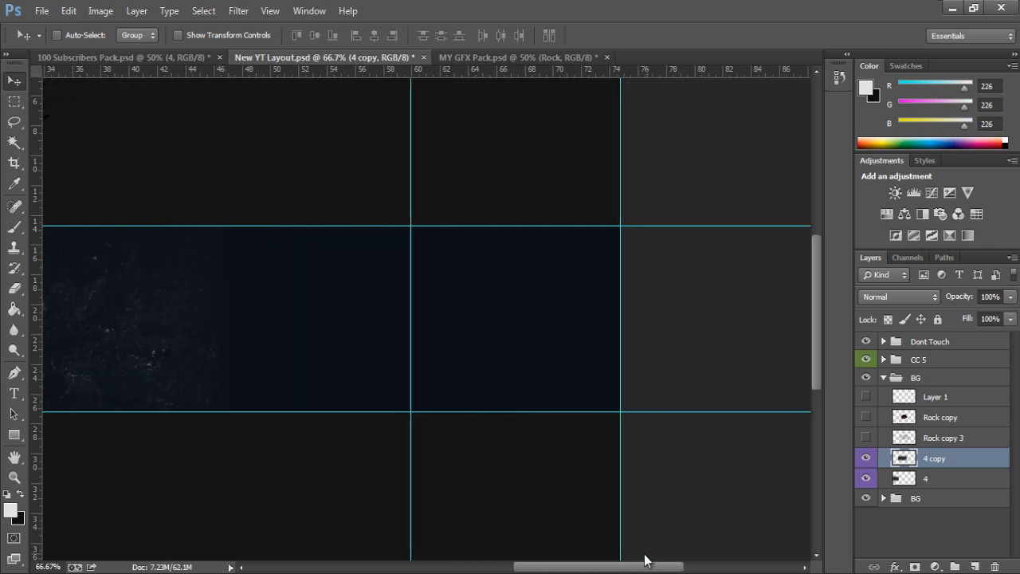
pyautogui.keyDown('alt'); pyautogui.moveTo(769, 414); pyautogui.dragTo(773, 412); pyautogui.keyUp('alt')
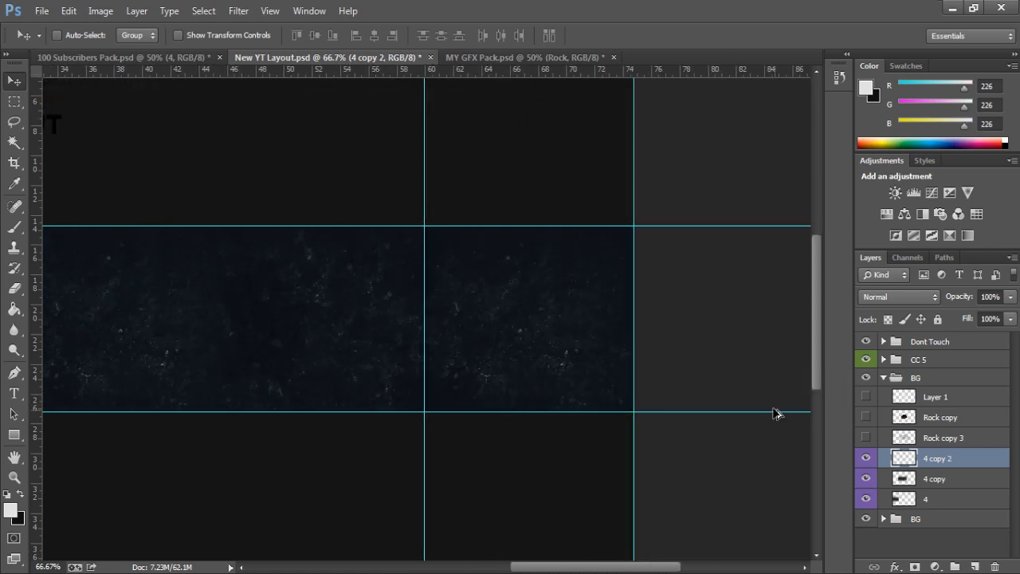
# Merge the three grunge 4 layers and set the merged layer's opacity to 36%
pyautogui.keyDown('shift'); pyautogui.click(934, 500); pyautogui.keyUp('shift')
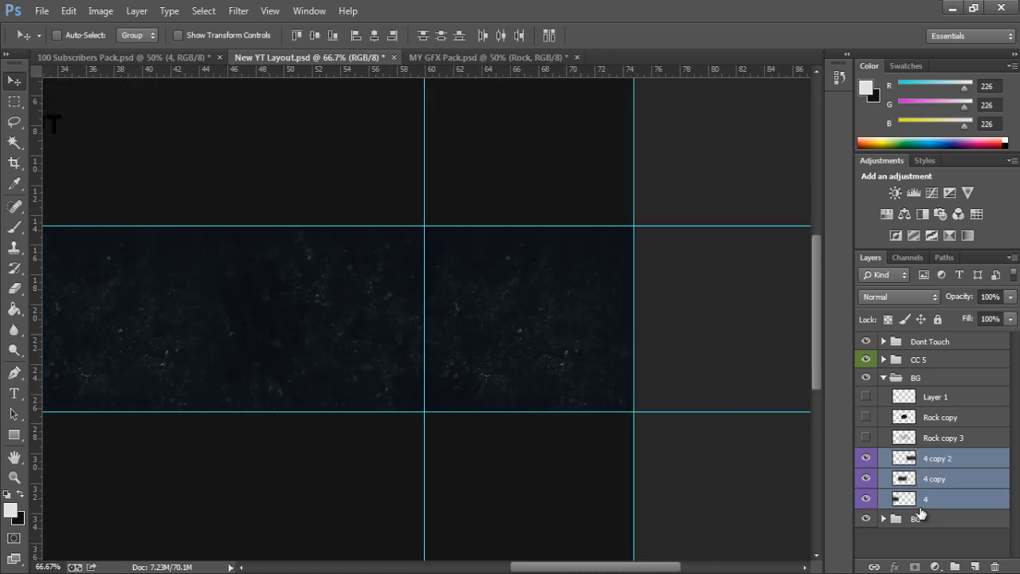
pyautogui.hotkey('ctrl', 'e')
pyautogui.moveTo(963, 307); pyautogui.dragTo(987, 311)
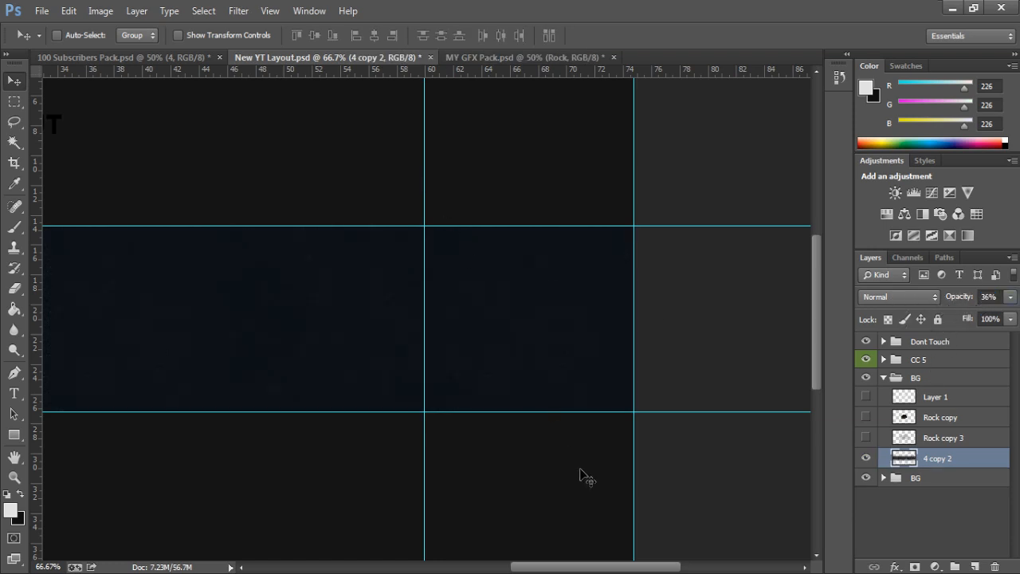
# Hide grunge 4 in 100 Subscribers Pack.psd and preview grunges 5 through 8 one at a time
pyautogui.moveTo(603, 567); pyautogui.dragTo(528, 564)
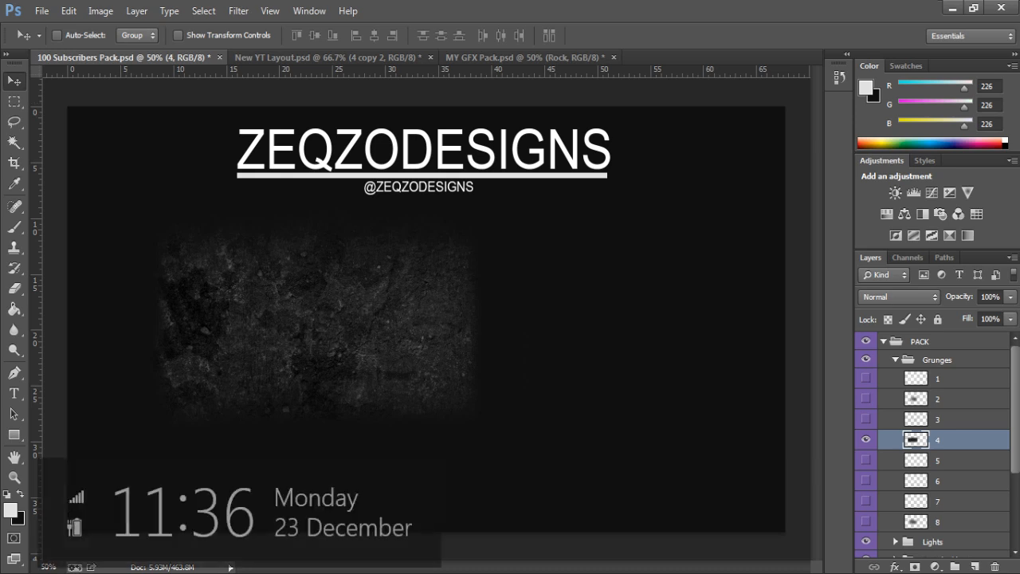
pyautogui.click(866, 439)
pyautogui.click(866, 460)
pyautogui.click(866, 460)
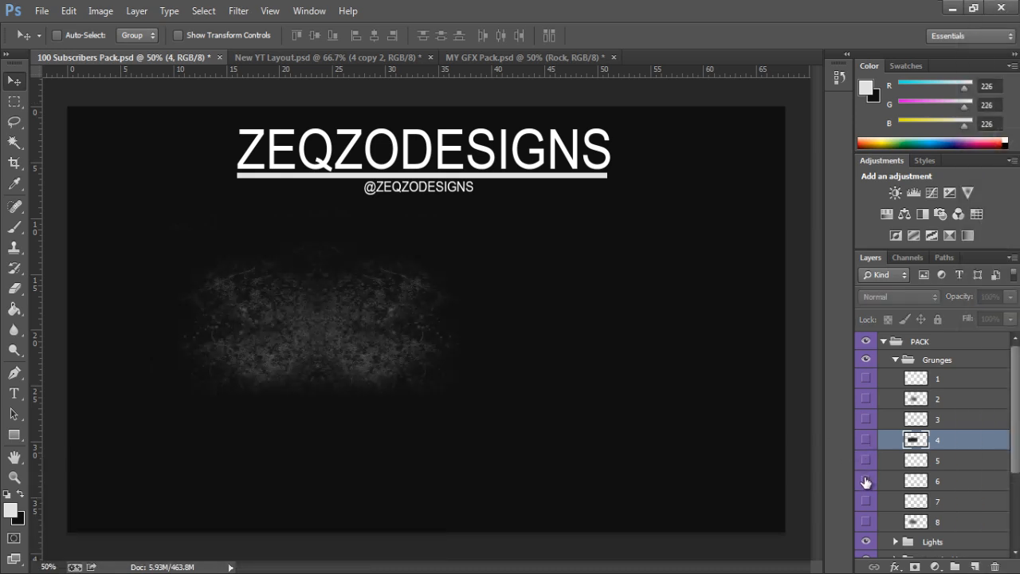
pyautogui.click(866, 481)
pyautogui.click(866, 481)
pyautogui.click(867, 501)
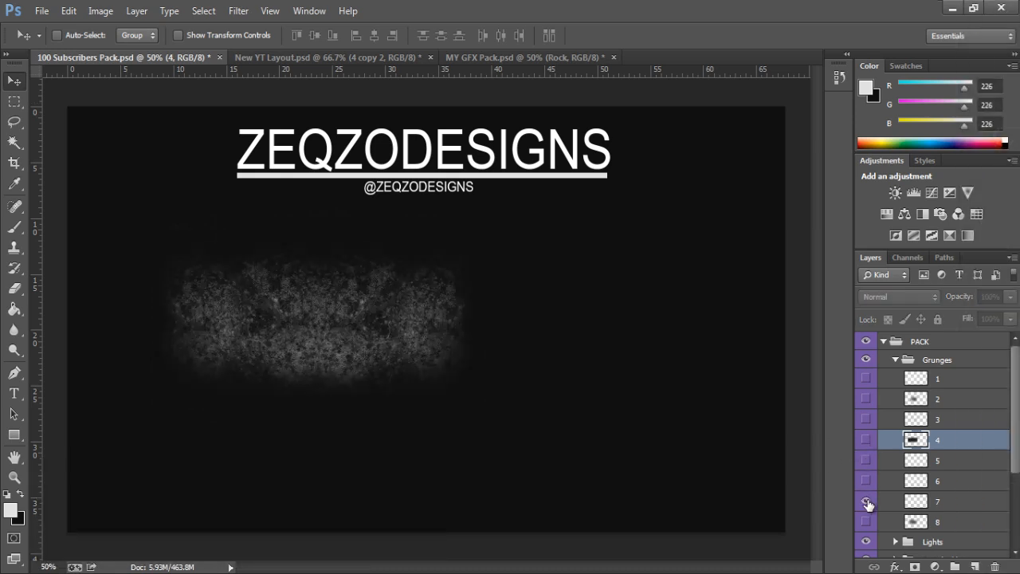
pyautogui.click(865, 522)
pyautogui.click(866, 523)
pyautogui.click(867, 502)
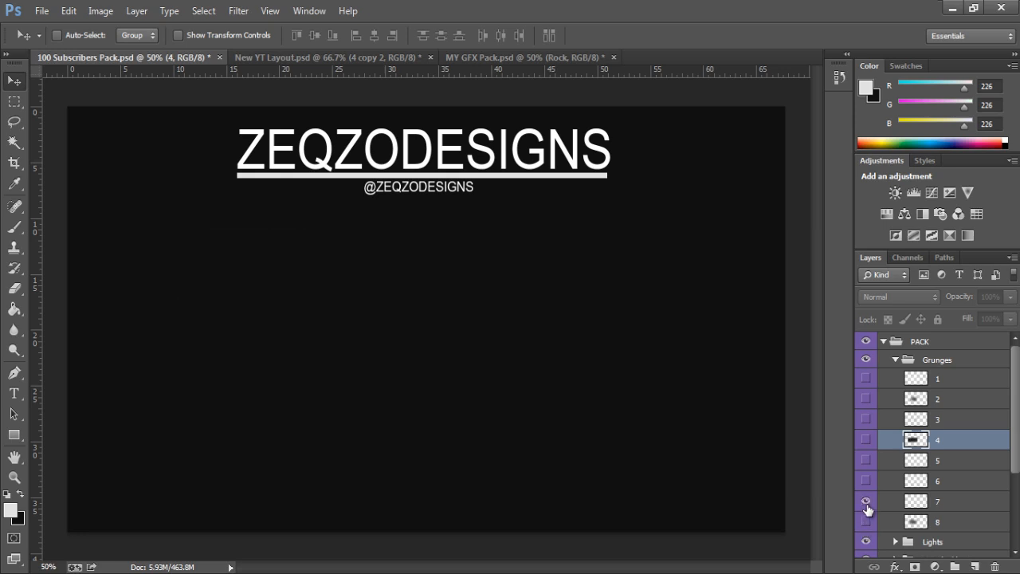
# Copy grunge 7 into New YT Layout.psd above the merged grunge layer and place it toward the banner's left end
pyautogui.click(900, 506)
pyautogui.moveTo(191, 215); pyautogui.dragTo(214, 185)
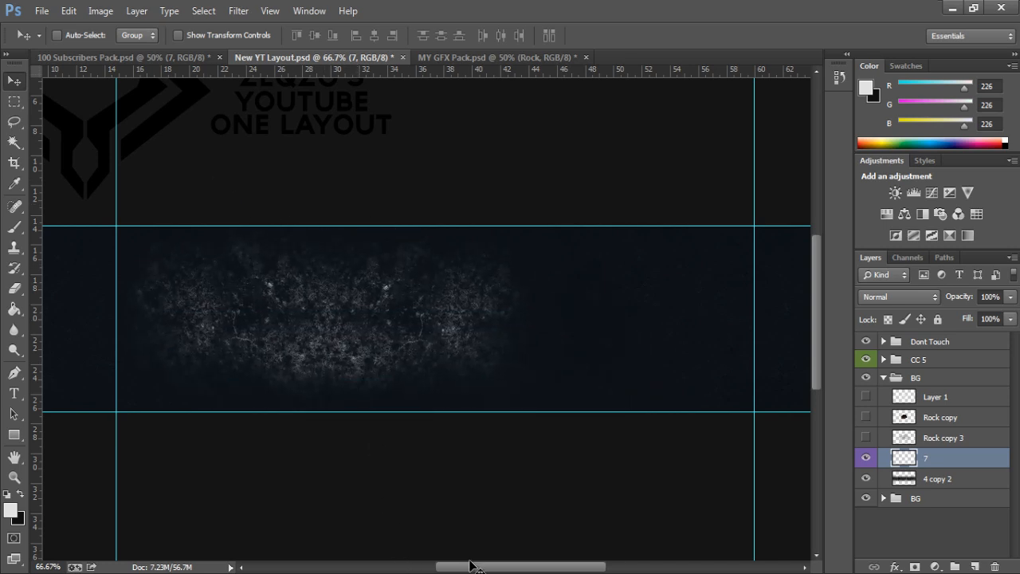
pyautogui.moveTo(470, 565); pyautogui.dragTo(419, 565)
# Duplicate grunge 7 three times to the right until the texture reaches the banner's right end
pyautogui.moveTo(585, 358); pyautogui.dragTo(637, 319)
pyautogui.moveTo(486, 565); pyautogui.dragTo(552, 565)
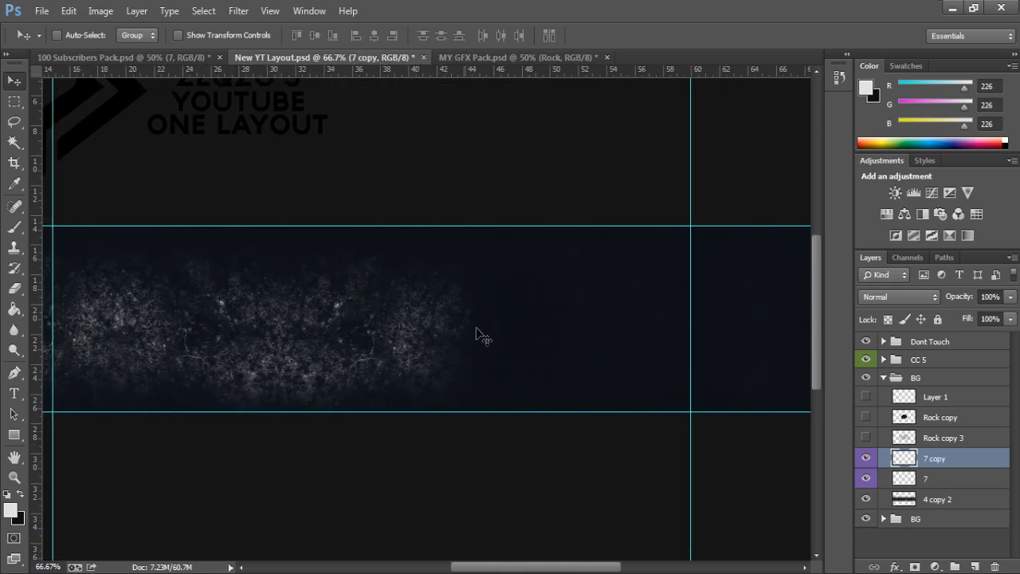
pyautogui.moveTo(542, 335); pyautogui.dragTo(592, 338)
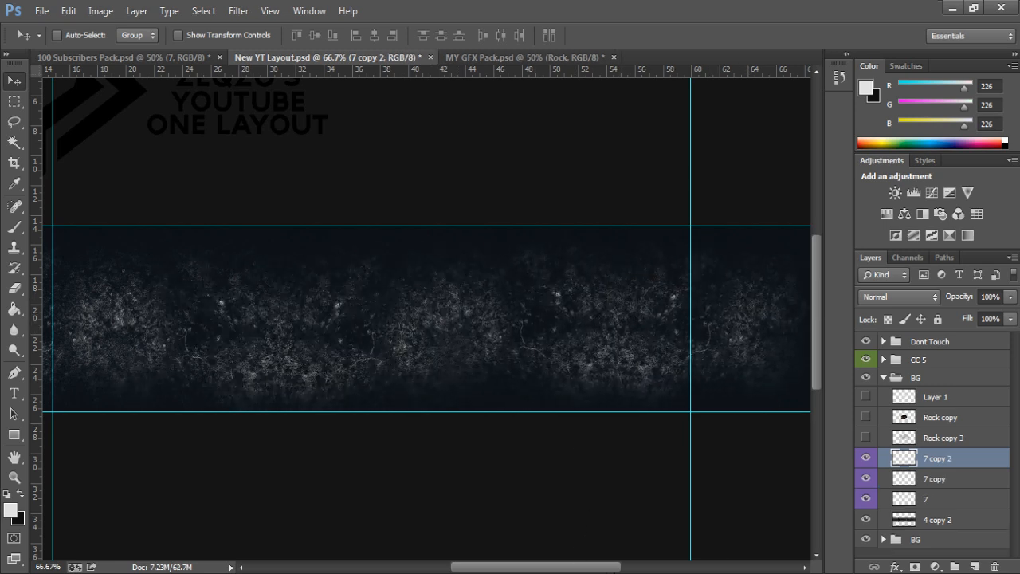
pyautogui.moveTo(623, 569); pyautogui.dragTo(676, 569)
pyautogui.keyDown('alt'); pyautogui.moveTo(685, 411); pyautogui.dragTo(704, 395); pyautogui.keyUp('alt')
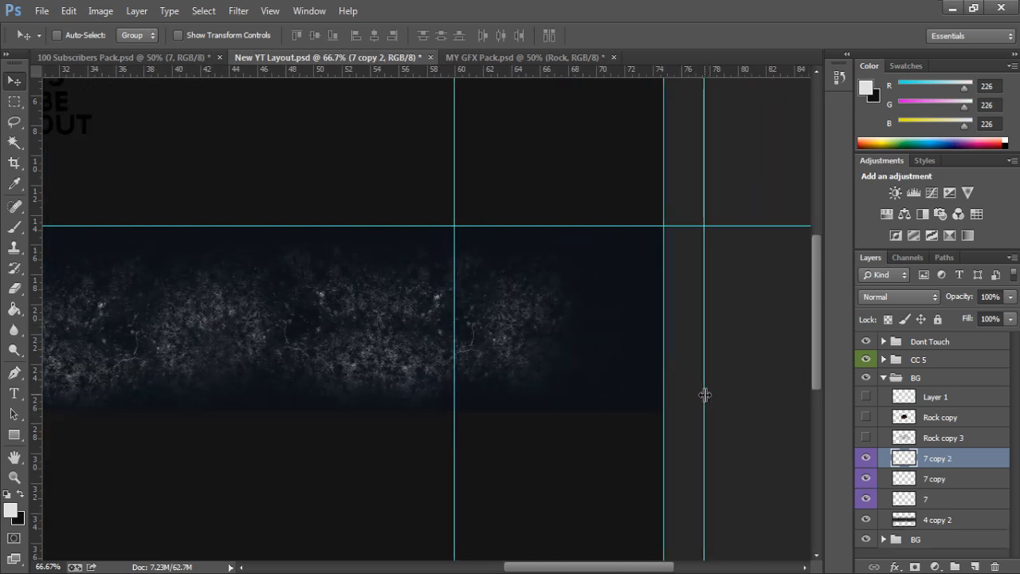
pyautogui.hotkey('ctrl', 'z')
pyautogui.keyDown('alt'); pyautogui.moveTo(550, 351); pyautogui.dragTo(646, 341); pyautogui.keyUp('alt')
# Merge the four grunge 7 layers and set the merged layer's opacity to 28%
pyautogui.keyDown('shift'); pyautogui.click(927, 518); pyautogui.keyUp('shift')
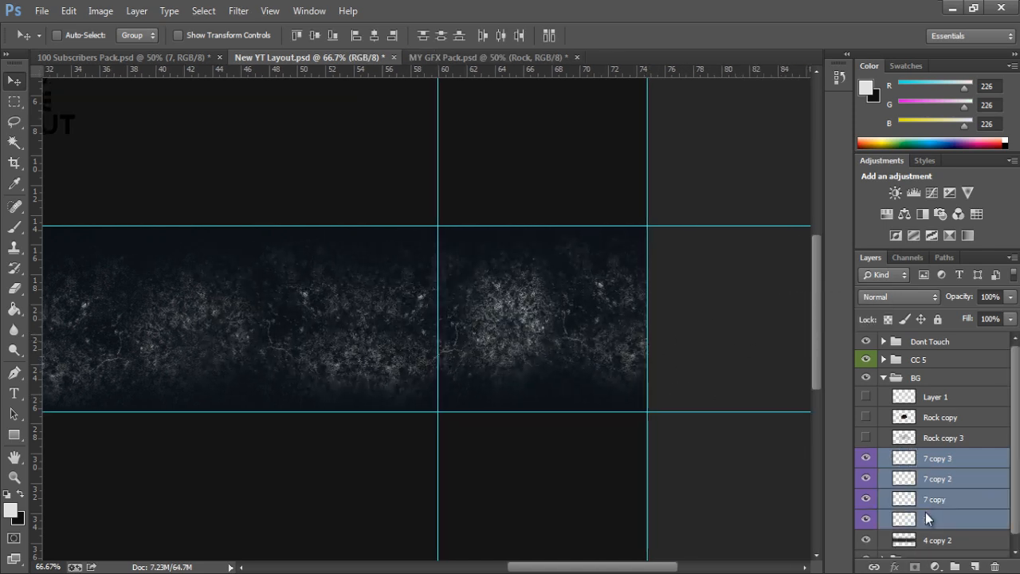
pyautogui.hotkey('ctrl', 'e')
pyautogui.press('6')
pyautogui.press('5')
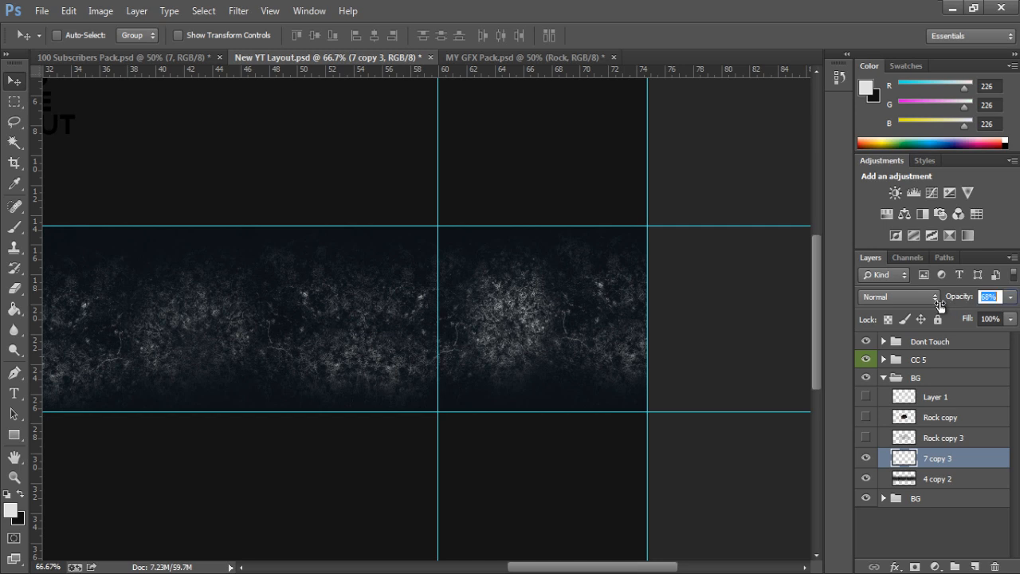
pyautogui.press('2')
pyautogui.press('8')
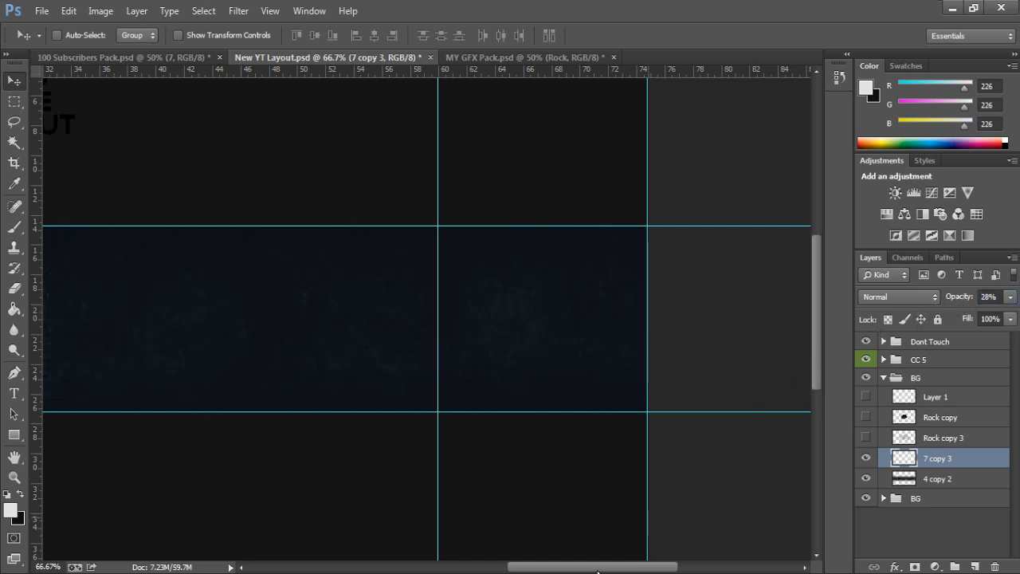
# Show Layer 1, Rock copy and Rock copy 3 again and create a new layer above them in the BG group
pyautogui.moveTo(594, 567); pyautogui.dragTo(531, 567)
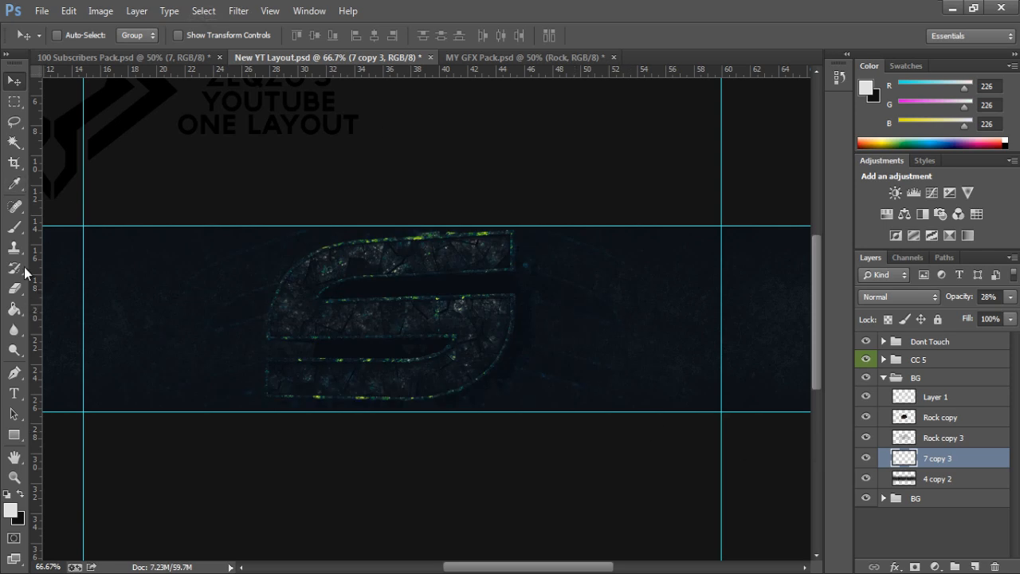
pyautogui.click(22, 229)
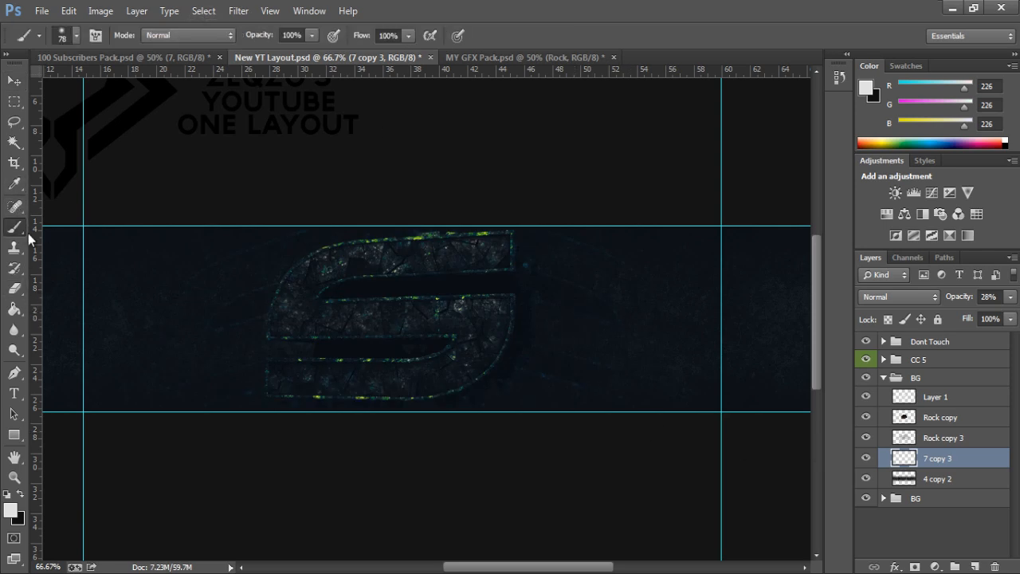
pyautogui.click(974, 567)
pyautogui.moveTo(935, 457); pyautogui.dragTo(936, 388)
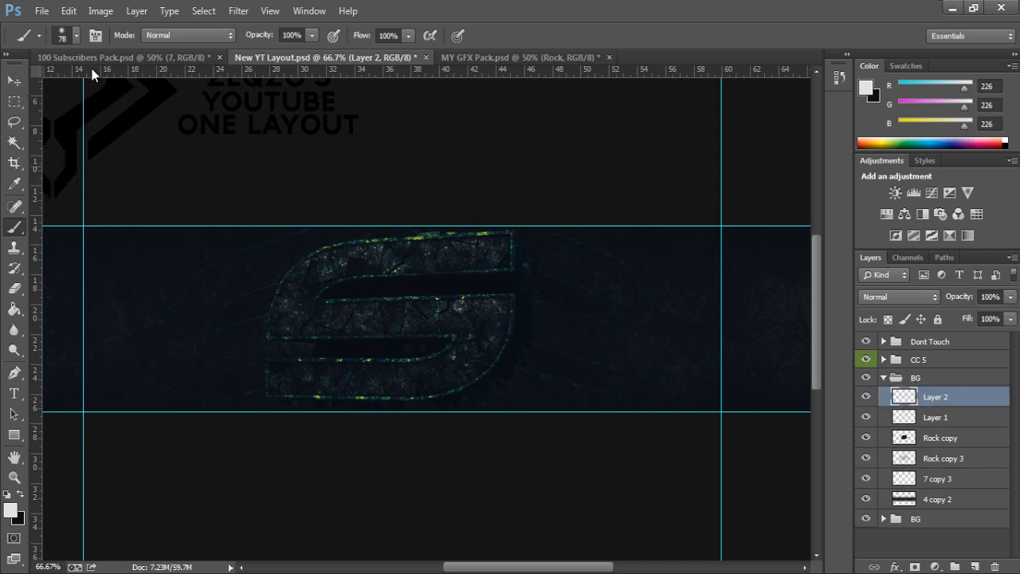
# Set the soft round brush to 507 px and paint a light grey glow just above the S logo on Layer 2
pyautogui.click(77, 35)
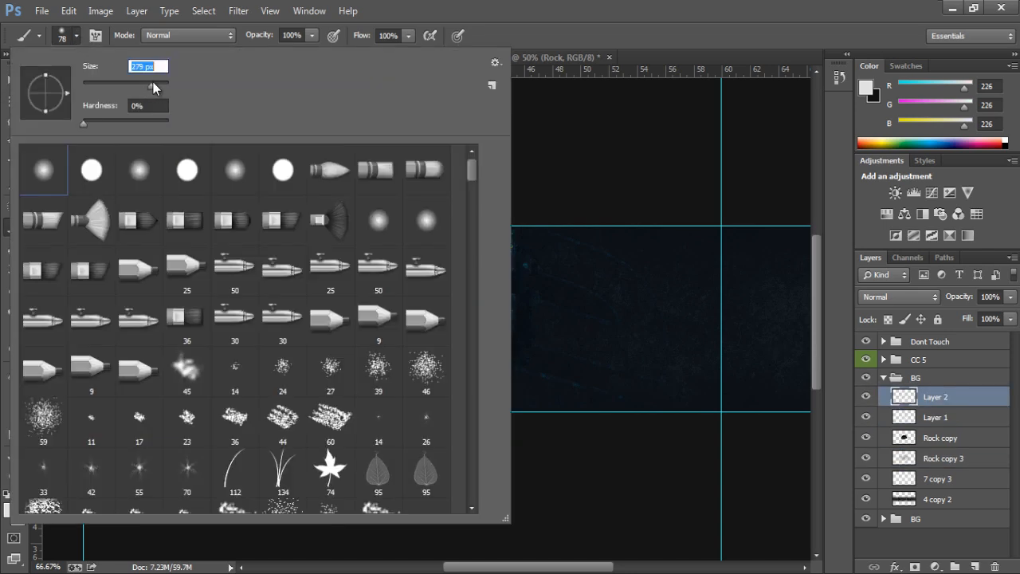
pyautogui.moveTo(156, 81); pyautogui.dragTo(158, 83)
pyautogui.moveTo(158, 85); pyautogui.dragTo(160, 85)
pyautogui.press('Return')
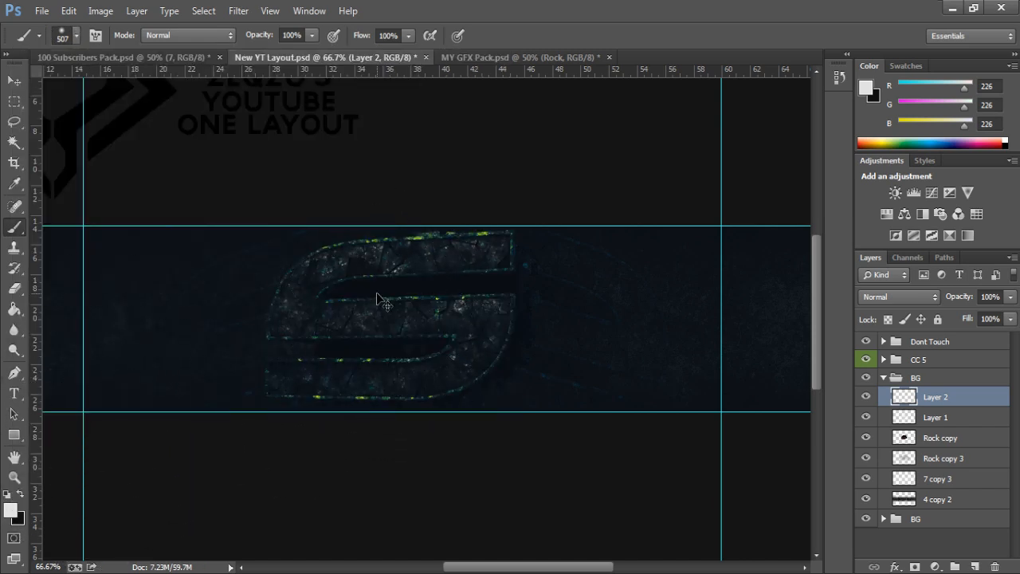
pyautogui.hotkey('ctrl', '0')
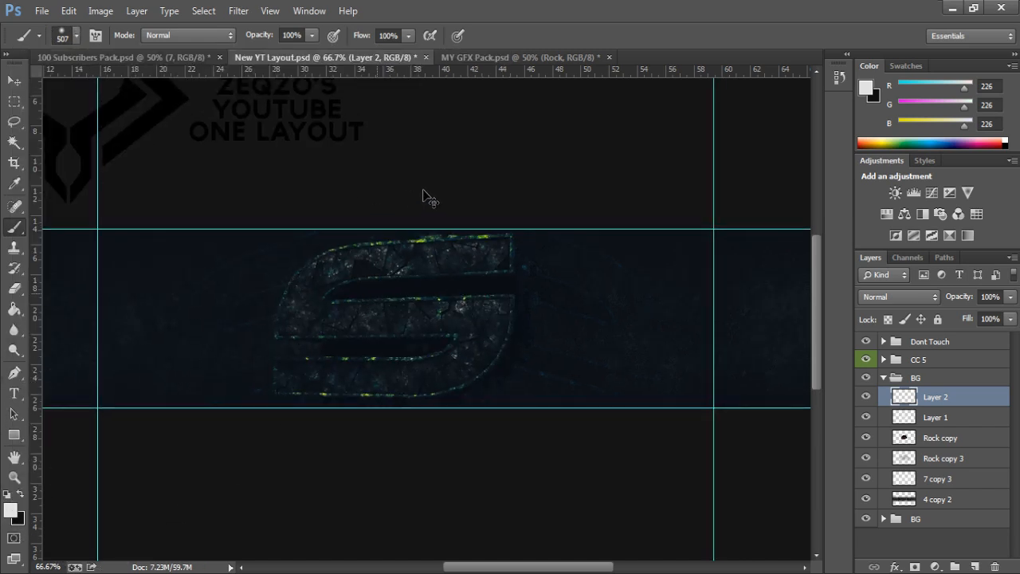
pyautogui.hotkey('ctrl', '-')
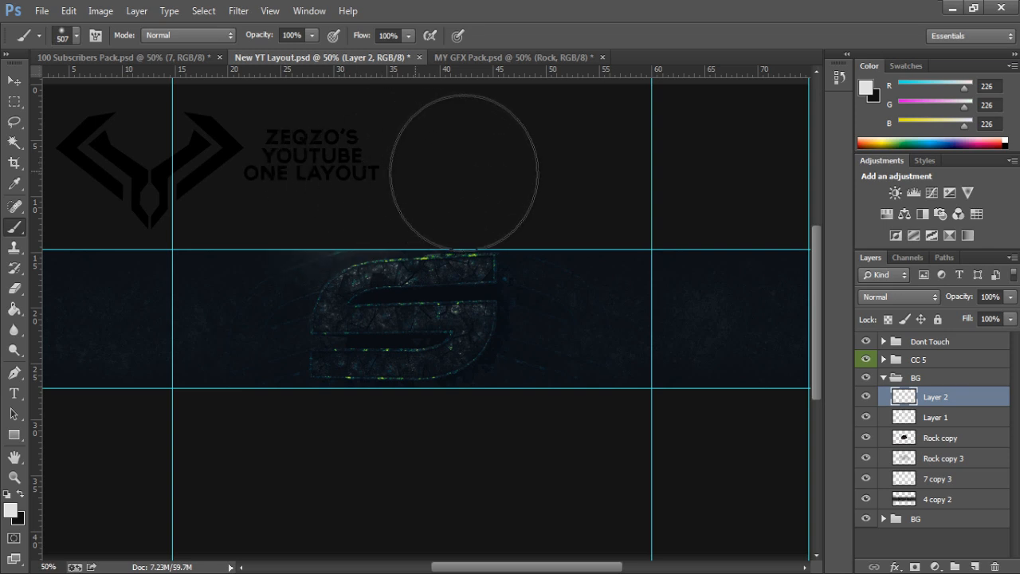
pyautogui.click(492, 168)
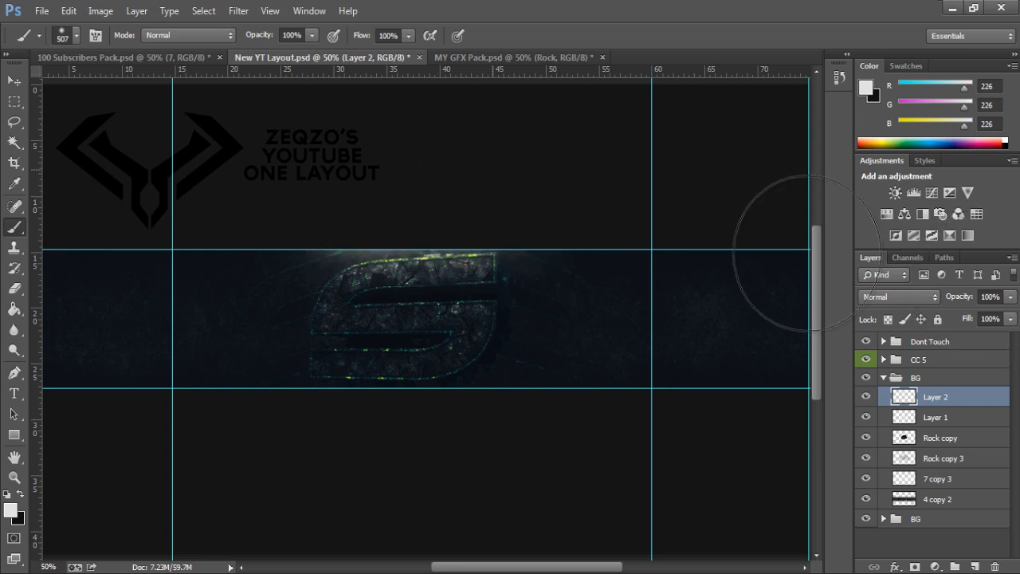
# Set Layer 2's opacity to 70% and position its glow along the S logo's upper edge
pyautogui.click(14, 81)
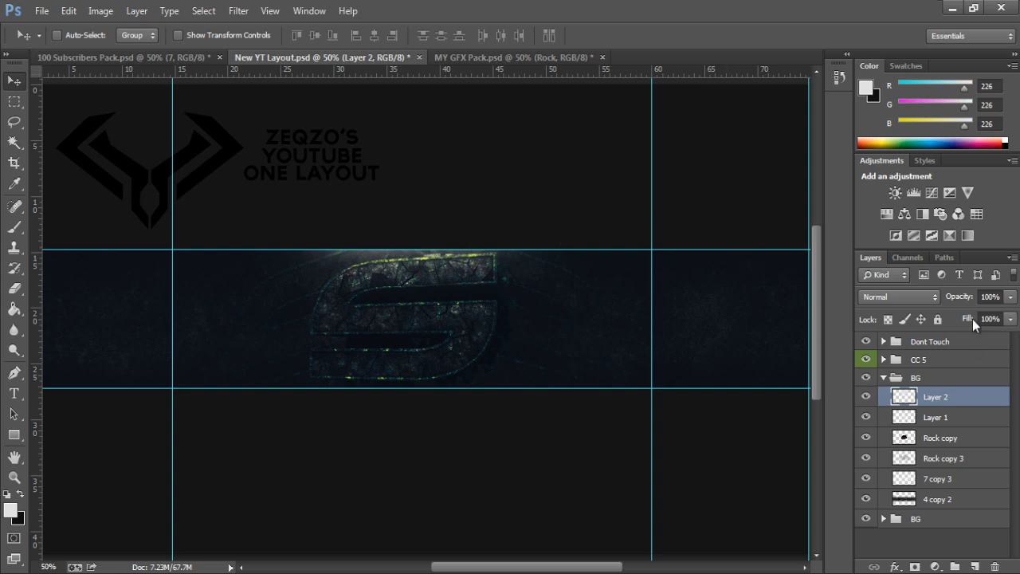
pyautogui.moveTo(972, 293); pyautogui.dragTo(962, 296)
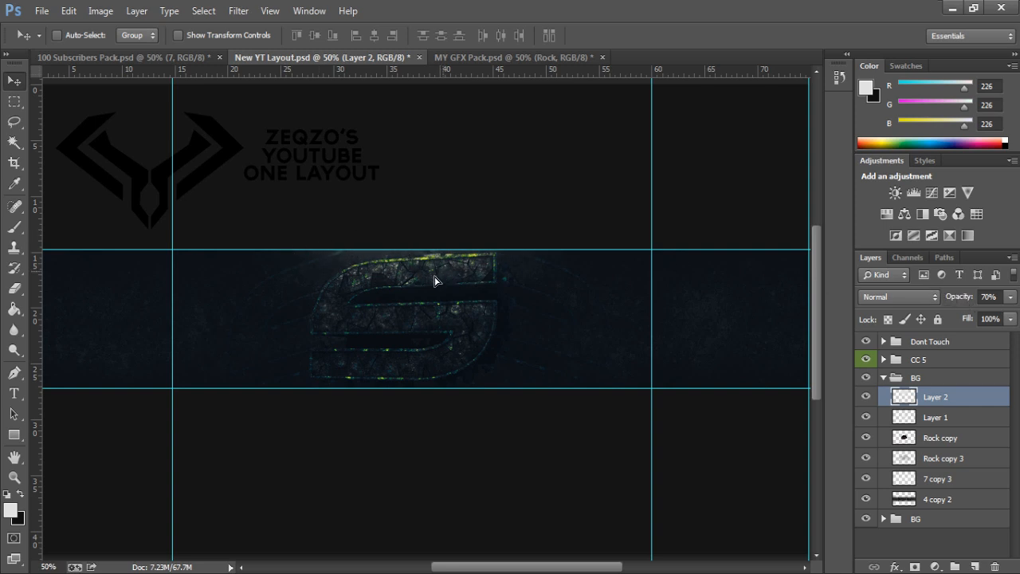
pyautogui.moveTo(413, 290); pyautogui.dragTo(403, 294)
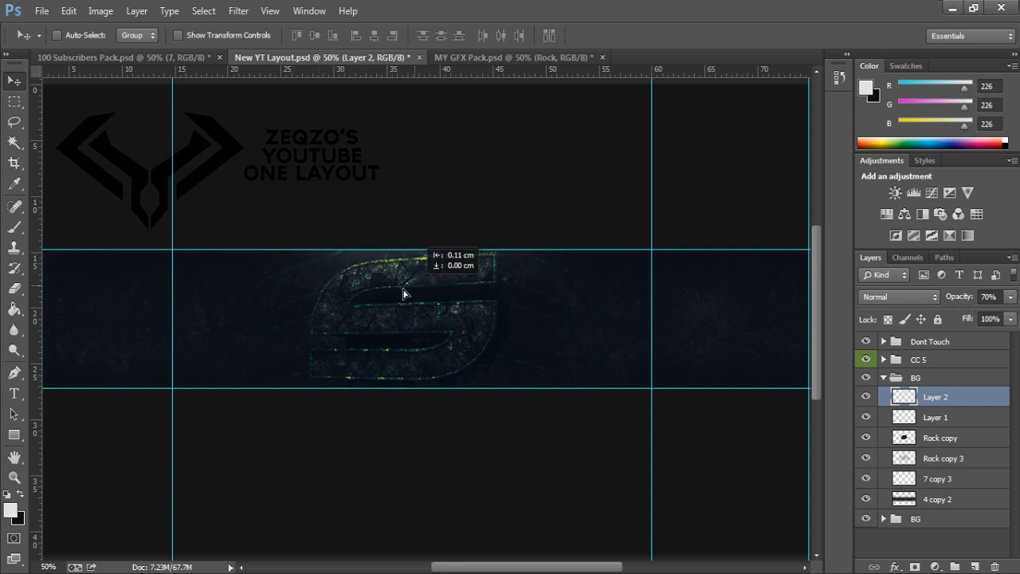
pyautogui.moveTo(479, 94); pyautogui.dragTo(408, 66)
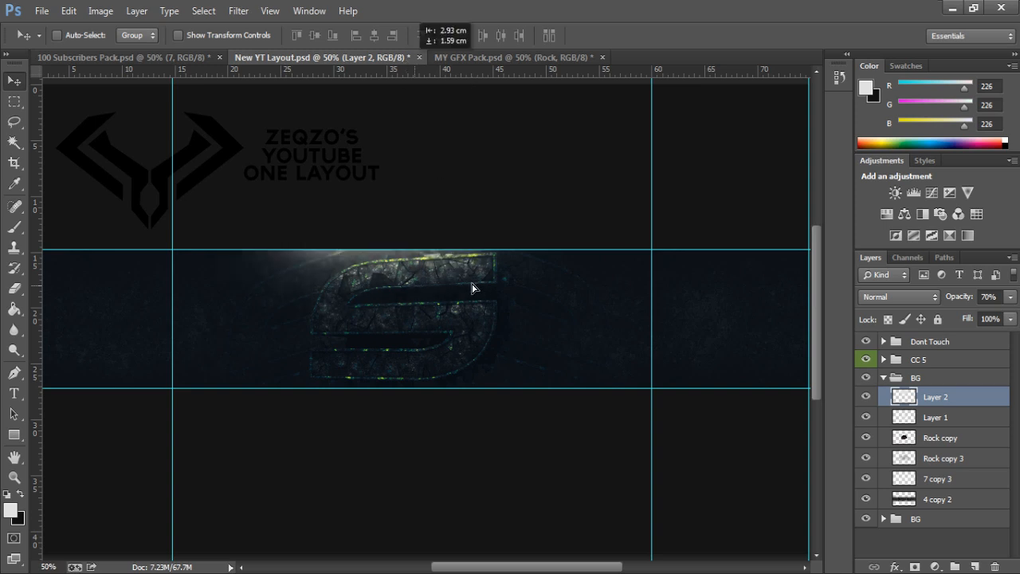
pyautogui.moveTo(472, 288); pyautogui.dragTo(514, 271)
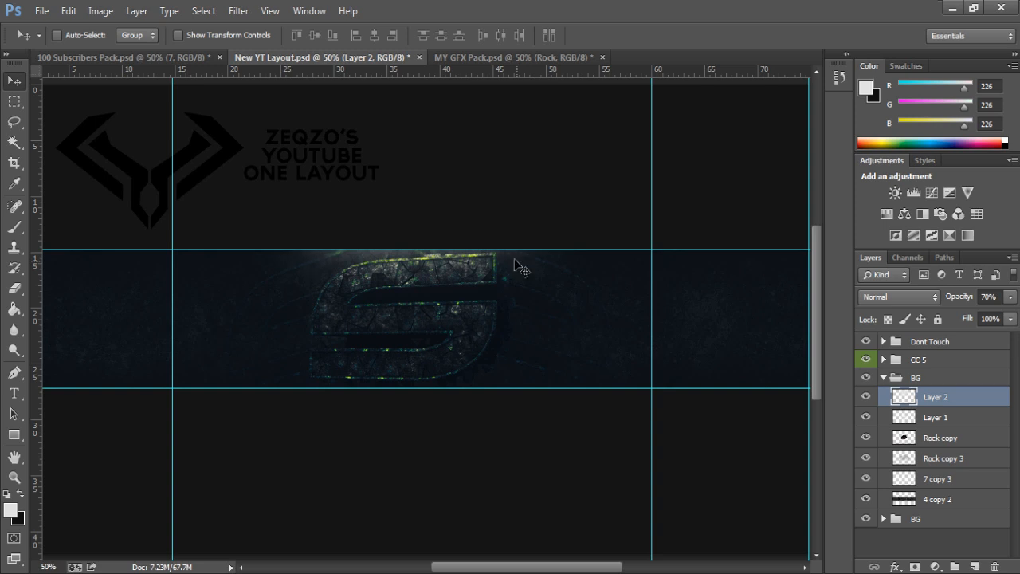
pyautogui.scroll(1, 68, 143)
# Hide grunge 7 in 100 Subscribers Pack.psd, collapse the Grunges group and expand the Lights group down to the Blur layer
pyautogui.click(119, 57)
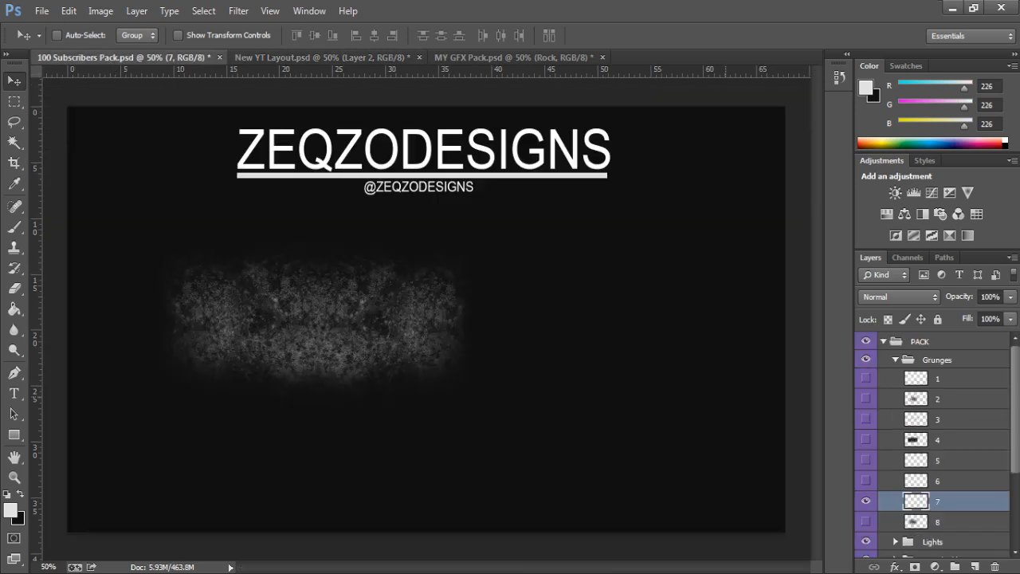
pyautogui.click(866, 500)
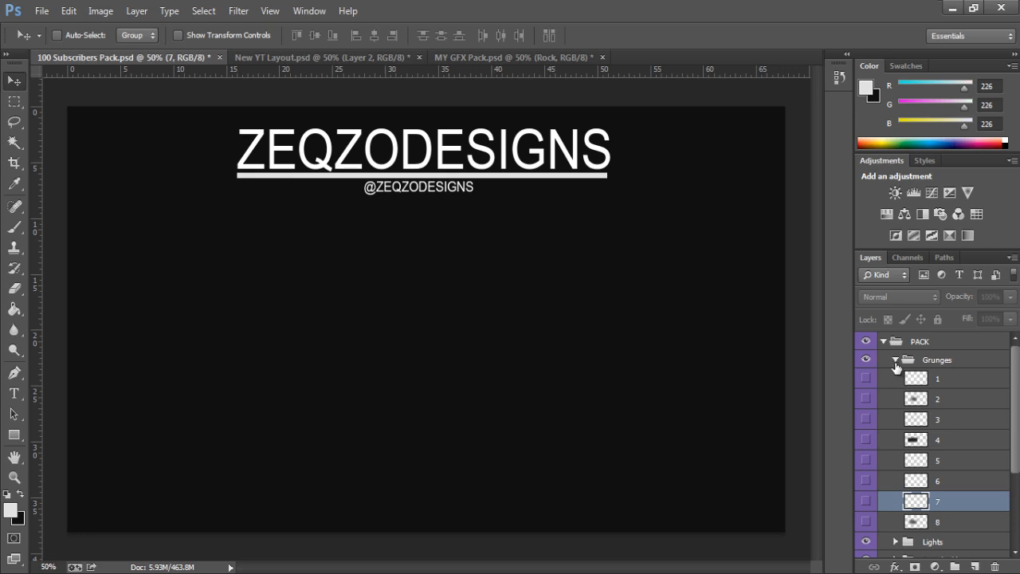
pyautogui.click(895, 361)
pyautogui.click(896, 379)
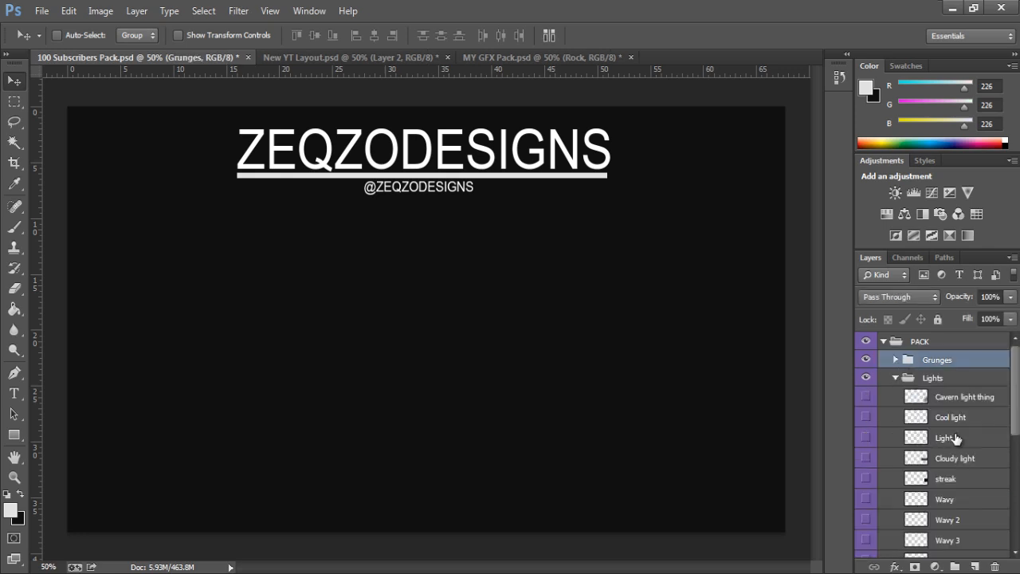
pyautogui.scroll(-5, 1012, 385)
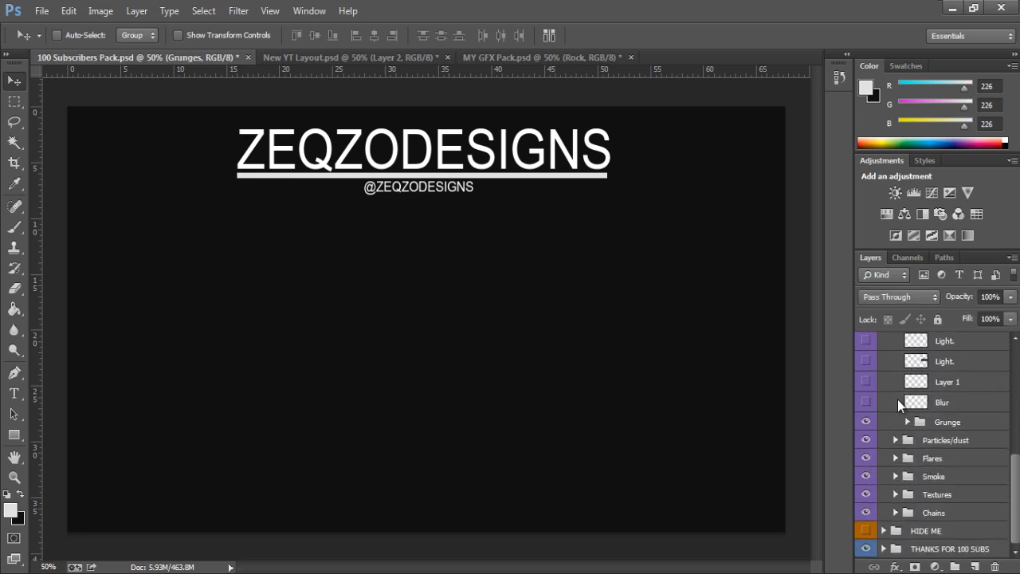
# Copy the Blur light into New YT Layout.psd above Layer 2, place it over the S logo's upper edge and reduce its opacity
pyautogui.click(921, 406)
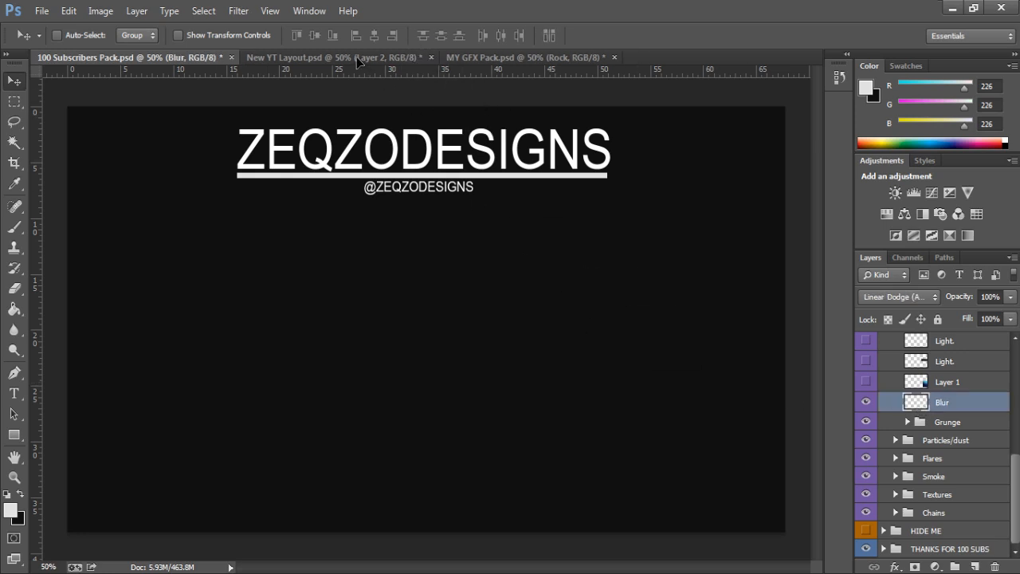
pyautogui.click(350, 58)
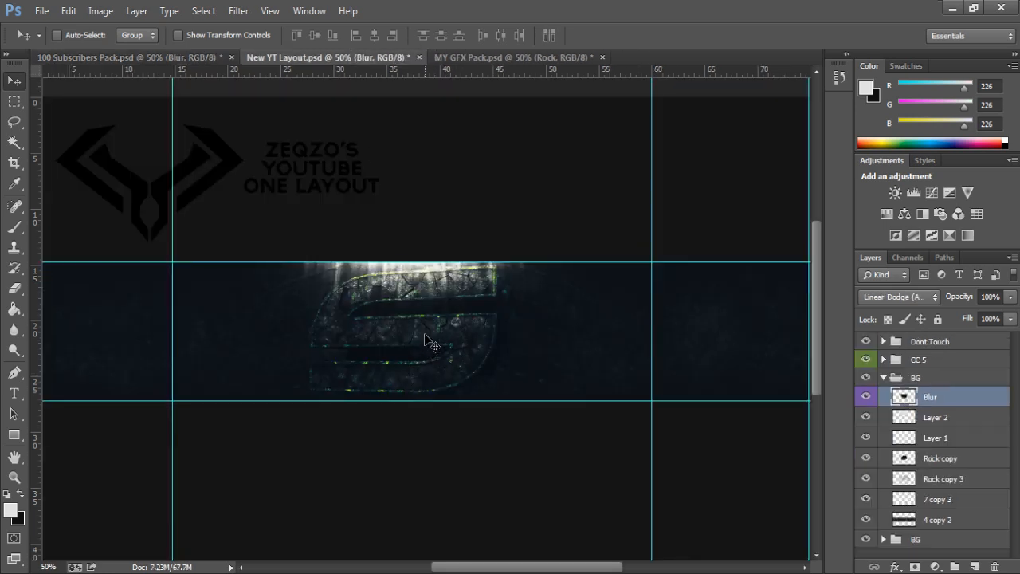
pyautogui.moveTo(434, 349); pyautogui.dragTo(430, 318)
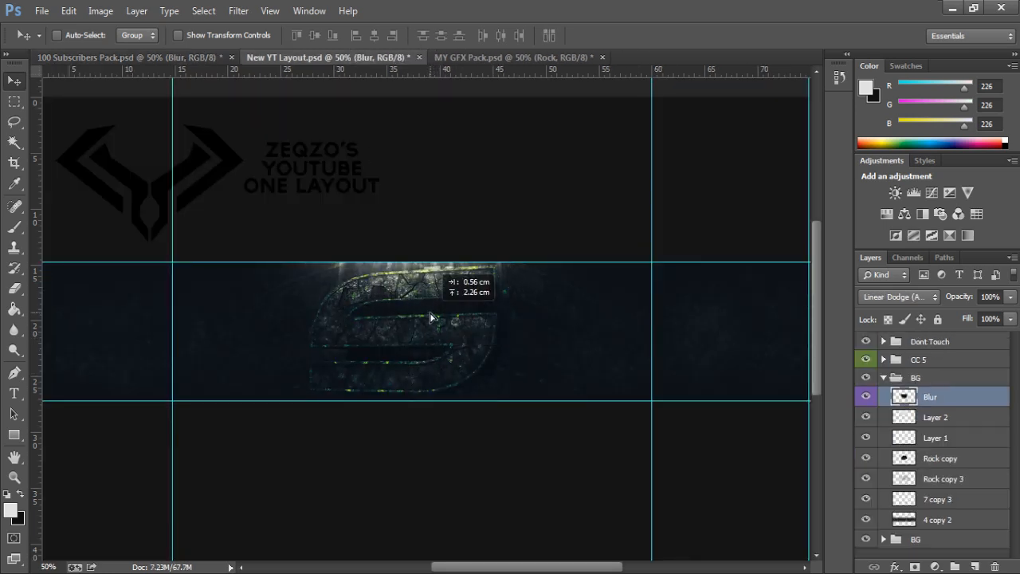
pyautogui.moveTo(952, 300)
pyautogui.mouseDown()
pyautogui.moveTo(972, 301)
pyautogui.moveTo(959, 302)
pyautogui.mouseUp()
# Create a new layer and place it above Blur in the BG group
pyautogui.click(939, 422)
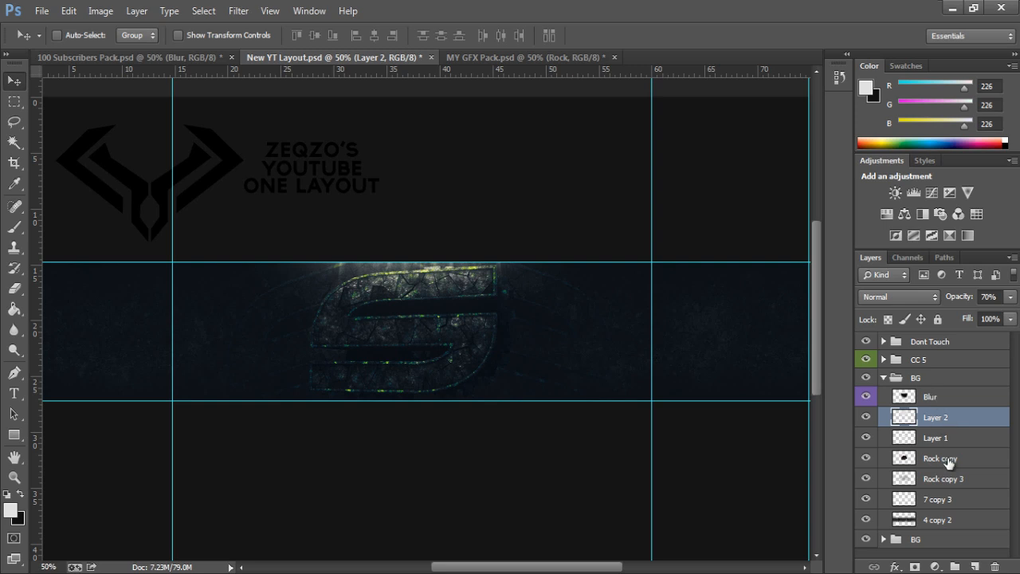
pyautogui.click(974, 566)
pyautogui.moveTo(942, 401); pyautogui.dragTo(942, 390)
# Set the foreground color to 00ff9c and paint a soft green glow below the S logo with the Brush tool on Layer 3
pyautogui.click(15, 228)
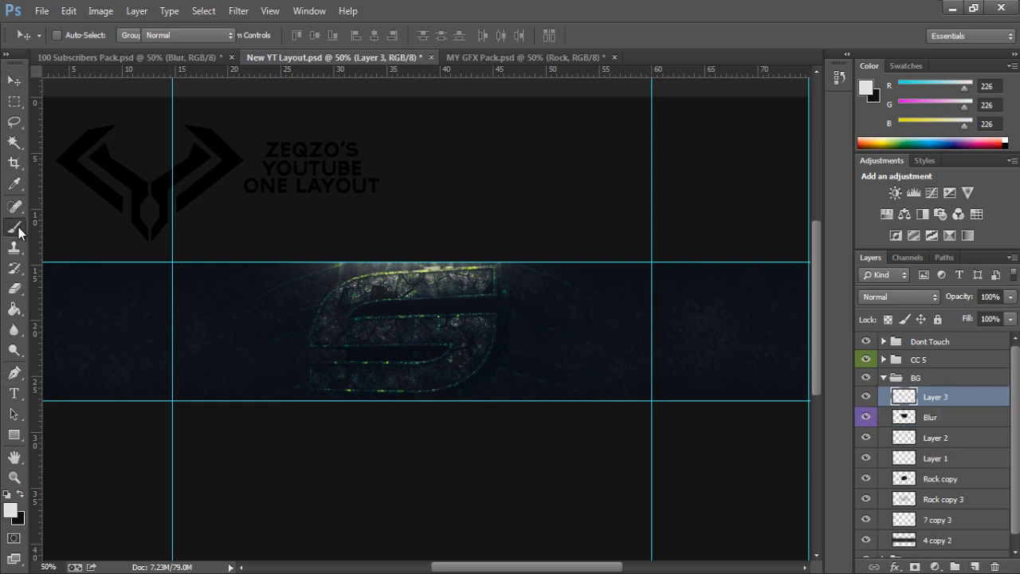
pyautogui.click(10, 510)
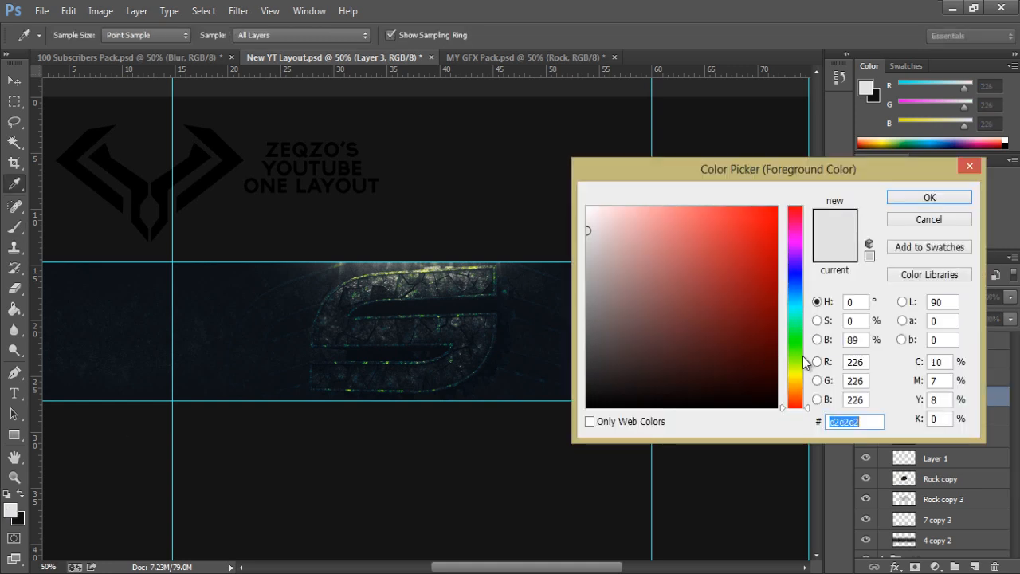
pyautogui.moveTo(797, 327); pyautogui.dragTo(798, 326)
pyautogui.write('00ff9c')
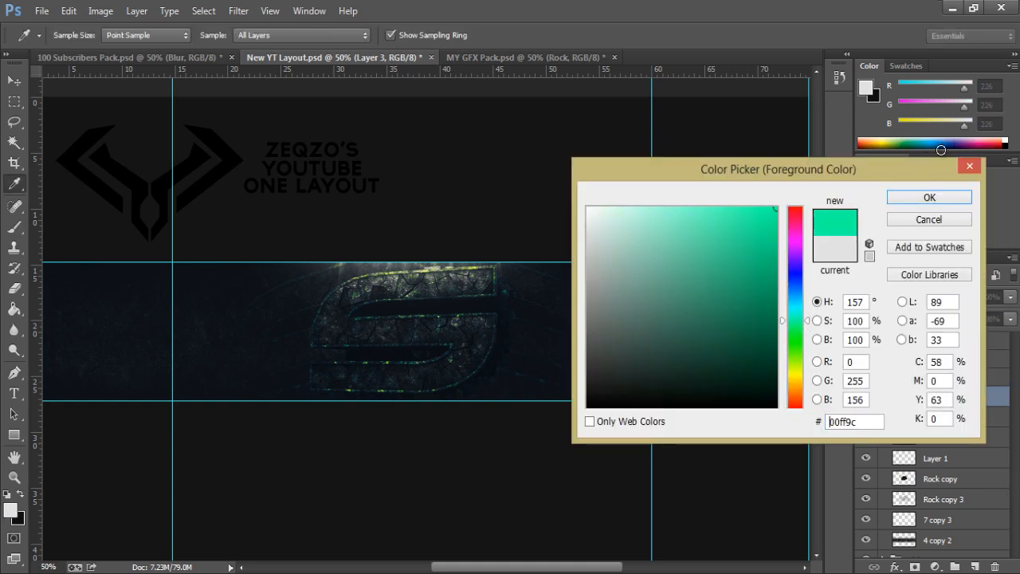
pyautogui.press('Return')
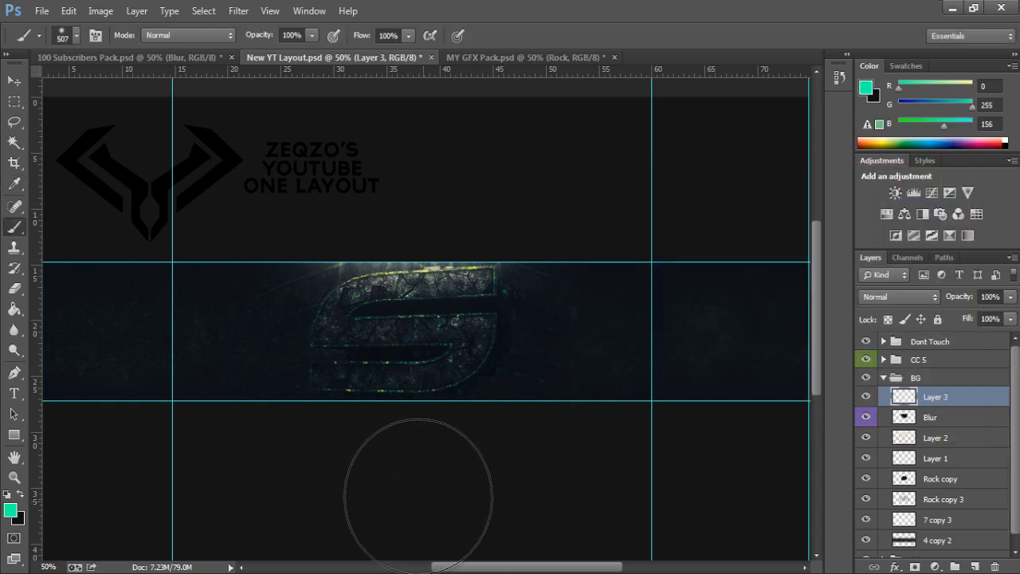
pyautogui.click(356, 481)
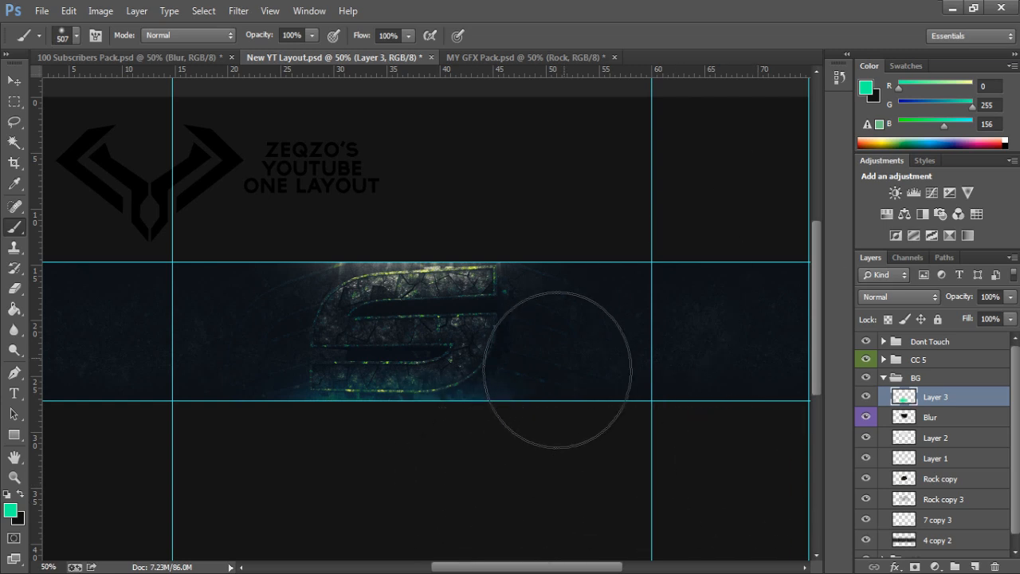
# Move Layer 3's green glow up toward the S logo's lower edge and set the layer's opacity to 54%
pyautogui.click(20, 81)
pyautogui.moveTo(539, 478); pyautogui.dragTo(542, 442)
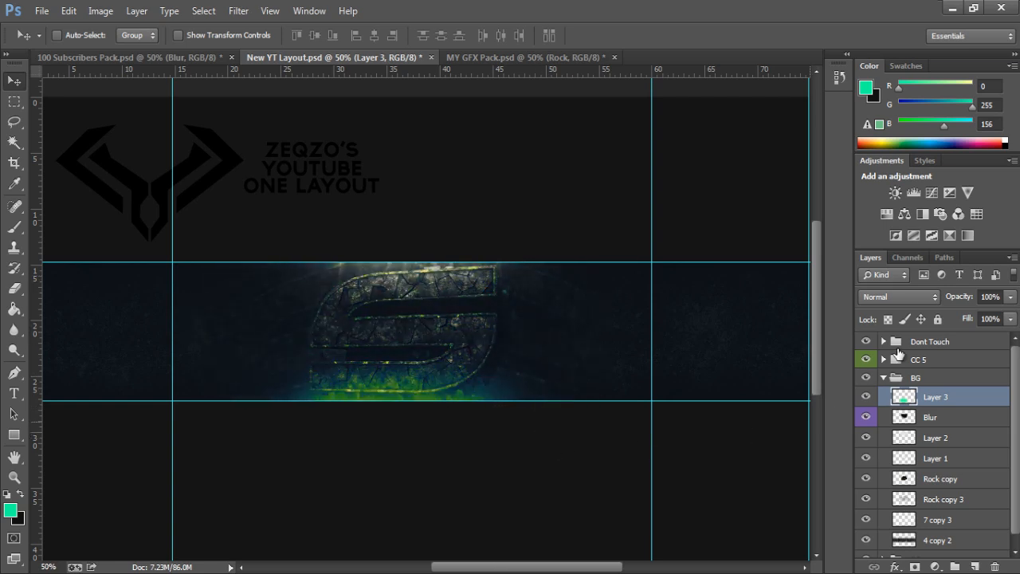
pyautogui.moveTo(955, 303); pyautogui.dragTo(954, 303)
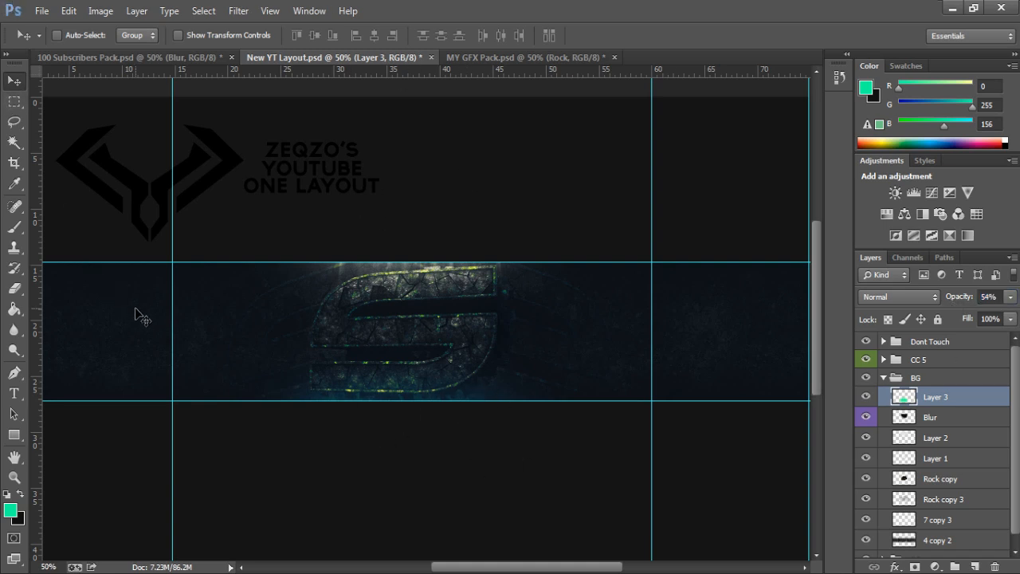
# Copy particle layer 8 from the Particles/dust group of 100 Subscribers Pack.psd over the S logo in New YT Layout.psd at 79% opacity
pyautogui.click(71, 54)
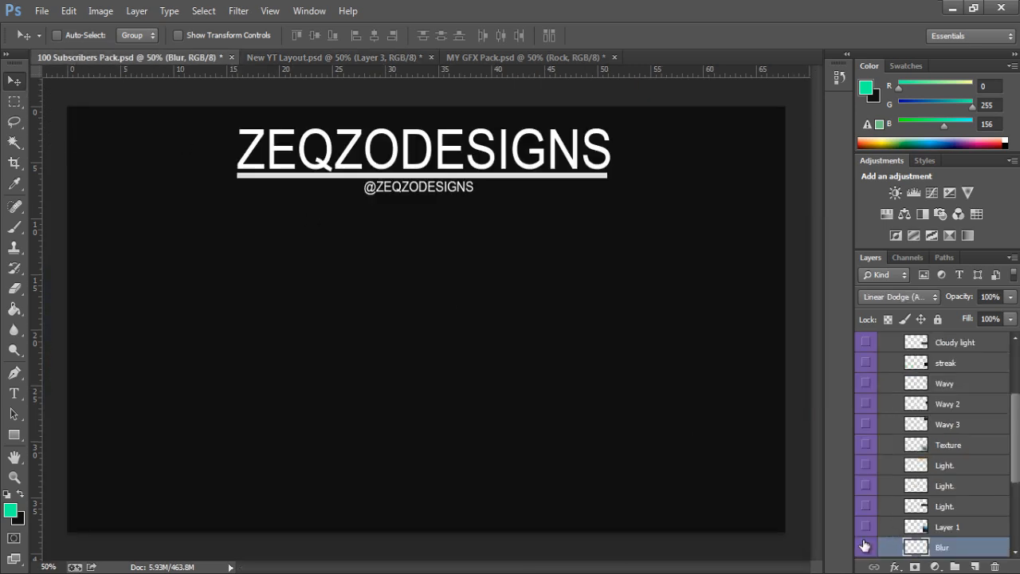
pyautogui.scroll(4, 885, 478)
pyautogui.click(897, 379)
pyautogui.click(896, 377)
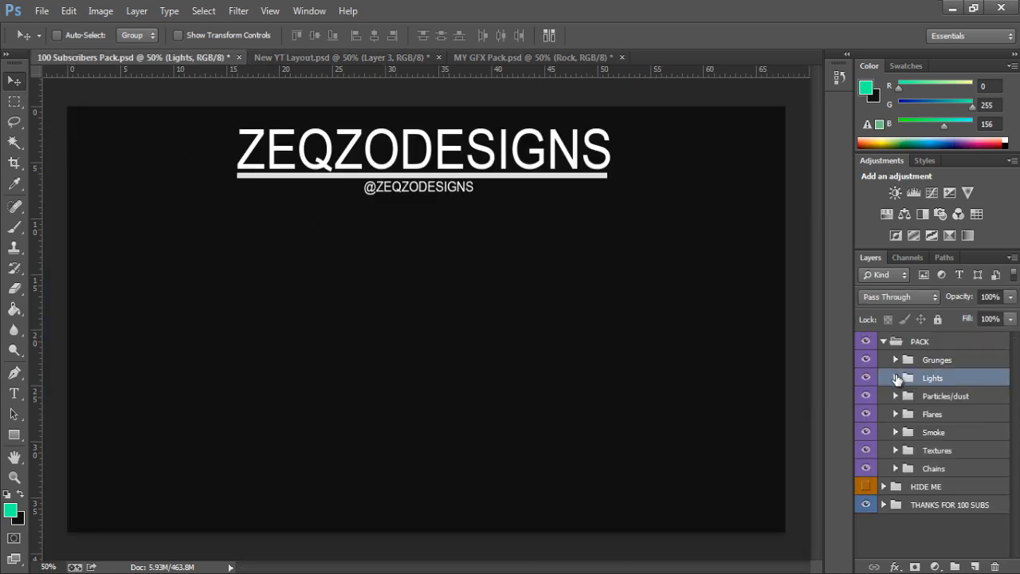
pyautogui.click(895, 396)
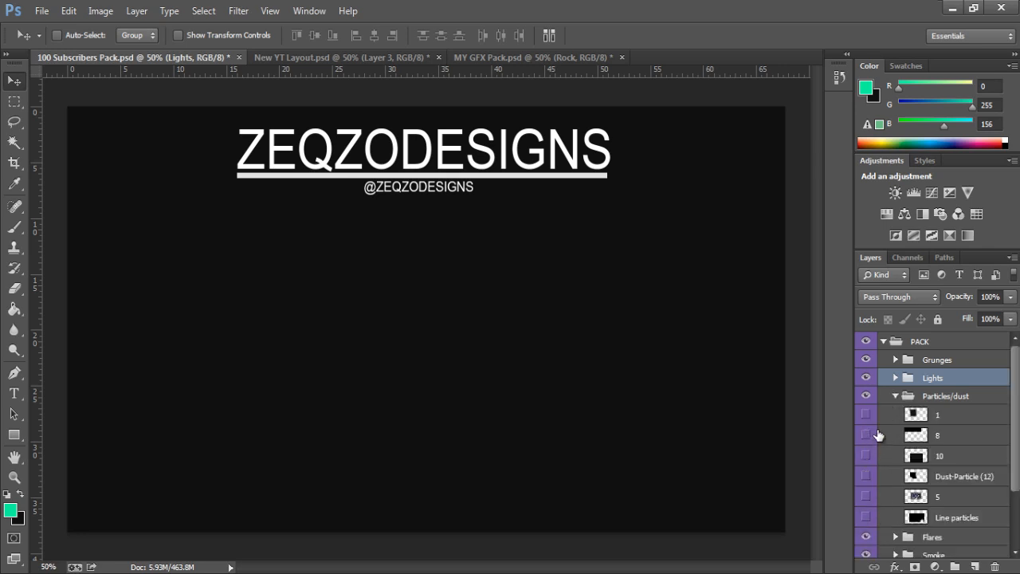
pyautogui.click(866, 415)
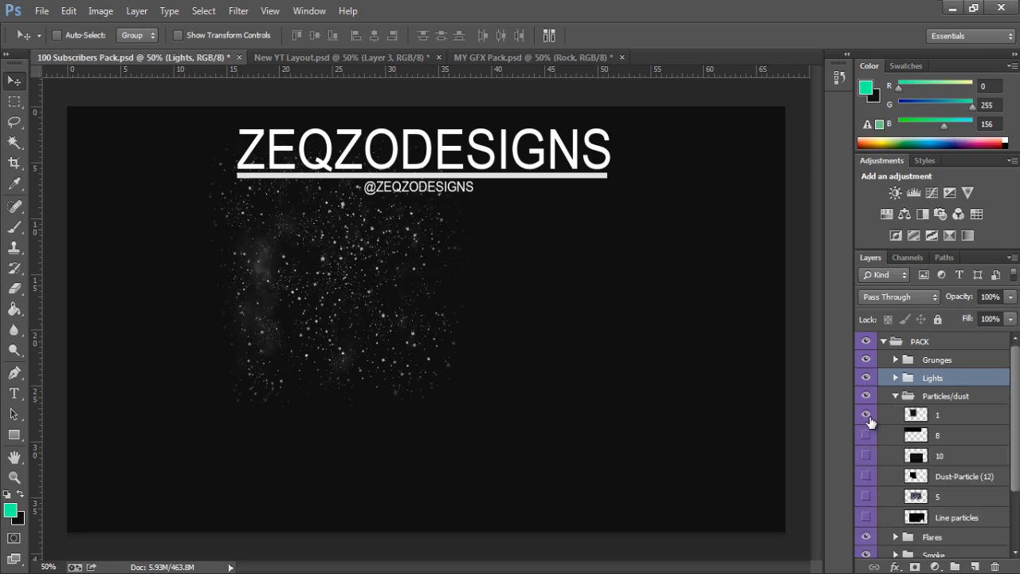
pyautogui.click(910, 439)
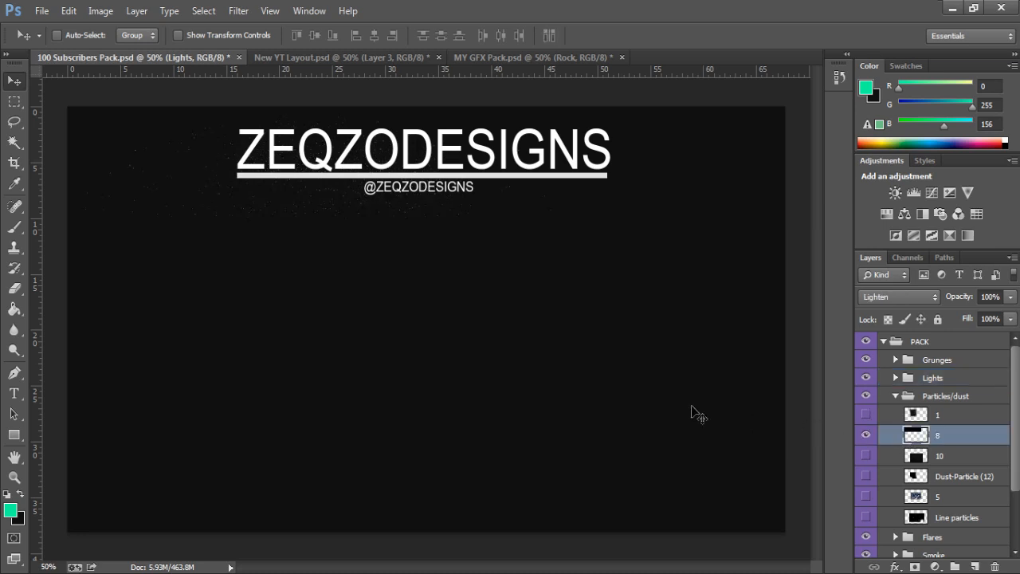
pyautogui.moveTo(539, 397); pyautogui.dragTo(608, 566)
pyautogui.moveTo(438, 384); pyautogui.dragTo(448, 358)
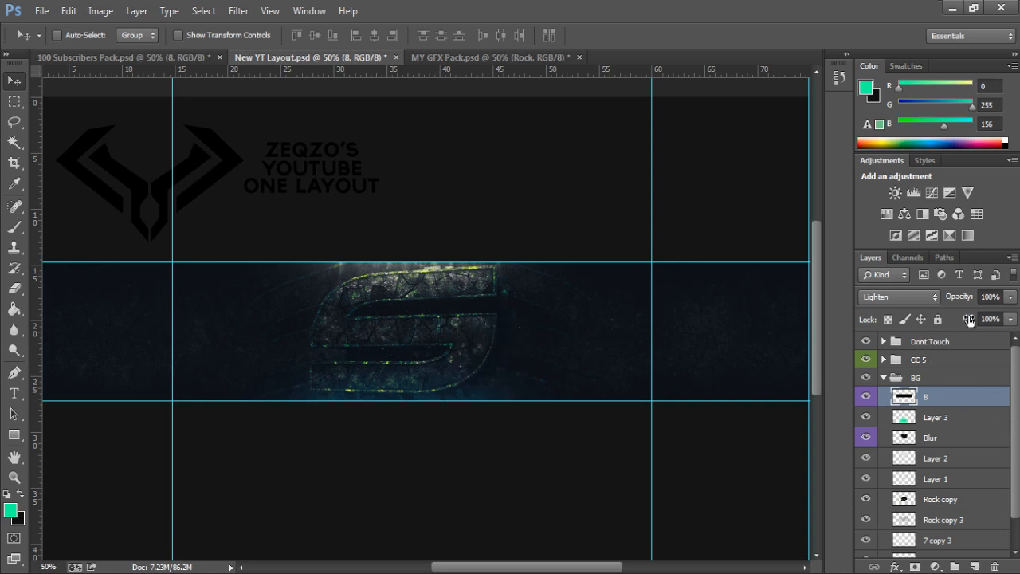
pyautogui.moveTo(968, 298); pyautogui.dragTo(950, 301)
# Hide layer 8 in 100 Subscribers Pack.psd and look through the Textures group
pyautogui.click(184, 62)
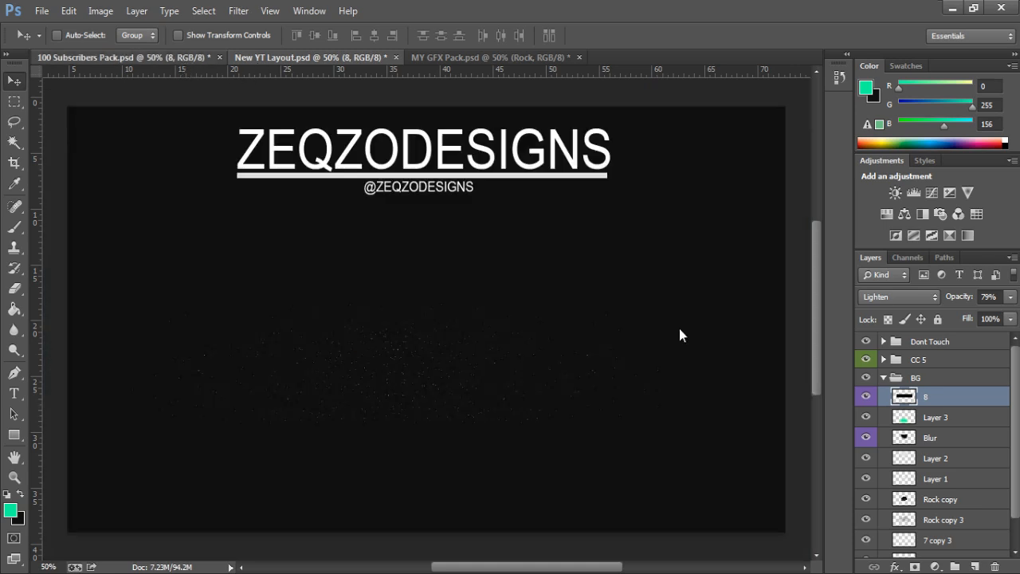
pyautogui.click(864, 433)
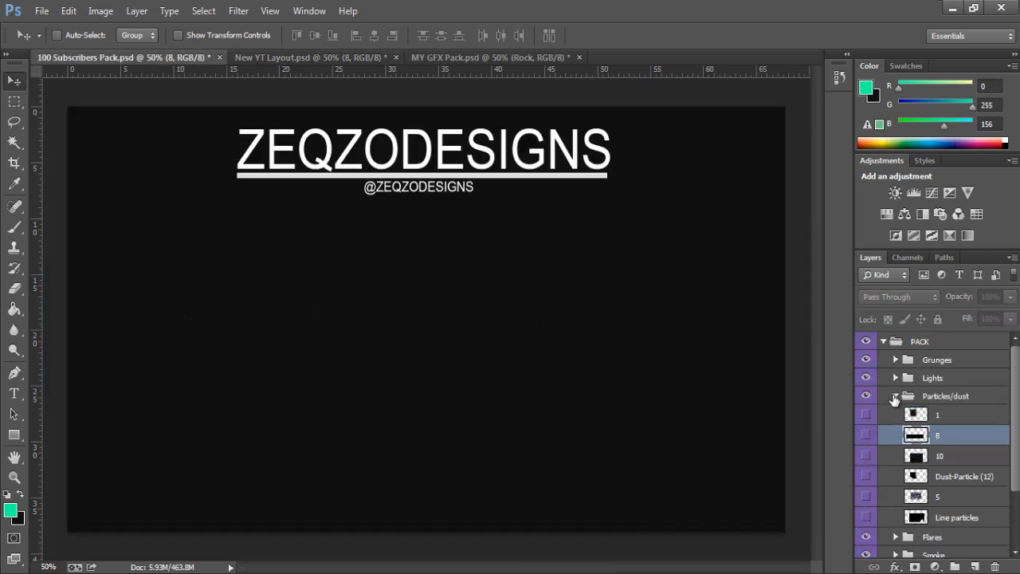
pyautogui.click(895, 397)
pyautogui.click(895, 451)
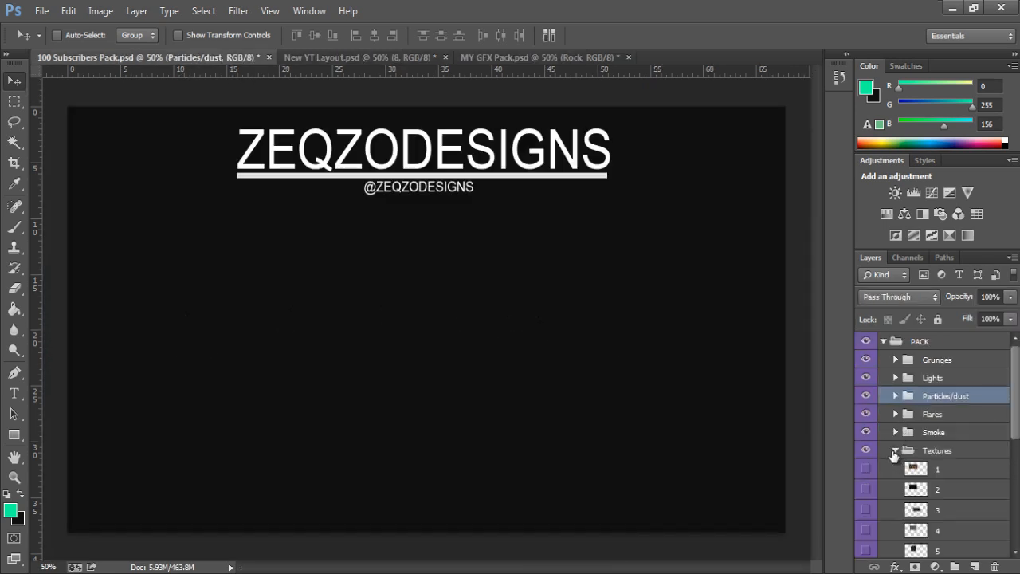
pyautogui.scroll(-3, 895, 454)
pyautogui.scroll(2, 893, 455)
pyautogui.click(896, 431)
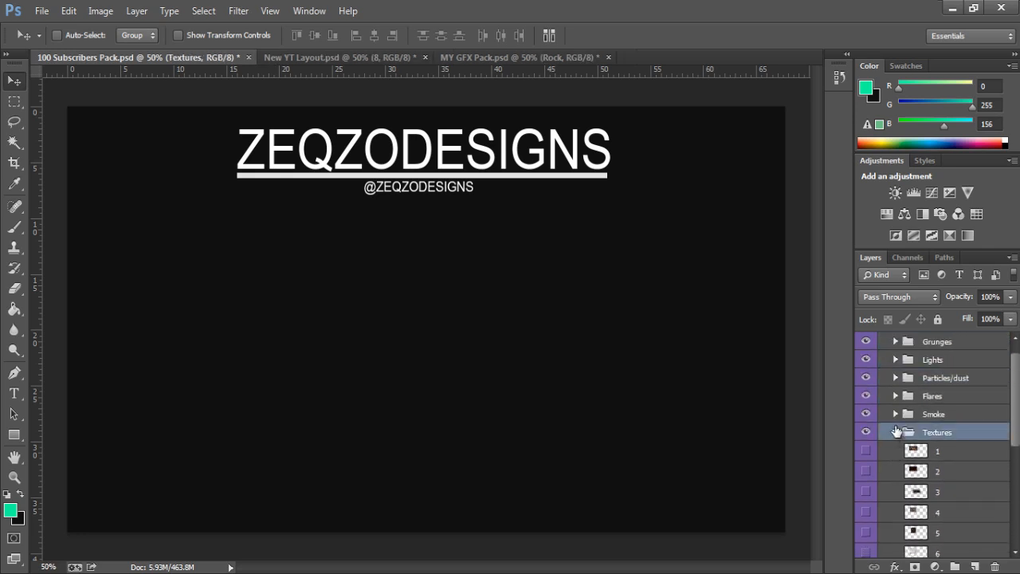
pyautogui.click(896, 432)
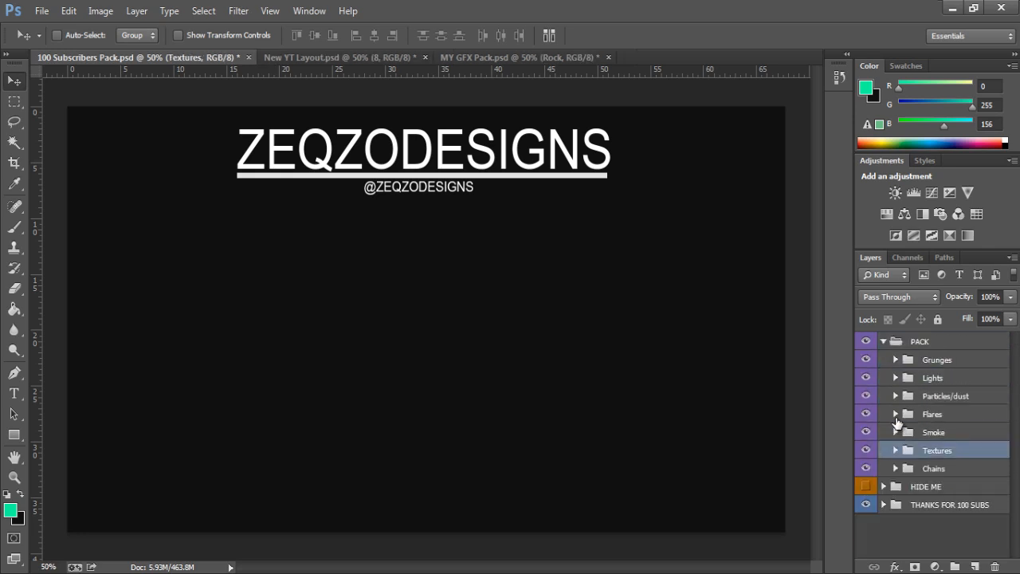
# Preview the layers in the Chains group and copy bent chain0018 into New YT Layout.psd over the lower part of the S logo
pyautogui.click(895, 469)
pyautogui.scroll(-3, 895, 471)
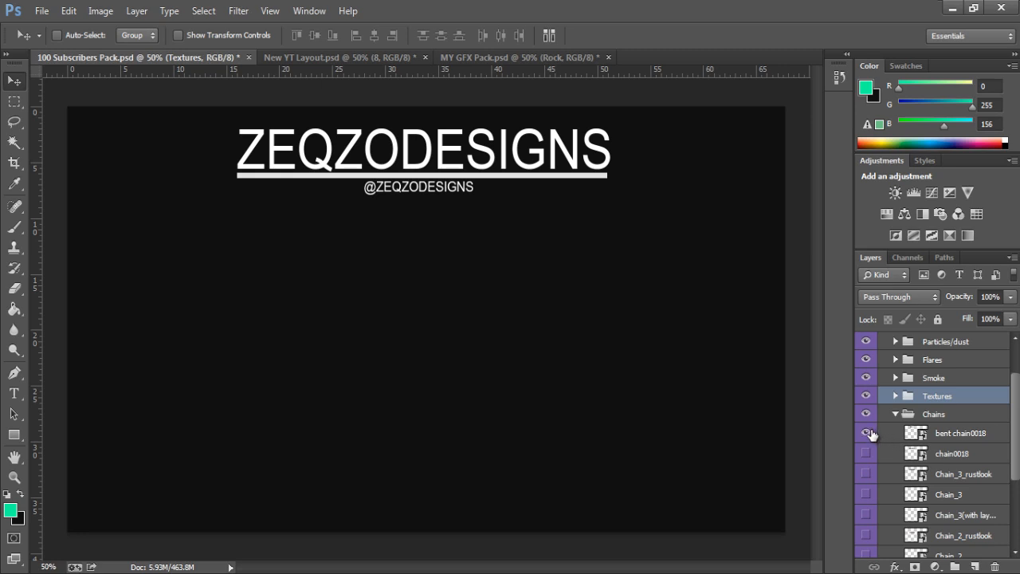
pyautogui.click(866, 433)
pyautogui.click(867, 433)
pyautogui.click(866, 454)
pyautogui.click(866, 453)
pyautogui.click(866, 433)
pyautogui.click(952, 434)
pyautogui.moveTo(471, 342); pyautogui.dragTo(509, 421)
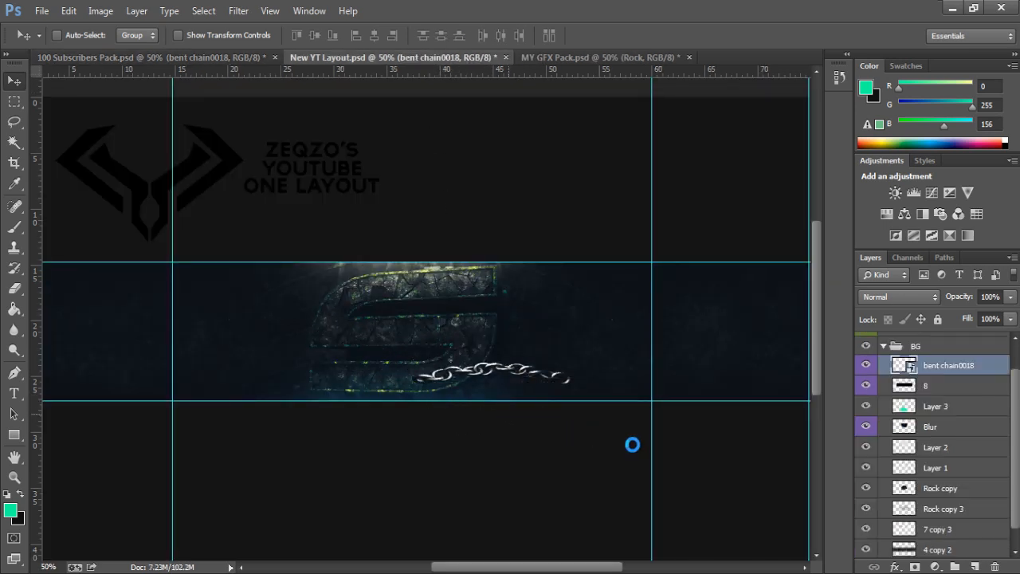
# Rotate the chain about 41.7° at the S logo's lower-right edge and move its layer between Layer 1 and Rock copy
pyautogui.hotkey('ctrl', 't')
pyautogui.moveTo(674, 439); pyautogui.dragTo(562, 521)
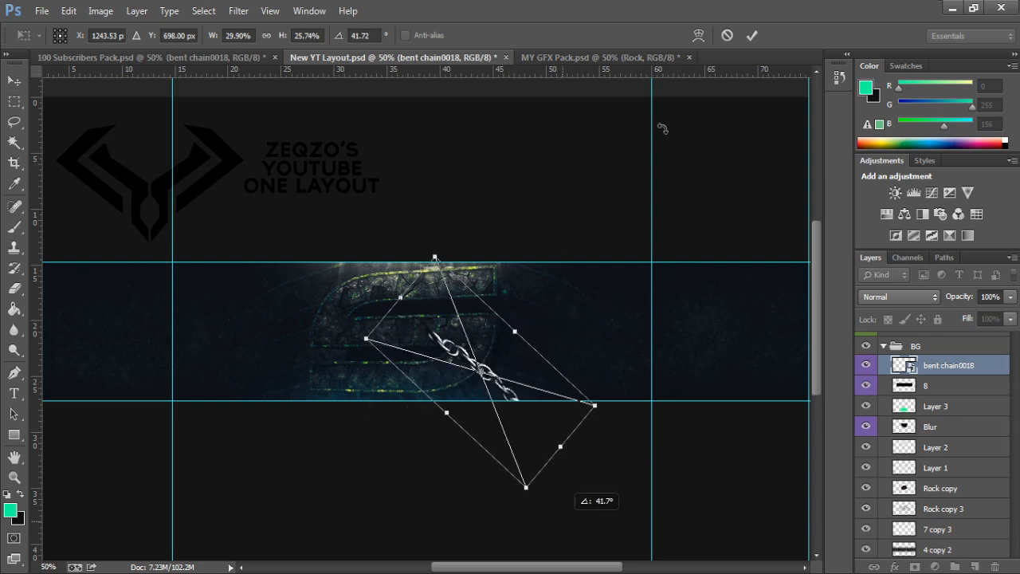
pyautogui.click(751, 36)
pyautogui.moveTo(526, 400); pyautogui.dragTo(556, 426)
pyautogui.hotkey('ctrl', 'z')
pyautogui.moveTo(536, 460); pyautogui.dragTo(597, 506)
pyautogui.moveTo(944, 365); pyautogui.dragTo(942, 464)
pyautogui.moveTo(596, 477); pyautogui.dragTo(582, 451)
# Rasterize the bent chain0018 layer, erase the chain links overlapping the S logo and set the layer's opacity to 83%
pyautogui.click(23, 290)
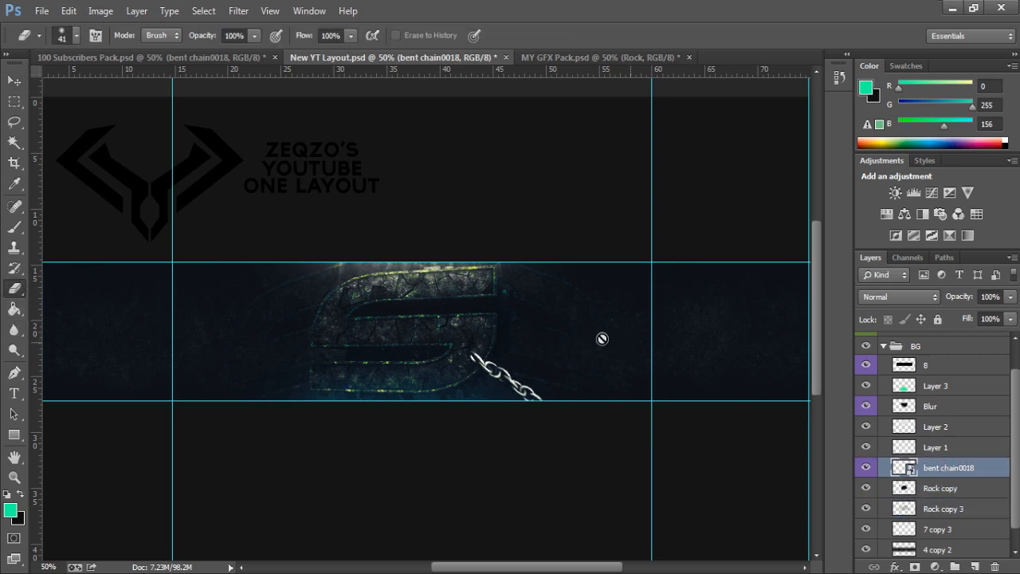
pyautogui.click(482, 343)
pyautogui.click(503, 248)
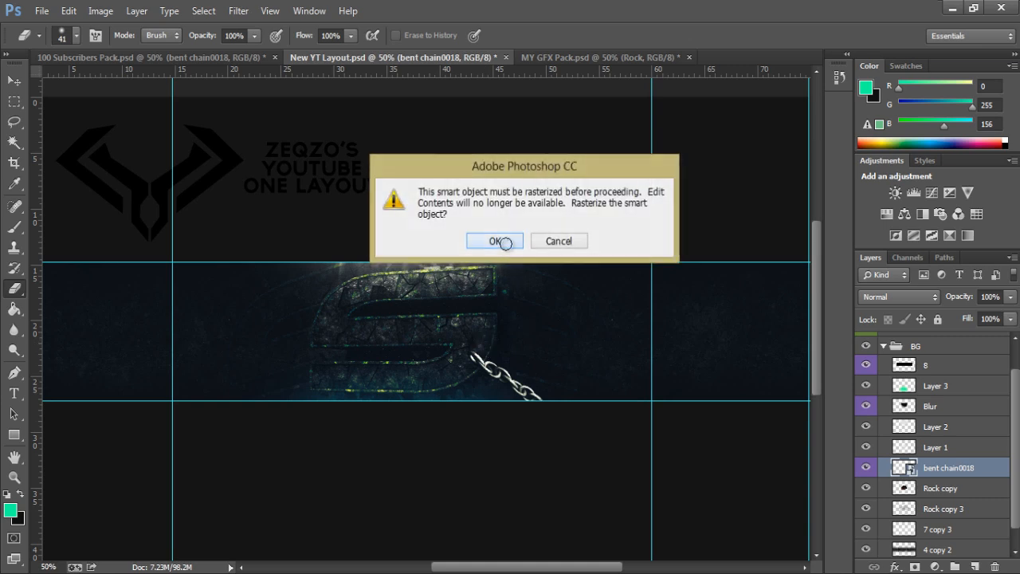
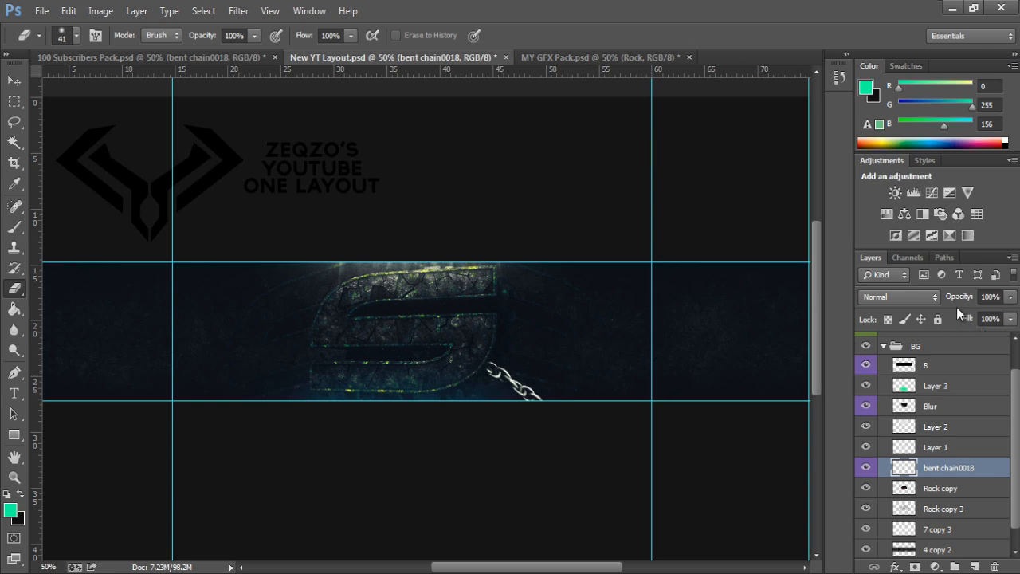
pyautogui.moveTo(961, 300); pyautogui.dragTo(949, 302)
# Duplicate the bent chain0018 layer and move the copy to the upper left of the S logo
pyautogui.hotkey('ctrl', 'j')
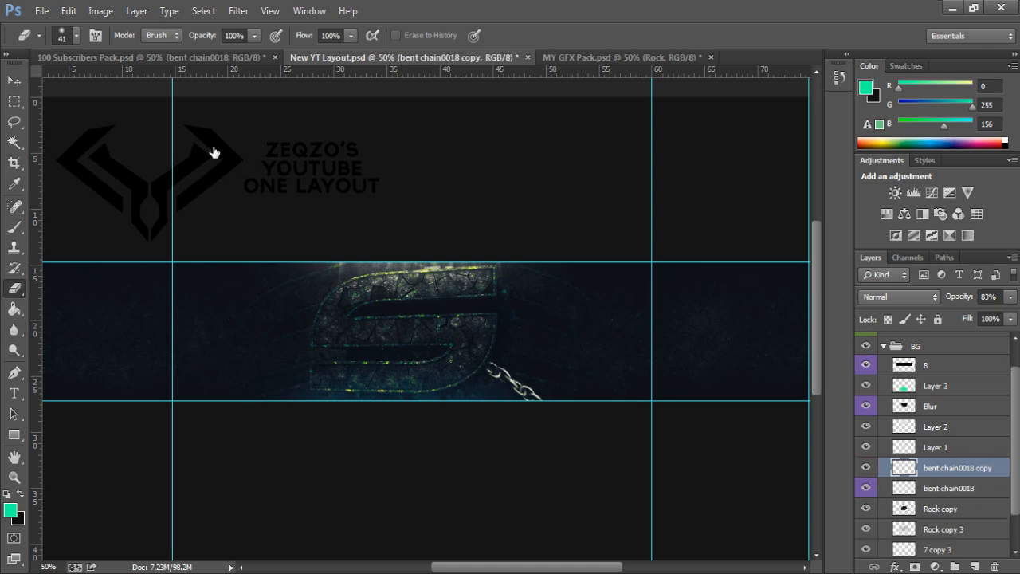
pyautogui.press('v')
pyautogui.moveTo(518, 460); pyautogui.dragTo(306, 352)
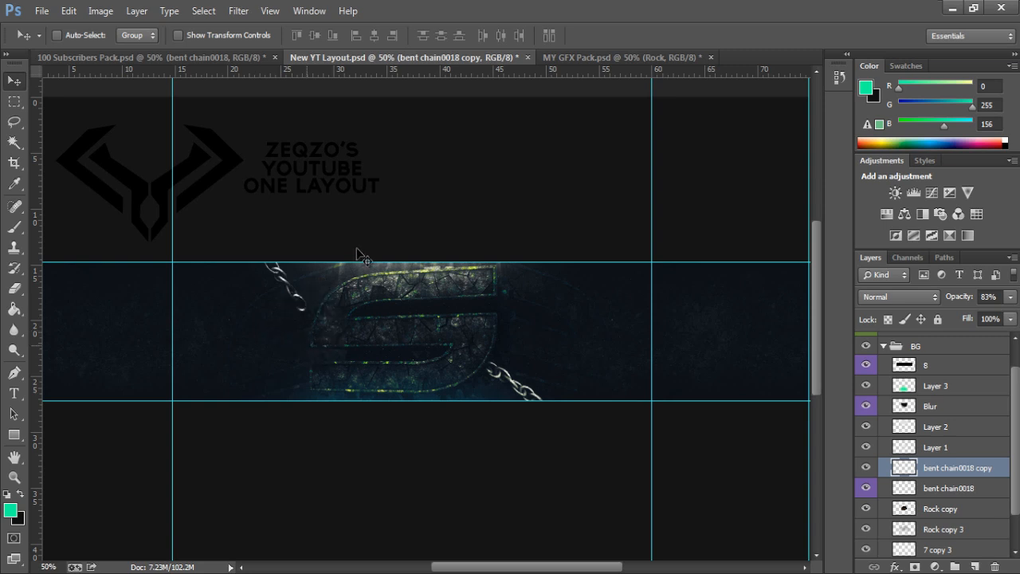
# Flip the chain copy vertically, rotated about 75.7°, so that it runs from the banner's upper edge to the S logo
pyautogui.hotkey('ctrl', 't')
pyautogui.rightClick(258, 275)
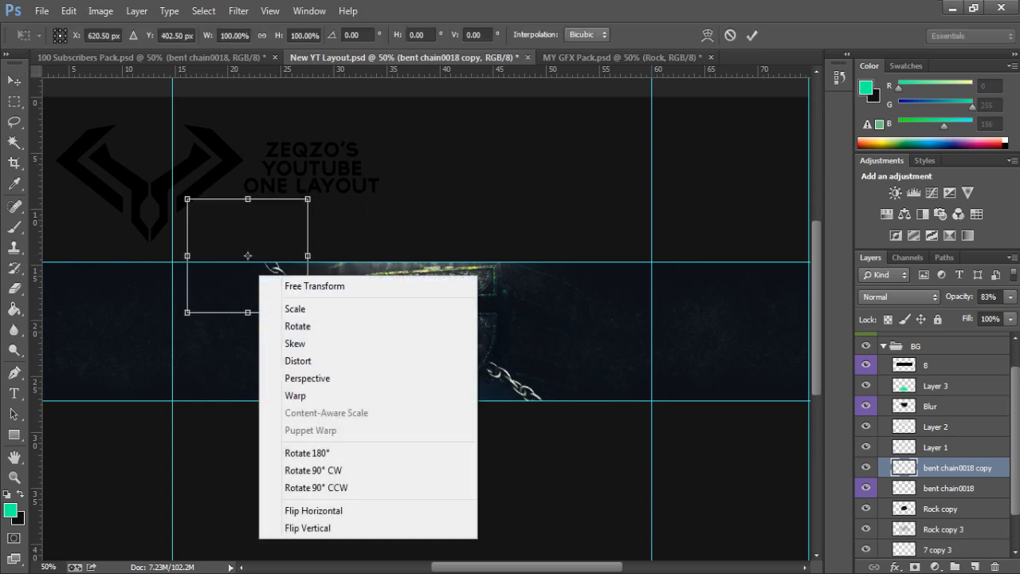
pyautogui.click(351, 530)
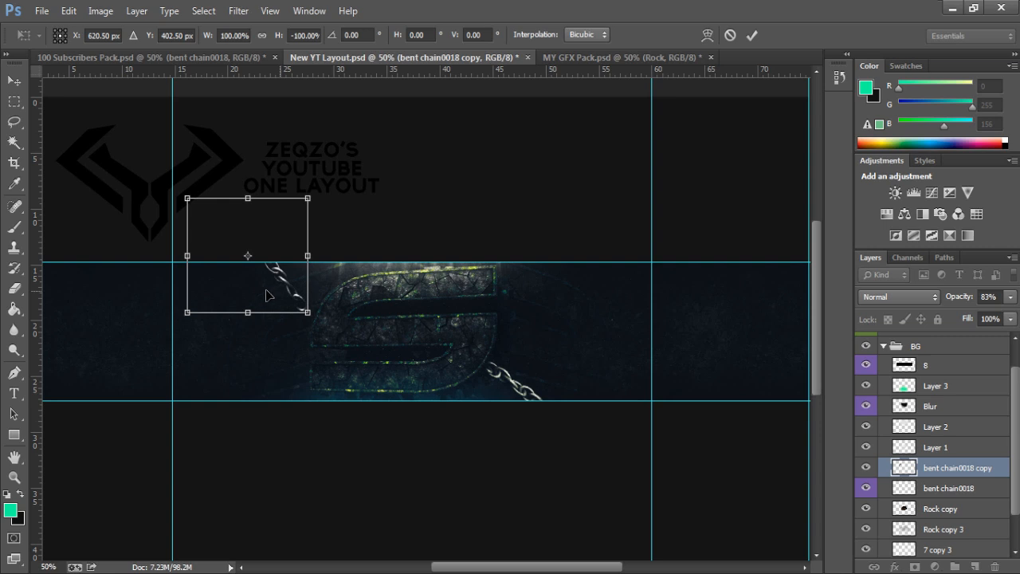
pyautogui.moveTo(267, 295); pyautogui.dragTo(293, 296)
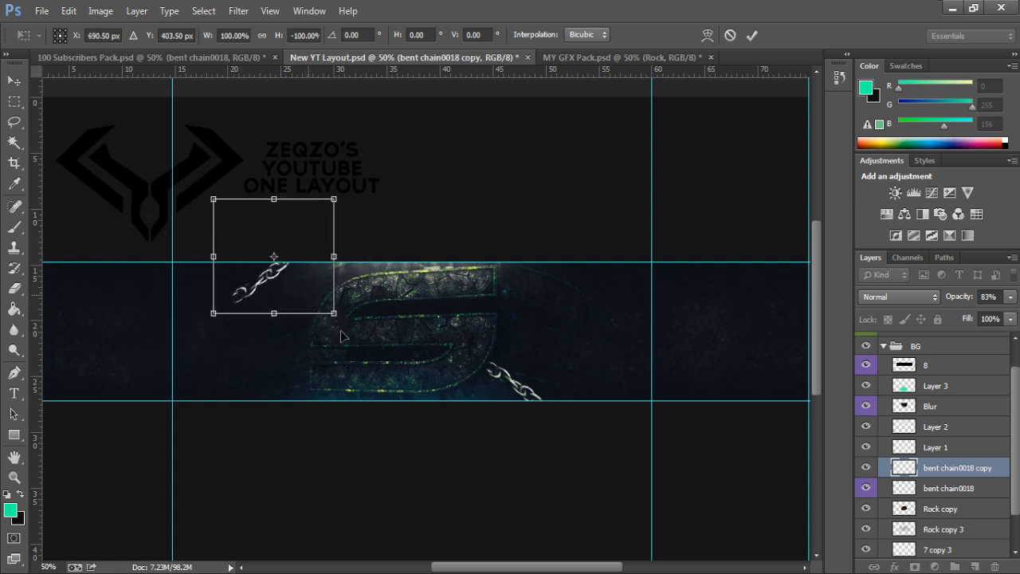
pyautogui.moveTo(366, 341); pyautogui.dragTo(446, 239)
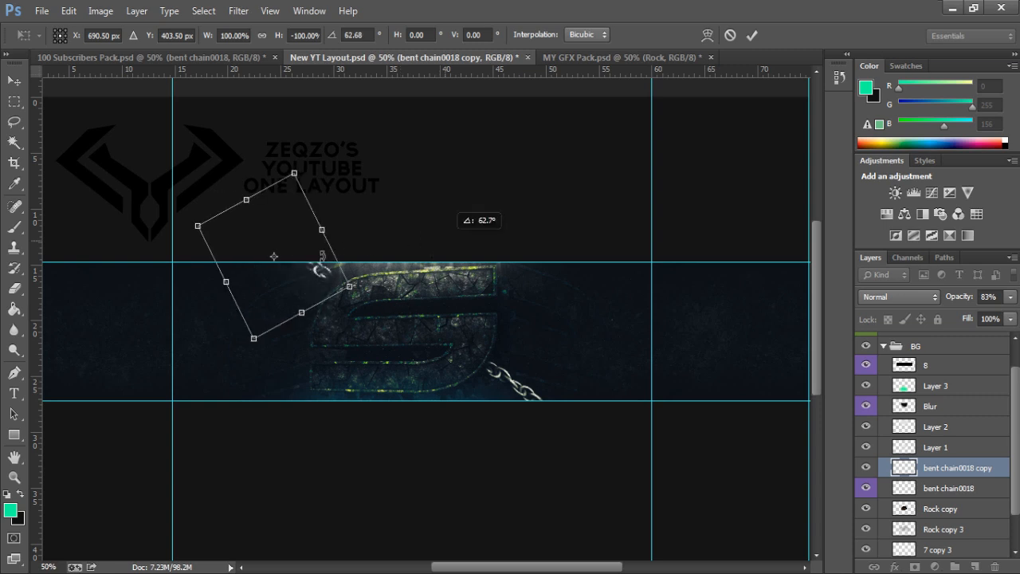
pyautogui.moveTo(292, 285); pyautogui.dragTo(285, 325)
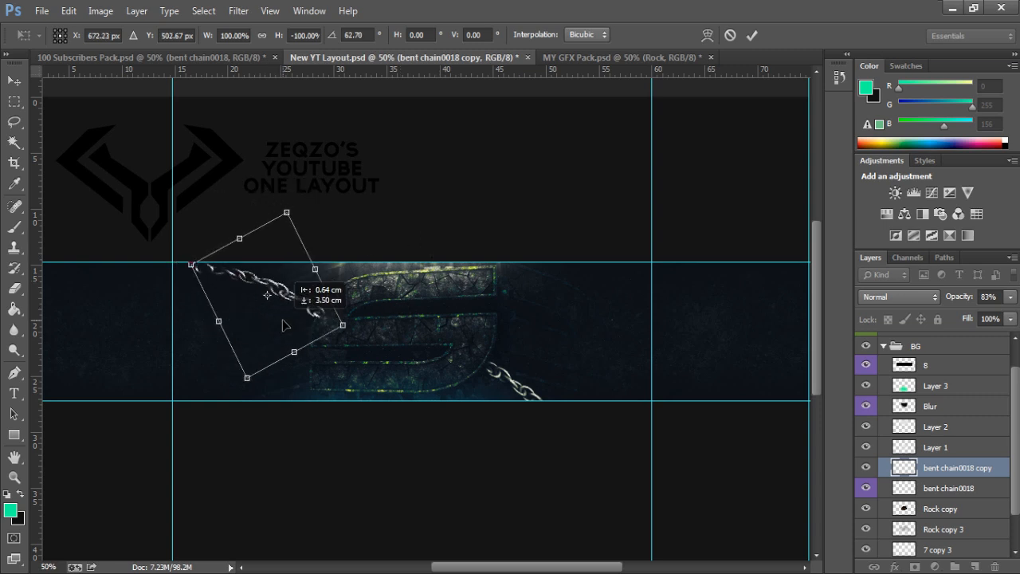
pyautogui.moveTo(198, 239); pyautogui.dragTo(212, 225)
pyautogui.moveTo(292, 341); pyautogui.dragTo(293, 324)
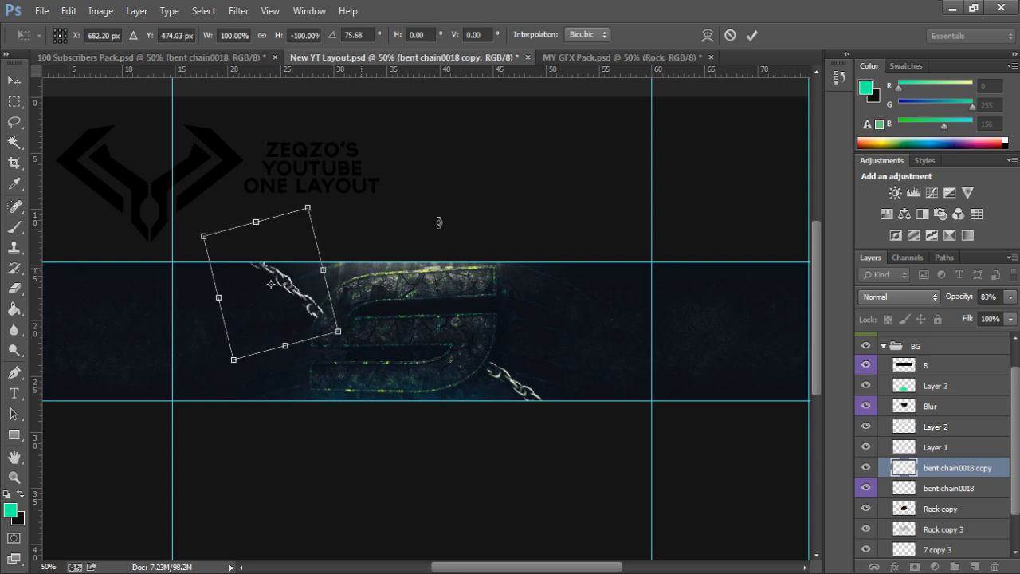
pyautogui.click(753, 36)
# Erase the inner end of the chain copy and move it against the S logo's upper-left edge
pyautogui.press('e')
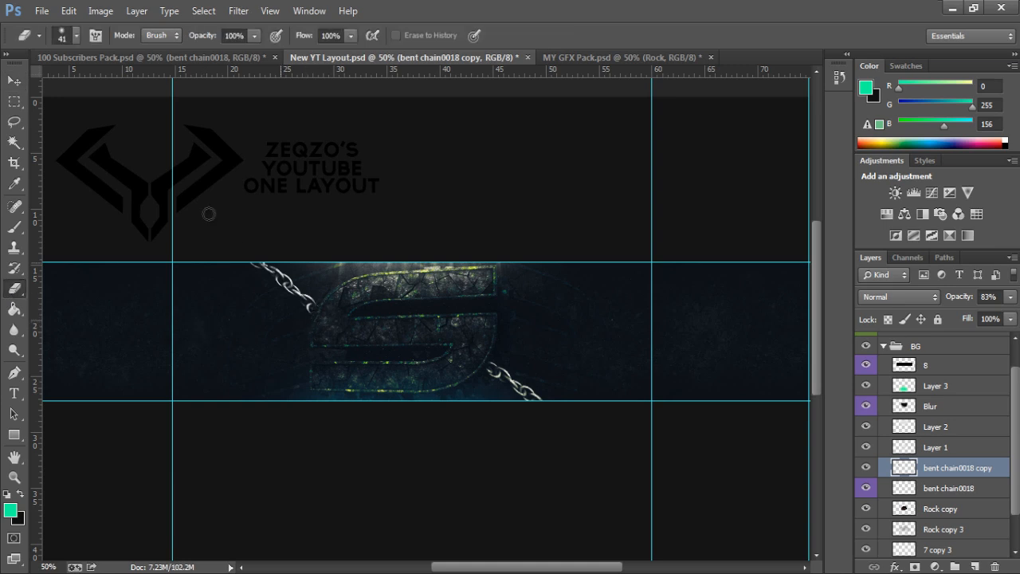
pyautogui.click(14, 80)
pyautogui.moveTo(254, 294); pyautogui.dragTo(269, 305)
pyautogui.click(15, 288)
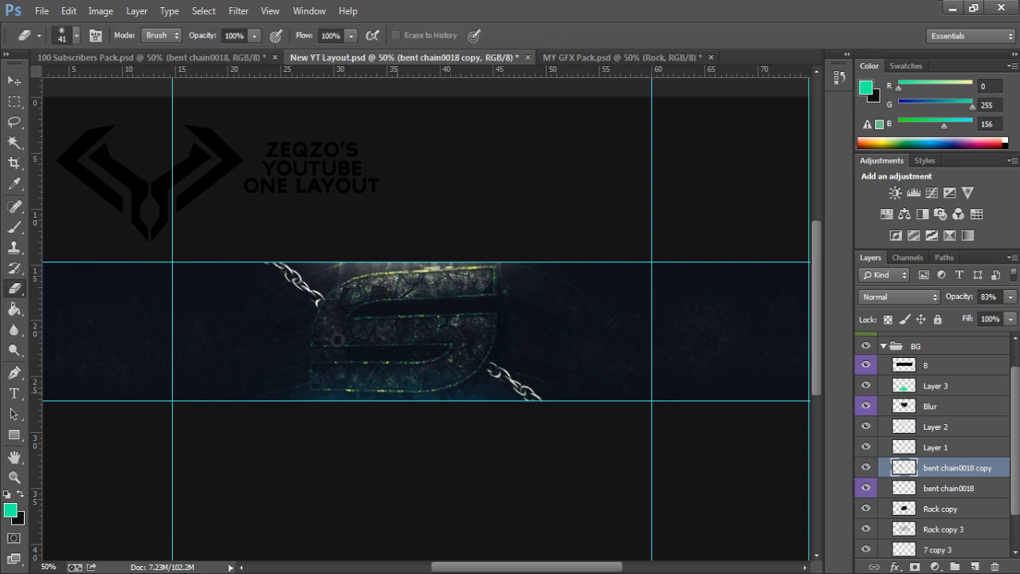
# Set the opacity of the bent chain0018 copy layer to 74%
pyautogui.click(938, 488)
pyautogui.click(948, 467)
pyautogui.moveTo(959, 297); pyautogui.dragTo(955, 301)
# Add a new layer above the chains and paint over both chains with a soft 139 px near-black brush (RGB 15, 15, 15)
pyautogui.click(15, 227)
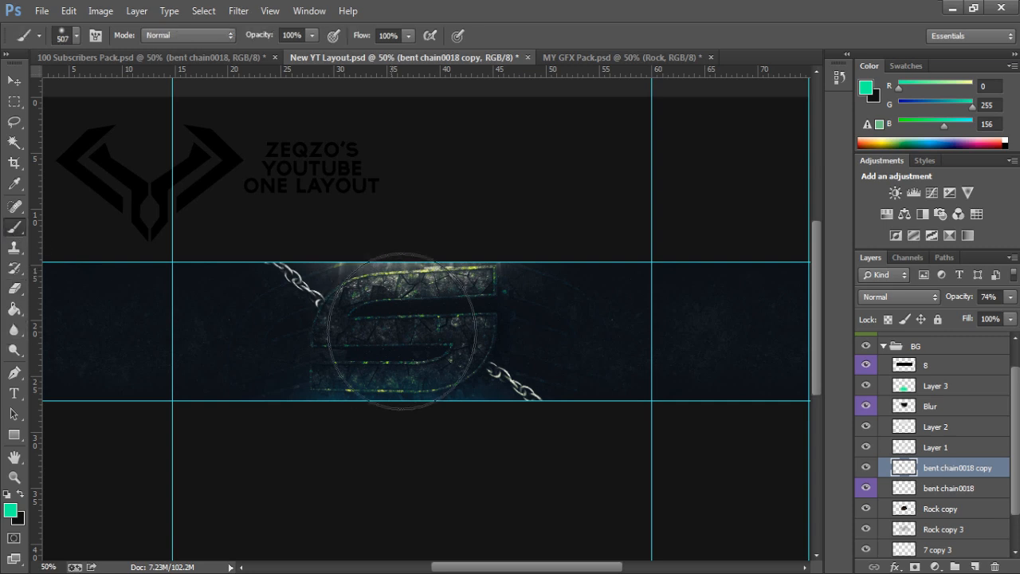
pyautogui.click(974, 567)
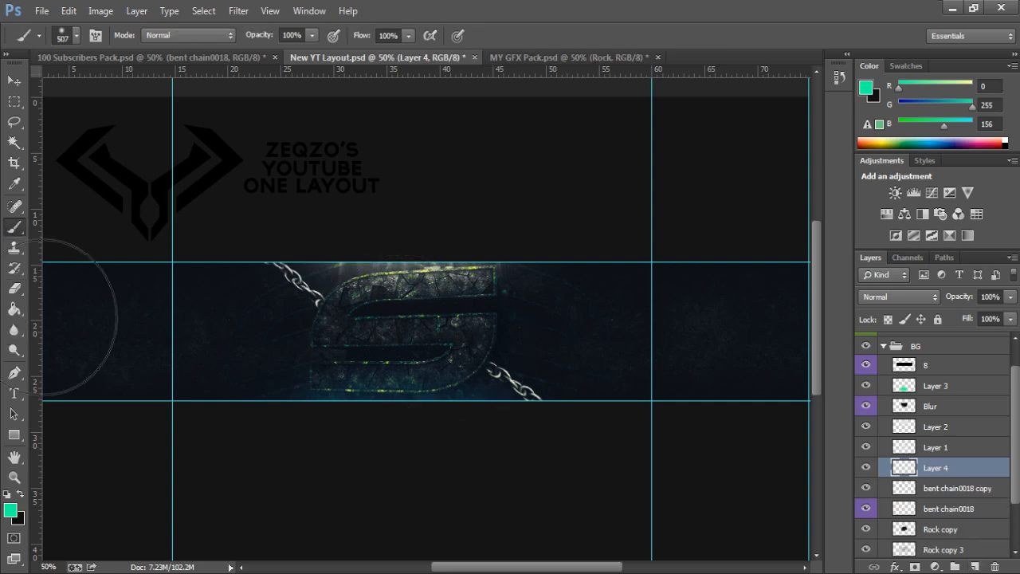
pyautogui.click(19, 494)
pyautogui.click(77, 35)
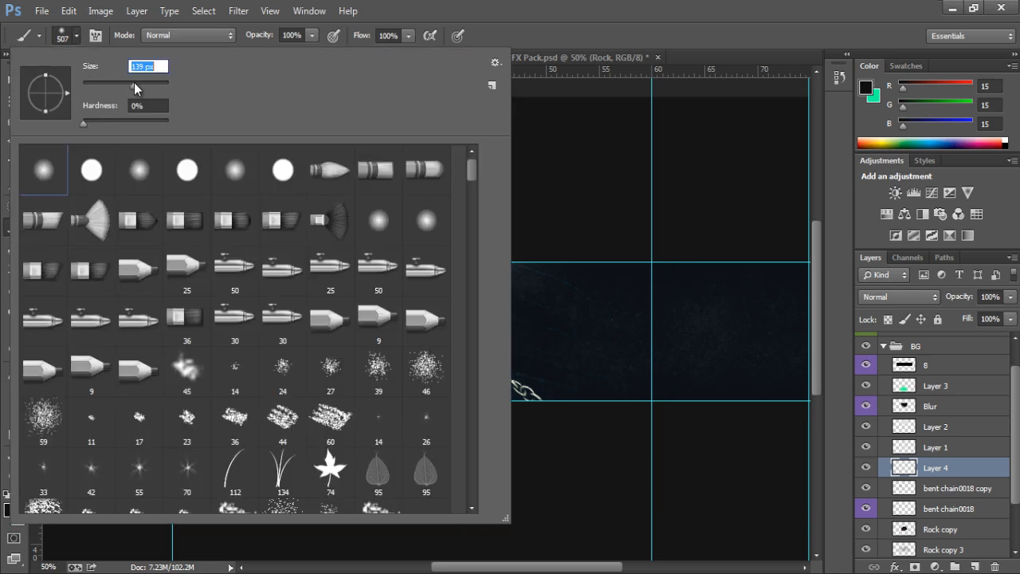
pyautogui.press('Return')
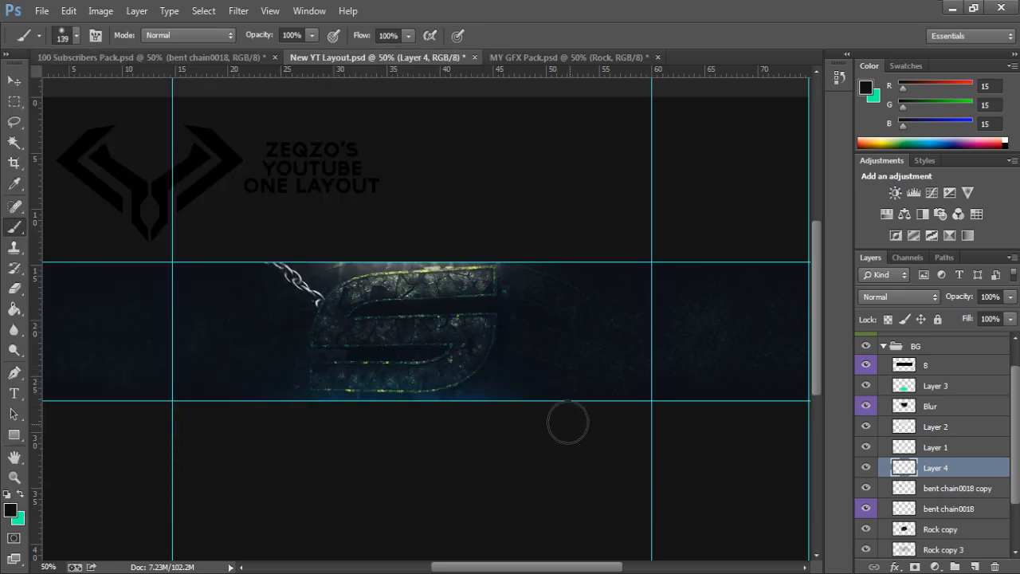
pyautogui.moveTo(317, 288); pyautogui.dragTo(255, 233)
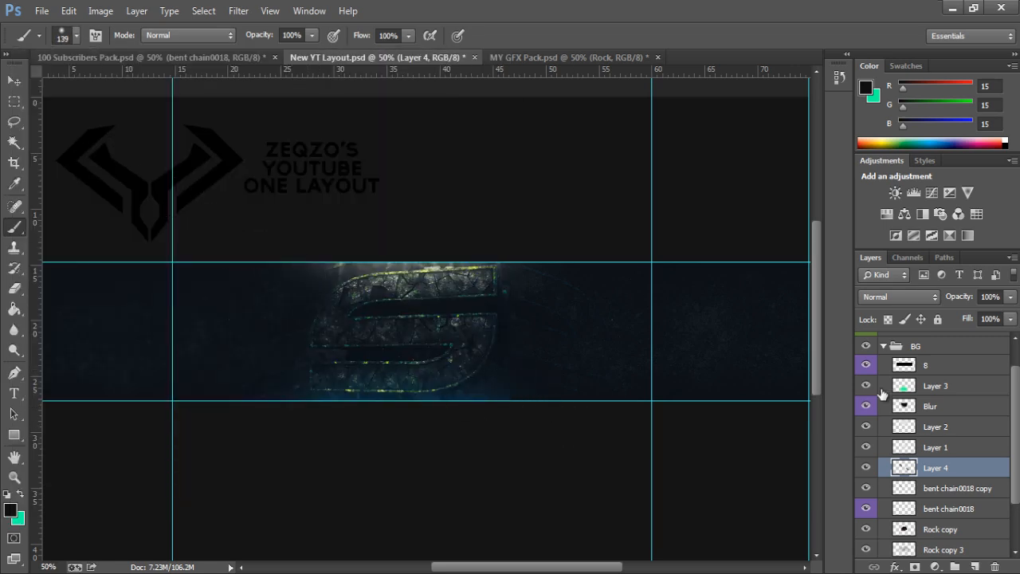
# Set Layer 4's blend mode to Overlay and its opacity to 38% to shade the chains
pyautogui.click(903, 299)
pyautogui.click(868, 195)
pyautogui.moveTo(957, 294)
pyautogui.mouseDown()
pyautogui.moveTo(948, 297)
pyautogui.moveTo(961, 298)
pyautogui.mouseUp()
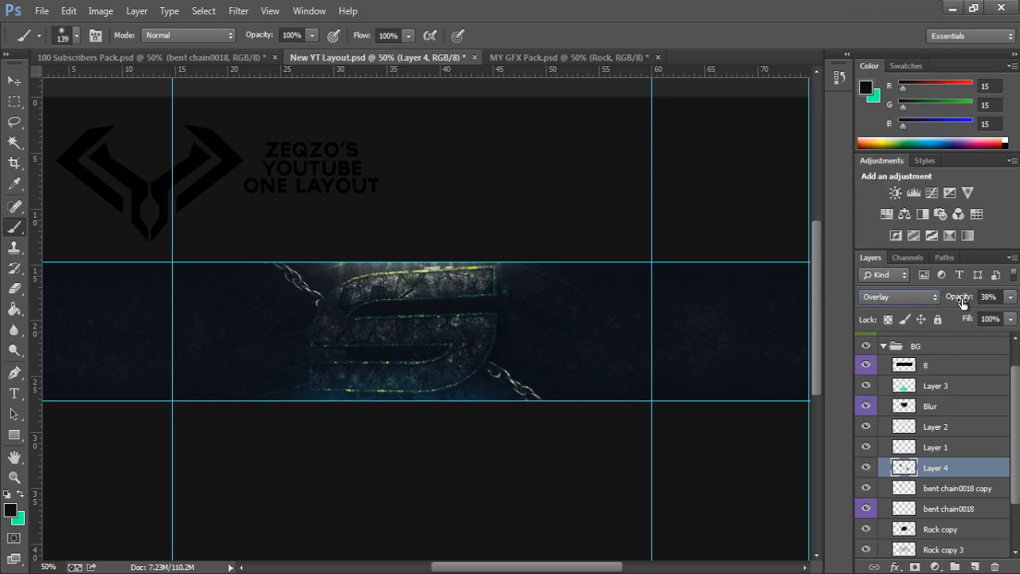
pyautogui.click(865, 469)
# Switch to 100 Subscribers Pack.psd and hide the bent chain0018 layer
pyautogui.press('v')
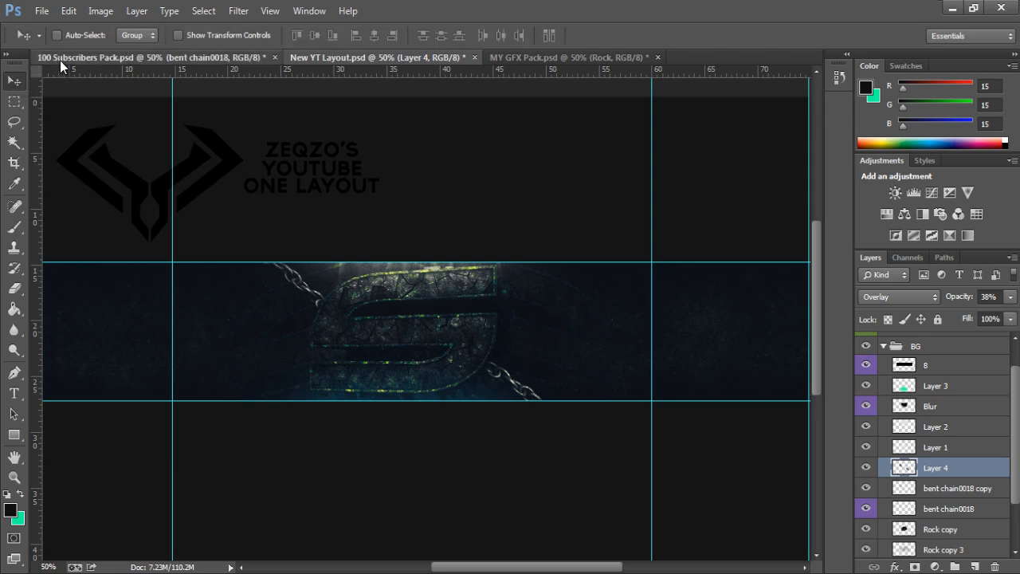
pyautogui.click(60, 59)
pyautogui.click(866, 455)
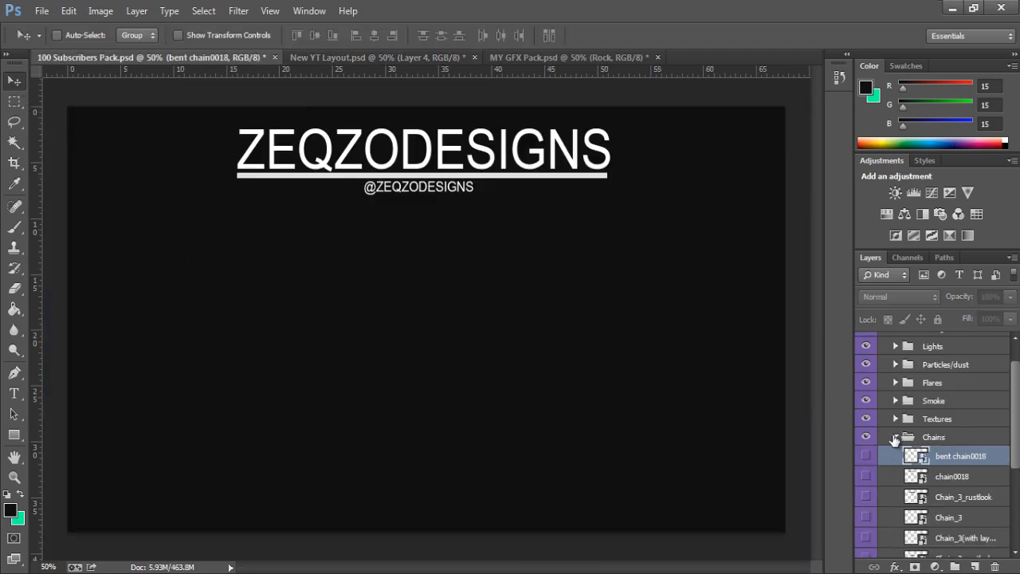
# Examine the texture layers in the Textures group by showing them one at a time
pyautogui.click(895, 438)
pyautogui.click(895, 450)
pyautogui.scroll(-2, 892, 454)
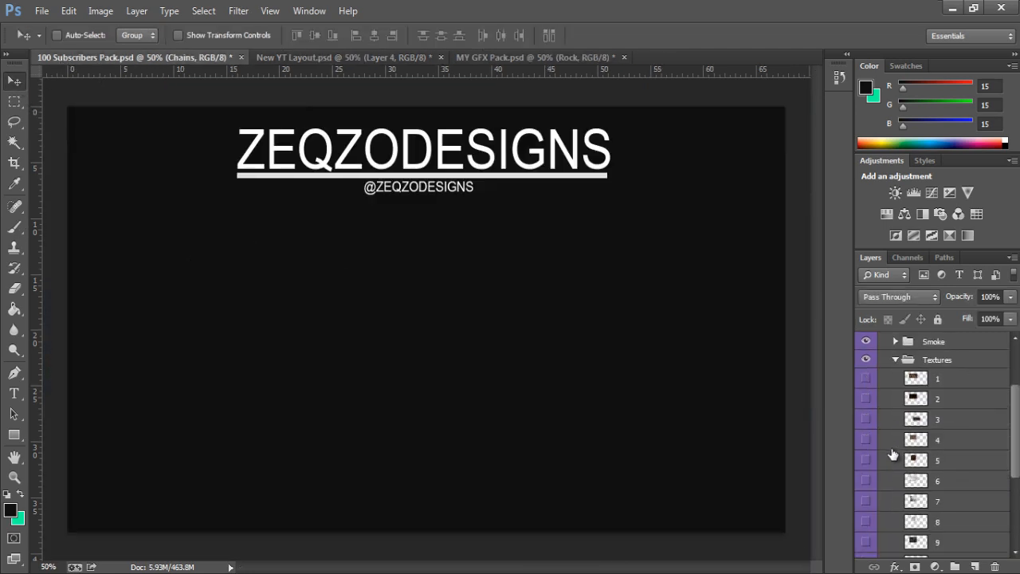
pyautogui.click(866, 404)
pyautogui.click(866, 403)
pyautogui.click(868, 423)
pyautogui.click(868, 424)
pyautogui.click(871, 456)
pyautogui.click(871, 462)
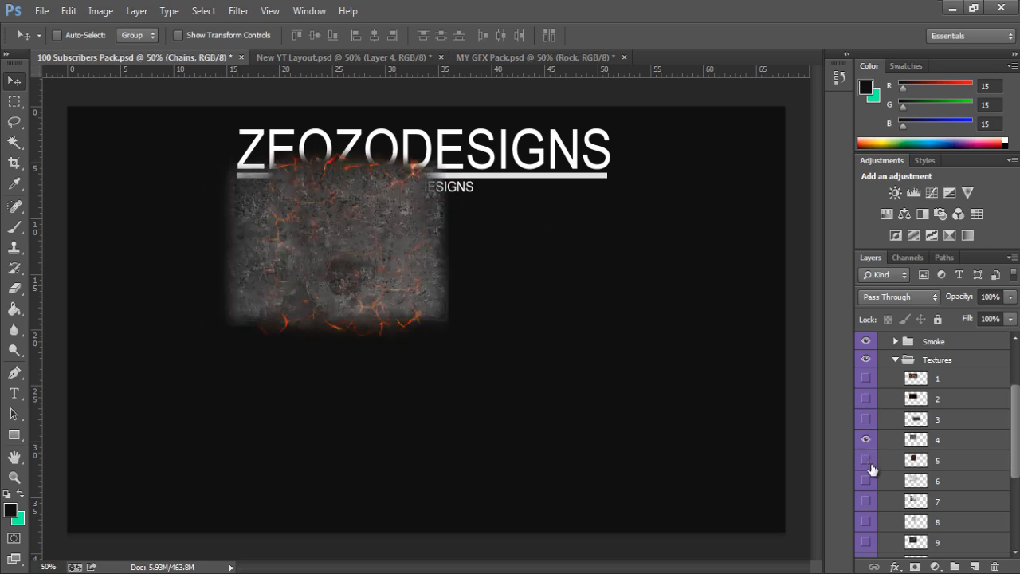
pyautogui.click(870, 466)
pyautogui.click(867, 461)
pyautogui.click(864, 439)
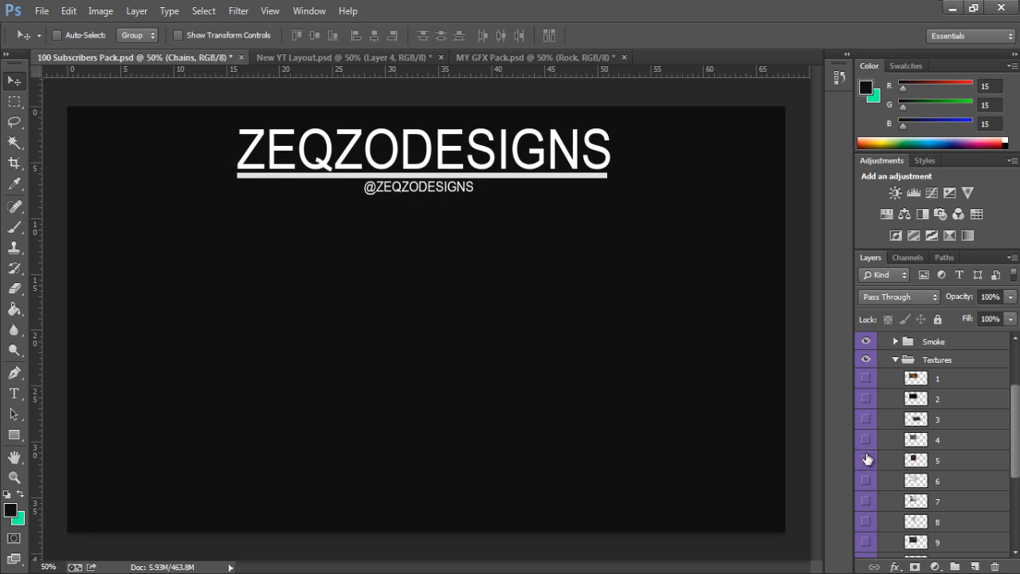
pyautogui.click(867, 481)
pyautogui.click(867, 502)
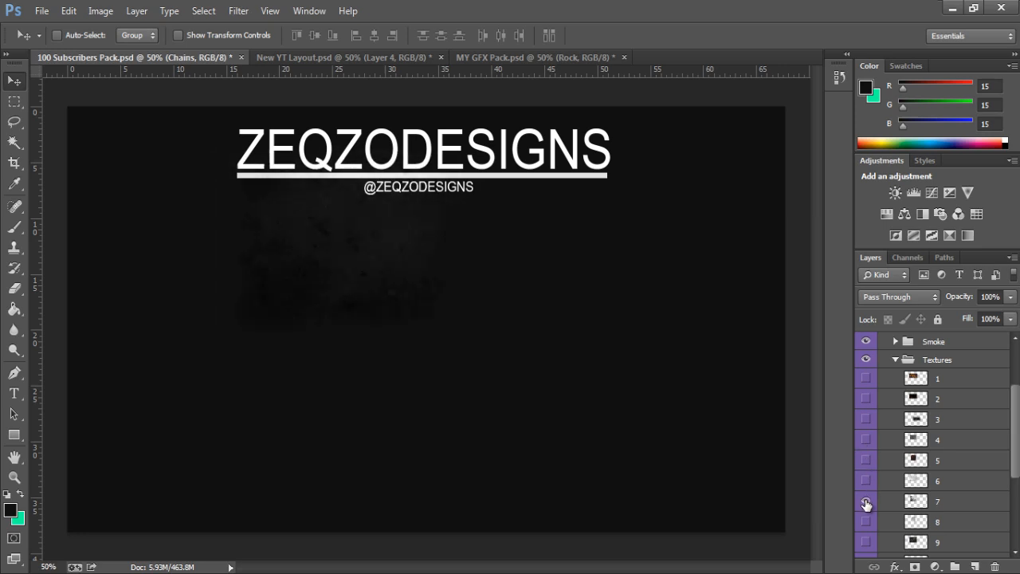
pyautogui.click(865, 502)
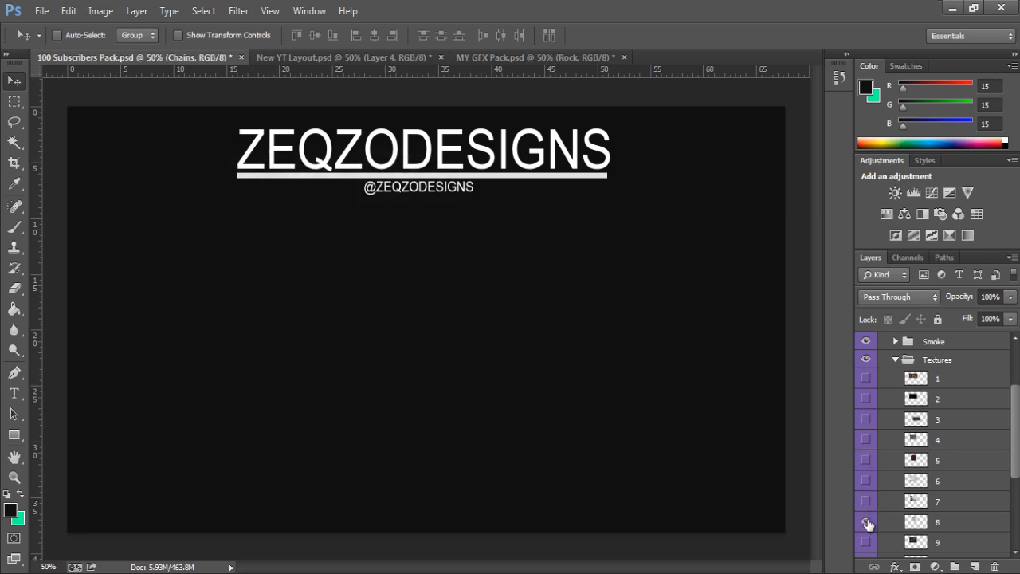
pyautogui.click(869, 541)
pyautogui.scroll(-3, 871, 536)
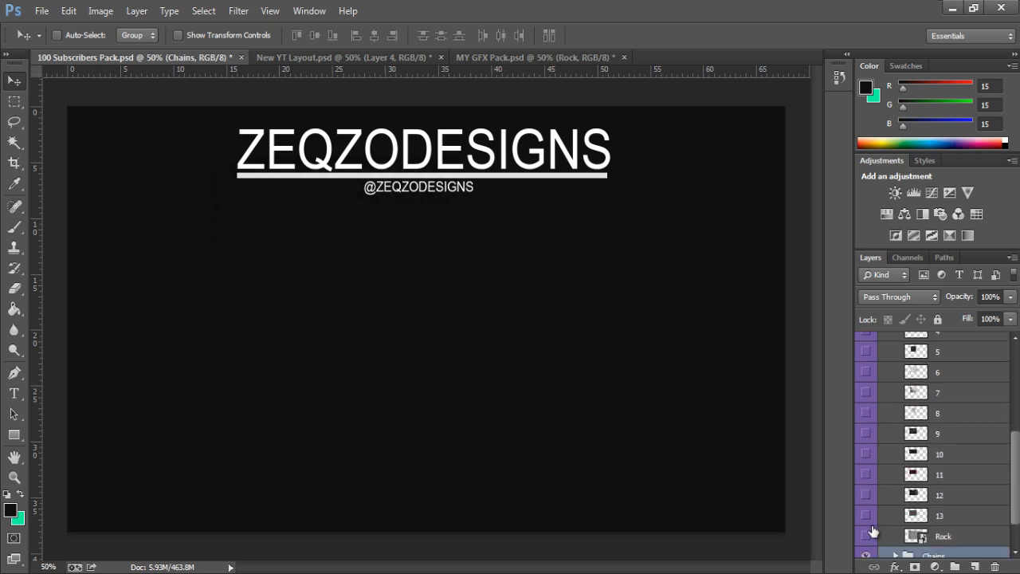
pyautogui.click(867, 516)
pyautogui.click(866, 517)
# Copy texture layer 12 into New YT Layout.psd, position it over the logo and set its opacity to 27%
pyautogui.click(911, 496)
pyautogui.moveTo(709, 436); pyautogui.dragTo(801, 520)
pyautogui.moveTo(250, 296); pyautogui.dragTo(320, 405)
pyautogui.click(267, 59)
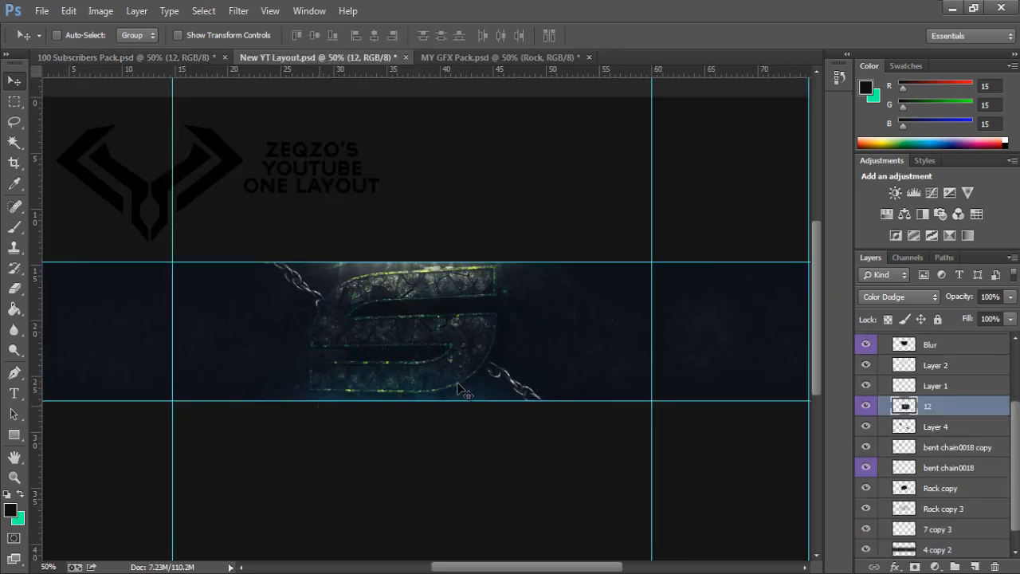
pyautogui.moveTo(559, 415); pyautogui.dragTo(510, 400)
pyautogui.moveTo(963, 301)
pyautogui.mouseDown()
pyautogui.moveTo(939, 295)
pyautogui.moveTo(949, 299)
pyautogui.mouseUp()
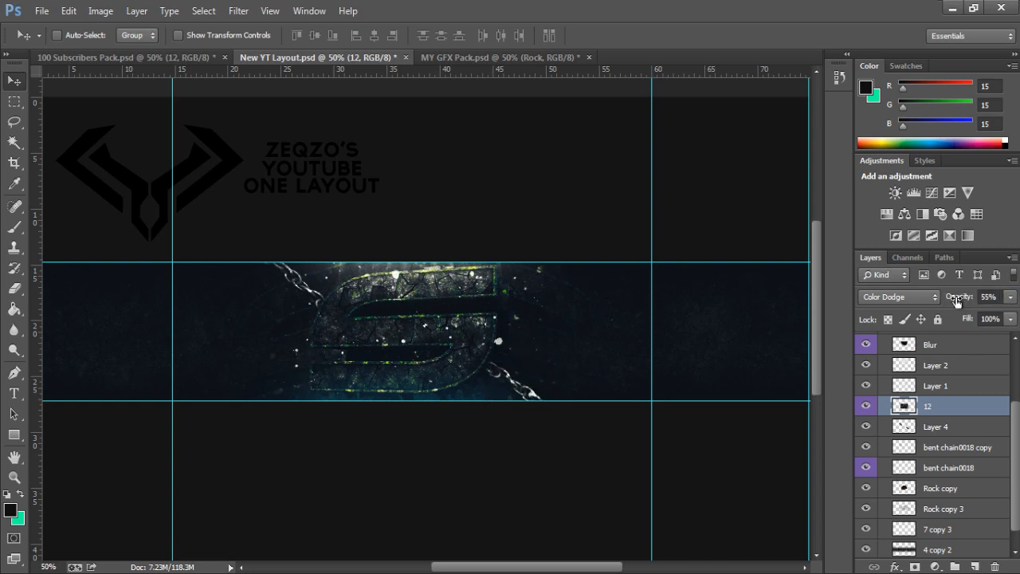
pyautogui.moveTo(950, 301); pyautogui.dragTo(944, 299)
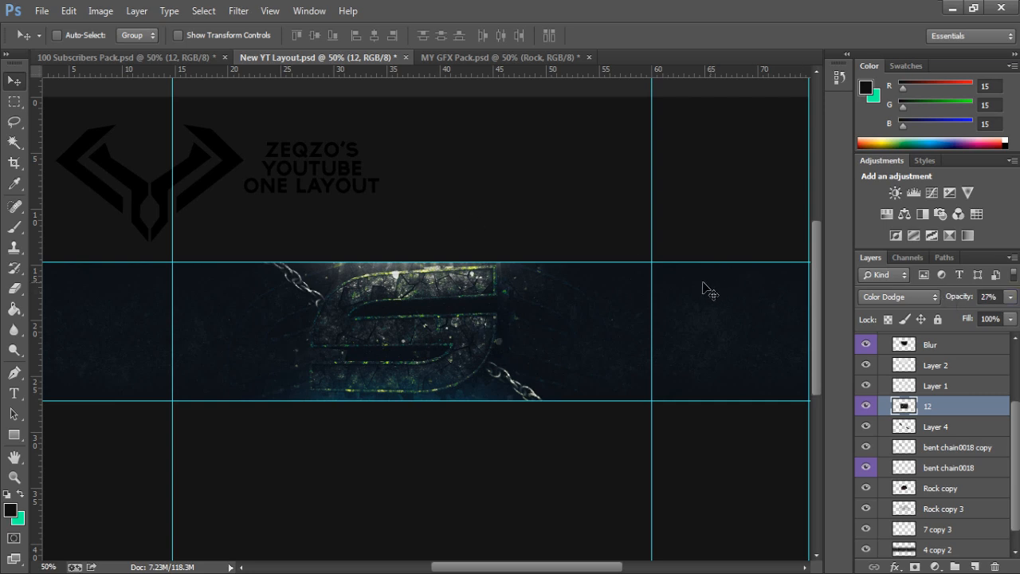
# Return to 100 Subscribers Pack.psd, hide texture 12, and examine the layers in the Lights and Grunges groups
pyautogui.click(122, 57)
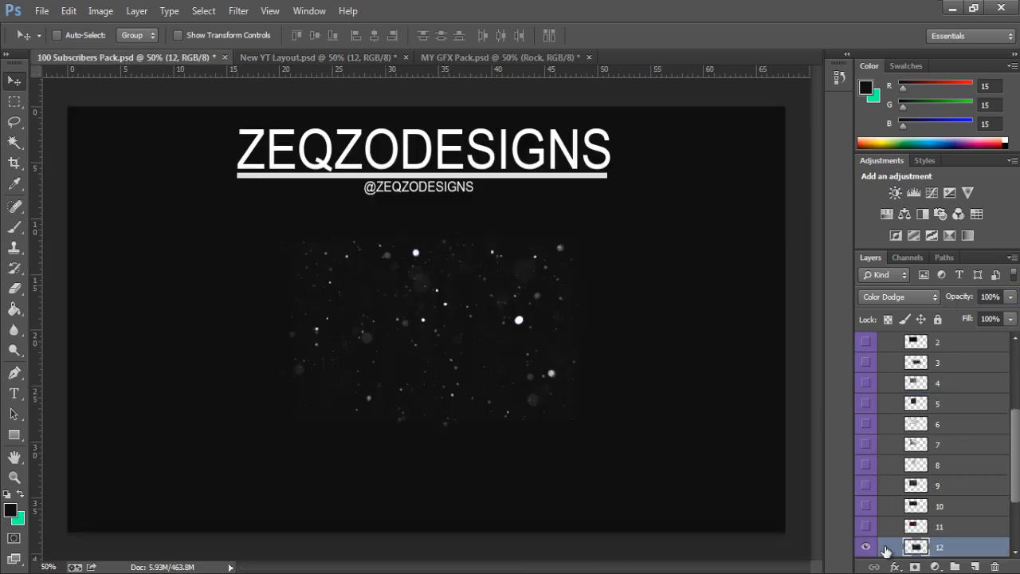
pyautogui.scroll(3, 896, 442)
pyautogui.click(895, 432)
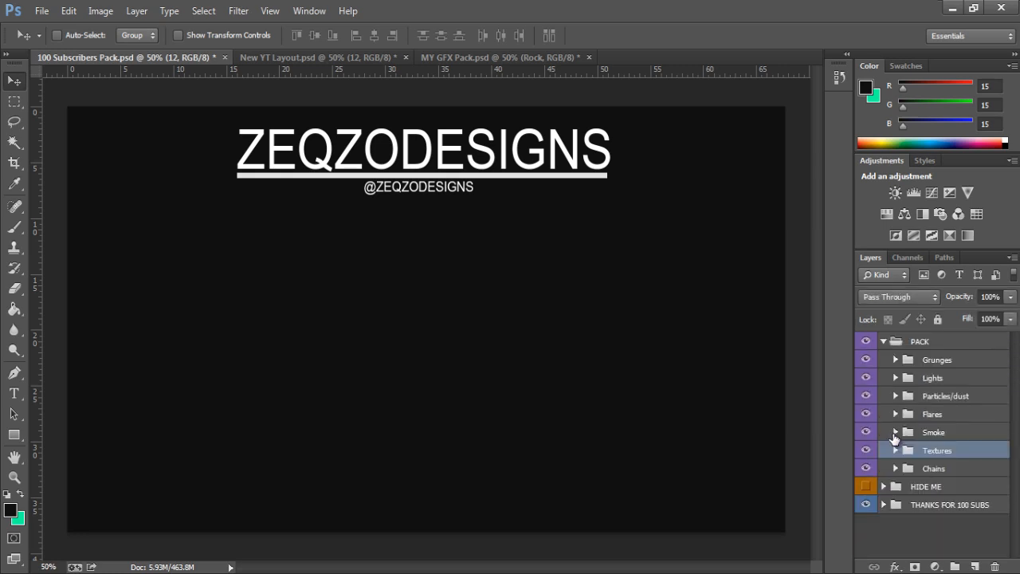
pyautogui.click(894, 378)
pyautogui.click(895, 376)
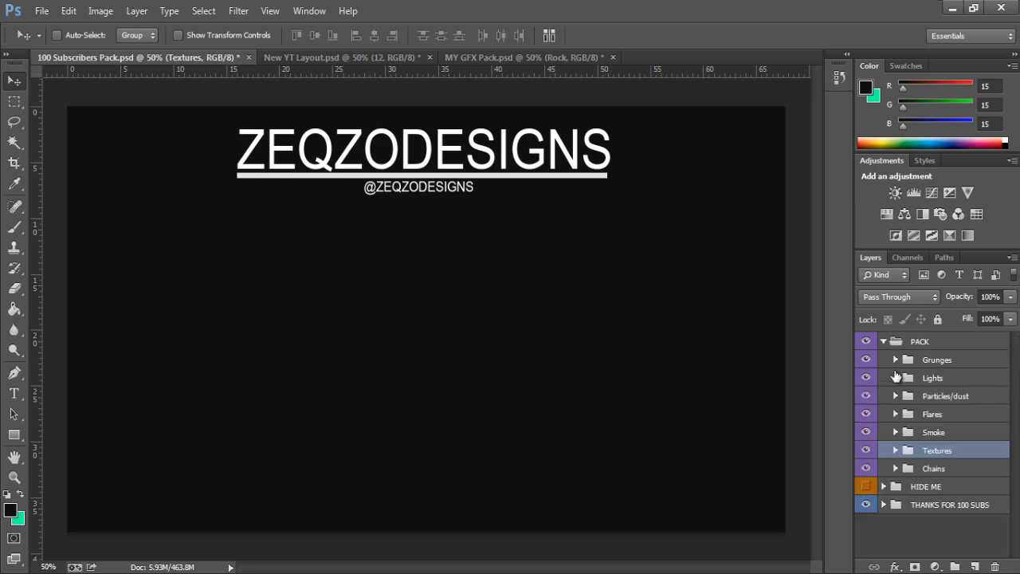
pyautogui.click(895, 361)
pyautogui.click(866, 379)
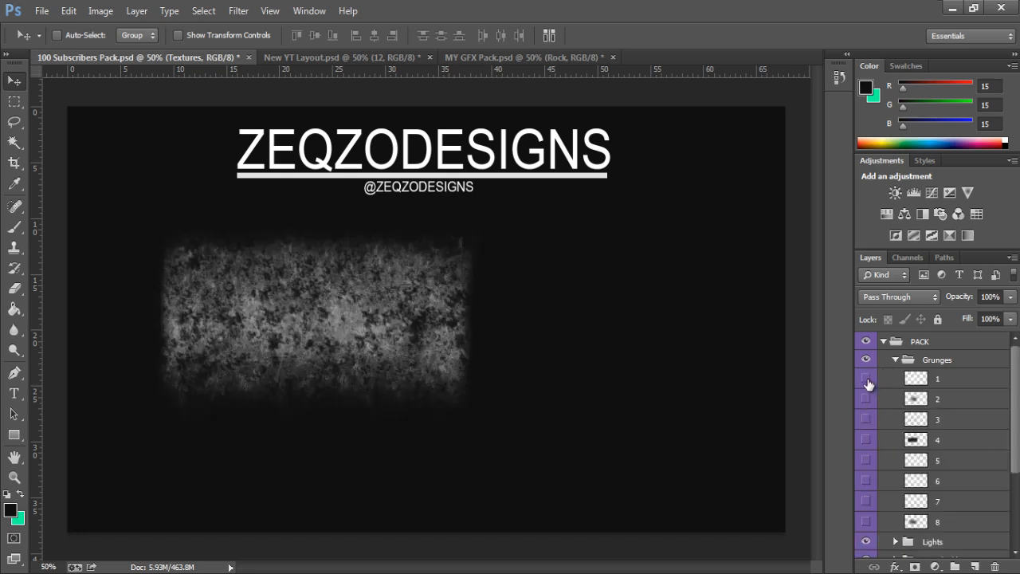
pyautogui.click(866, 379)
pyautogui.click(866, 399)
pyautogui.click(866, 399)
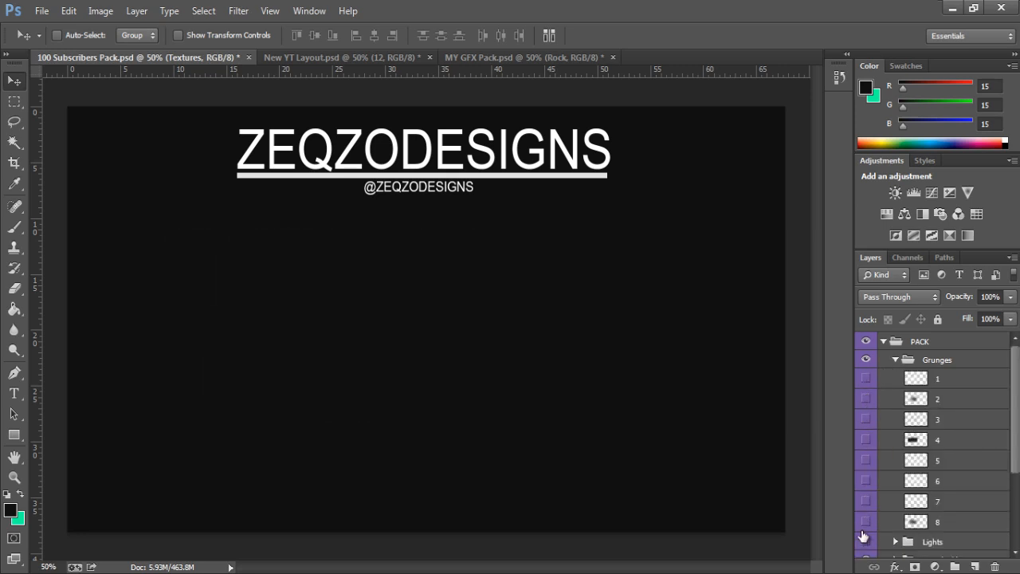
pyautogui.click(867, 521)
pyautogui.click(866, 507)
pyautogui.click(894, 360)
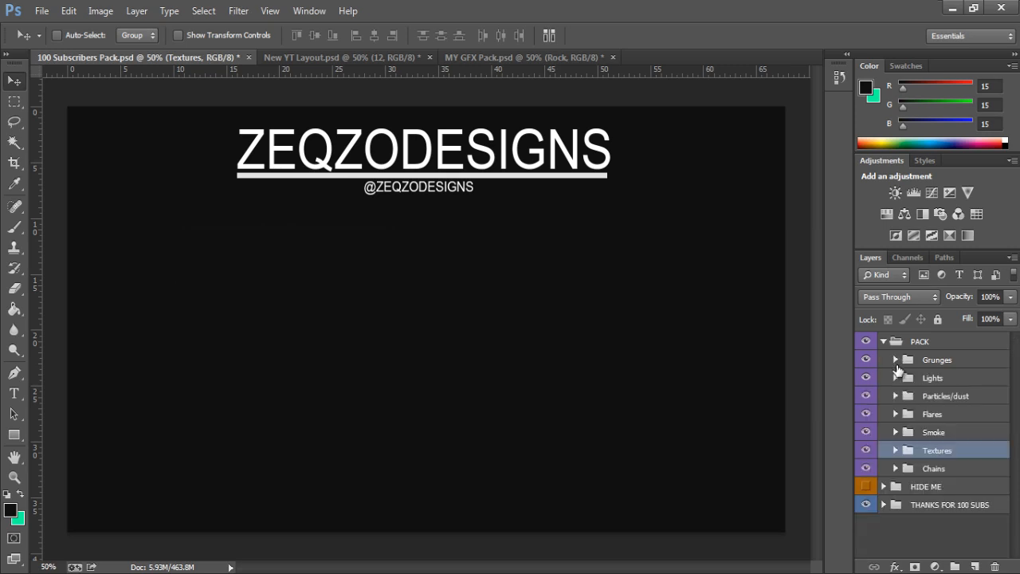
# Switch to MY GFX Pack.psd, hide the Rock layer, show the Bubbles layer and move the bubbles lower on the canvas
pyautogui.click(487, 57)
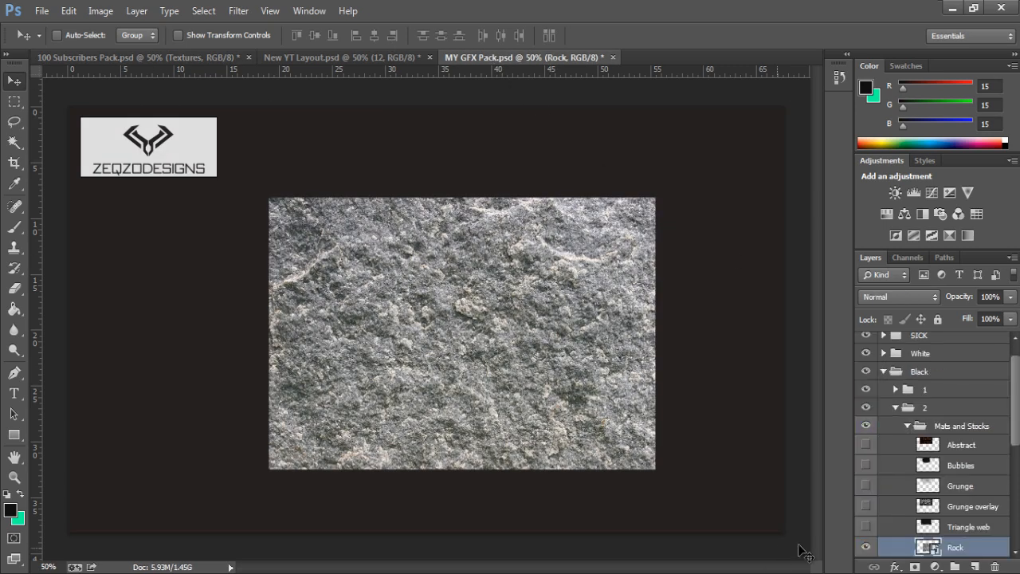
pyautogui.click(866, 547)
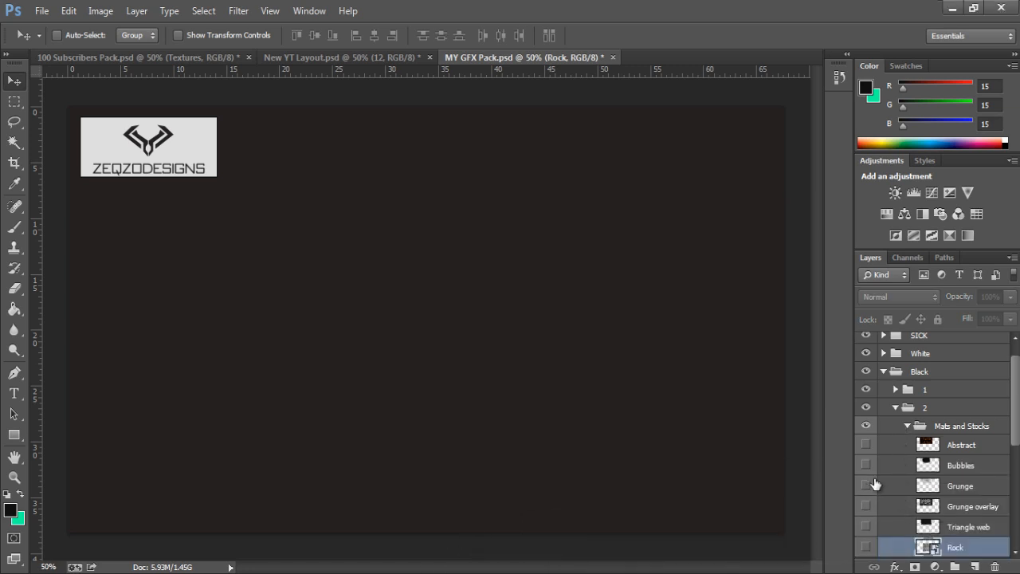
pyautogui.click(867, 465)
pyautogui.click(944, 470)
pyautogui.moveTo(325, 255); pyautogui.dragTo(323, 325)
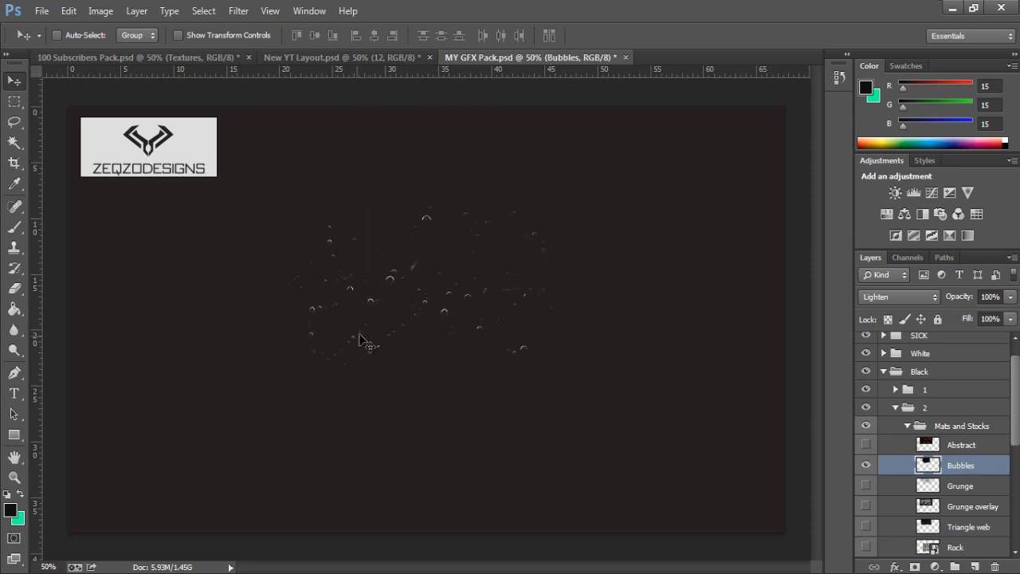
# Copy the Bubbles layer into 100 Subscribers Pack.psd and place it inside the Textures group
pyautogui.click(195, 58)
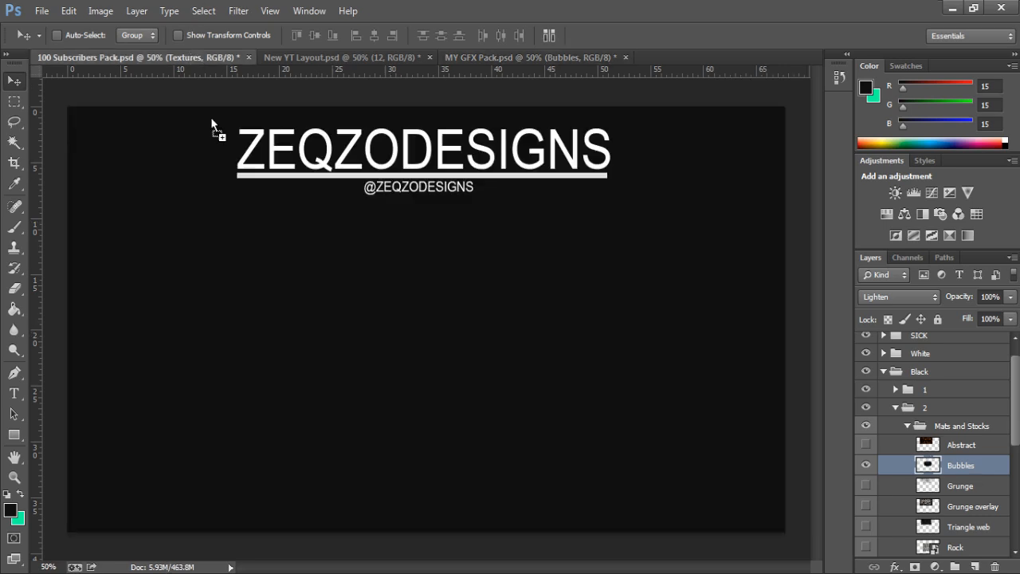
pyautogui.moveTo(424, 350); pyautogui.dragTo(426, 354)
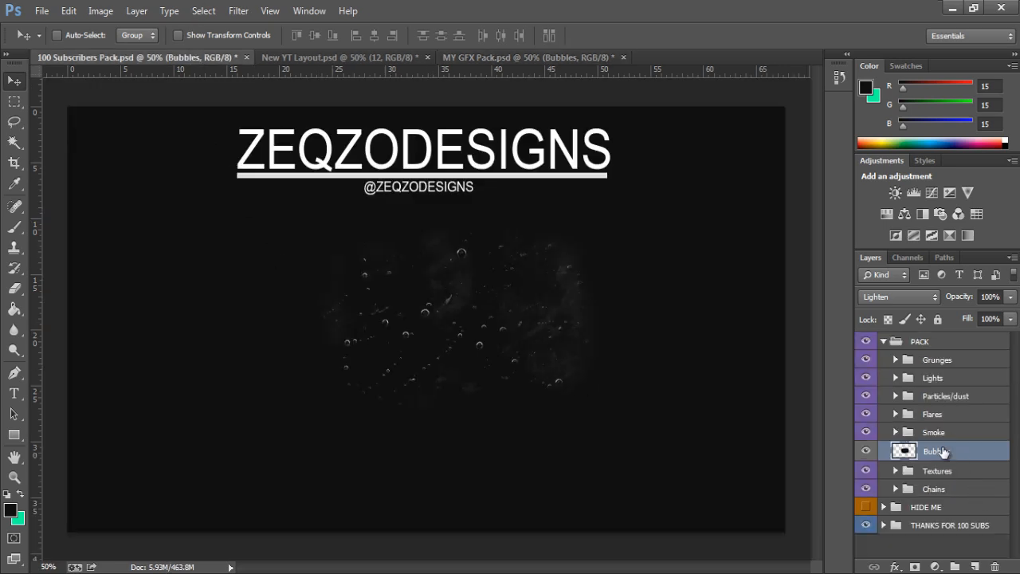
pyautogui.moveTo(936, 451); pyautogui.dragTo(939, 476)
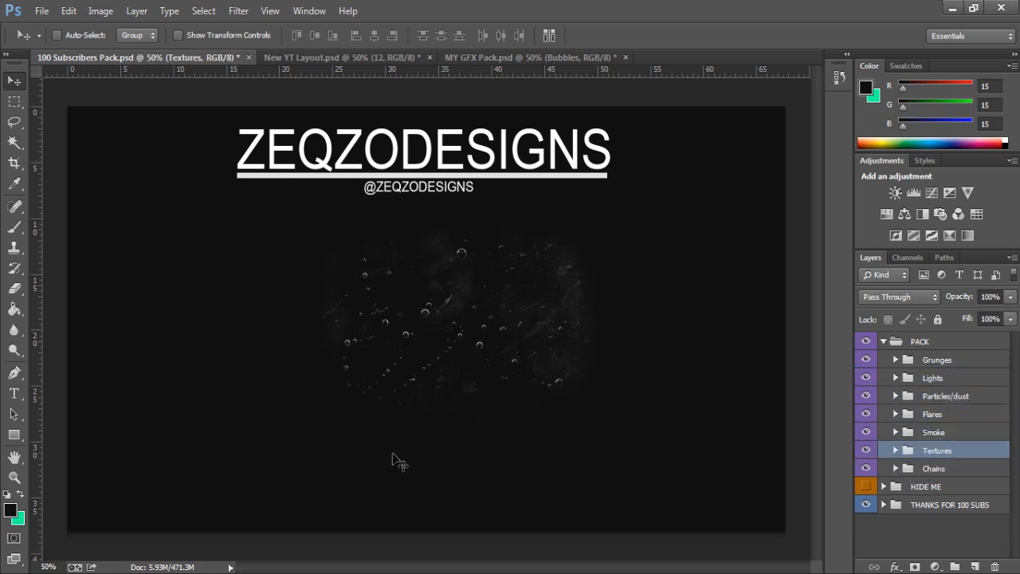
pyautogui.moveTo(557, 355); pyautogui.dragTo(536, 371)
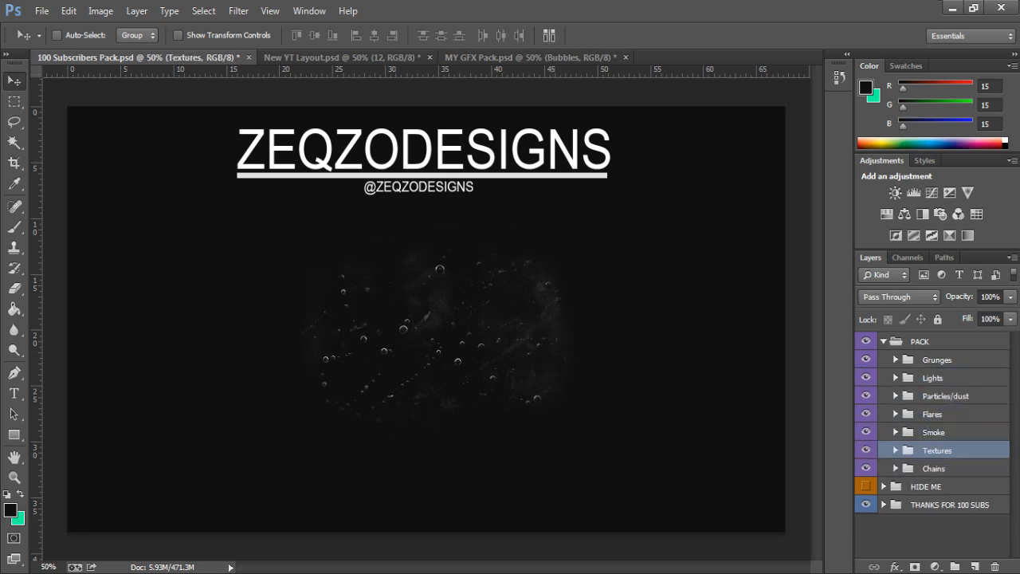
pyautogui.click(983, 474)
pyautogui.moveTo(611, 417); pyautogui.dragTo(577, 412)
pyautogui.hotkey('ctrl', 'j')
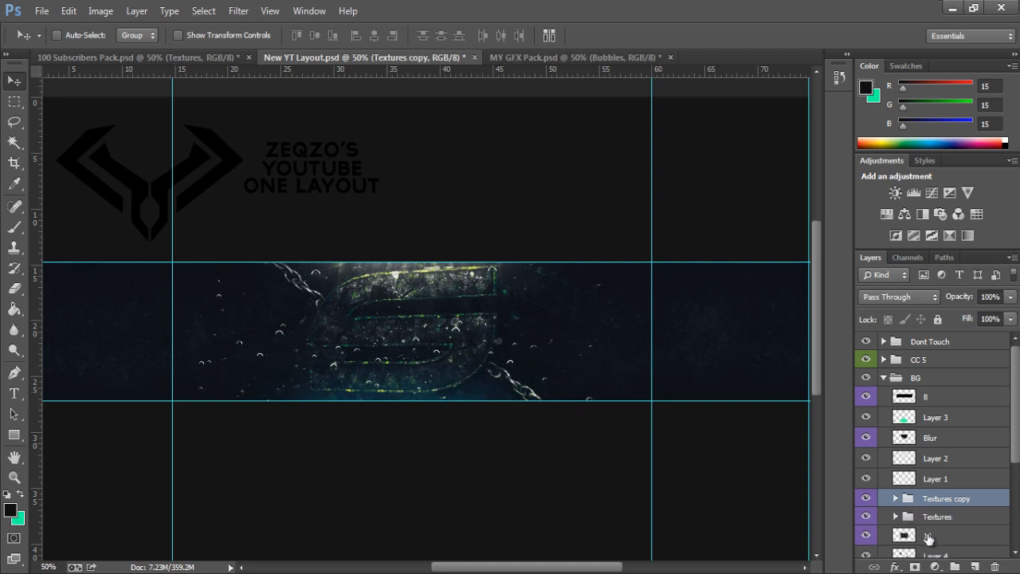
pyautogui.scroll(-2, 929, 481)
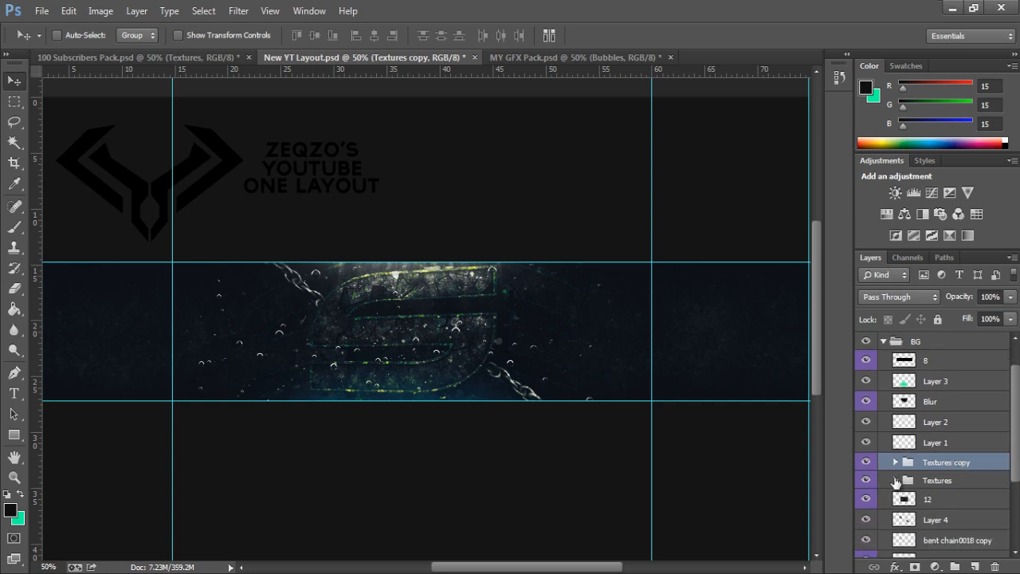
pyautogui.click(895, 481)
pyautogui.click(896, 481)
pyautogui.press('Delete')
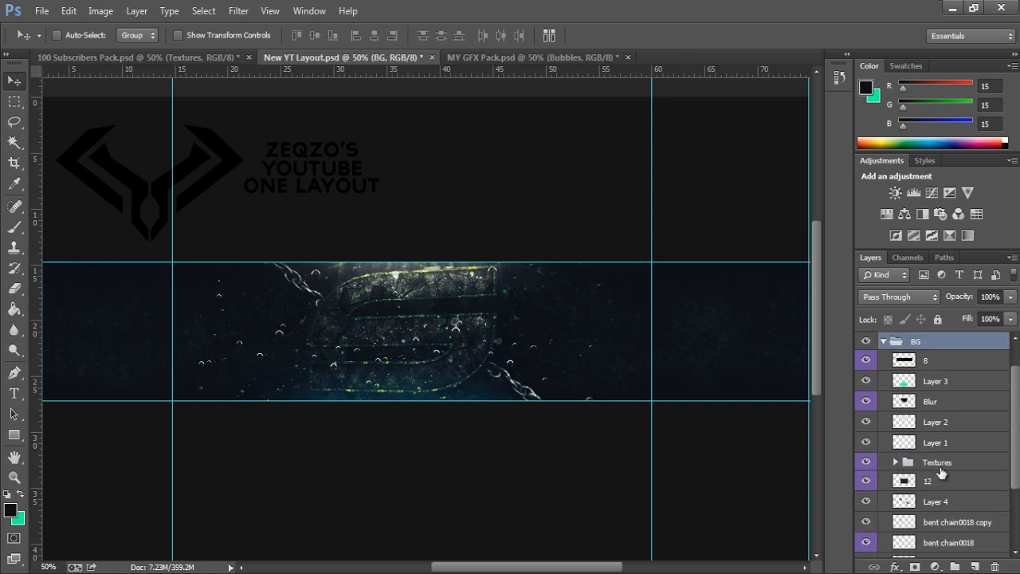
pyautogui.click(937, 462)
pyautogui.press('Delete')
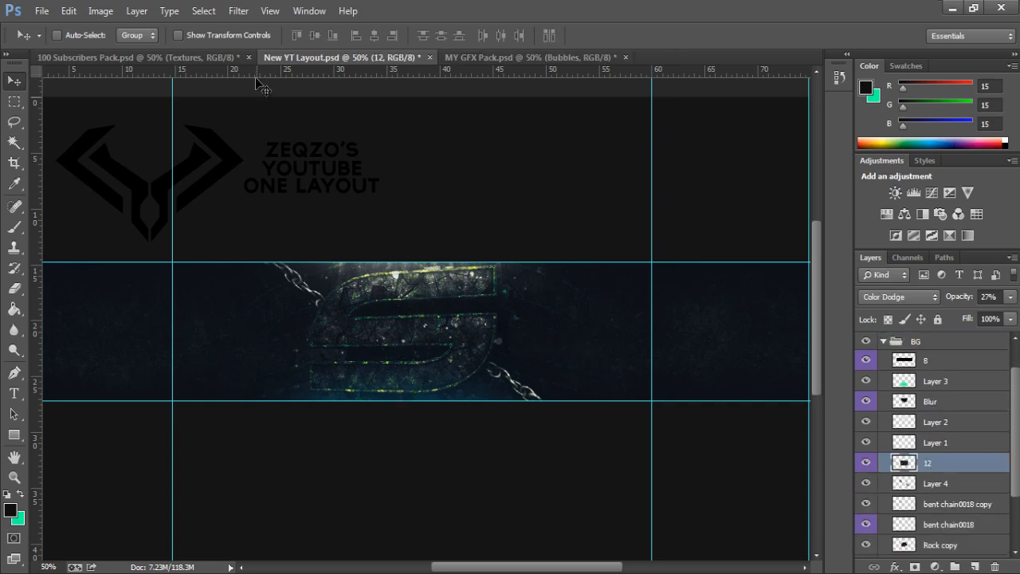
# In 100 Subscribers Pack.psd, give the Bubbles layer a violet label and copy only that layer into New YT Layout.psd
pyautogui.click(217, 61)
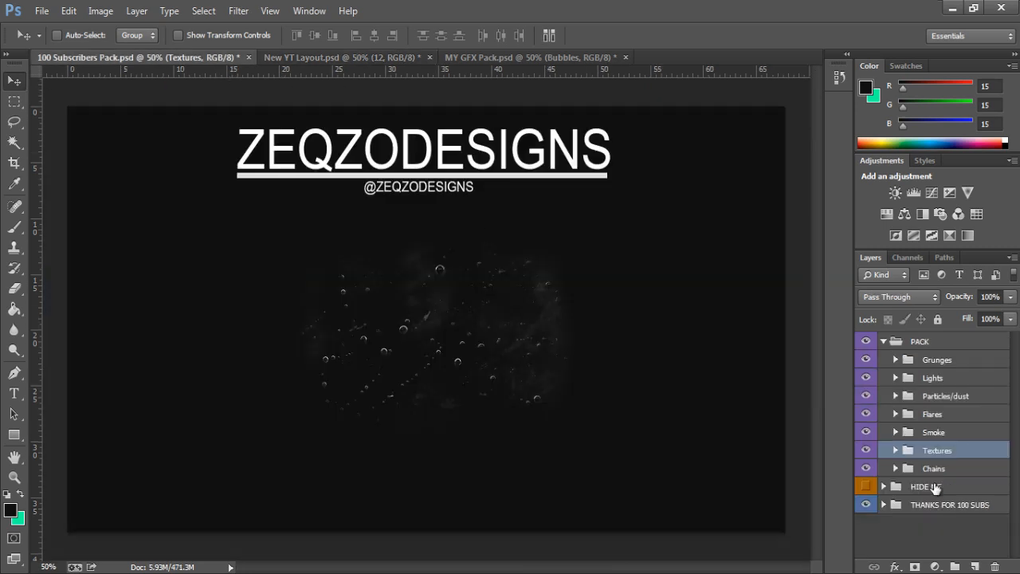
pyautogui.click(896, 450)
pyautogui.scroll(-5, 917, 494)
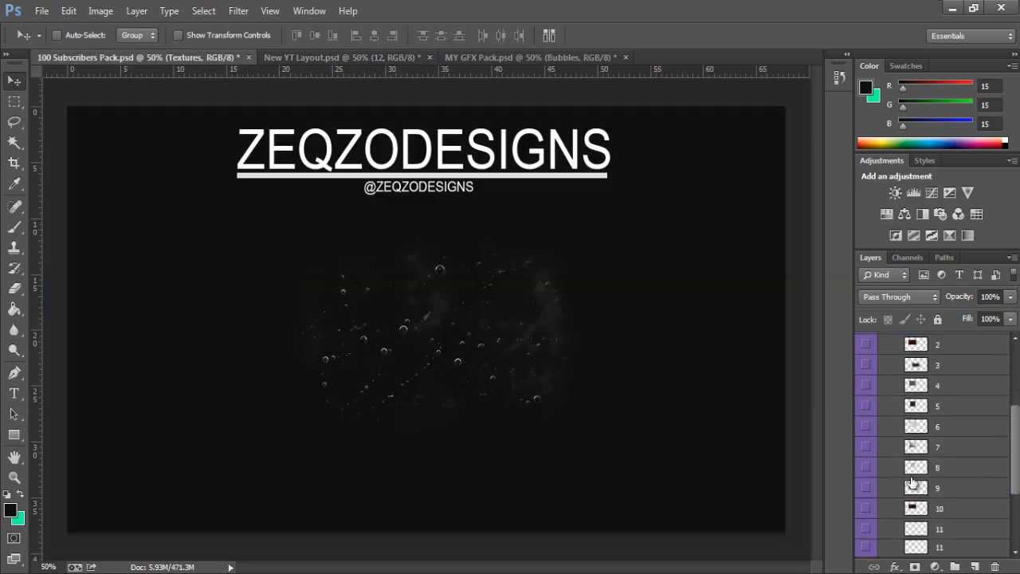
pyautogui.click(908, 540)
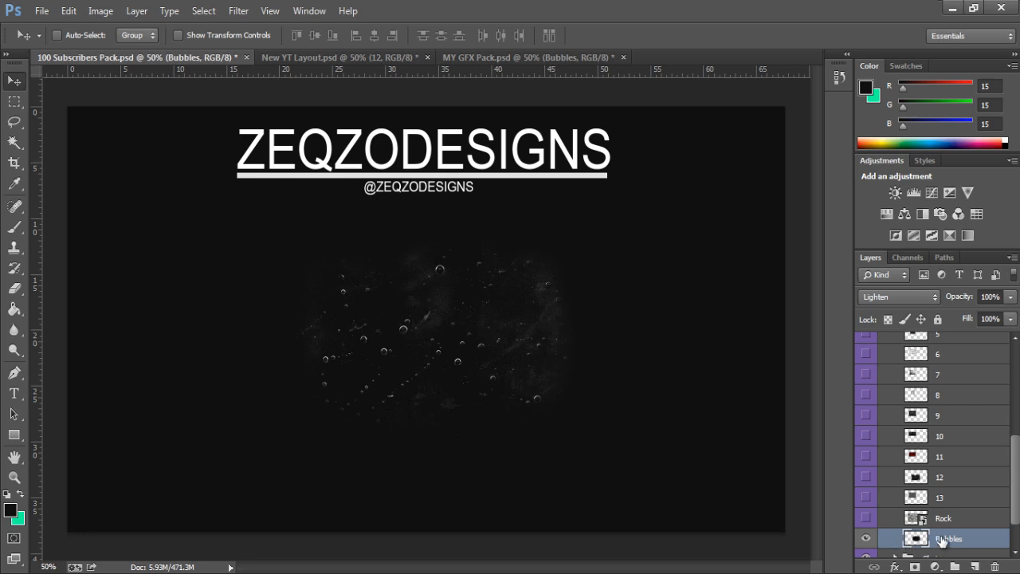
pyautogui.rightClick(941, 540)
pyautogui.click(988, 66)
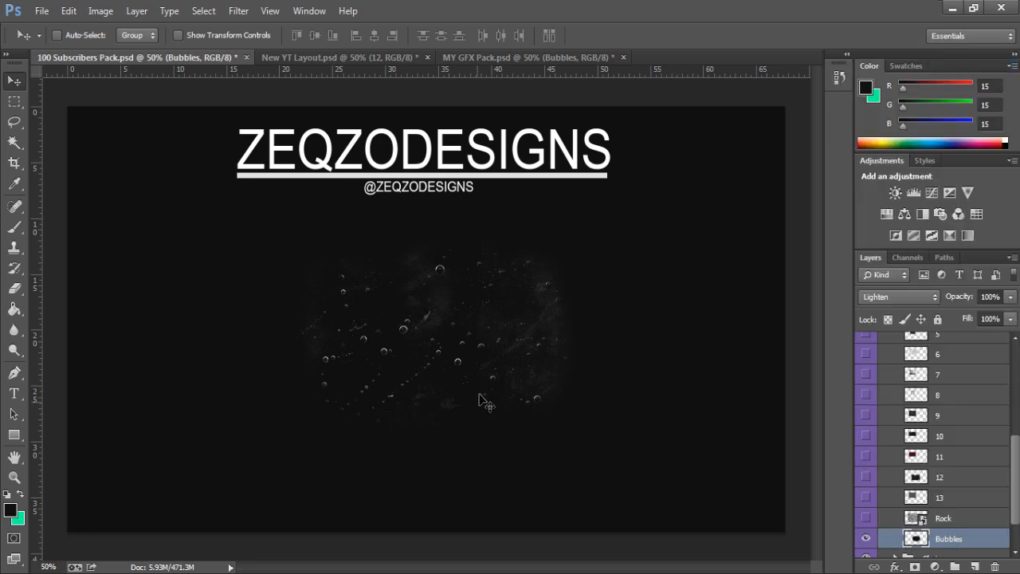
pyautogui.moveTo(485, 402); pyautogui.dragTo(339, 345)
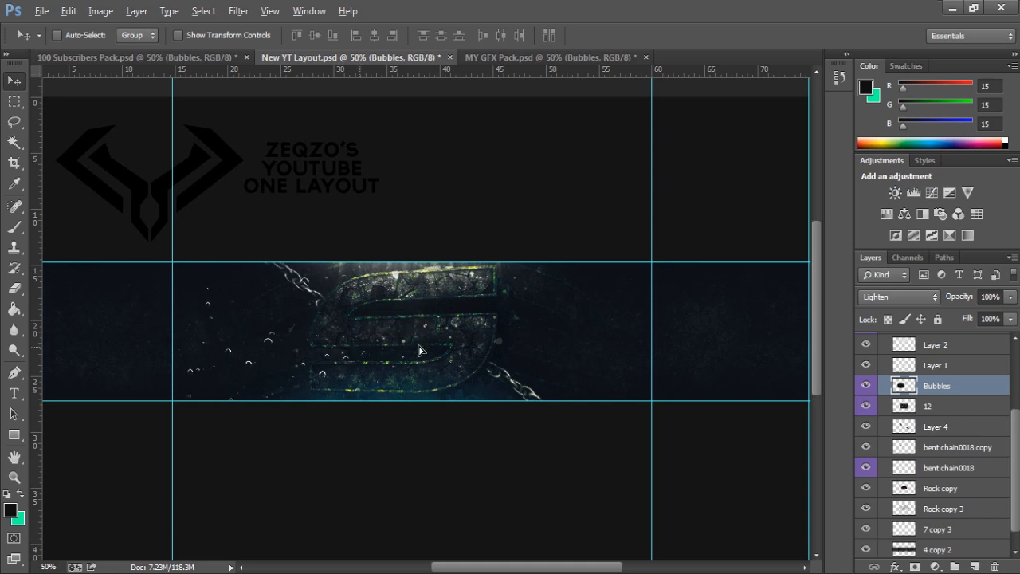
# Duplicate the Bubbles layer toward the banner's right side and merge both bubble layers into one
pyautogui.keyDown('alt'); pyautogui.moveTo(420, 351); pyautogui.dragTo(538, 349); pyautogui.keyUp('alt')
pyautogui.keyDown('shift'); pyautogui.click(945, 406); pyautogui.keyUp('shift')
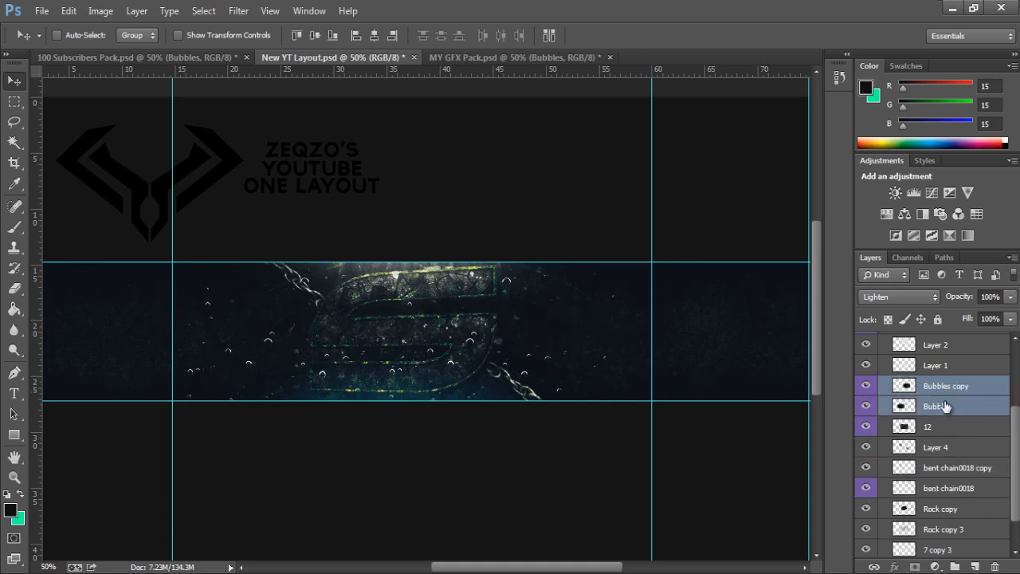
pyautogui.hotkey('ctrl', 'e')
# Set the merged Bubbles copy layer's blend mode to Lighten and its opacity to 50%
pyautogui.click(879, 297)
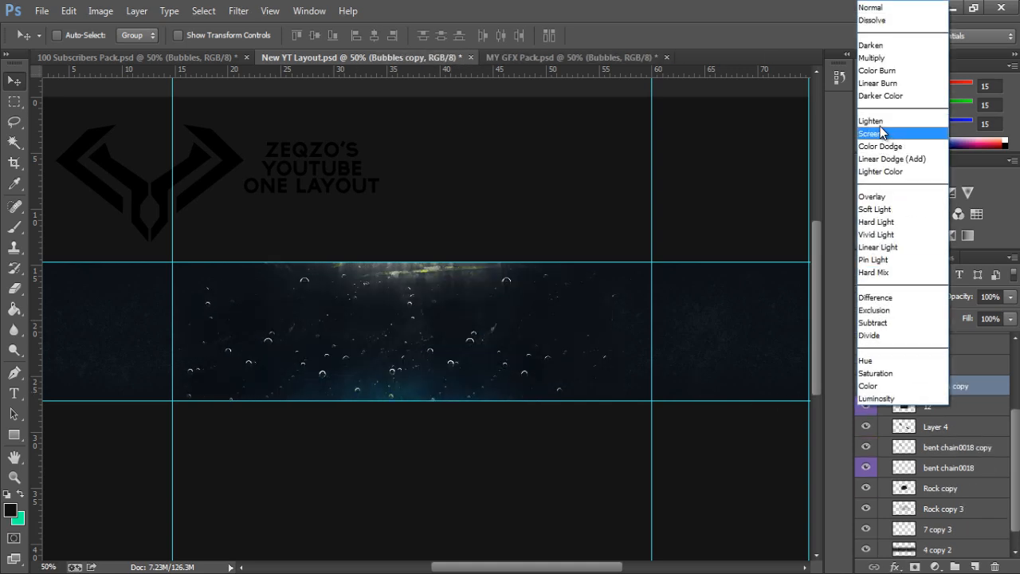
pyautogui.click(871, 121)
pyautogui.write('61')
pyautogui.press('Return')
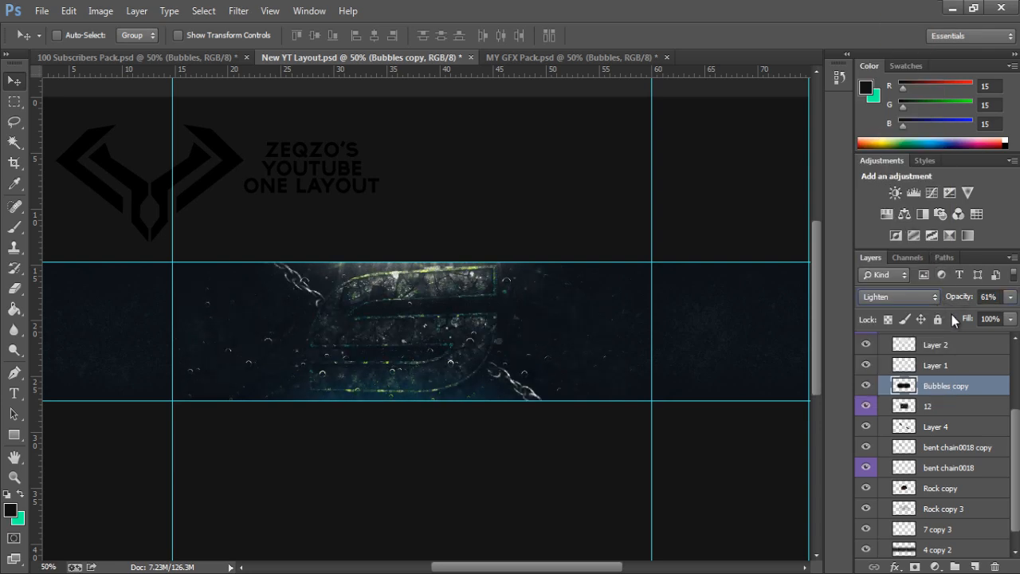
pyautogui.moveTo(959, 299); pyautogui.dragTo(945, 297)
# Nudge the Bubbles copy layer slightly to adjust the bubbles' placement around the S logo
pyautogui.moveTo(533, 437)
pyautogui.mouseDown()
pyautogui.moveTo(562, 434)
pyautogui.moveTo(537, 435)
pyautogui.mouseUp()
pyautogui.click(14, 289)
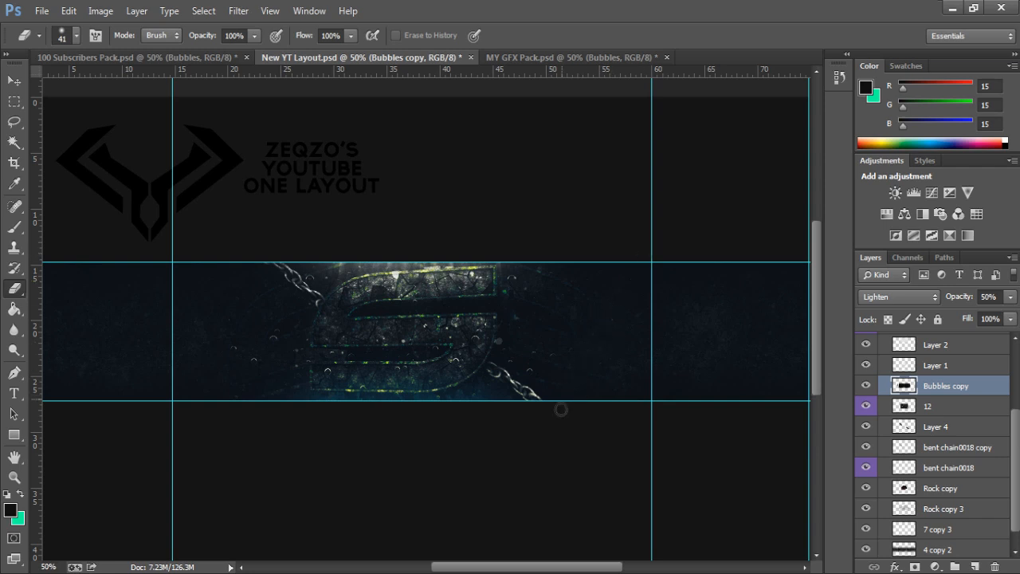
pyautogui.click(15, 81)
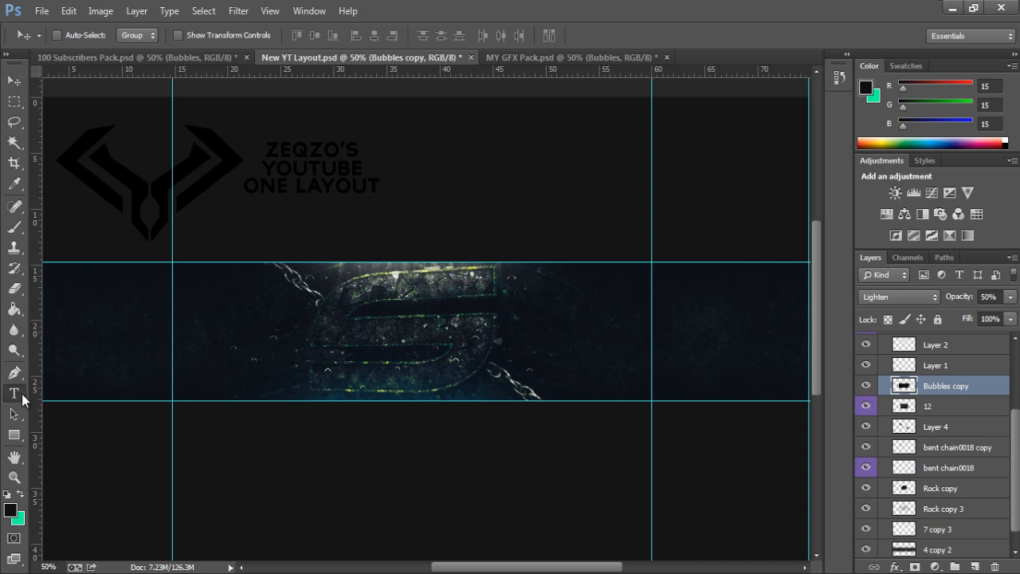
# Add the text SYNERGY in 36 pt Arial just right of the S logo and color it white (ffffff)
pyautogui.press('t')
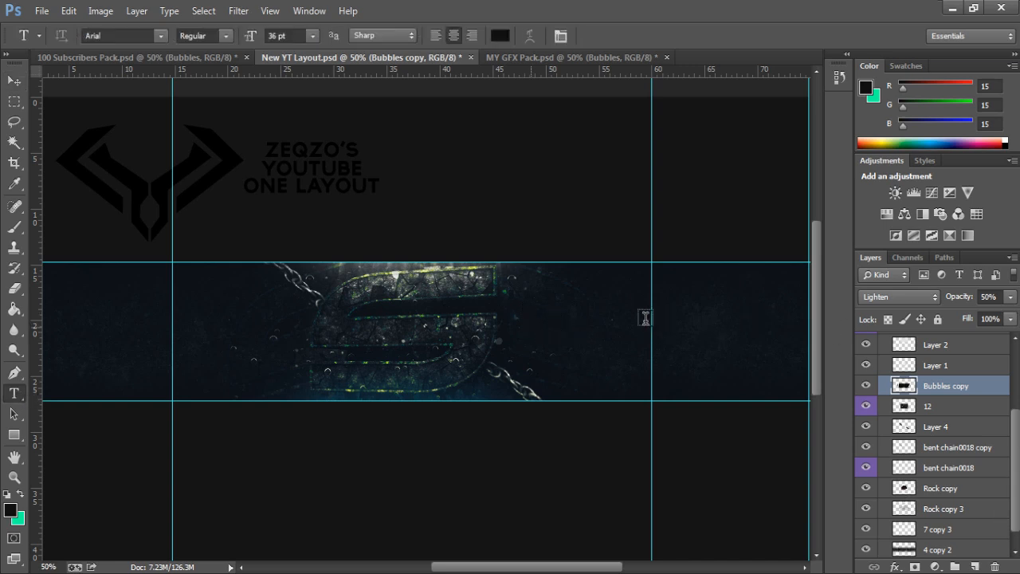
pyautogui.click(531, 325)
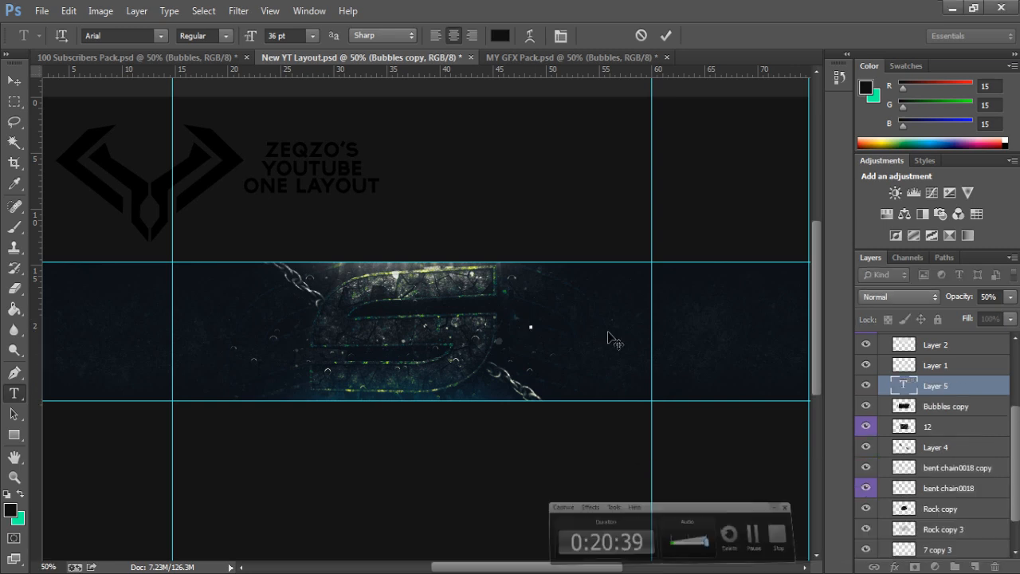
pyautogui.write('Layout ')
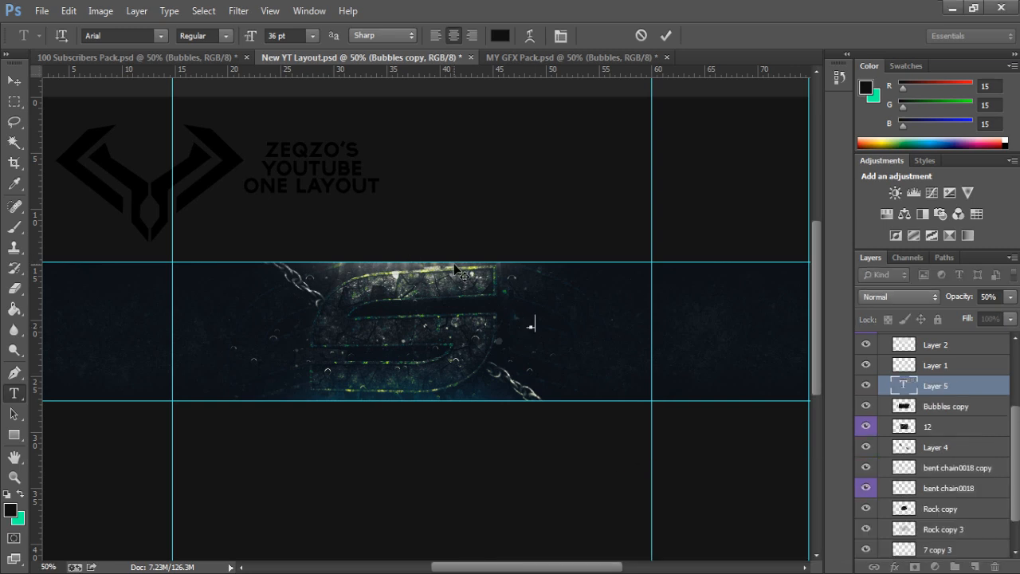
pyautogui.write('by')
pyautogui.hotkey('ctrl', 'a')
pyautogui.click(499, 37)
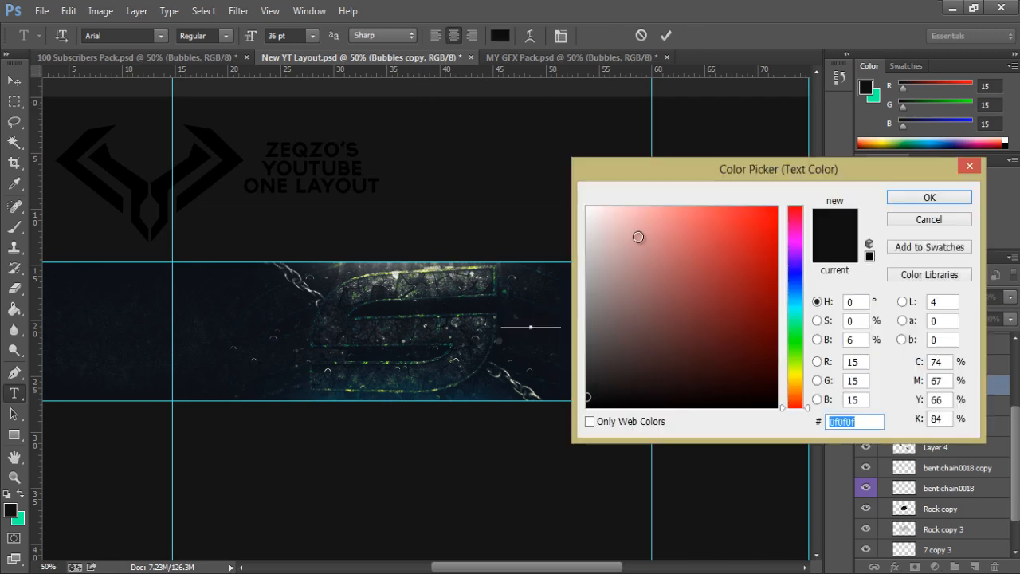
pyautogui.write('ffffff')
pyautogui.click(919, 199)
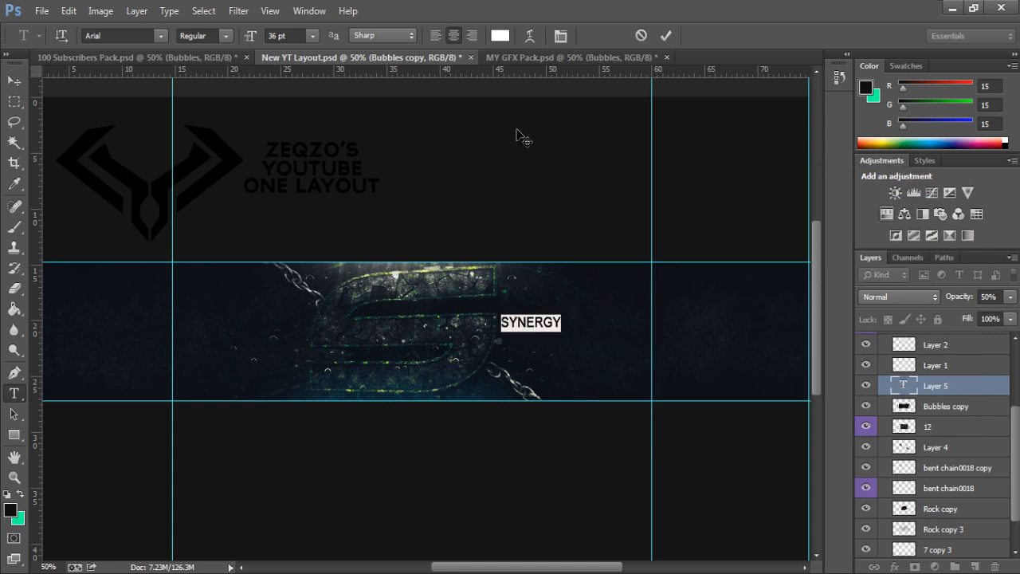
# Warp the SYNERGY text with the Flag style at -5% bend and commit the text
pyautogui.click(530, 37)
pyautogui.click(567, 116)
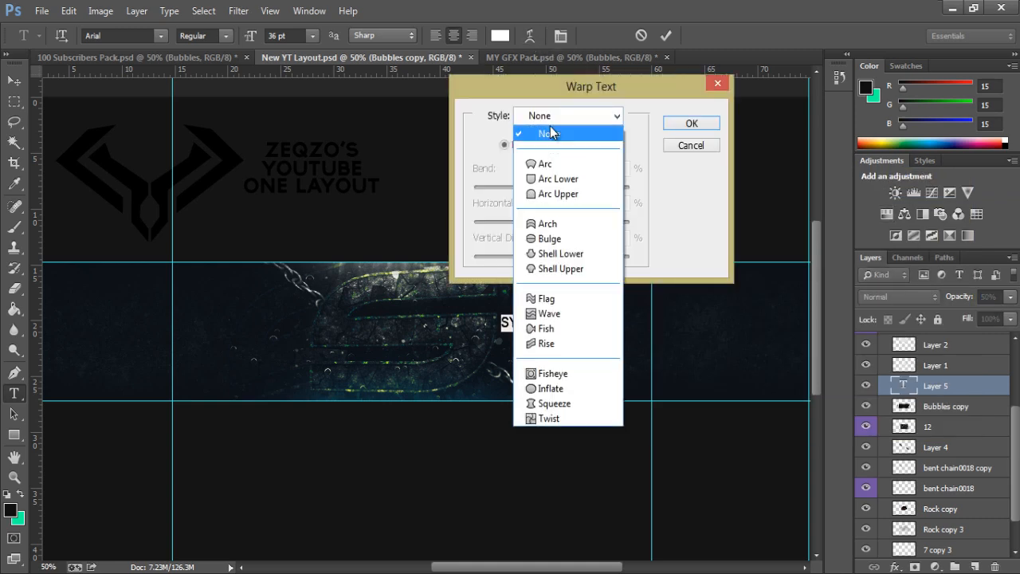
pyautogui.click(541, 419)
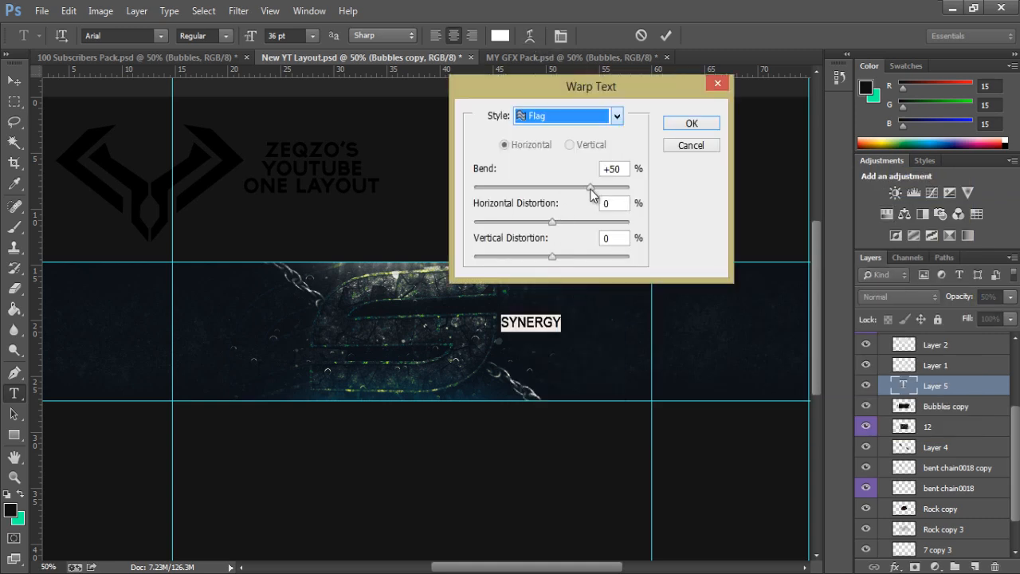
pyautogui.moveTo(590, 189); pyautogui.dragTo(552, 189)
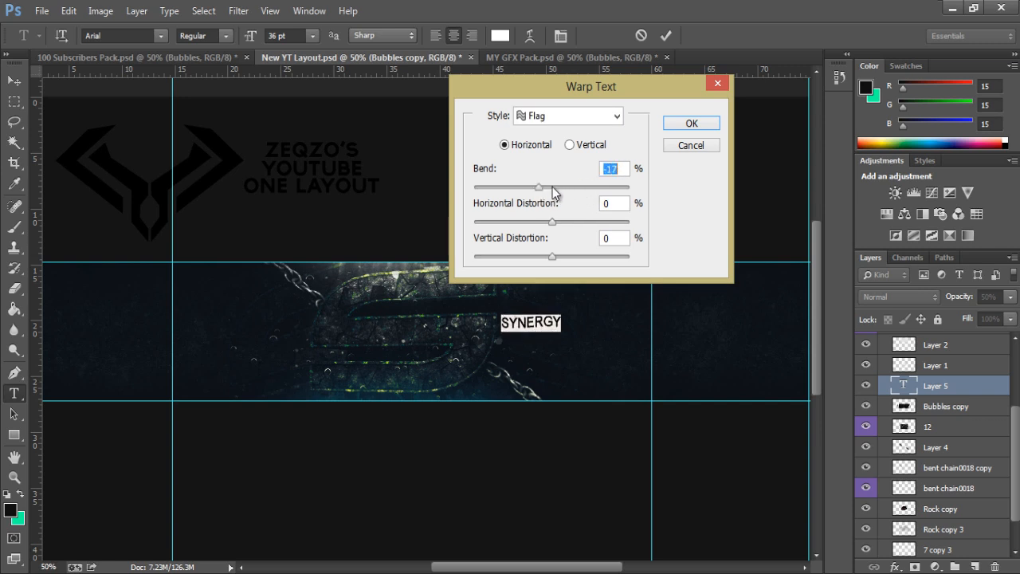
pyautogui.moveTo(551, 187); pyautogui.dragTo(548, 187)
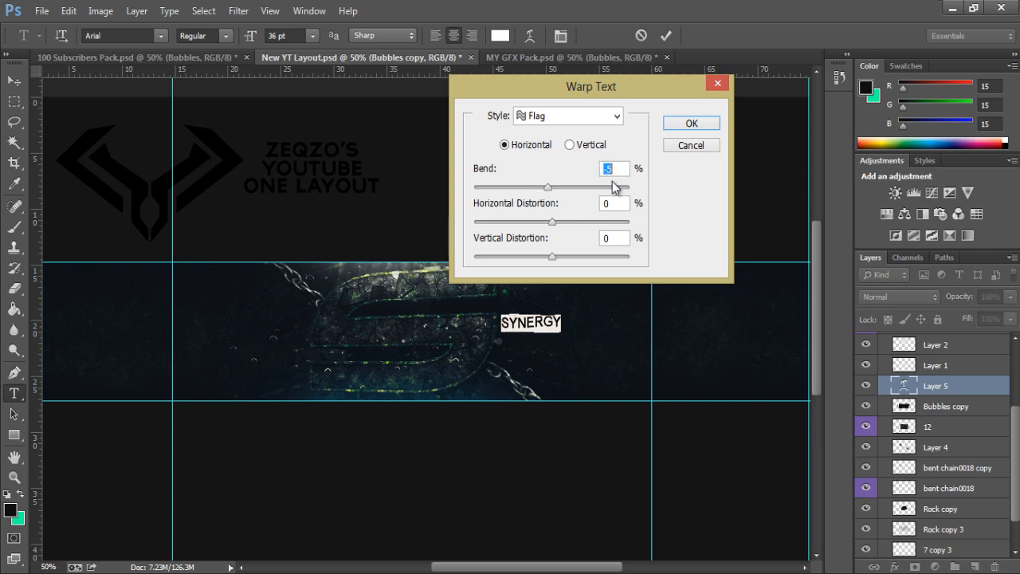
pyautogui.click(689, 127)
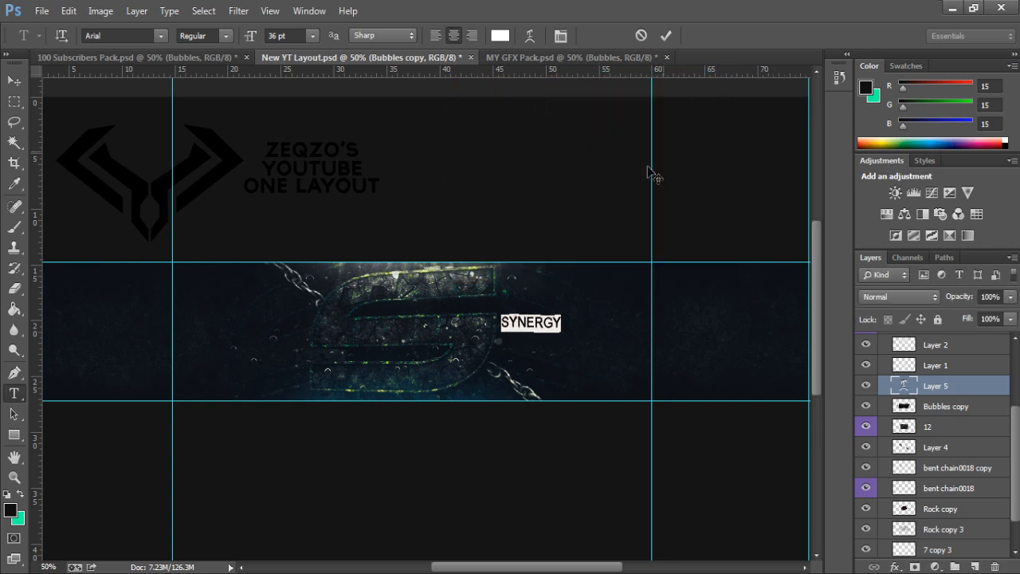
pyautogui.click(665, 36)
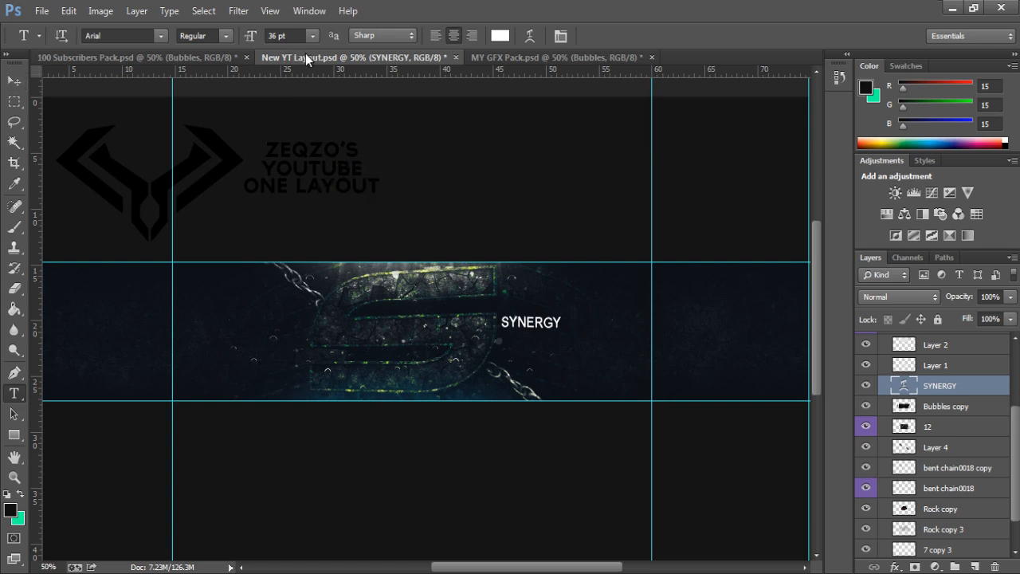
# Set the SYNERGY text layer's opacity to 14% and move it down to just above the lower-right chain
pyautogui.click(15, 81)
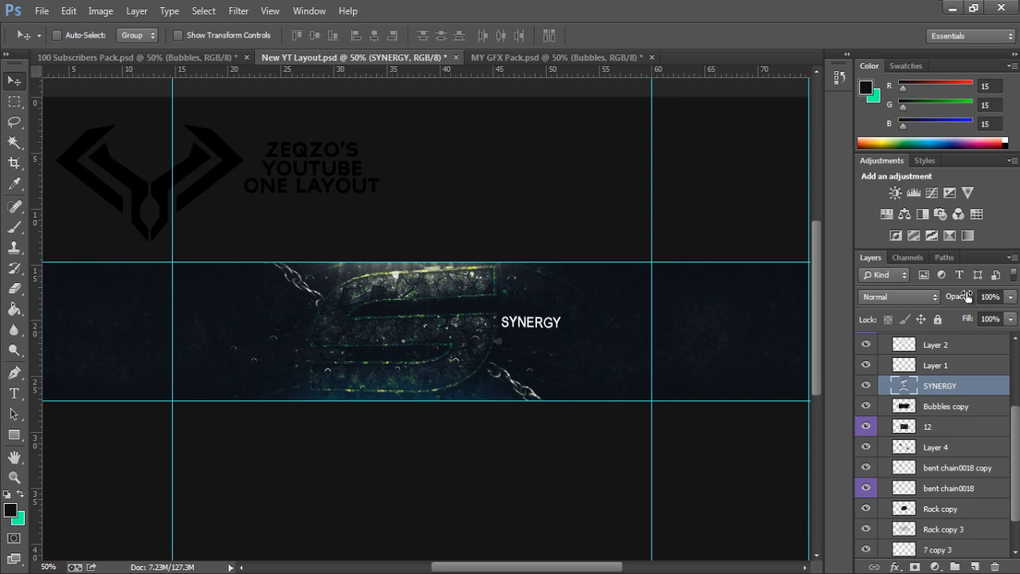
pyautogui.moveTo(966, 296); pyautogui.dragTo(933, 300)
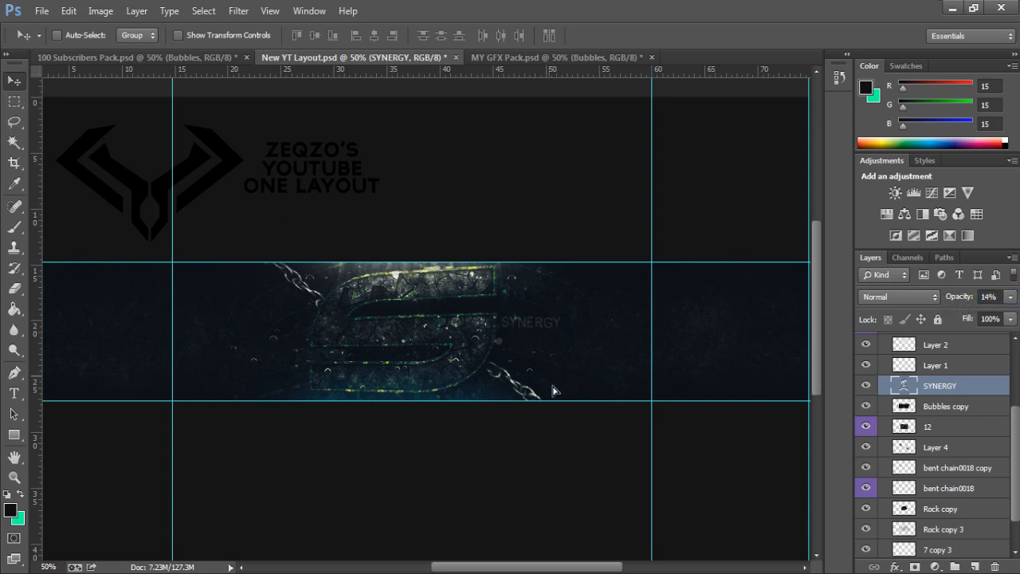
pyautogui.moveTo(551, 381); pyautogui.dragTo(553, 407)
pyautogui.moveTo(507, 550); pyautogui.dragTo(613, 394)
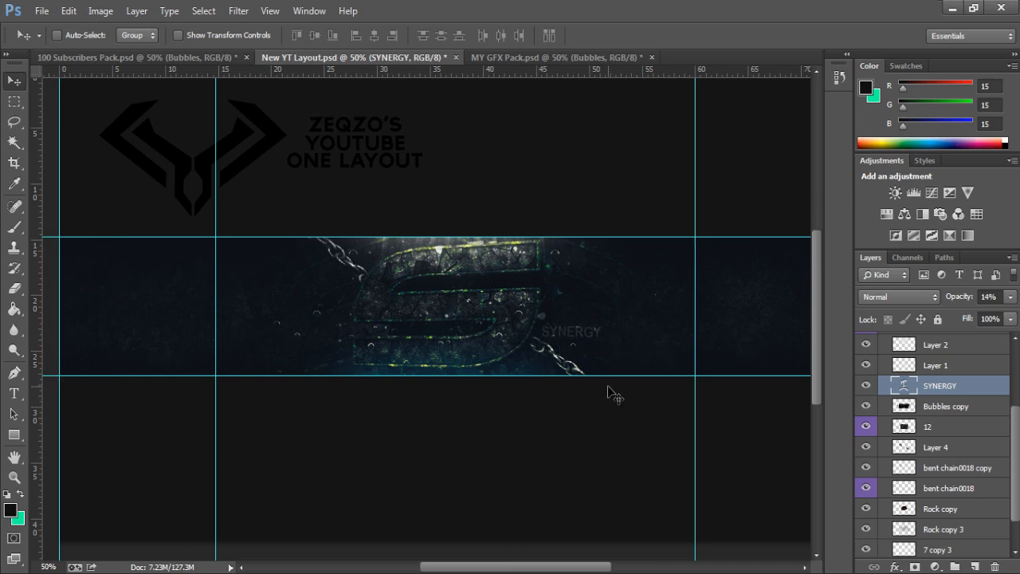
# Set the Bubbles copy layer's opacity to 35%
pyautogui.hotkey('ctrl', '+')
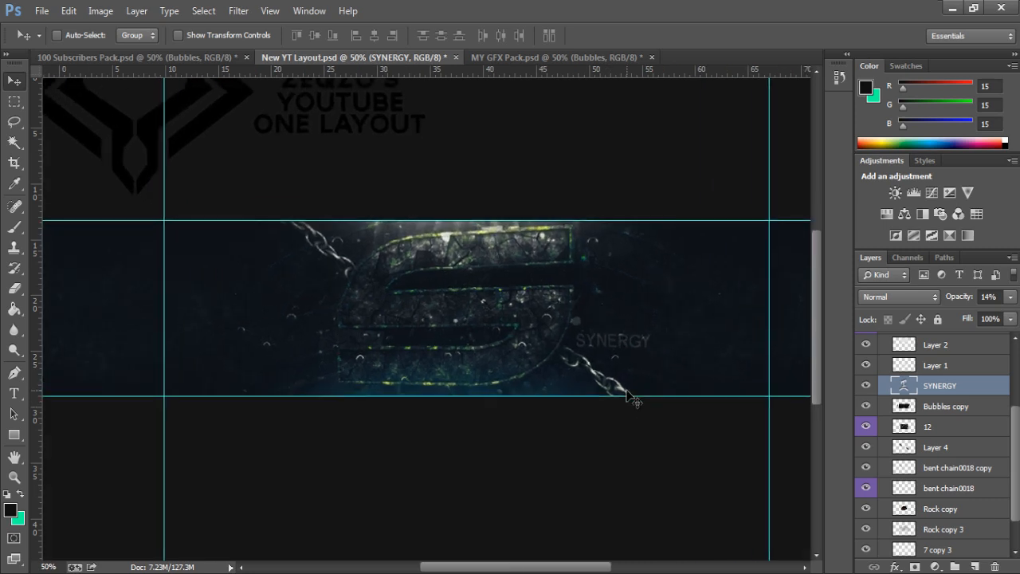
pyautogui.hotkey('ctrl', '+')
pyautogui.hotkey('ctrl', '+')
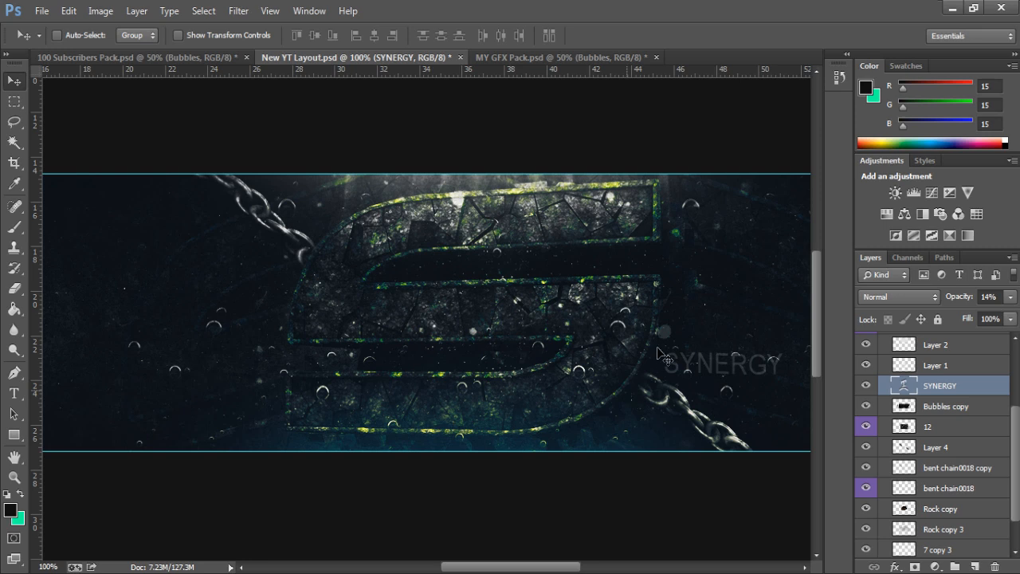
pyautogui.scroll(-5, 658, 349)
pyautogui.hscroll(3, 658, 348)
pyautogui.hscroll(-1, 658, 348)
pyautogui.hscroll(3, 658, 348)
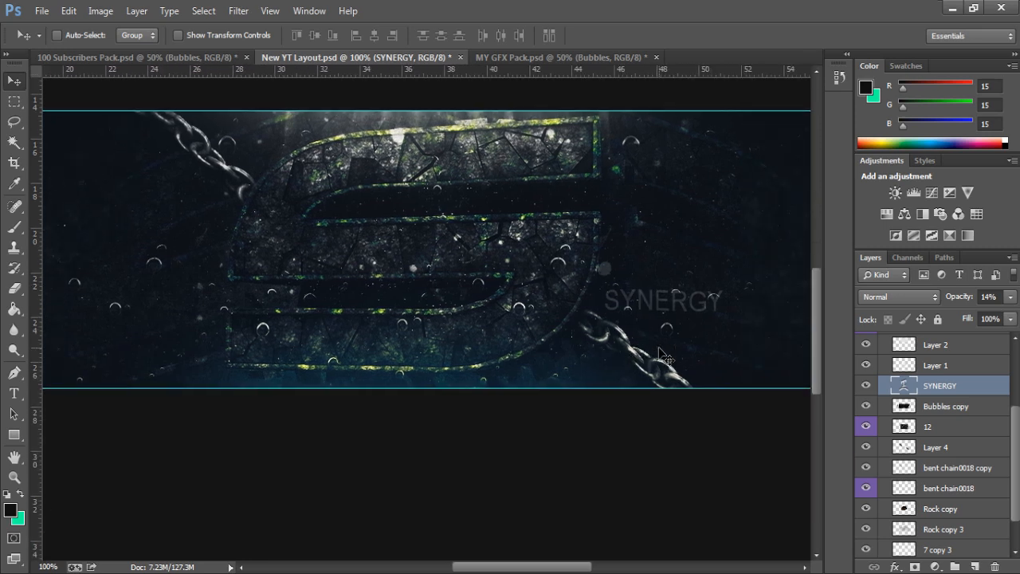
pyautogui.scroll(1, 659, 348)
pyautogui.scroll(2, 667, 359)
pyautogui.click(952, 407)
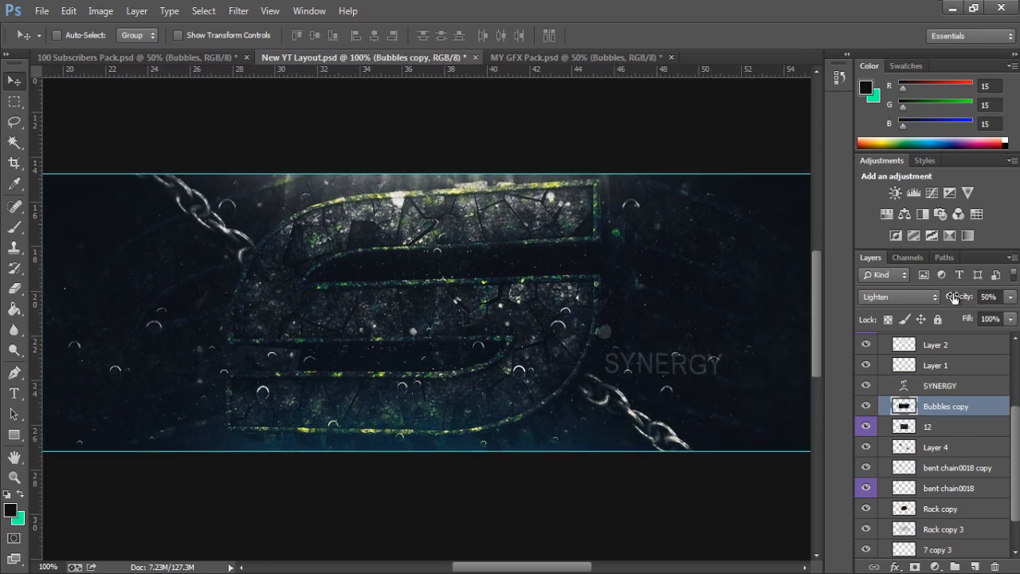
pyautogui.moveTo(958, 294); pyautogui.dragTo(944, 302)
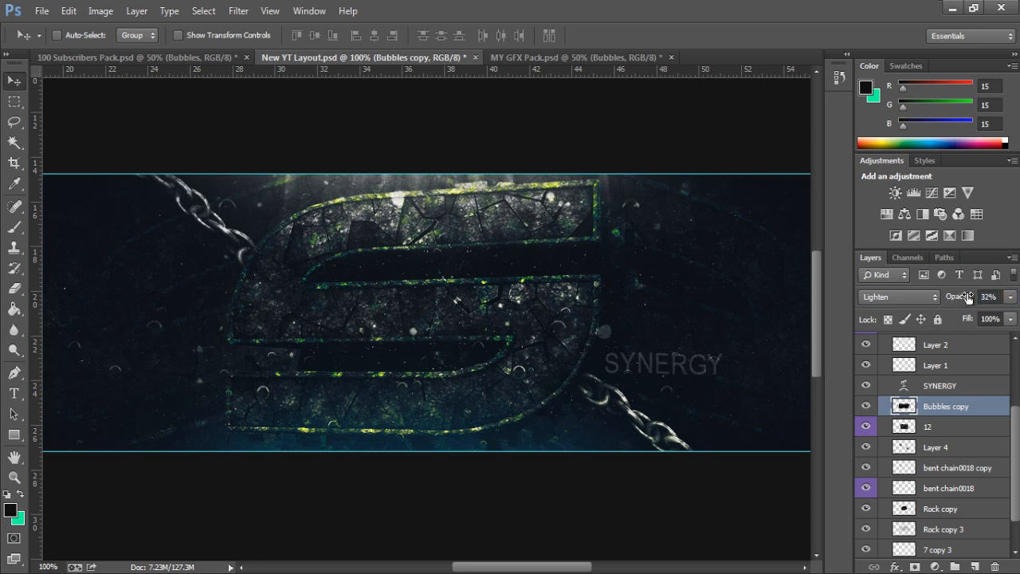
pyautogui.moveTo(964, 296); pyautogui.dragTo(968, 296)
pyautogui.write('35')
pyautogui.press('Return')
# Merge the bent chain0018 copy and bent chain0018 layers into one layer
pyautogui.click(983, 471)
pyautogui.keyDown('shift'); pyautogui.click(966, 491); pyautogui.keyUp('shift')
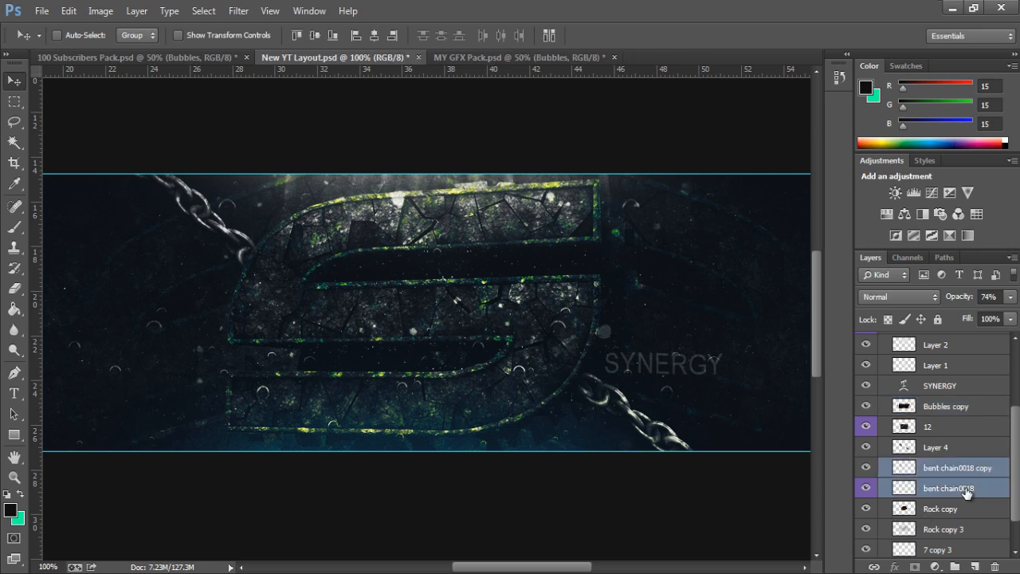
pyautogui.hotkey('ctrl', 'e')
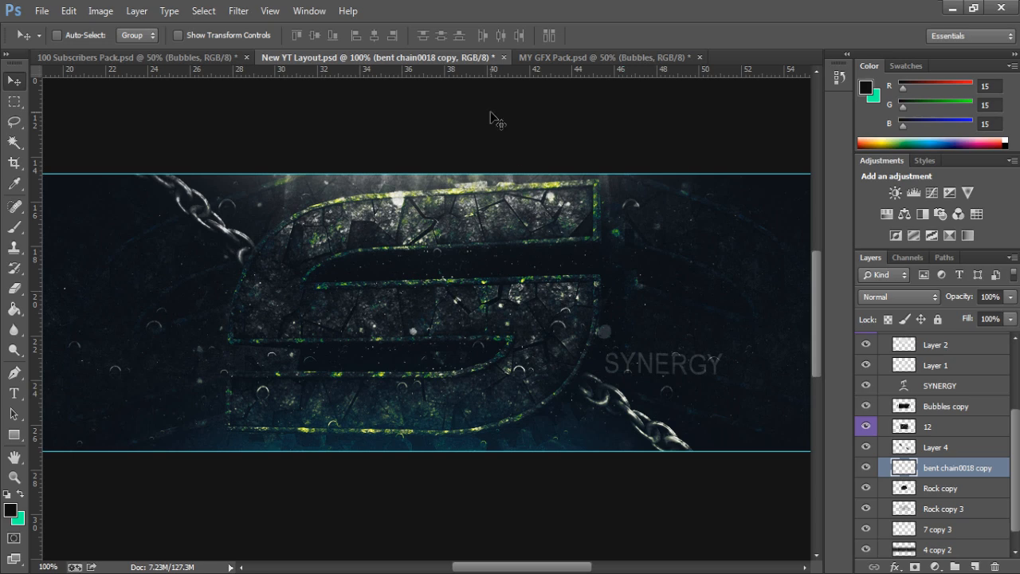
# Apply a Motion Blur to the merged chain layer with a 0° angle and a distance of 7 pixels
pyautogui.press('j')
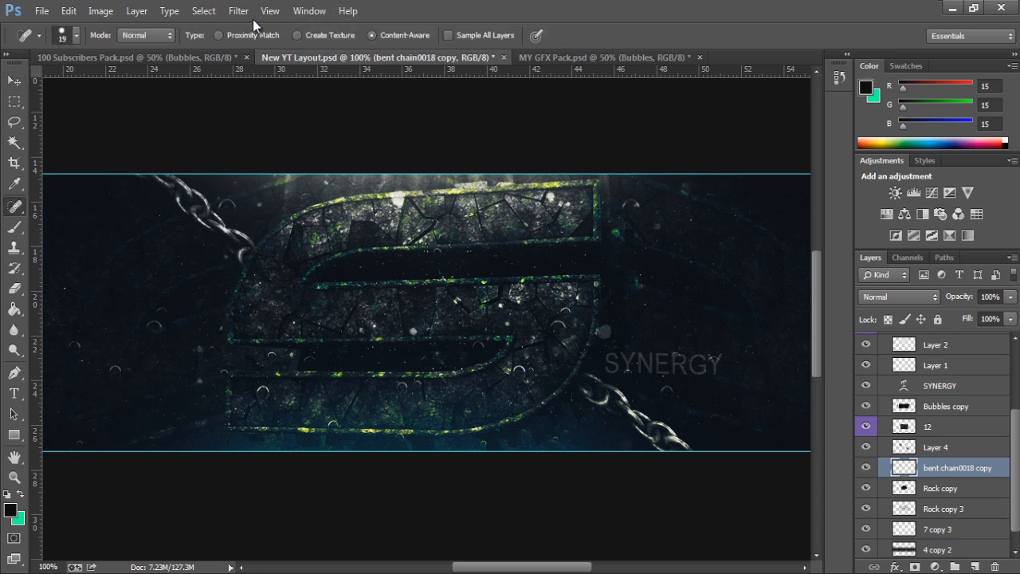
pyautogui.click(246, 16)
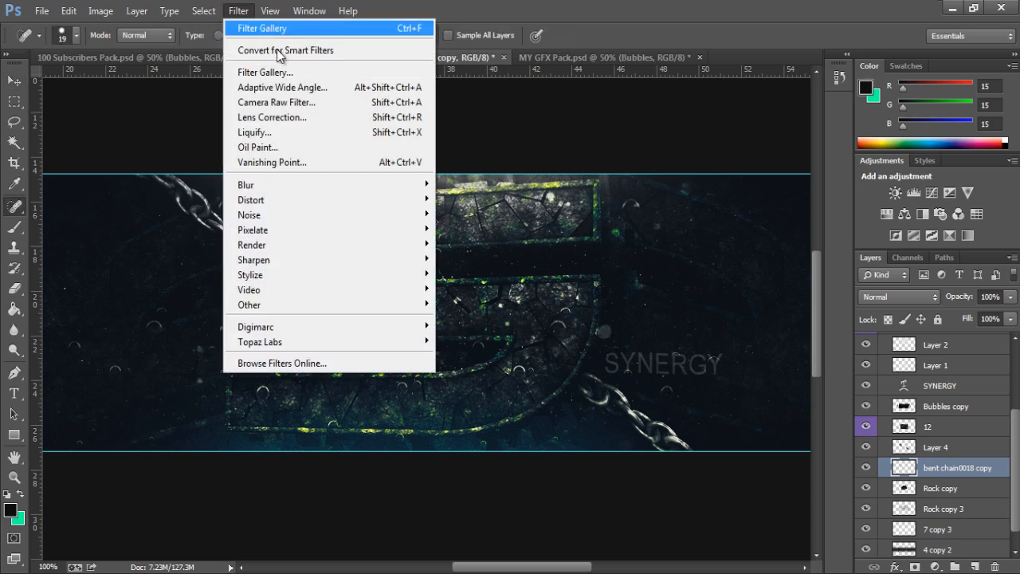
pyautogui.moveTo(292, 187)
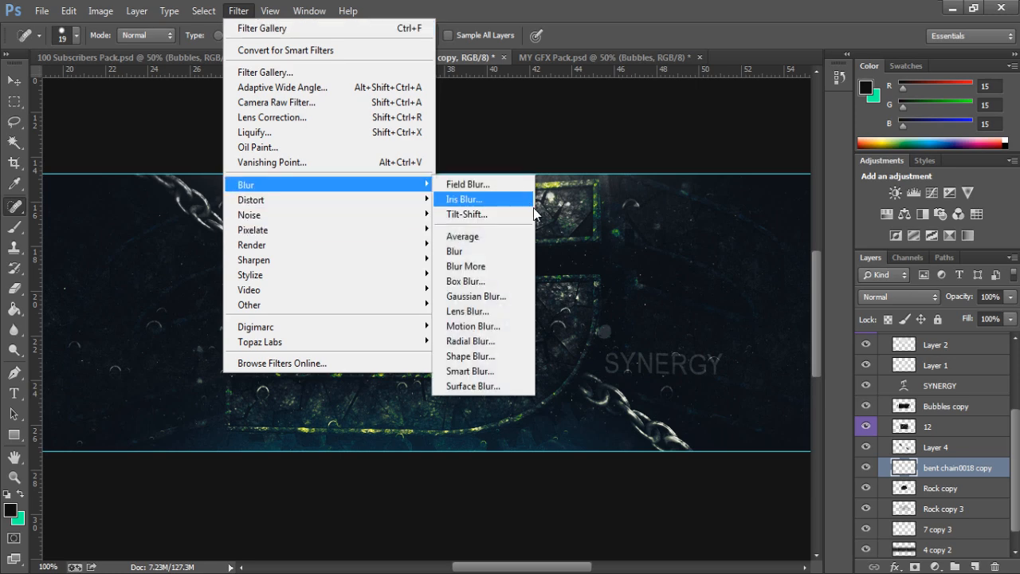
pyautogui.click(487, 326)
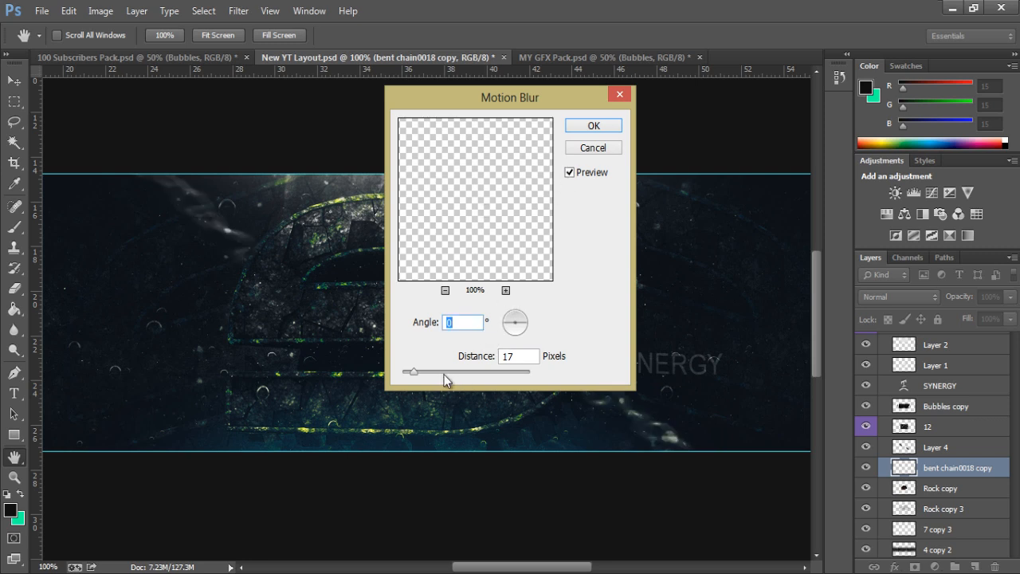
pyautogui.moveTo(416, 377); pyautogui.dragTo(407, 374)
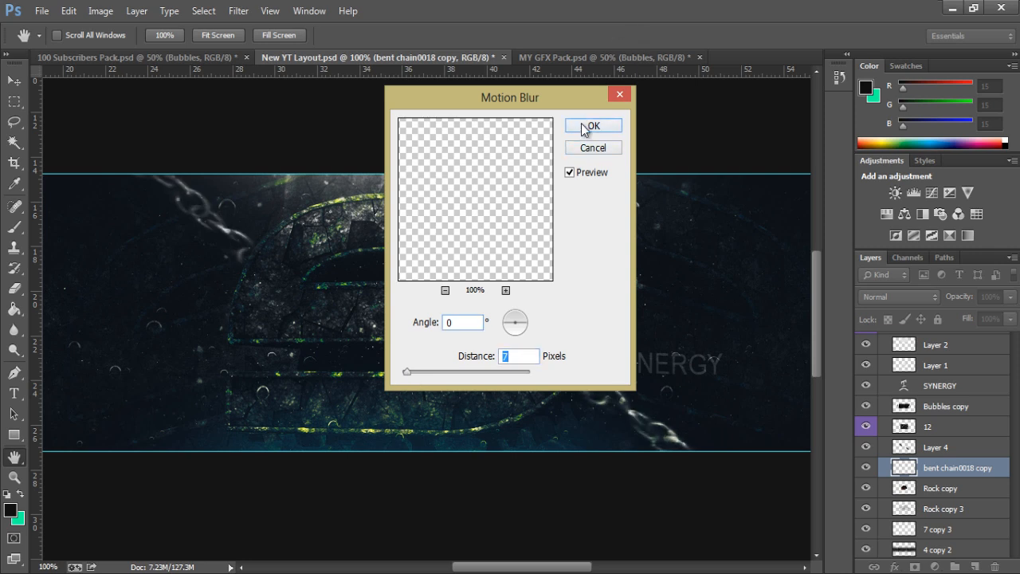
pyautogui.click(589, 126)
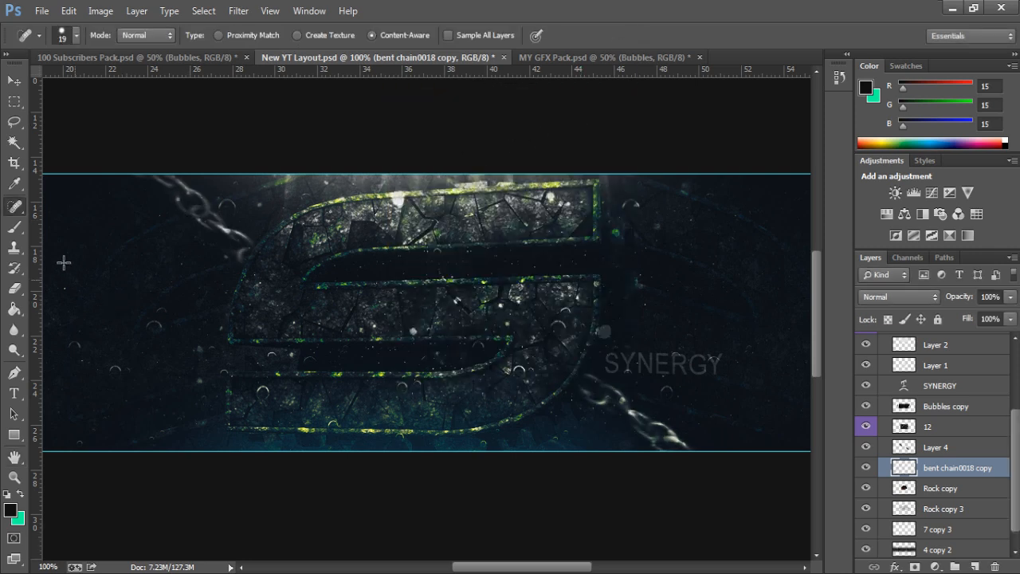
# Try erasing along the upper-left chain, and undo the stroke
pyautogui.click(14, 289)
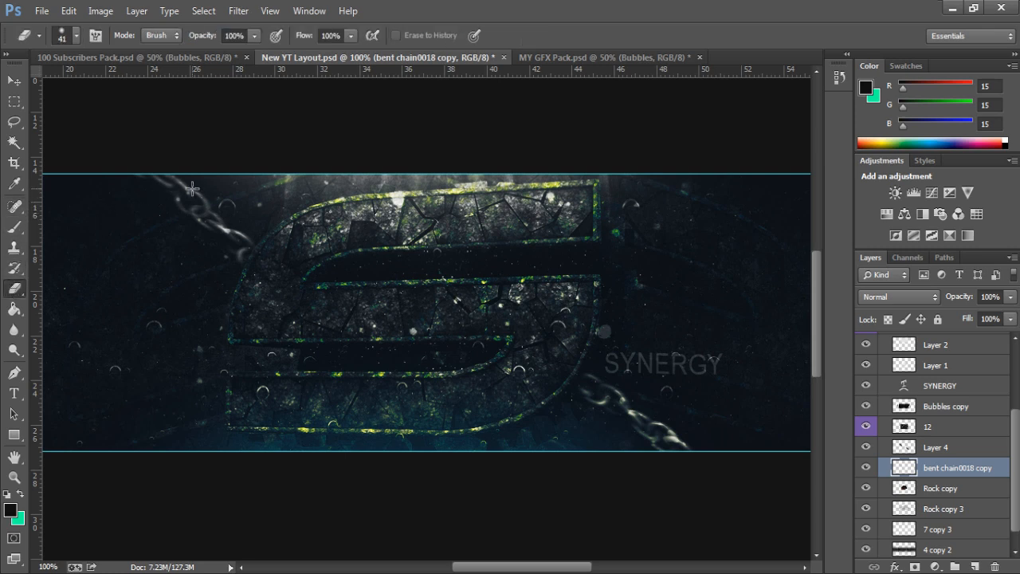
pyautogui.moveTo(192, 188)
pyautogui.mouseDown()
pyautogui.moveTo(217, 243)
pyautogui.moveTo(267, 237)
pyautogui.mouseUp()
pyautogui.hotkey('ctrl', 'z')
# Rename the Rock copy layer as Render and hide it
pyautogui.scroll(-1, 975, 421)
pyautogui.scroll(2, 975, 419)
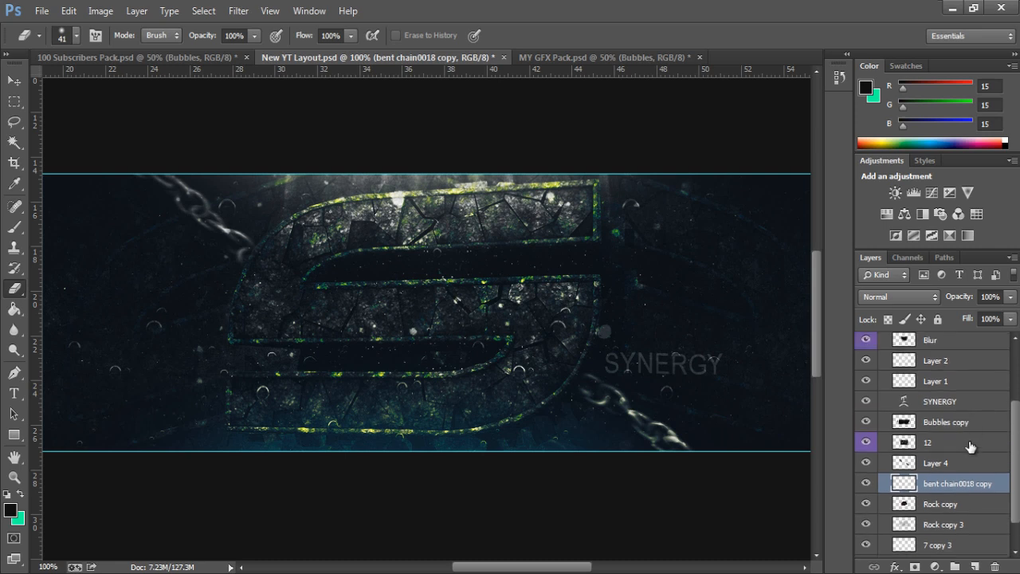
pyautogui.scroll(3, 970, 446)
pyautogui.scroll(-5, 964, 442)
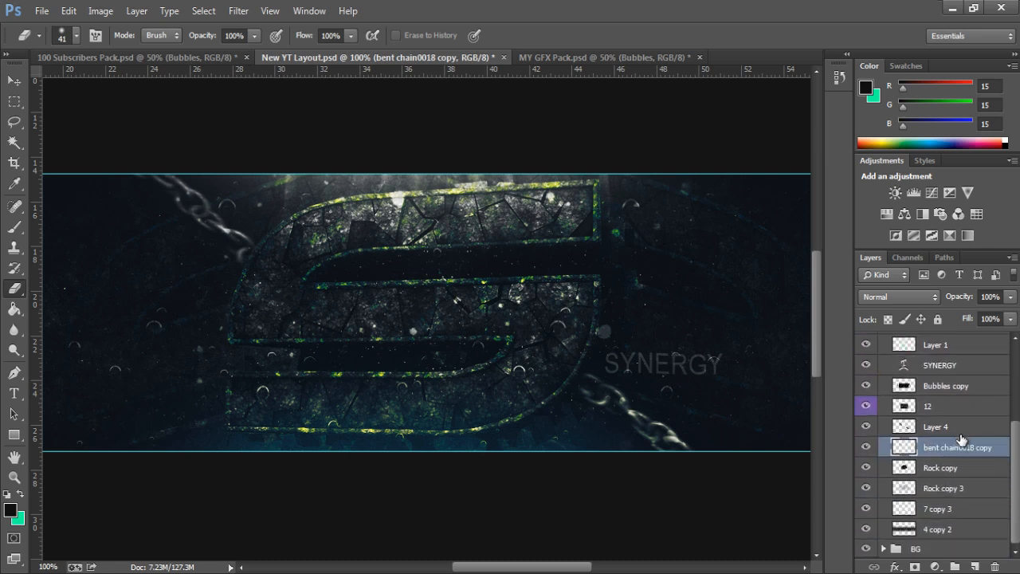
pyautogui.click(924, 469)
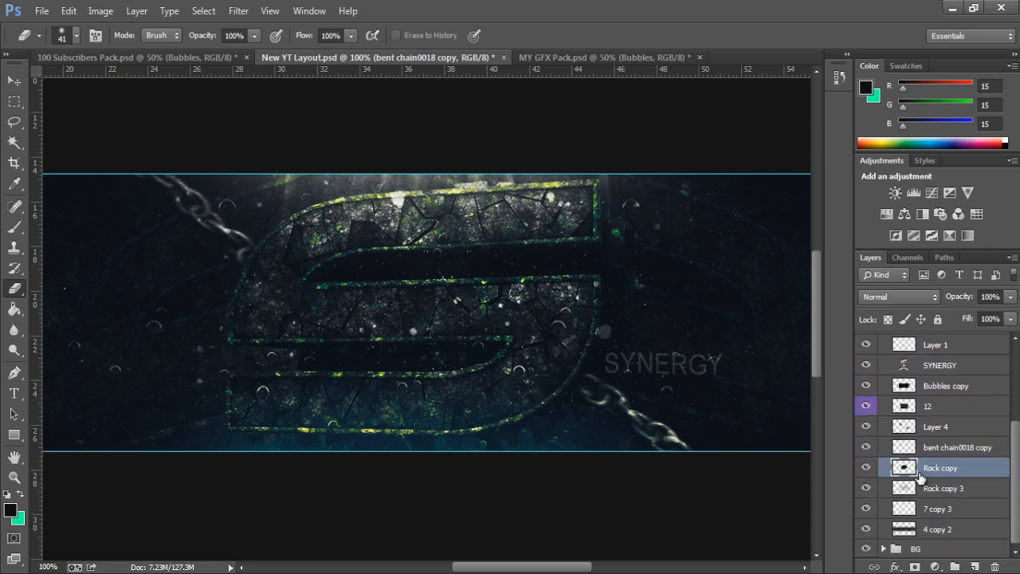
pyautogui.doubleClick(935, 469)
pyautogui.write('Render')
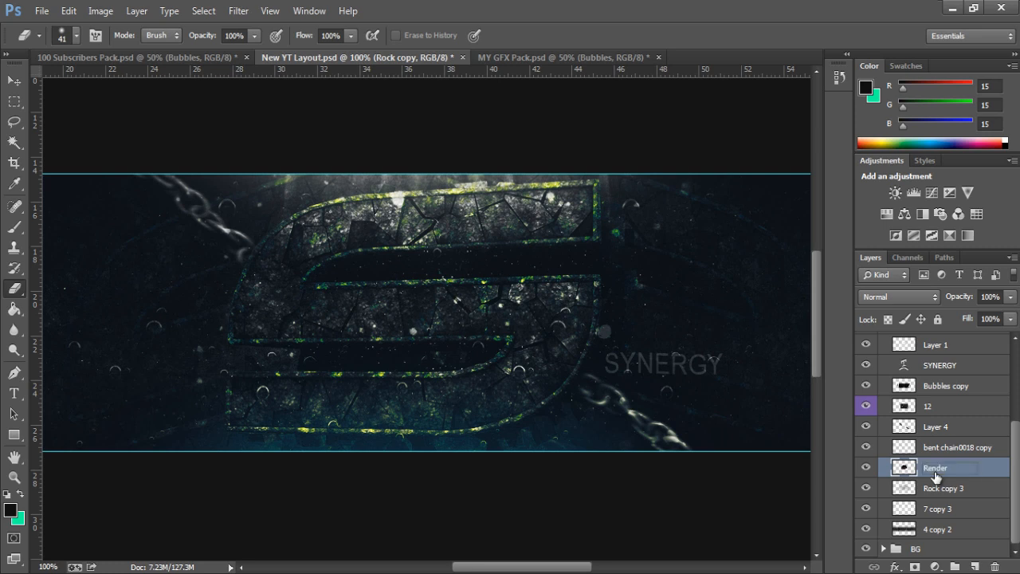
pyautogui.press('Return')
pyautogui.click(866, 468)
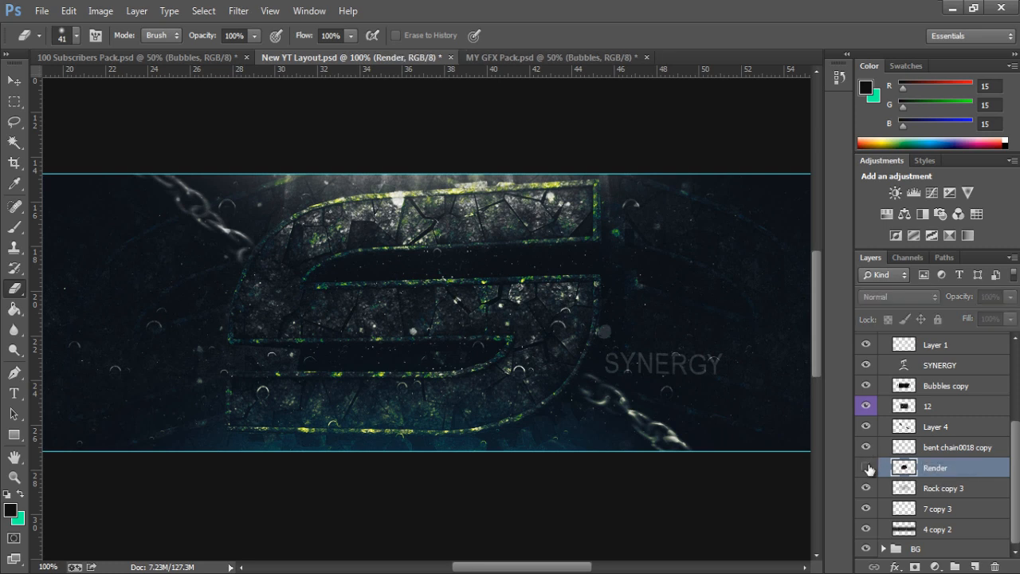
# Show and duplicate the Render layer, and apply a Gaussian Blur with a 3.0-pixel radius to the copy
pyautogui.click(866, 468)
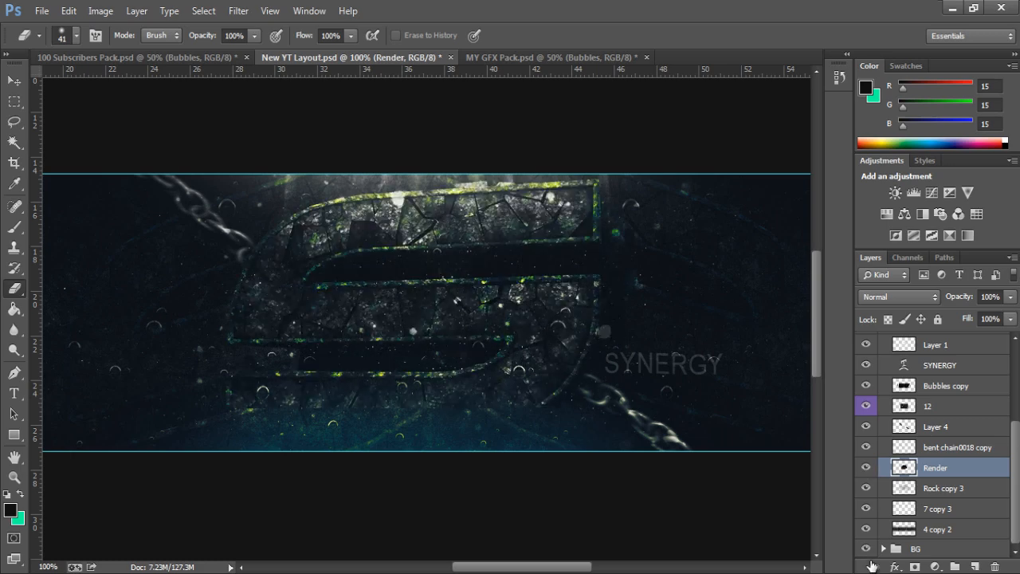
pyautogui.hotkey('ctrl', 'j')
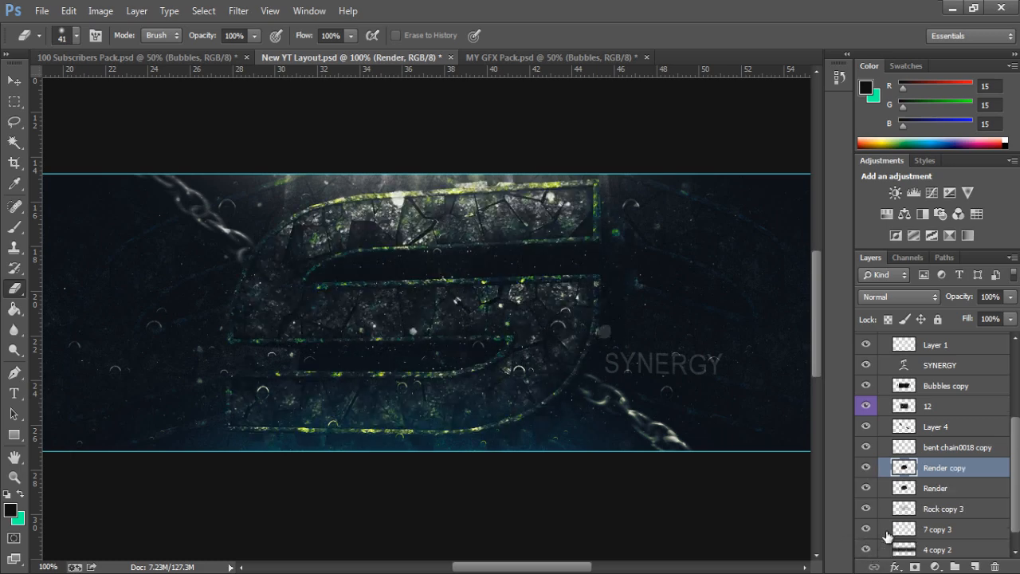
pyautogui.click(216, 11)
pyautogui.moveTo(231, 10)
pyautogui.moveTo(303, 185)
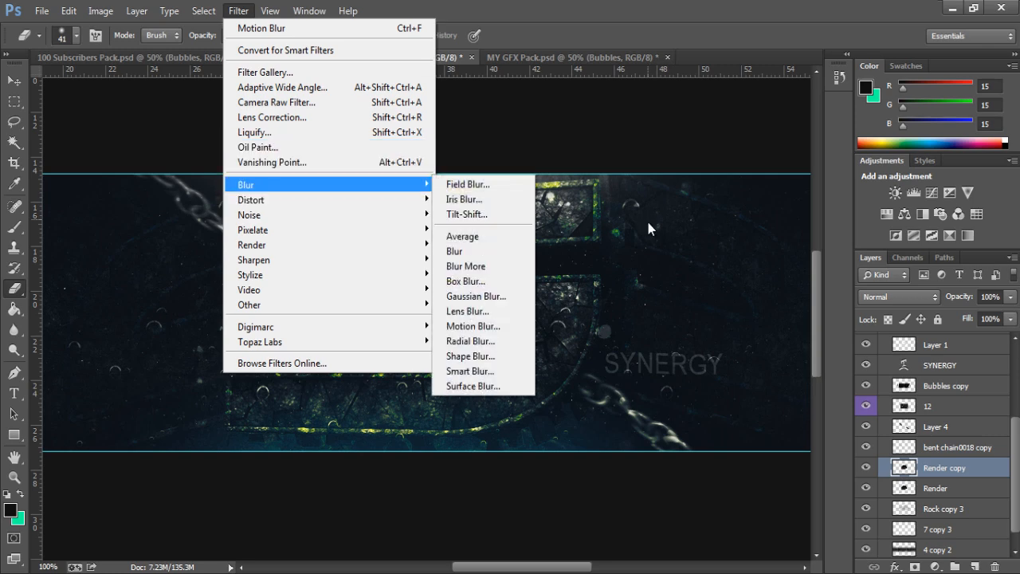
pyautogui.click(476, 296)
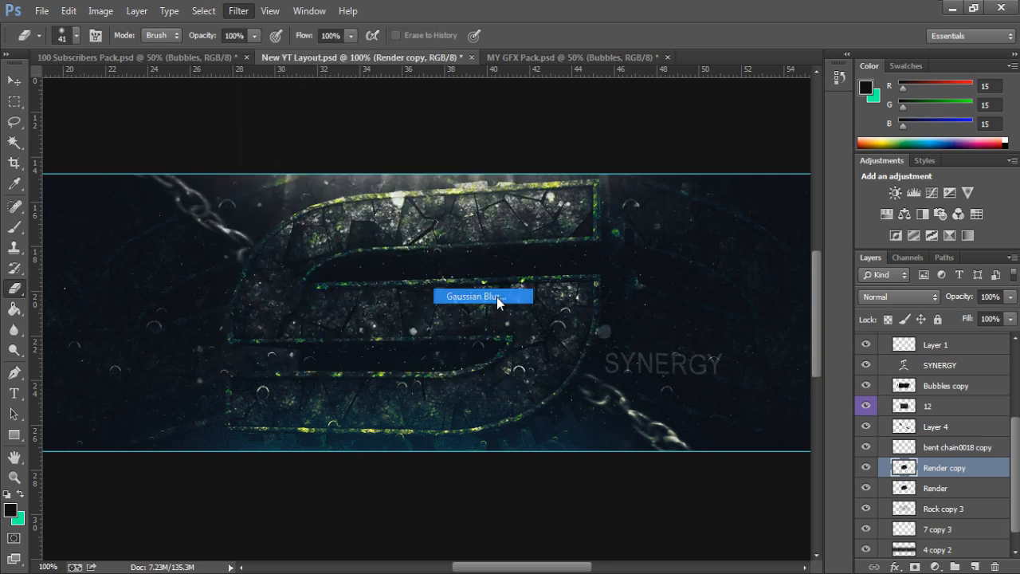
pyautogui.click(593, 138)
# Erase the blurred Render copy over the logo's middle with a soft 146-pixel eraser, keeping the blur along the outer edges
pyautogui.press('e')
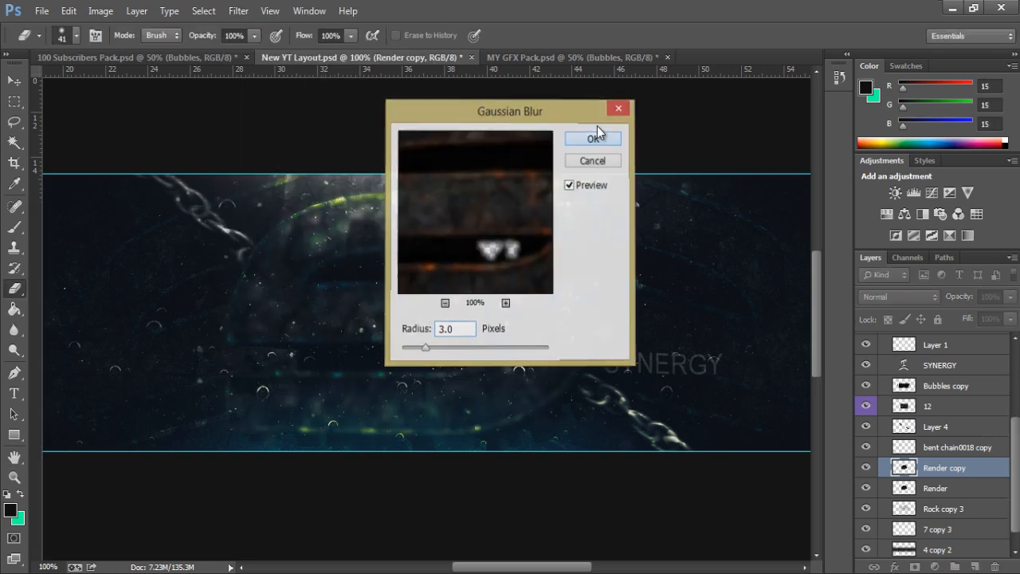
pyautogui.click(77, 35)
pyautogui.press('Return')
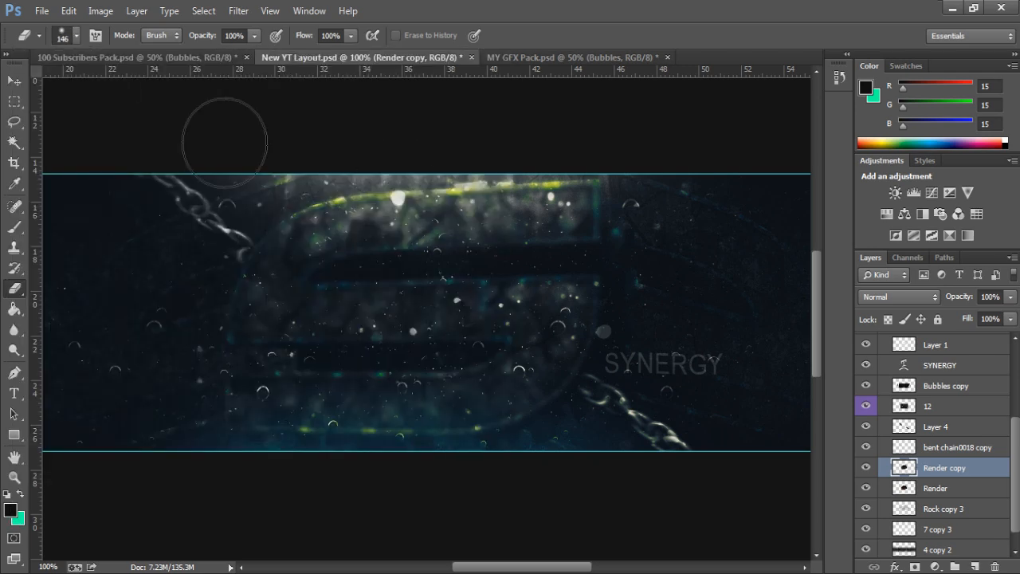
pyautogui.moveTo(545, 233)
pyautogui.mouseDown()
pyautogui.moveTo(335, 263)
pyautogui.moveTo(287, 293)
pyautogui.moveTo(474, 280)
pyautogui.moveTo(530, 331)
pyautogui.moveTo(440, 380)
pyautogui.moveTo(243, 375)
pyautogui.moveTo(253, 373)
pyautogui.mouseUp()
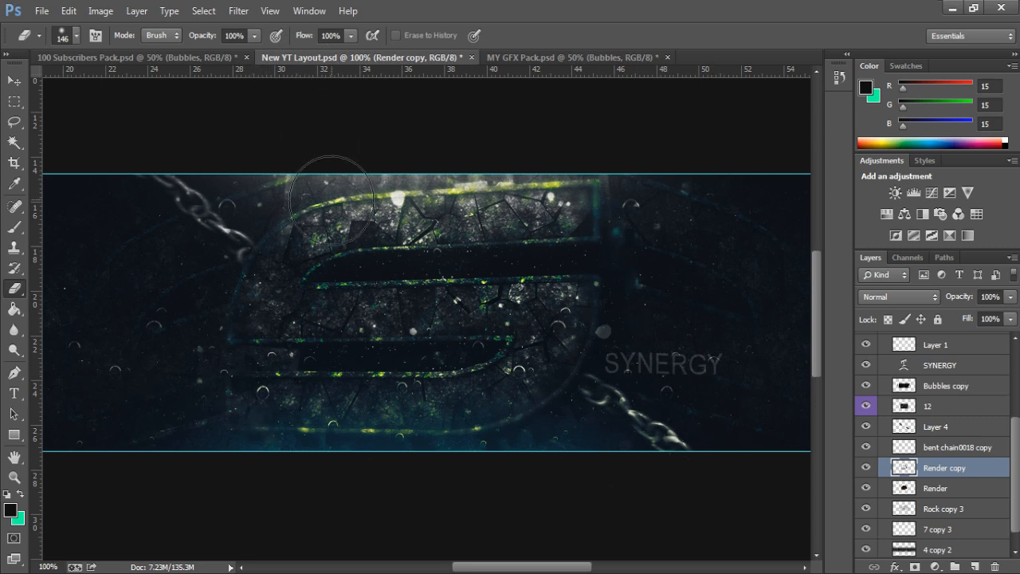
# Set the SYNERGY text layer's opacity to 14% and move the text slightly up and to the left
pyautogui.click(14, 80)
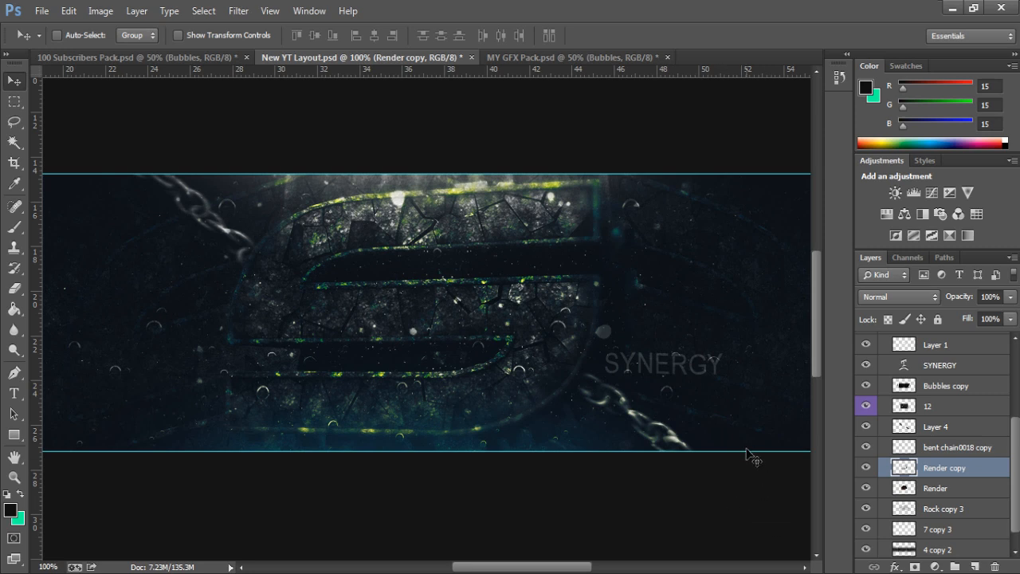
pyautogui.moveTo(752, 455); pyautogui.dragTo(749, 428)
pyautogui.click(930, 366)
pyautogui.press('1')
pyautogui.press('4')
pyautogui.moveTo(778, 368)
pyautogui.mouseDown()
pyautogui.moveTo(767, 373)
pyautogui.moveTo(776, 376)
pyautogui.mouseUp()
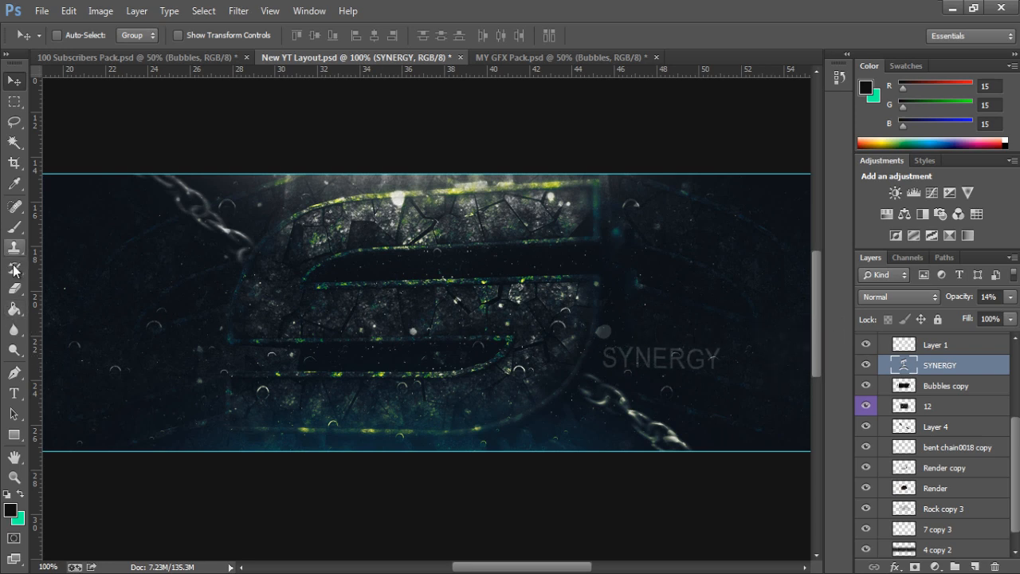
# Rasterize the SYNERGY text layer for partial erasing with the 146-pixel eraser, and set its opacity to 29%
pyautogui.click(15, 288)
pyautogui.click(585, 350)
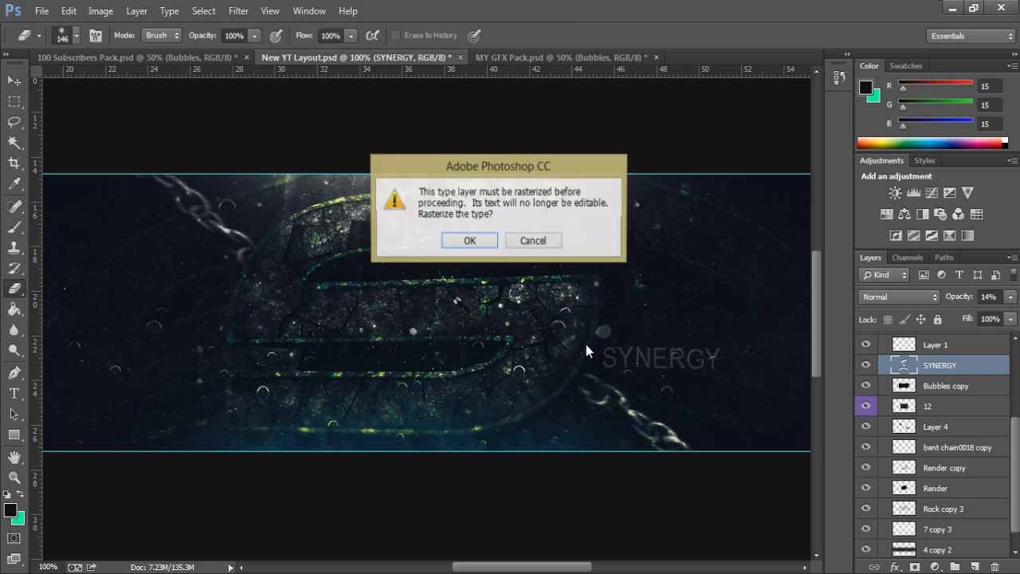
pyautogui.click(463, 242)
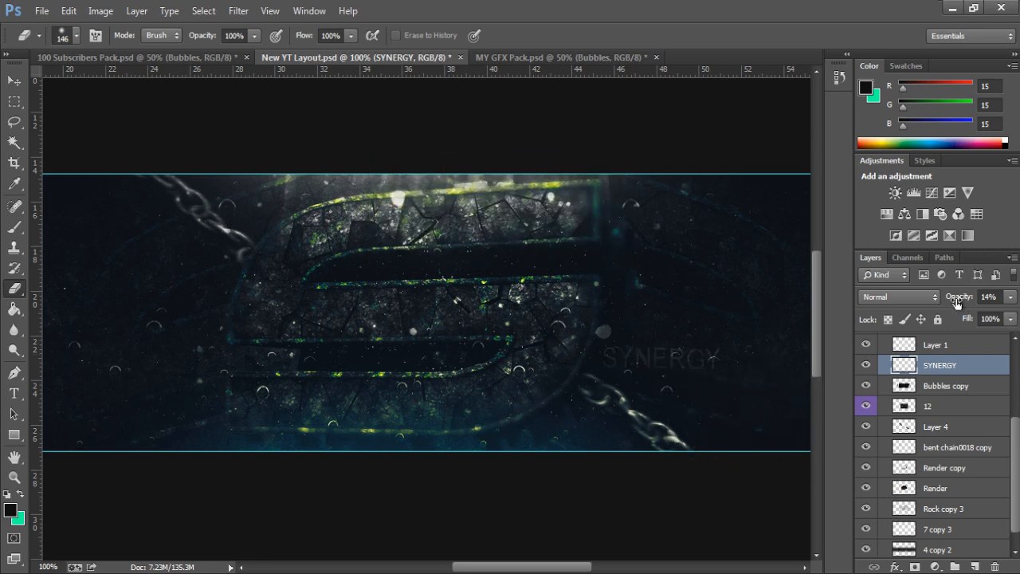
pyautogui.moveTo(956, 301); pyautogui.dragTo(967, 302)
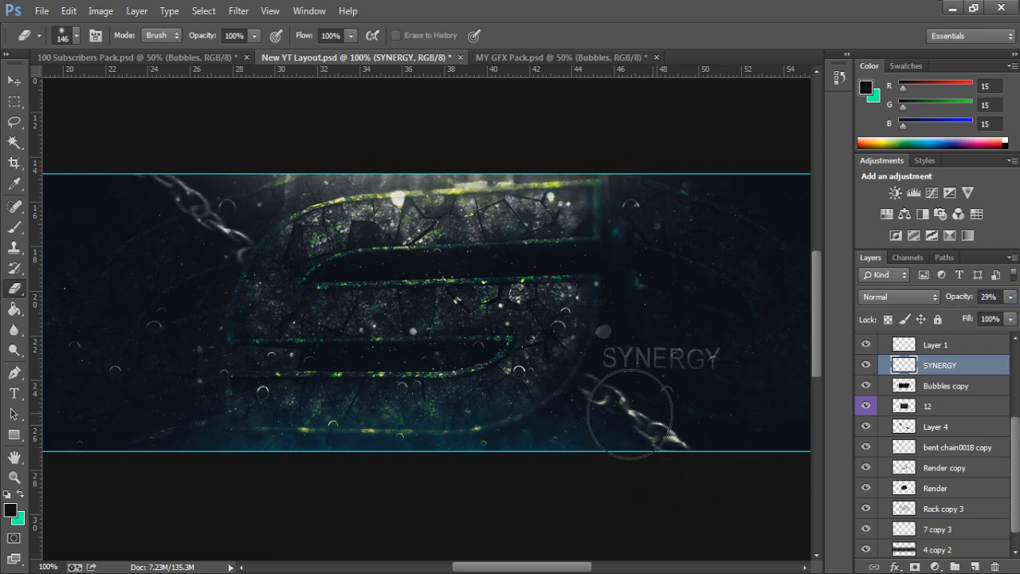